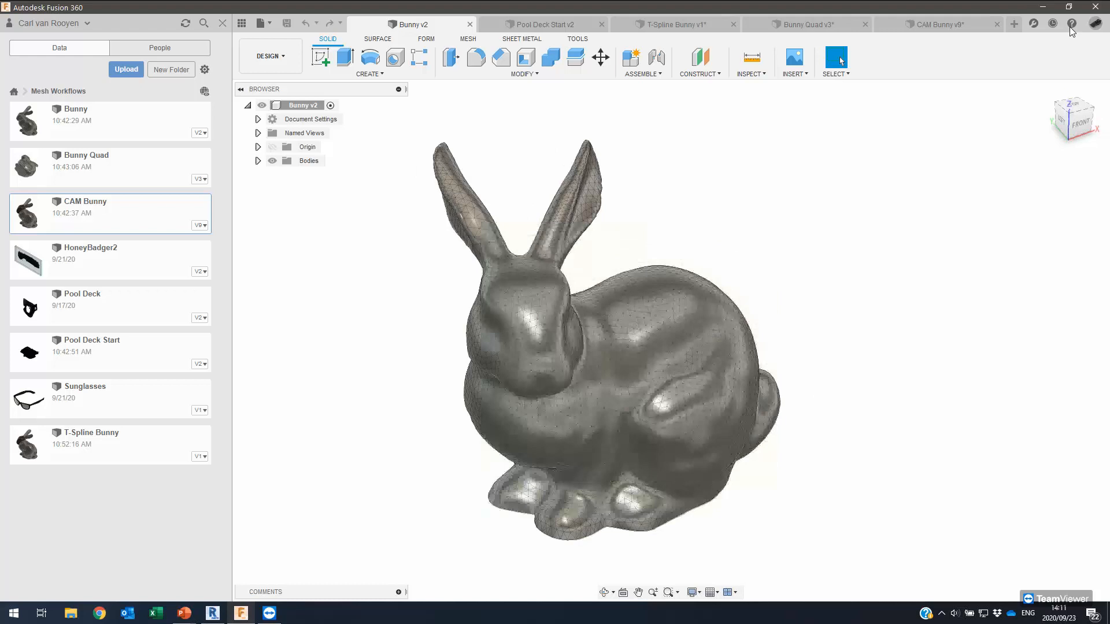
left_click(1071, 23)
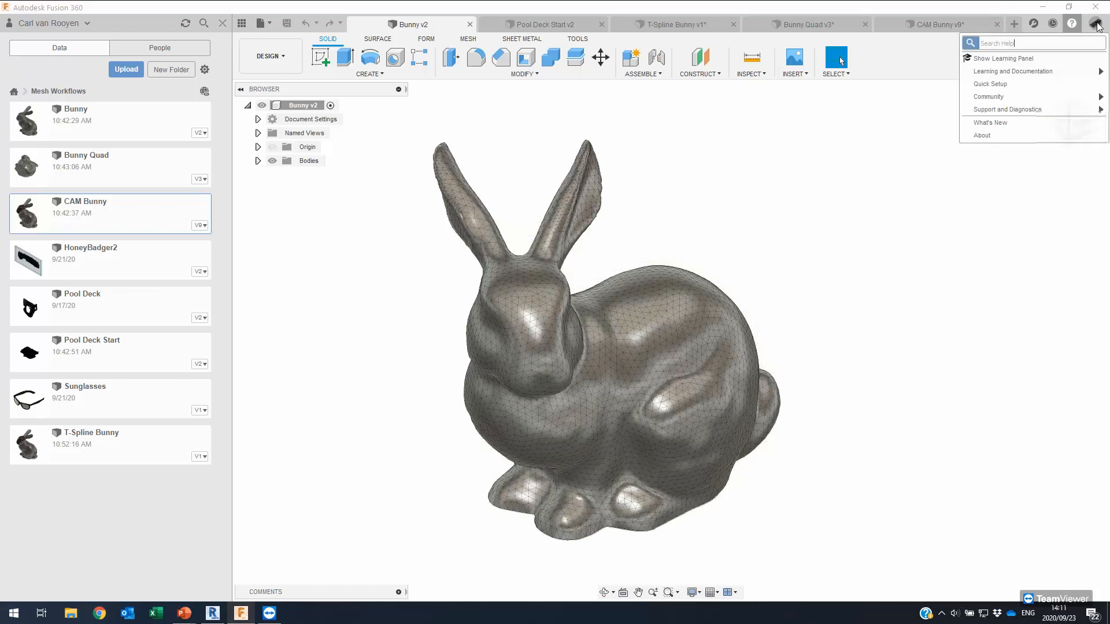
left_click(1095, 24)
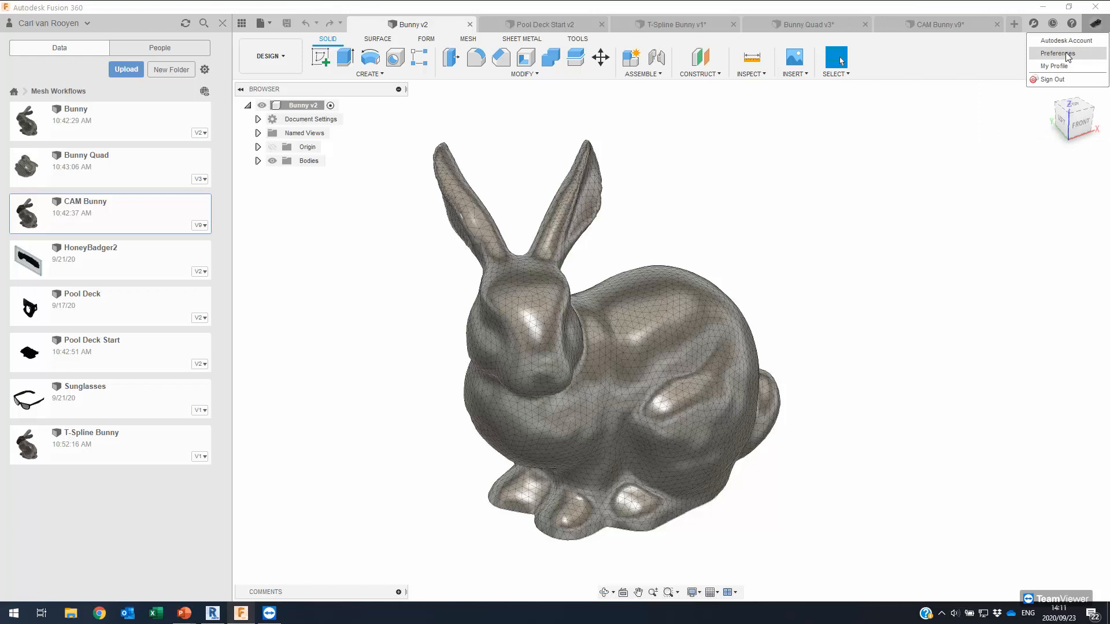
left_click(1066, 52)
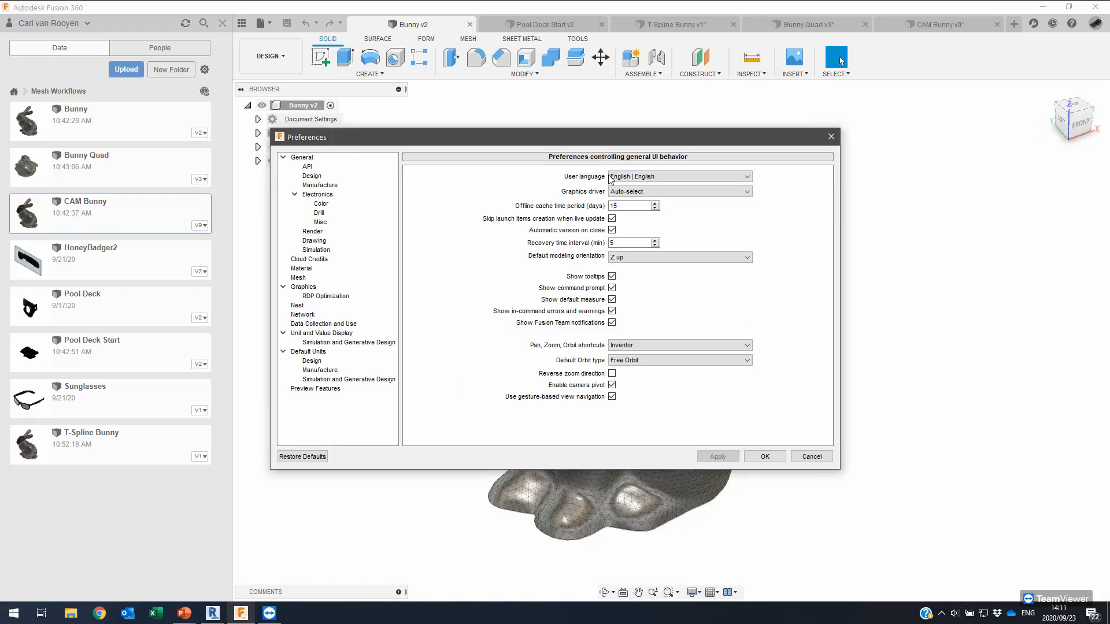
left_click_drag(598, 138, 667, 131)
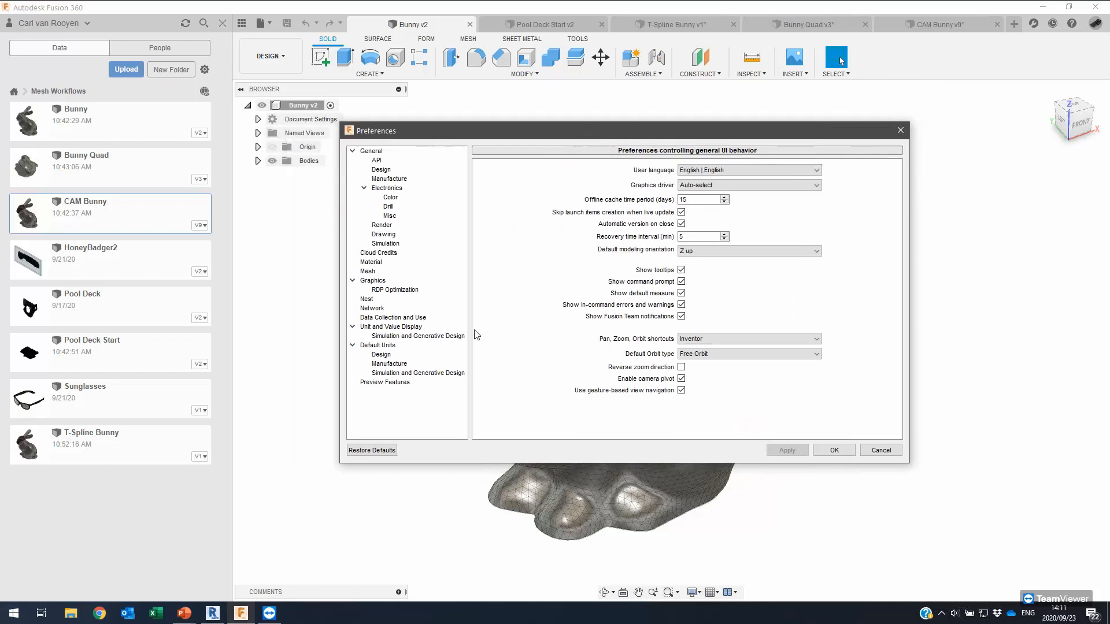
left_click(381, 383)
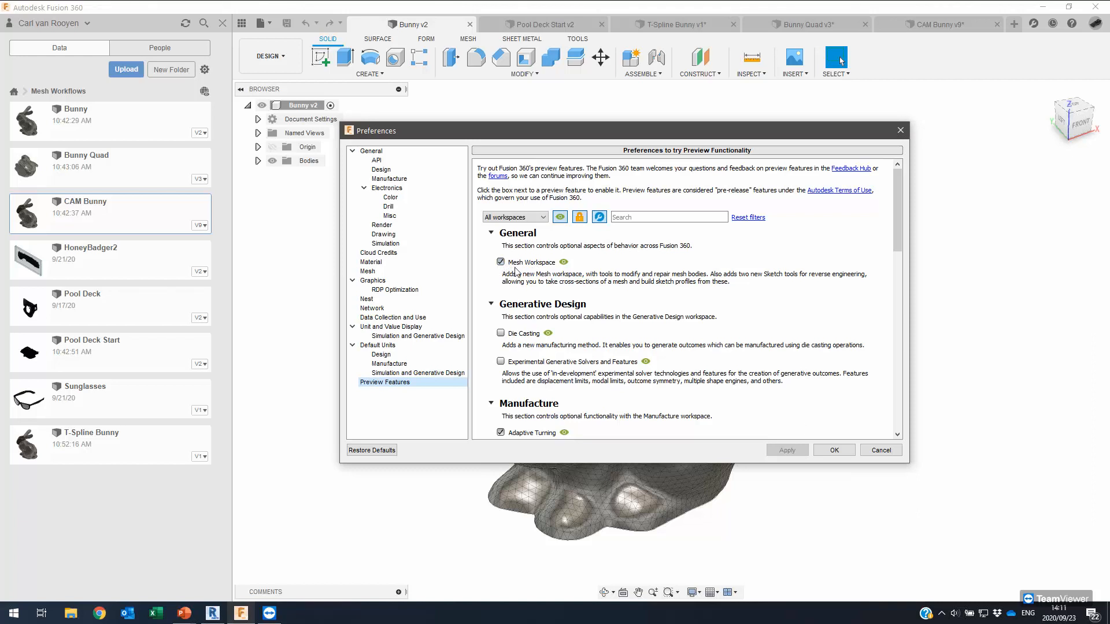
left_click(835, 451)
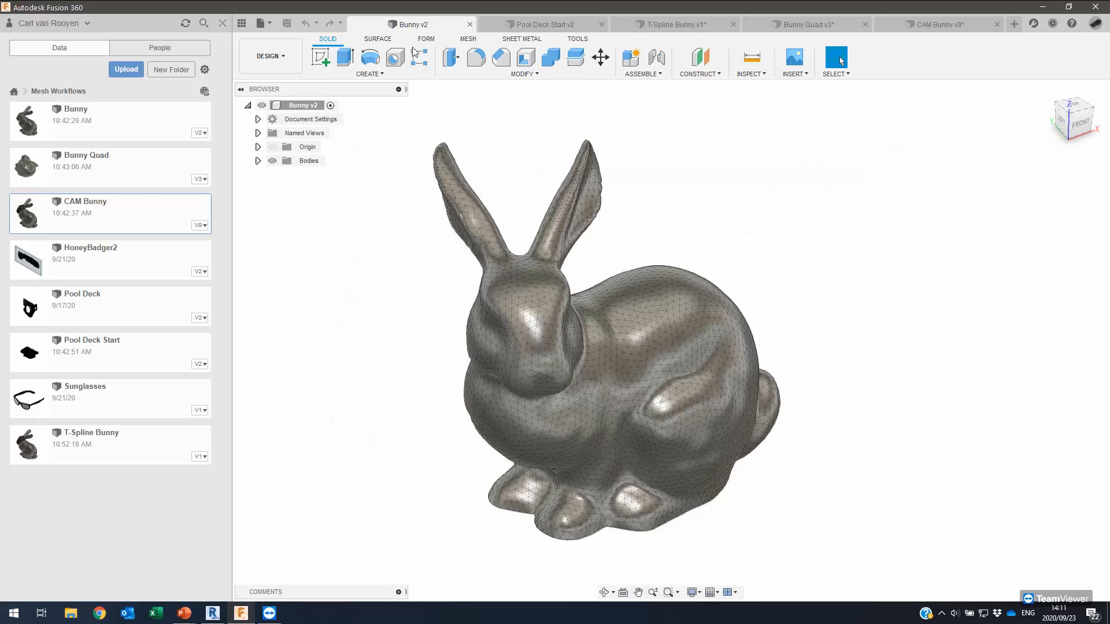
Start a new design and insert the Bunny.stl mesh from the Downloads folder.
left_click(1014, 25)
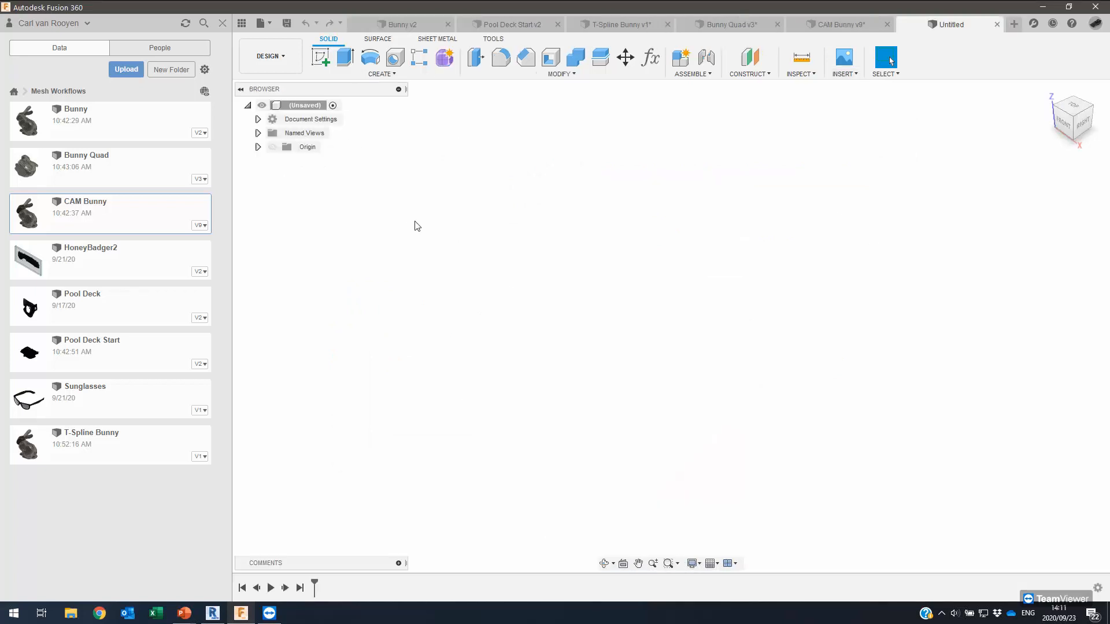
left_click(844, 73)
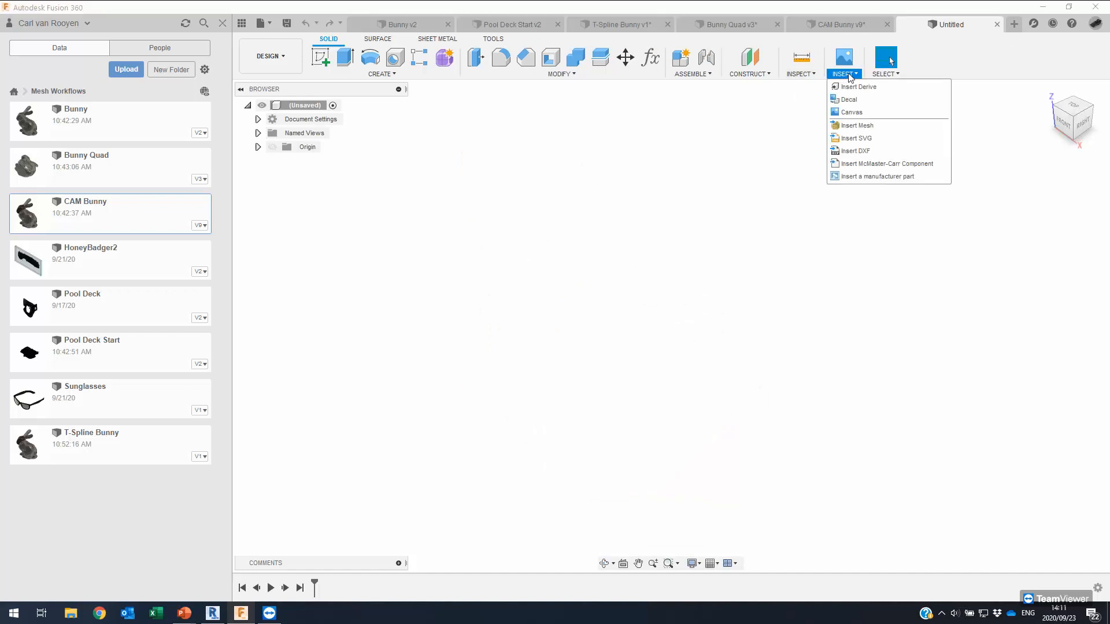
left_click(860, 126)
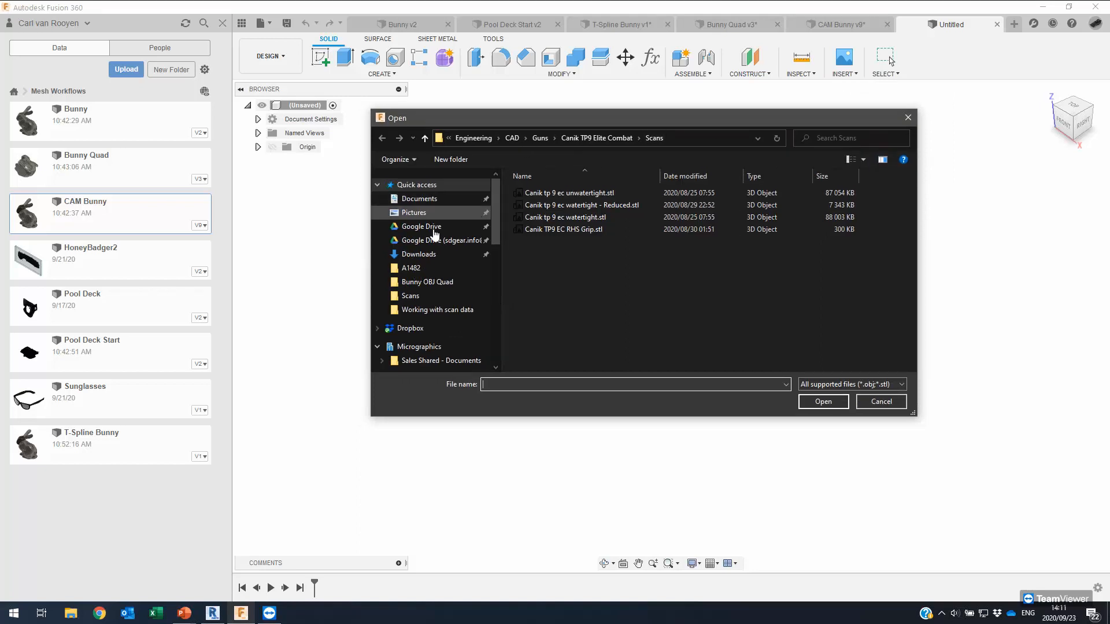
left_click(425, 255)
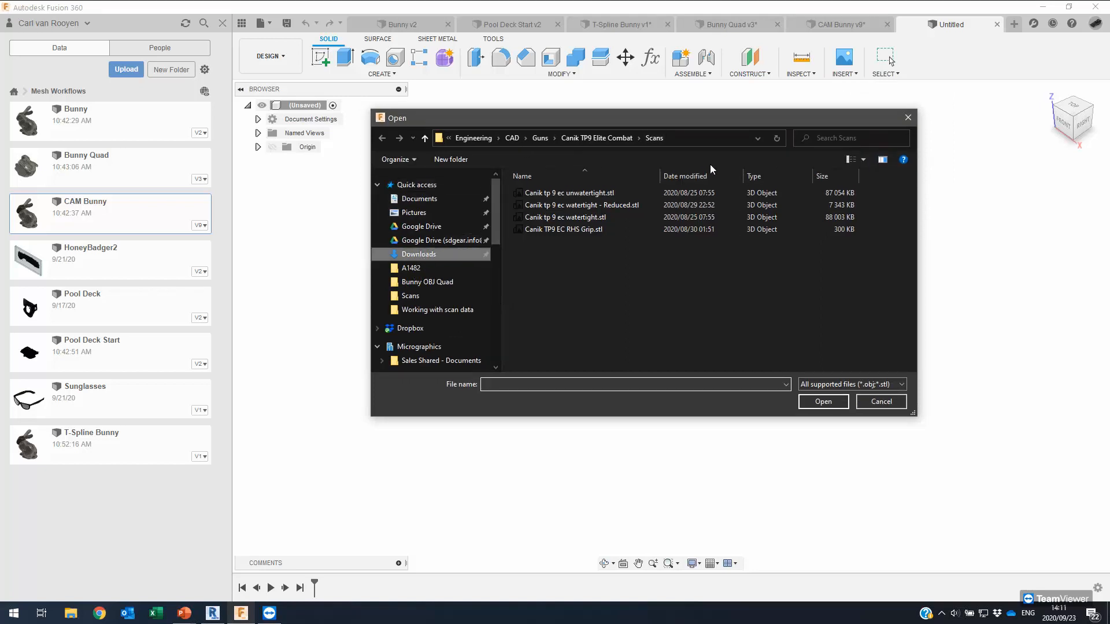
left_click(532, 218)
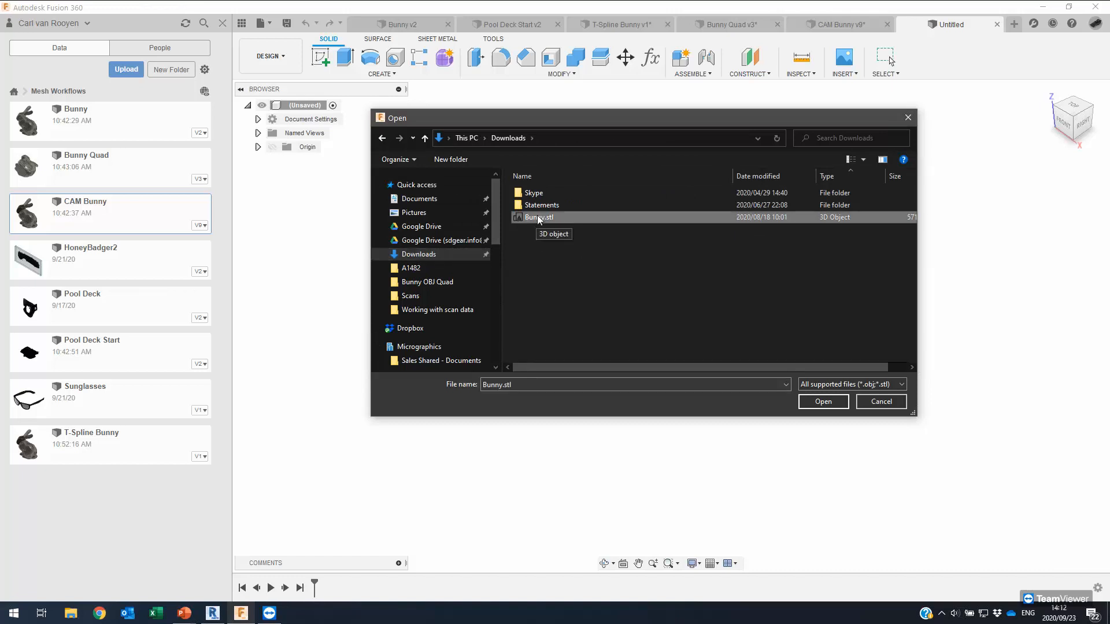
left_click(823, 401)
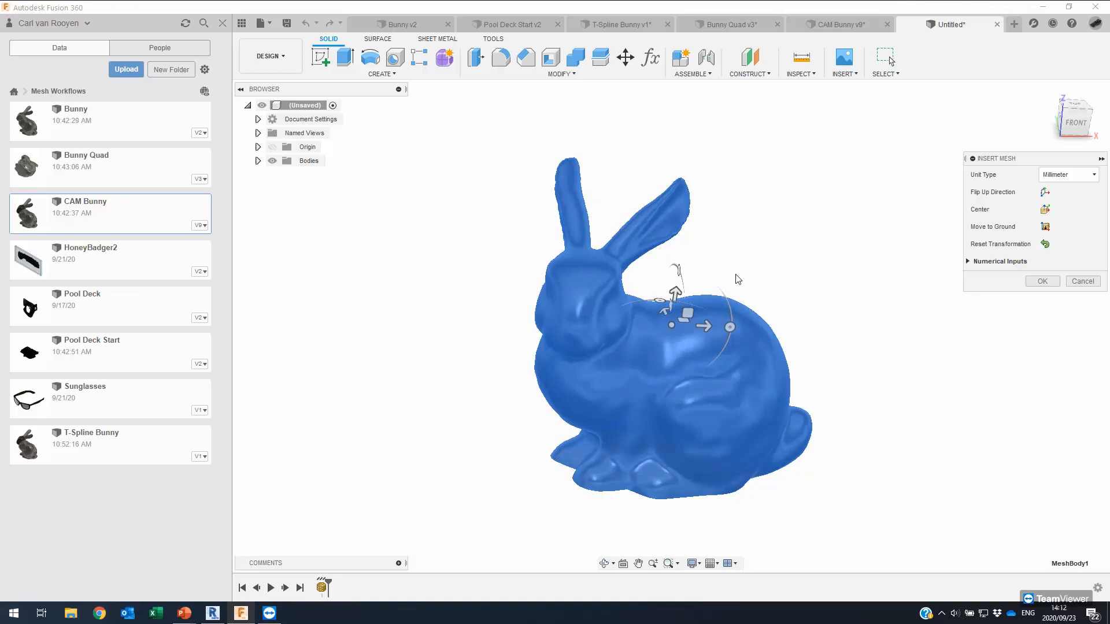
Centre the bunny mesh on the origin and confirm its insertion as MeshBody1.
middle_click_drag(780, 209, 677, 233, "shift")
middle_click_drag(818, 269, 930, 237, "shift")
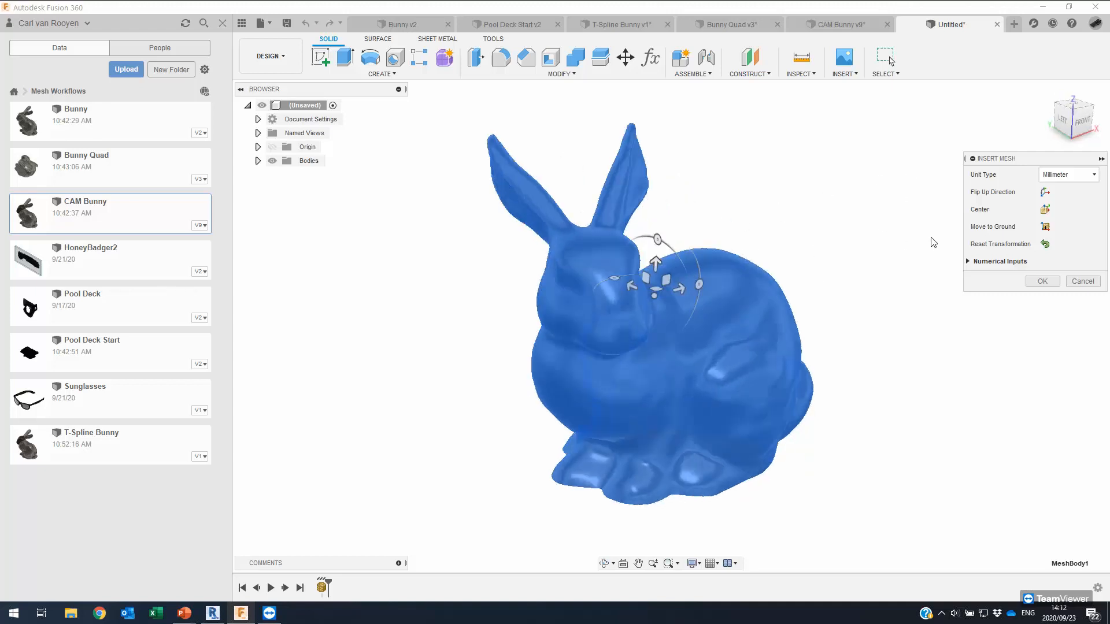
middle_click_drag(640, 266, 641, 236, "shift")
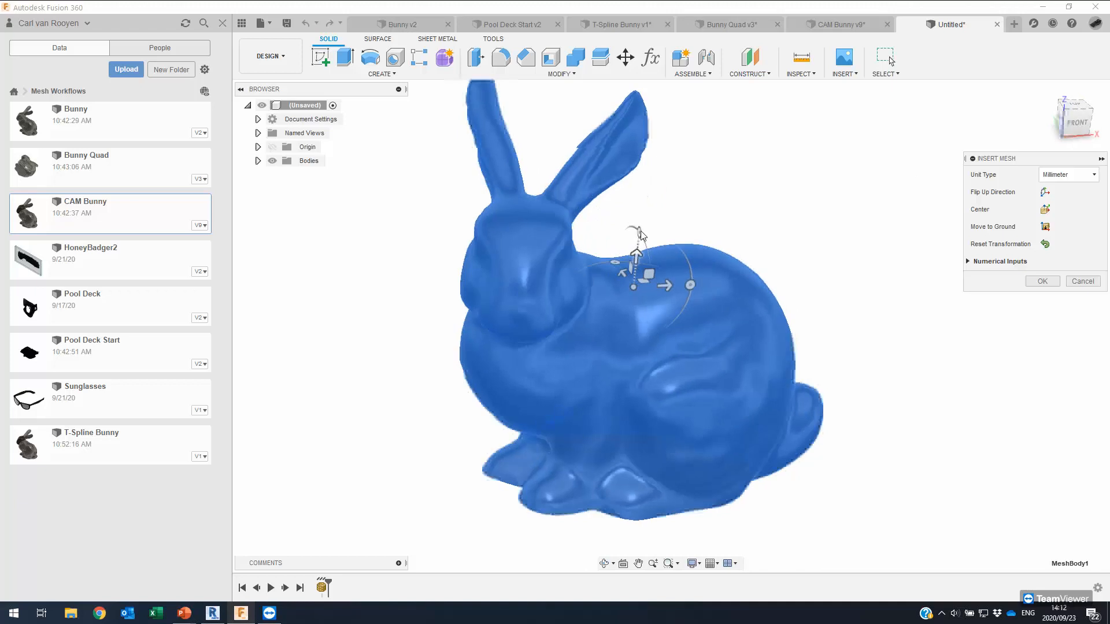
middle_click_drag(620, 279, 639, 254, "shift")
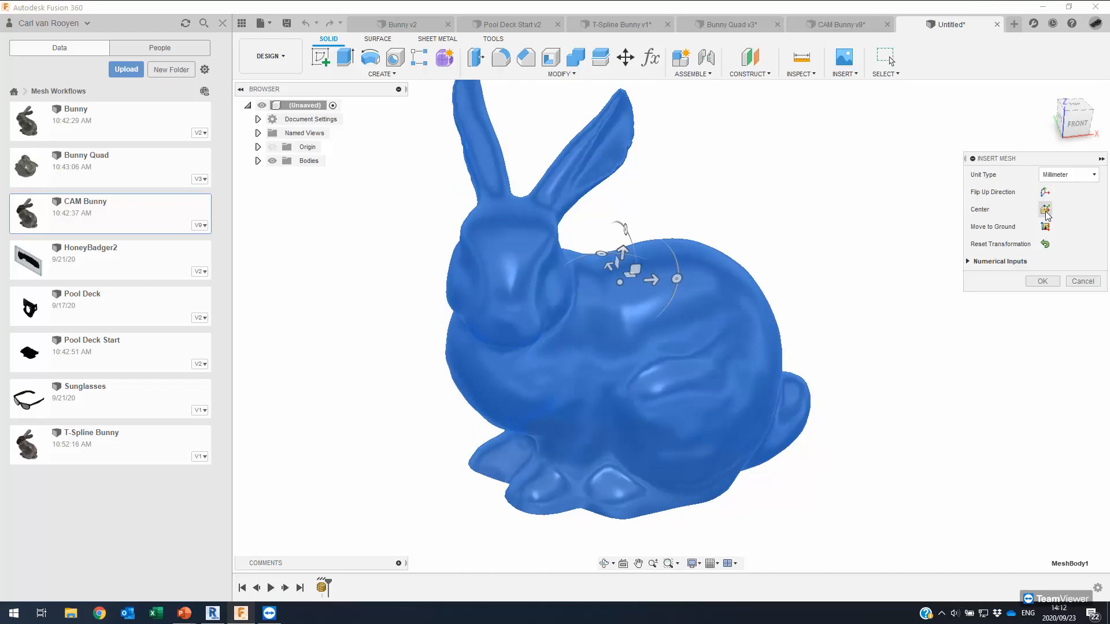
left_click(1045, 212)
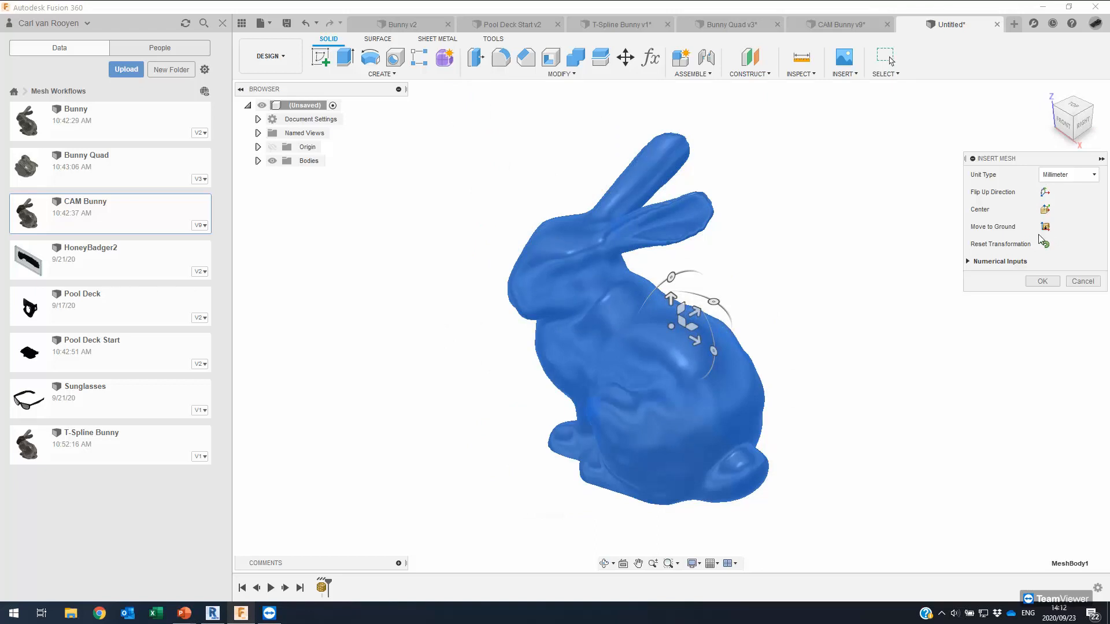
middle_click_drag(809, 311, 847, 302, "shift")
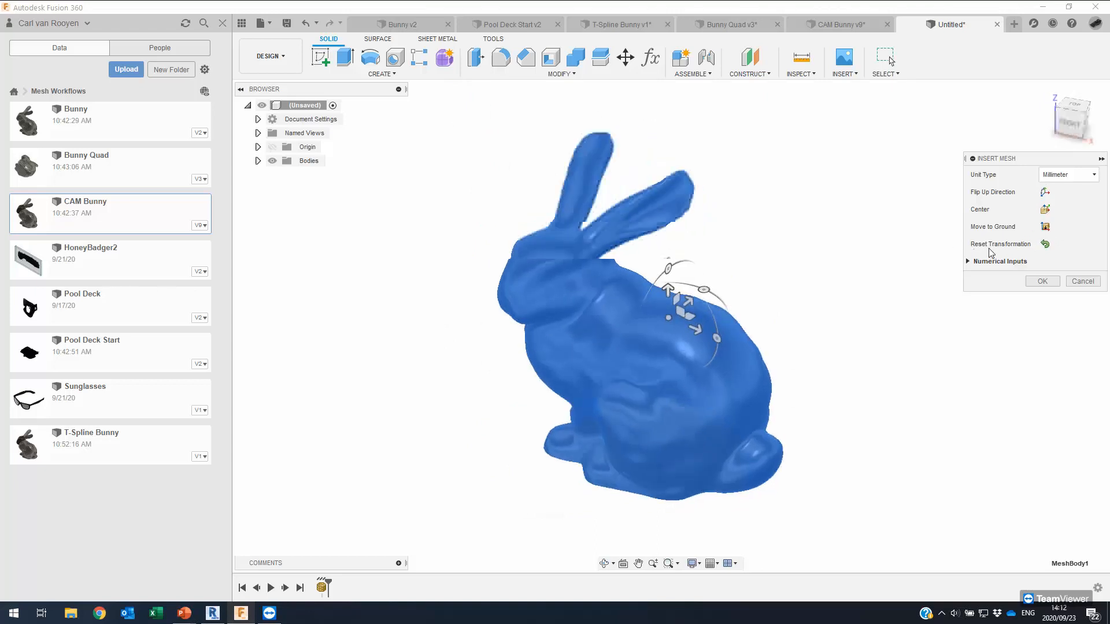
middle_click_drag(1042, 243, 992, 261, "shift")
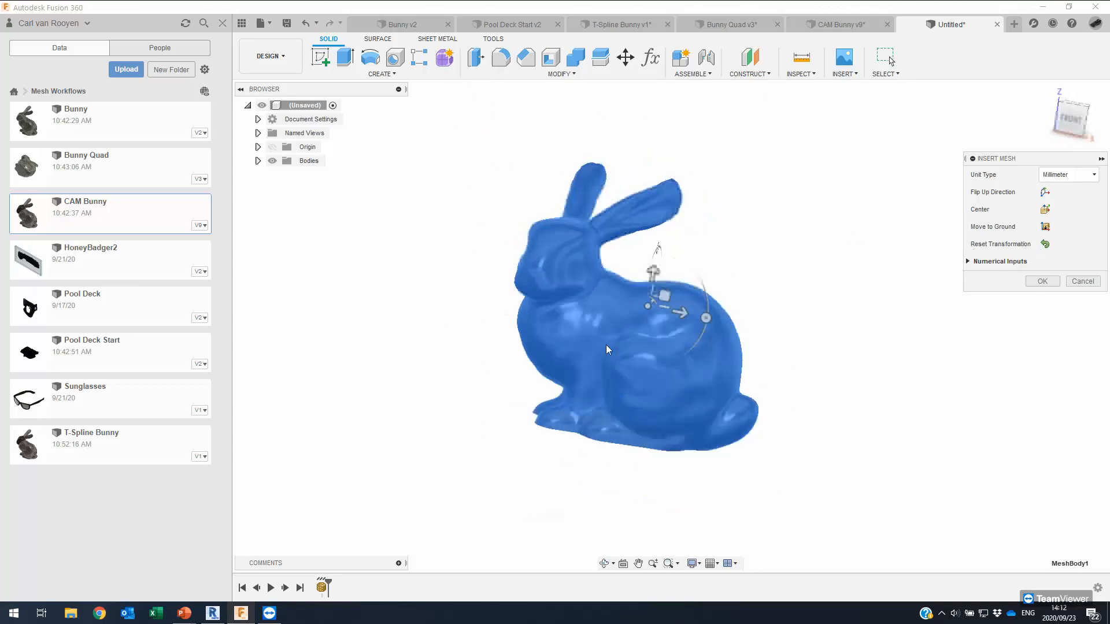
left_click(1044, 284)
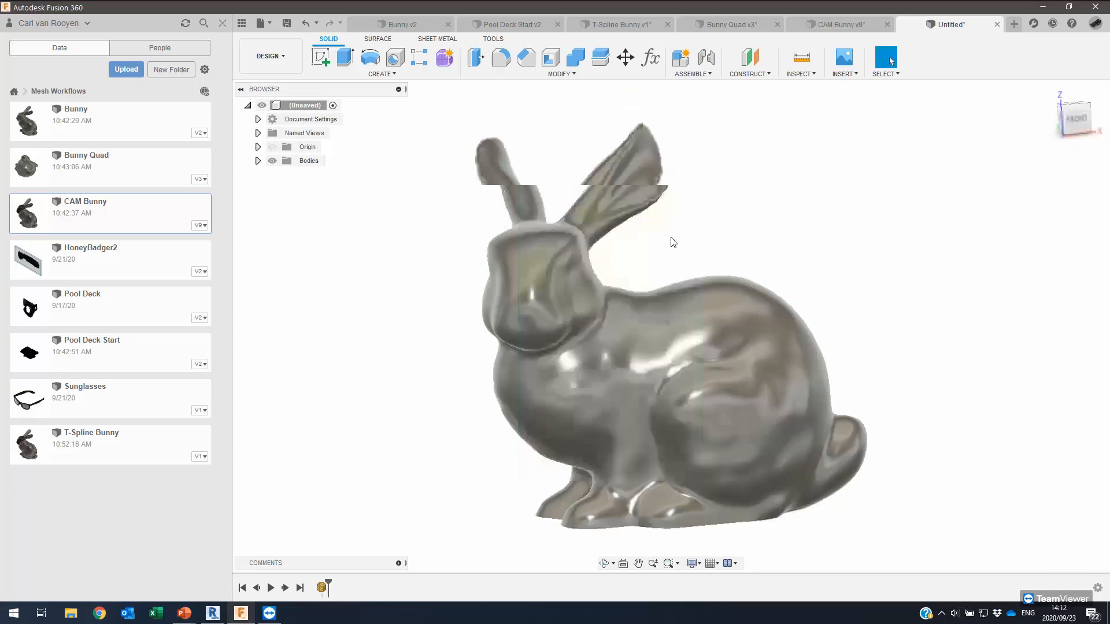
Set the visual style to Shaded with Visible Edges Only to show the bunny's triangles.
middle_click_drag(671, 237, 623, 332, "shift")
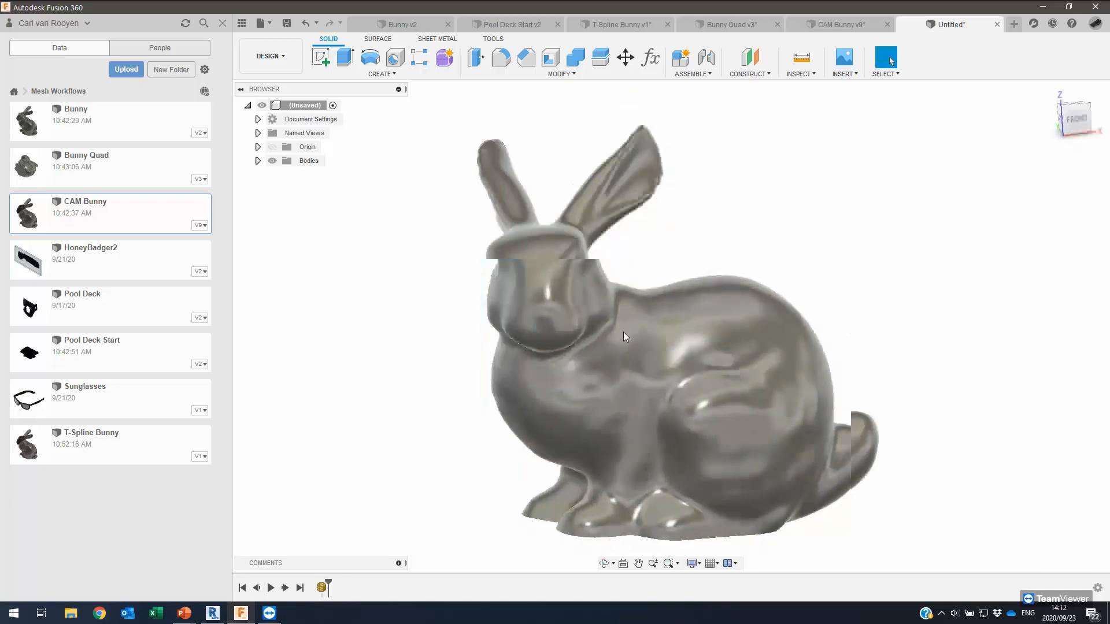
left_click(692, 564)
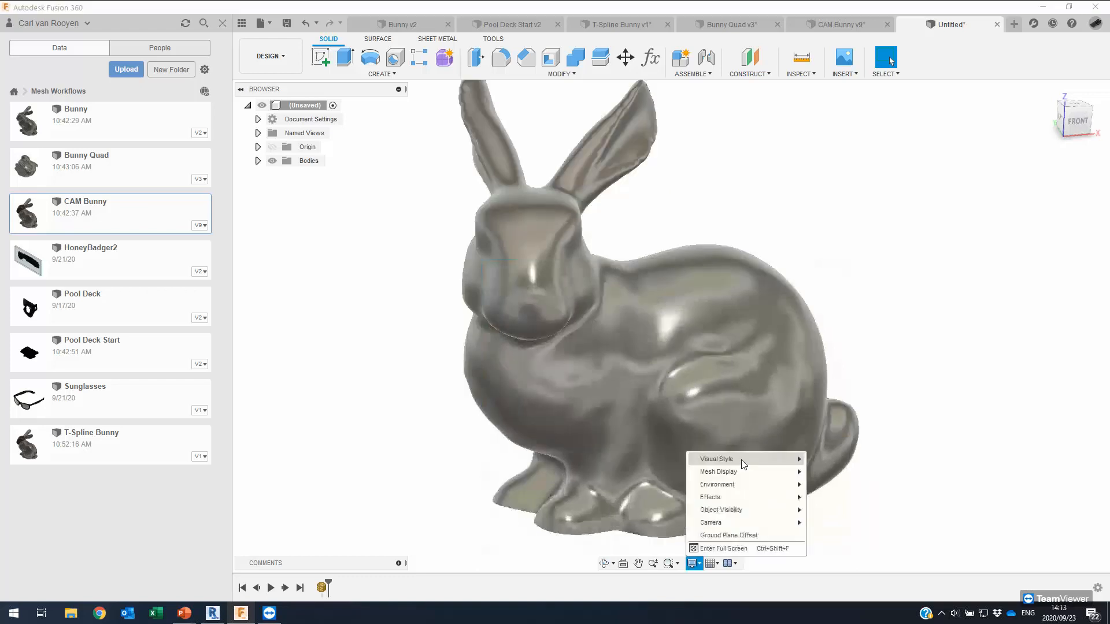
left_click(817, 467)
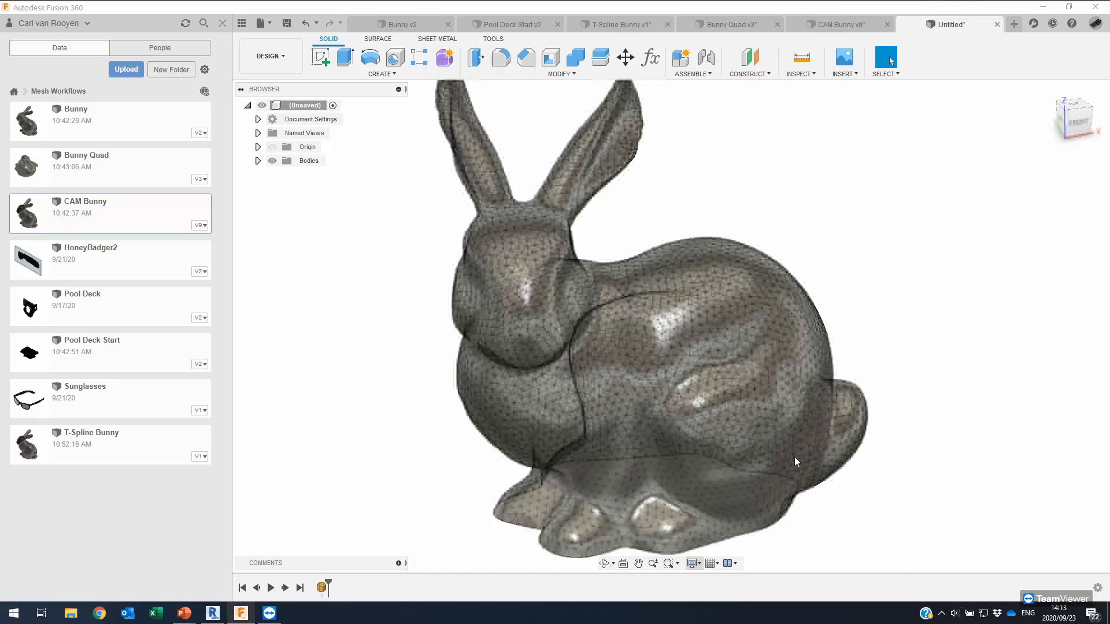
left_click(854, 486)
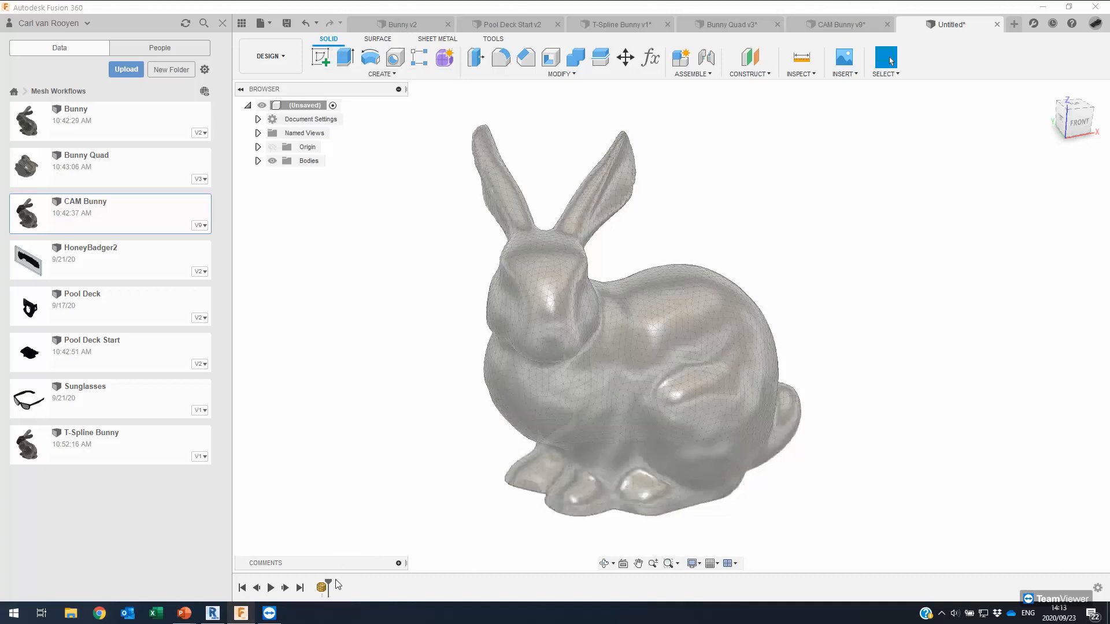
double_click(320, 589)
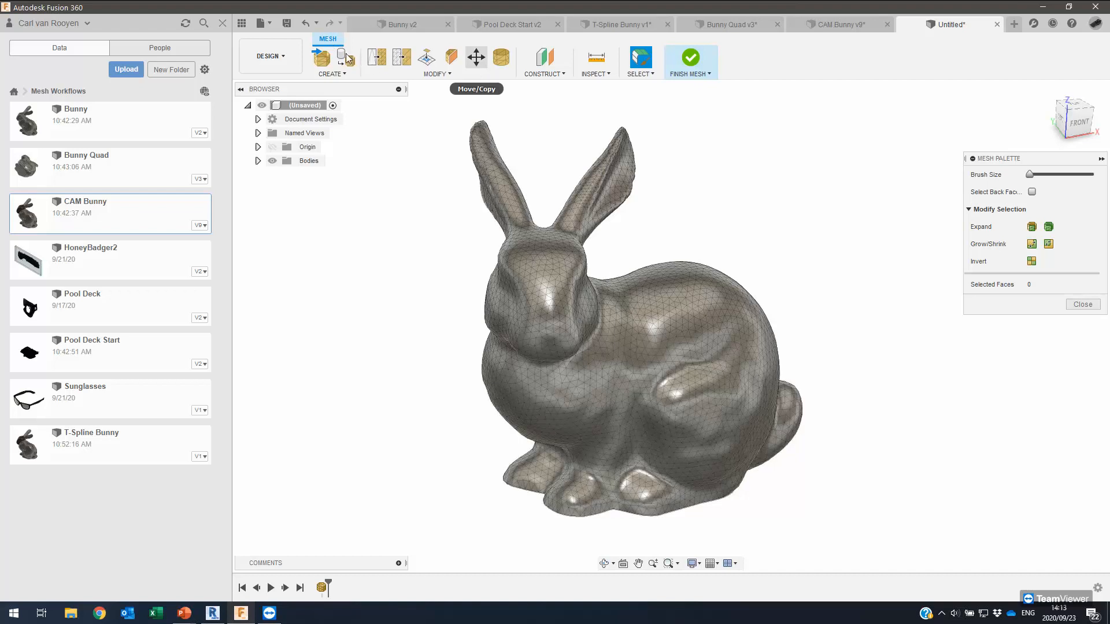
left_click(442, 74)
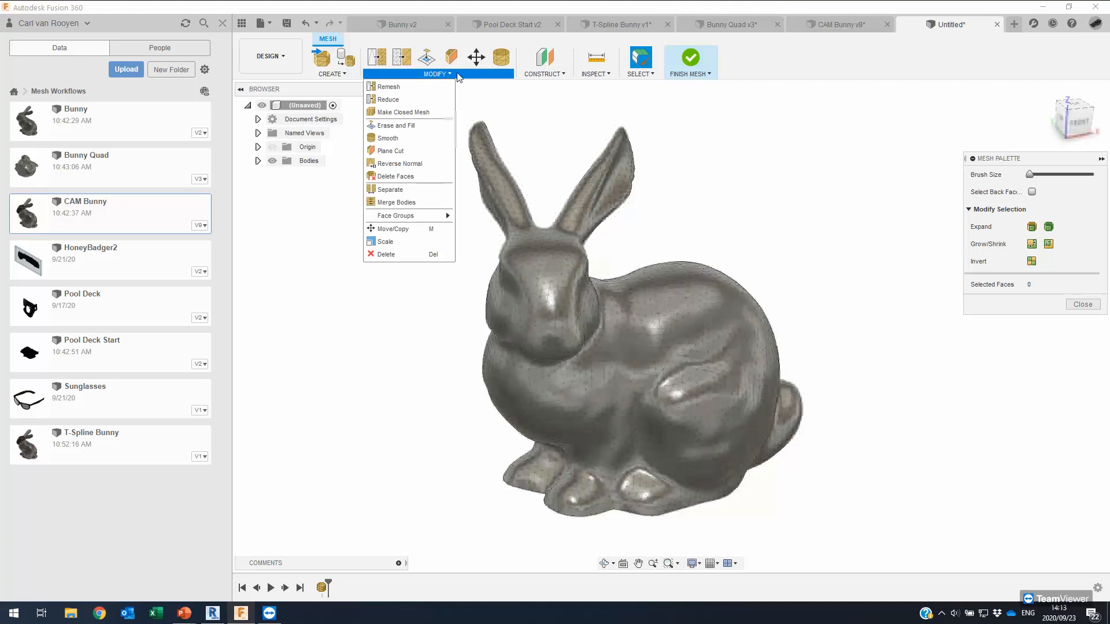
left_click(330, 69)
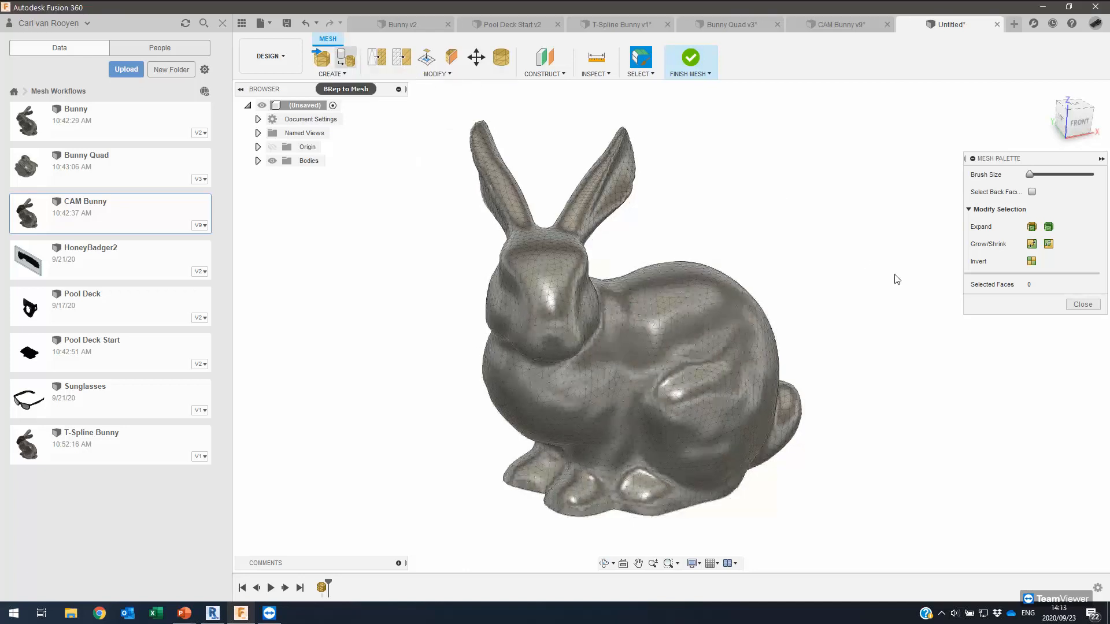
left_click(1079, 304)
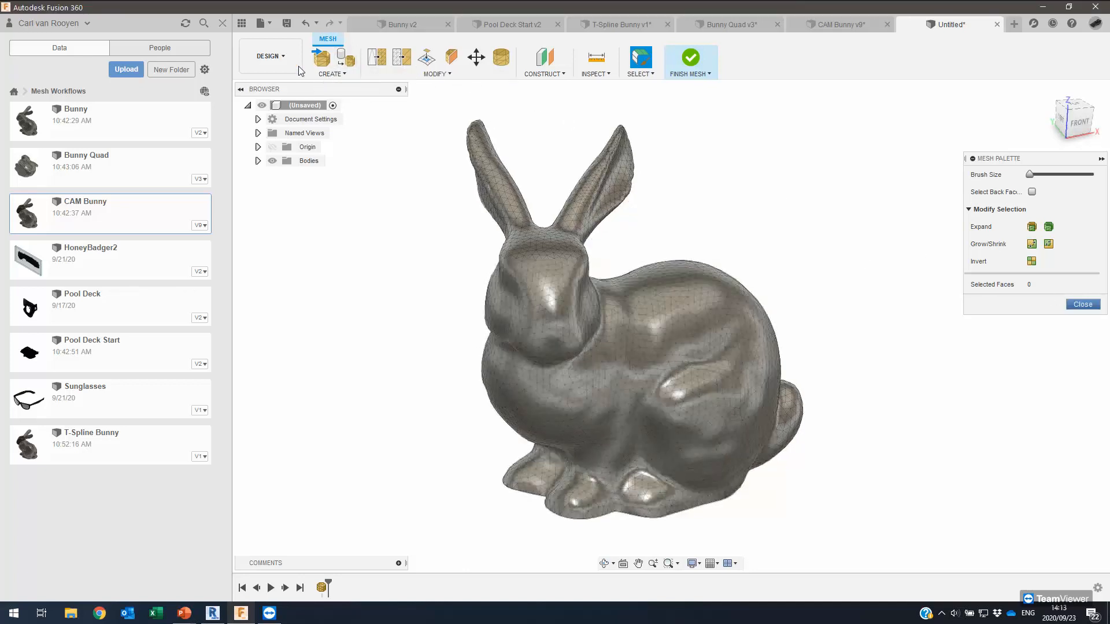
left_click(691, 60)
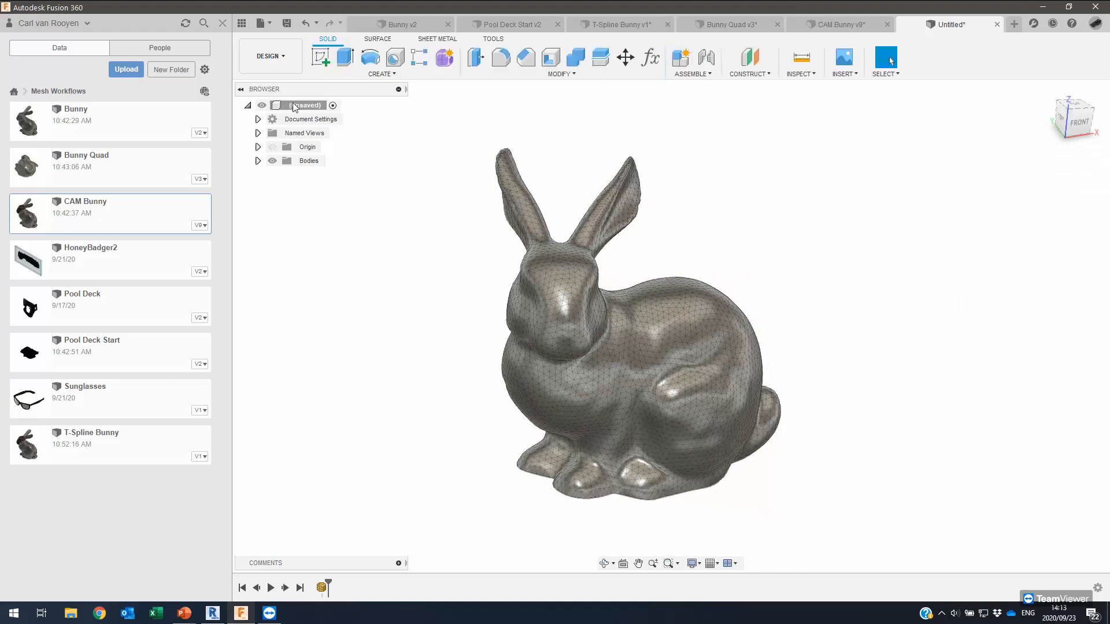
Turn off design history capture, accepting the warning that drops the timeline.
right_click(292, 105)
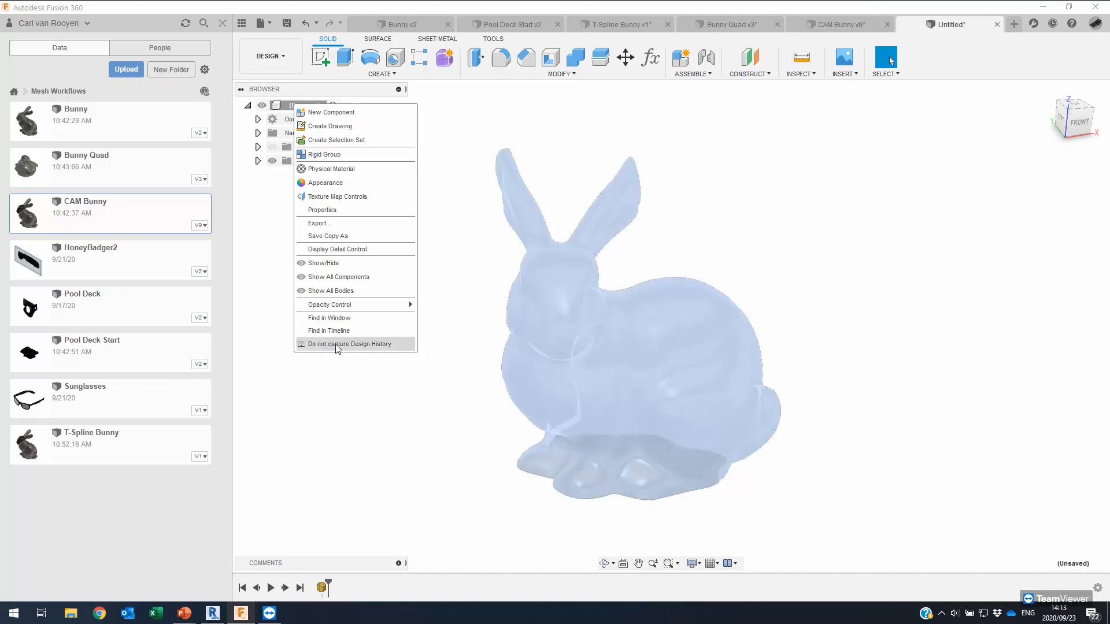
left_click(338, 344)
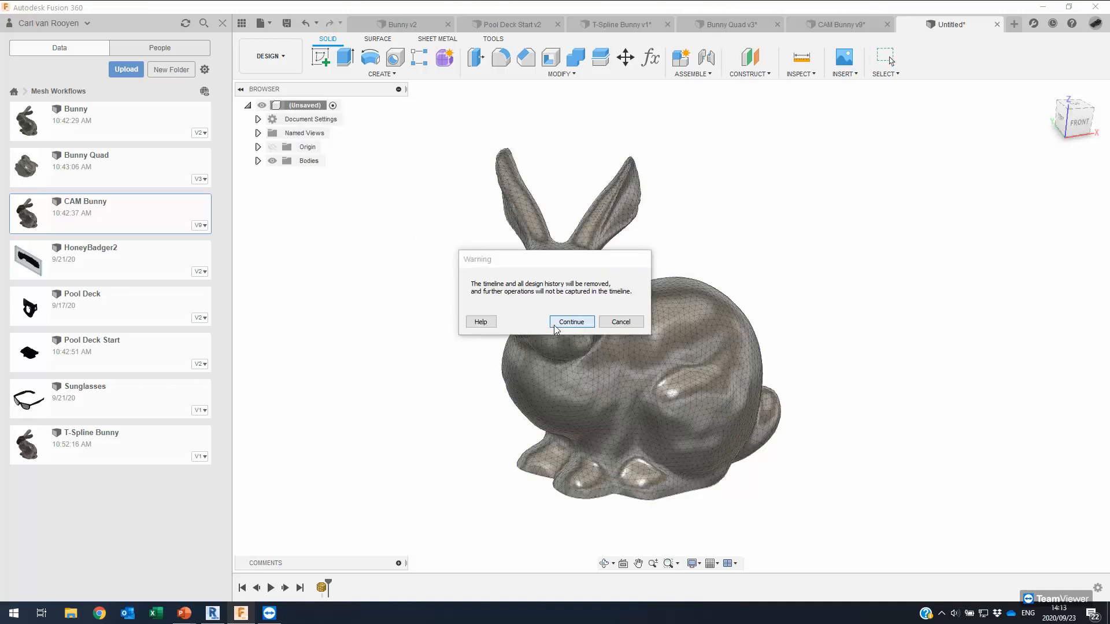
left_click(570, 323)
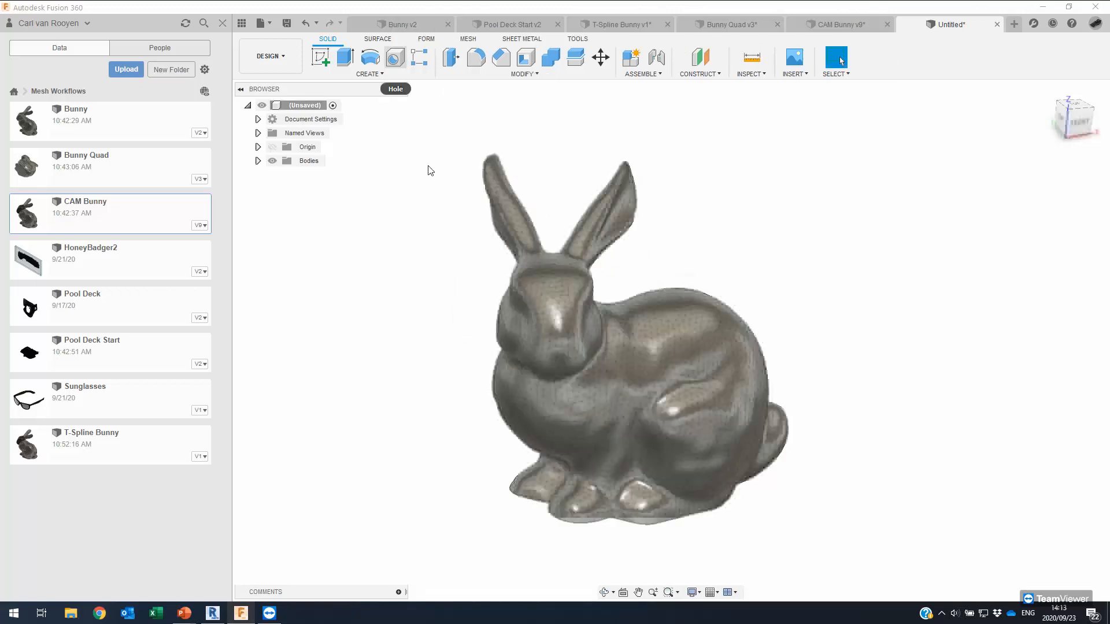
Switch to the Mesh tools and bring up the Modify command list.
left_click(468, 39)
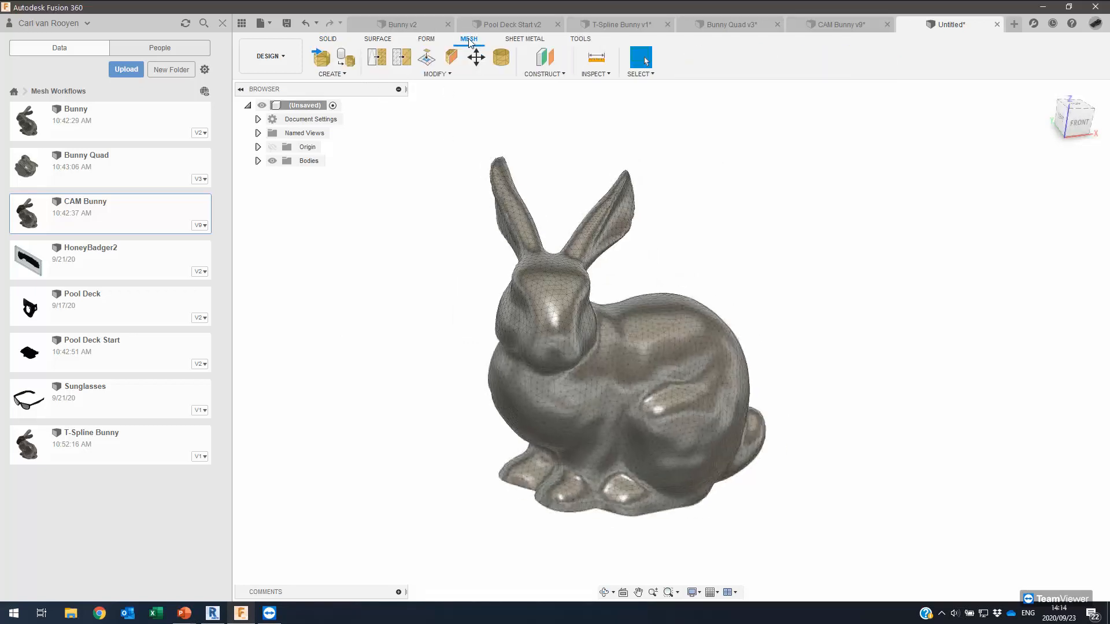
middle_click_drag(498, 337, 481, 315, "shift")
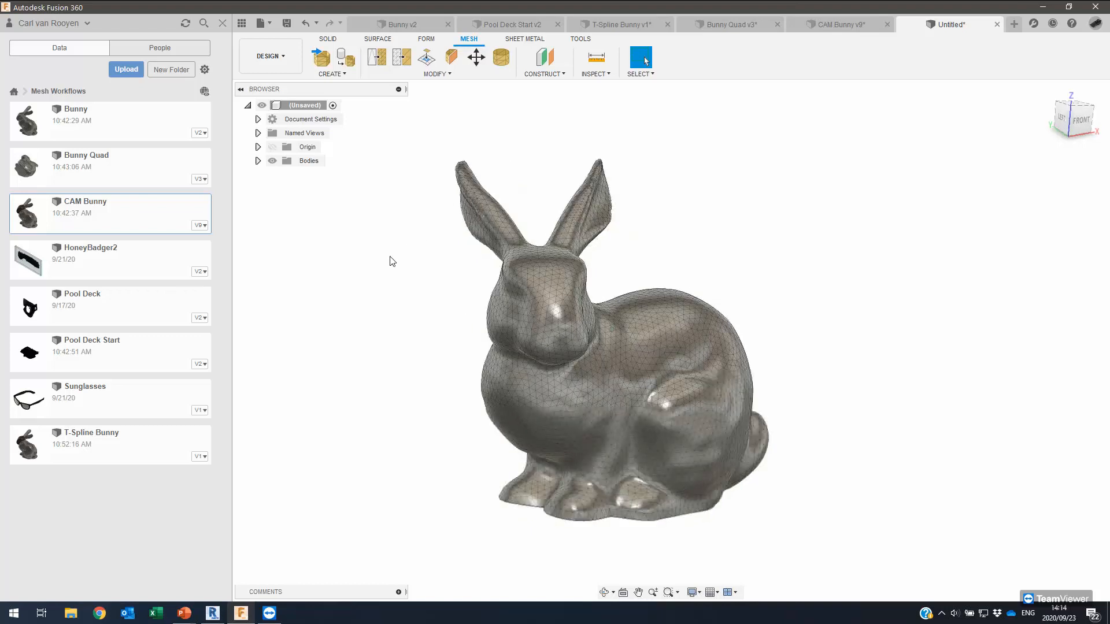
scroll(390, 254, "up", 1)
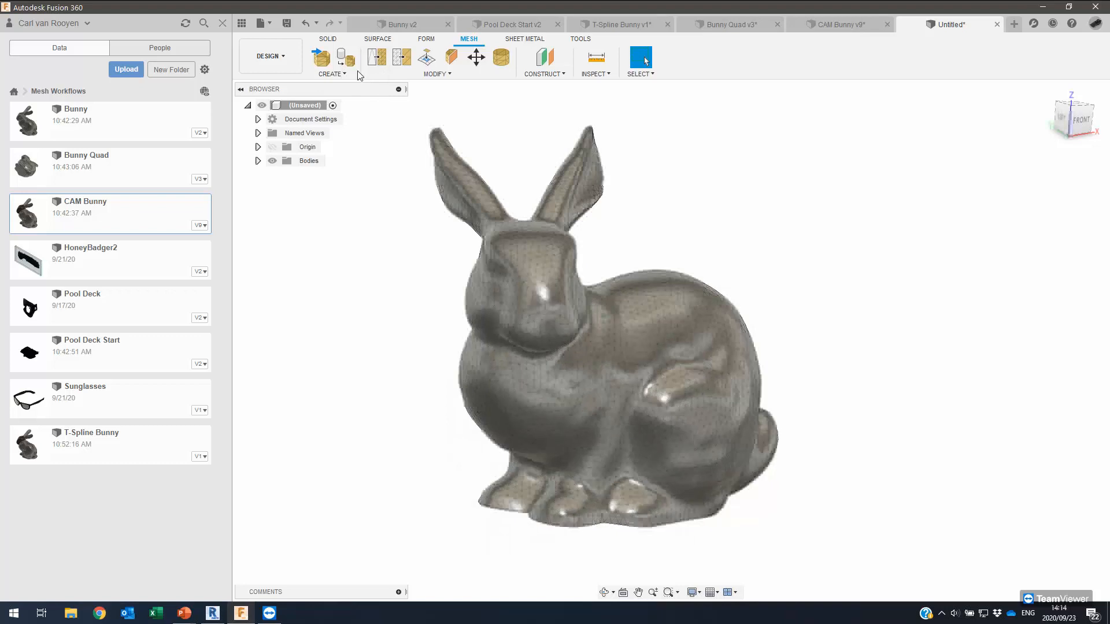
left_click(426, 75)
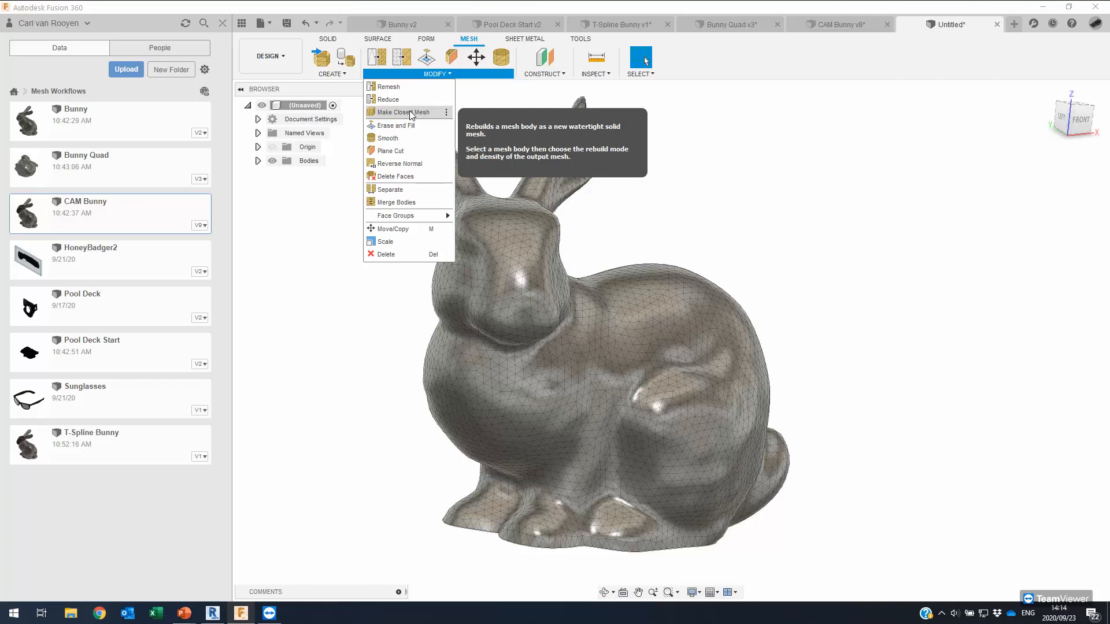
Make MeshBody1 a closed mesh using Accurate rebuild mode at density 128.
left_click(392, 116)
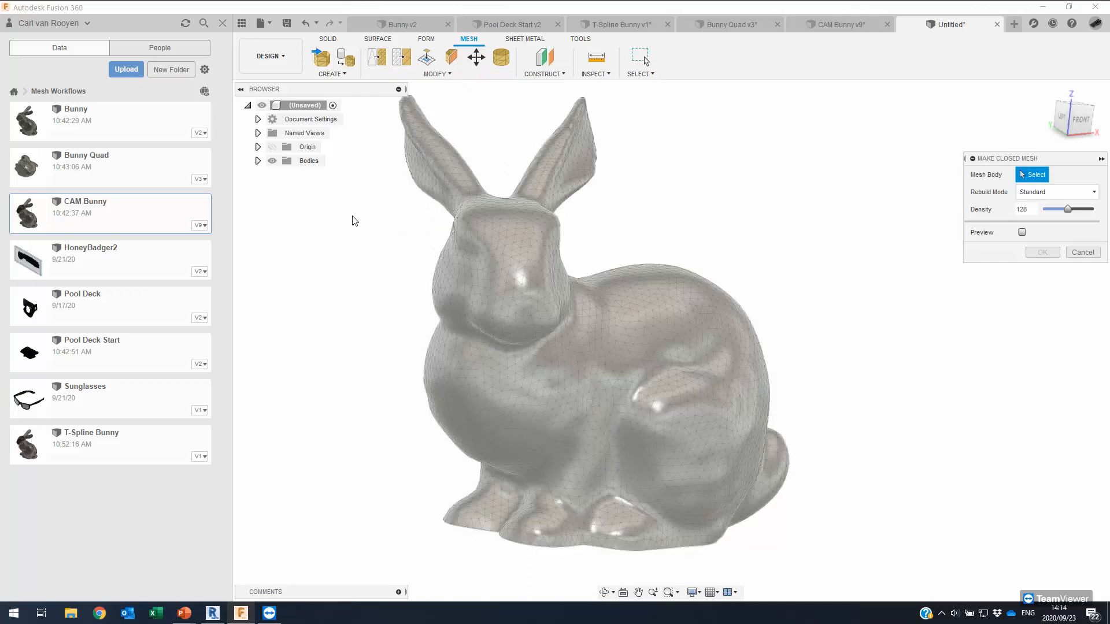
left_click(257, 161)
left_click(537, 307)
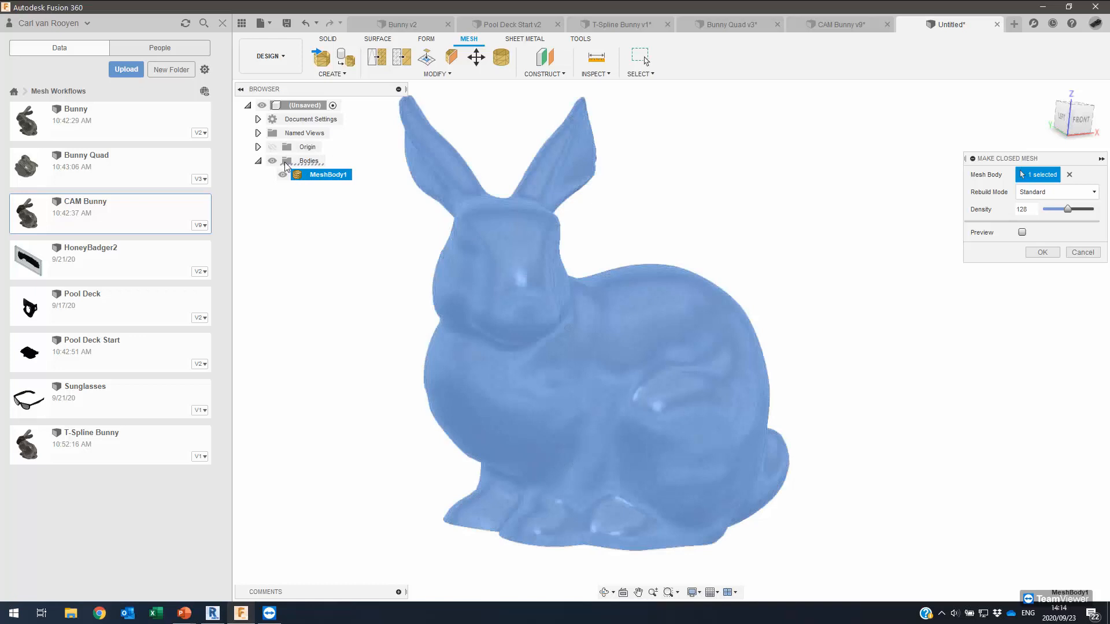
left_click(242, 24)
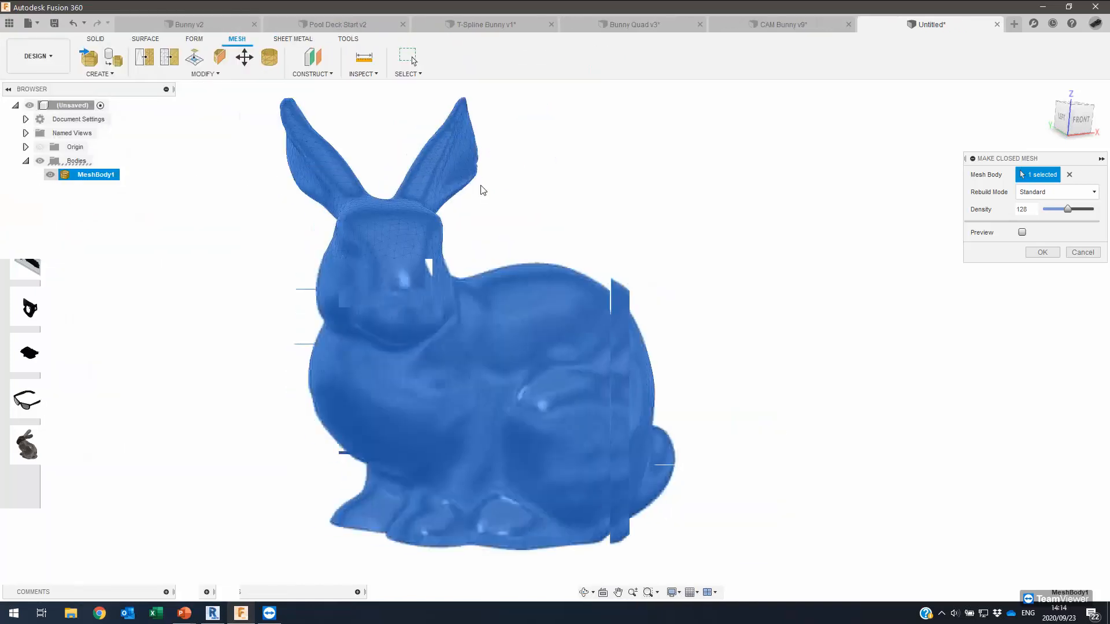
left_click_drag(639, 187, 672, 205)
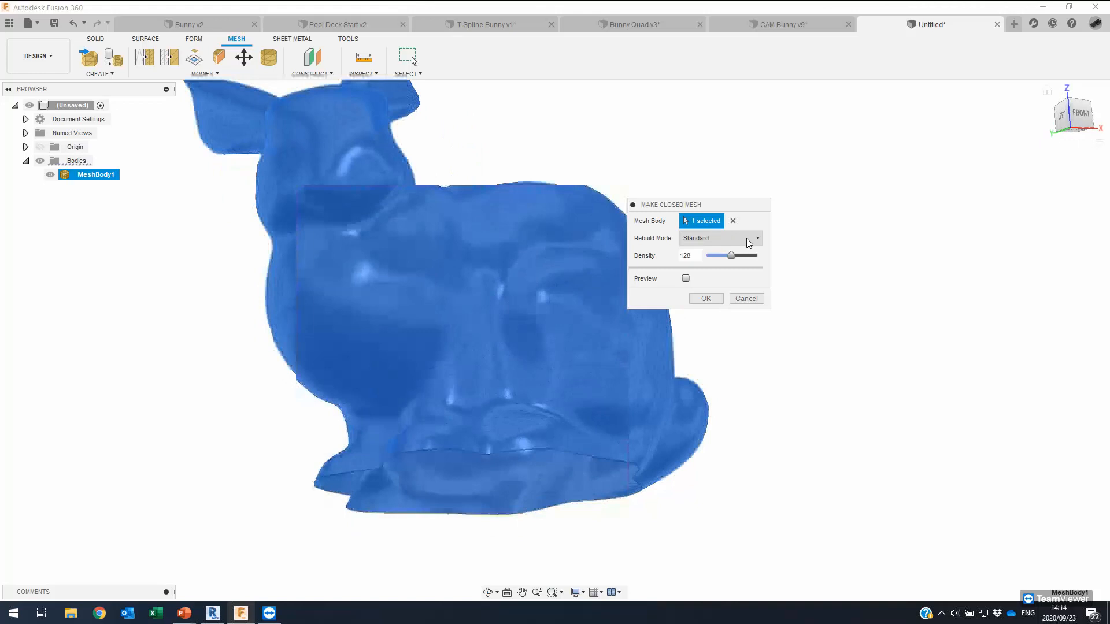
left_click(731, 238)
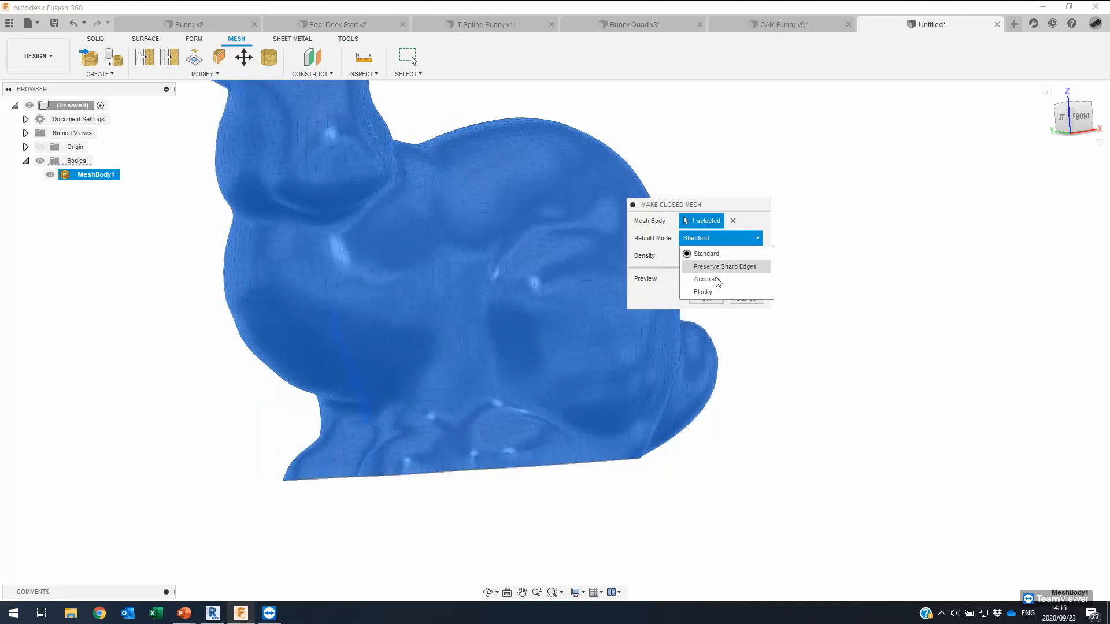
left_click(717, 280)
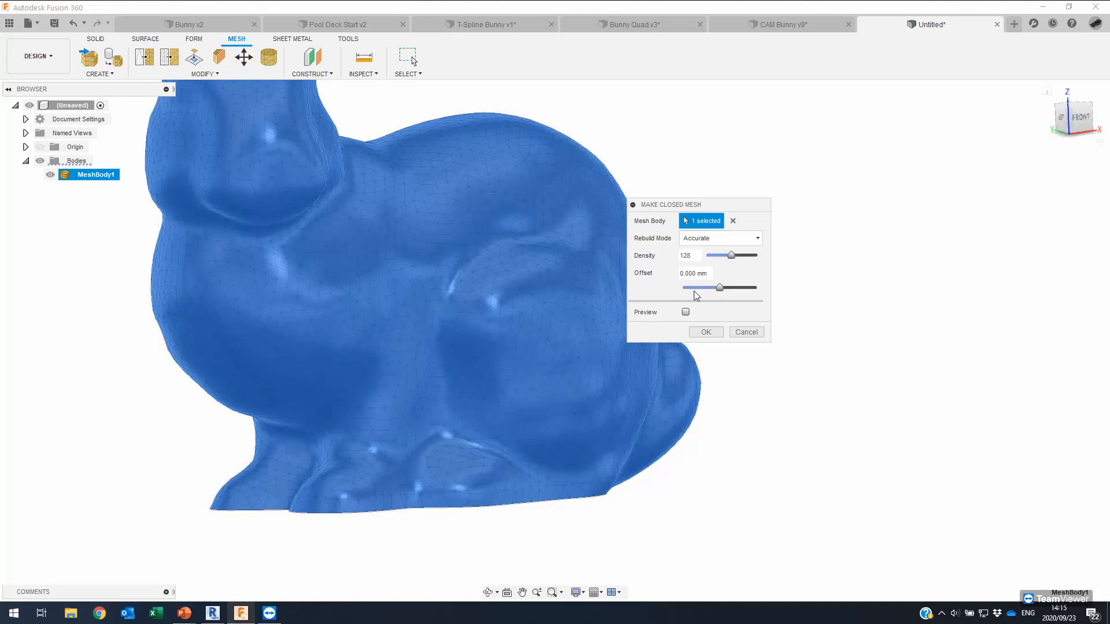
left_click(686, 312)
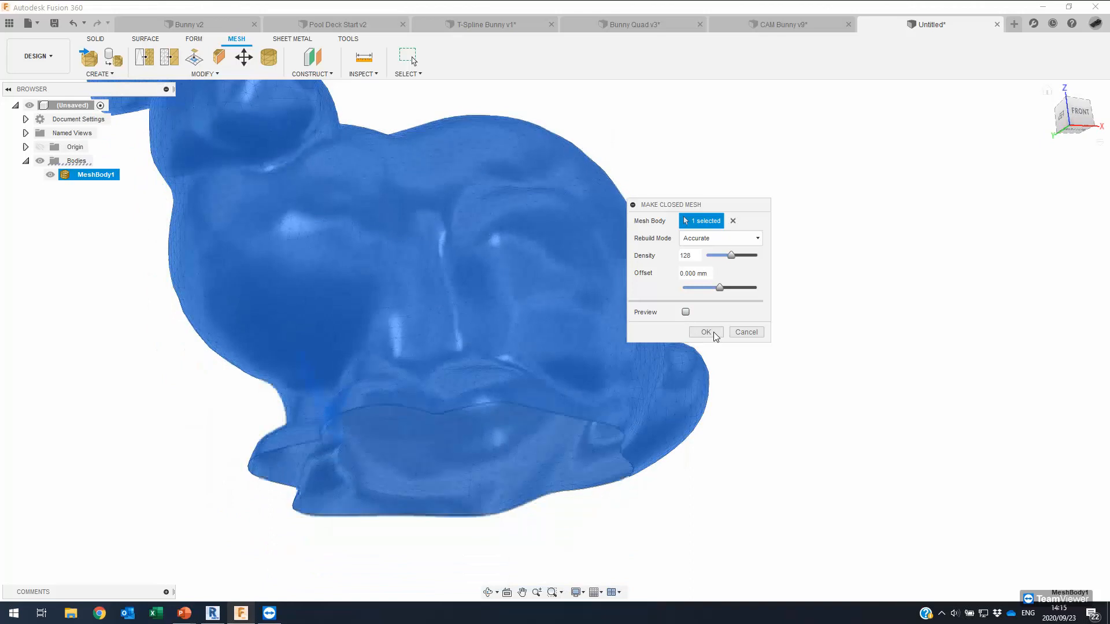
left_click(713, 332)
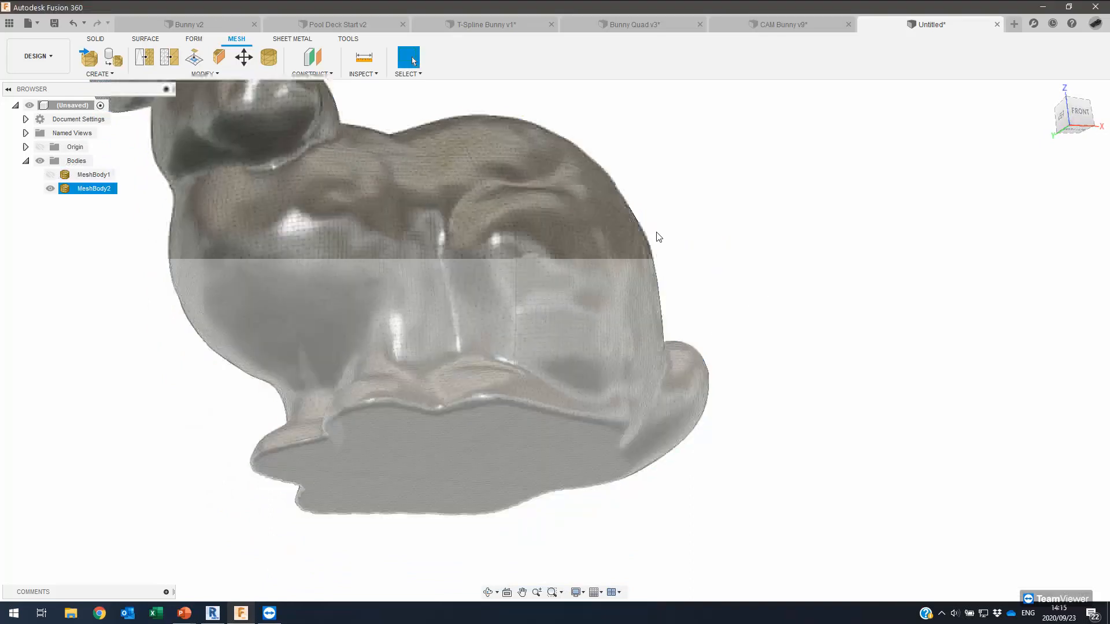
scroll(653, 232, "up", 5)
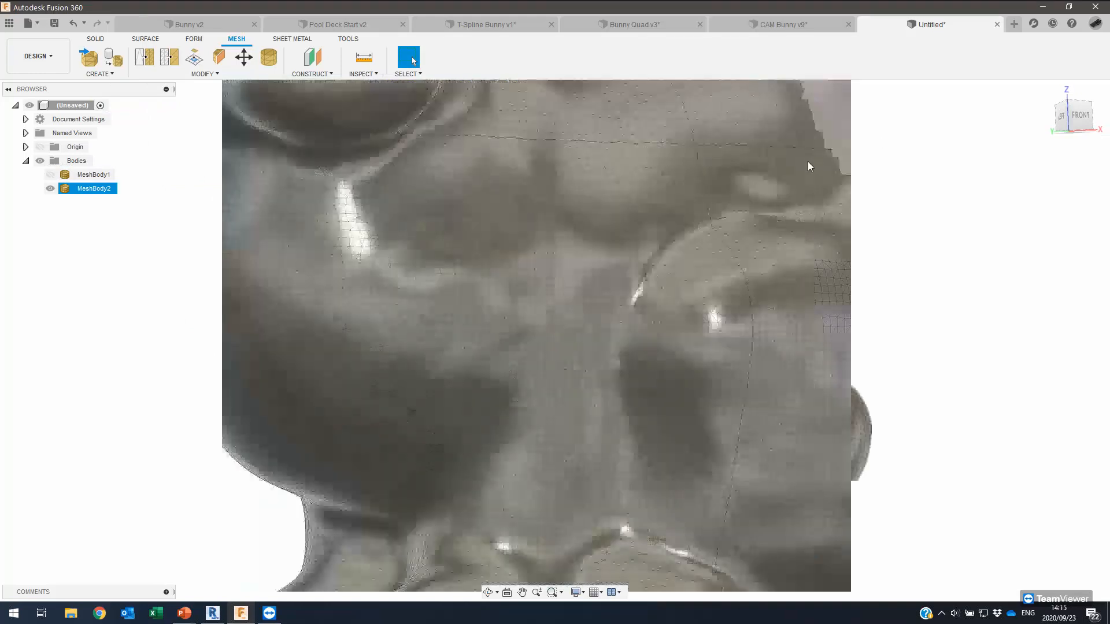
middle_click_drag(802, 172, 661, 11, "shift")
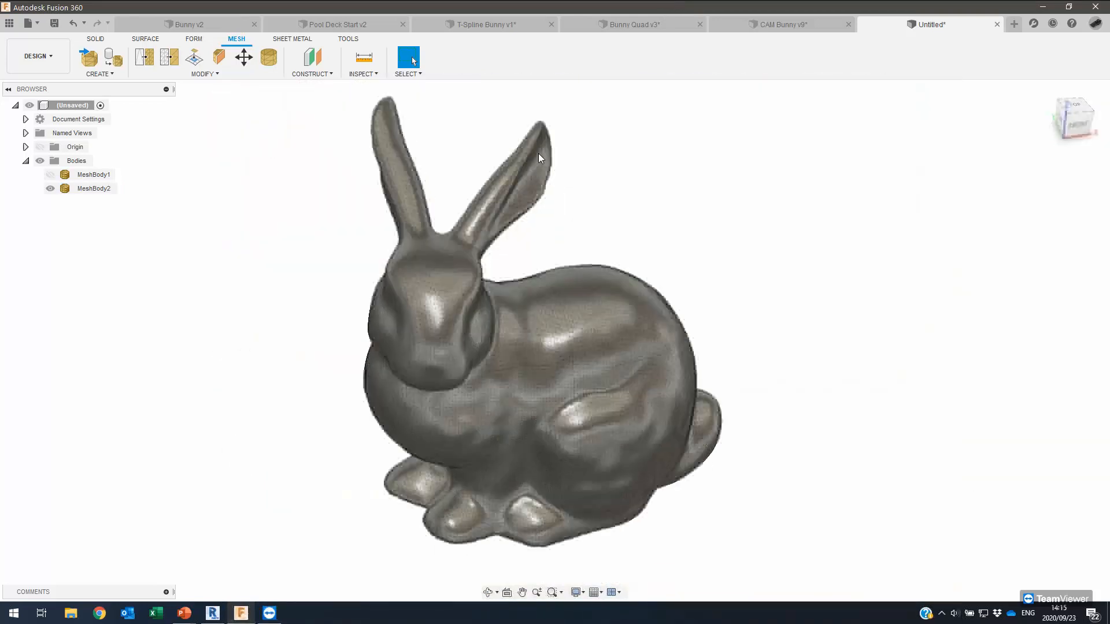
middle_click_drag(539, 154, 502, 155, "shift")
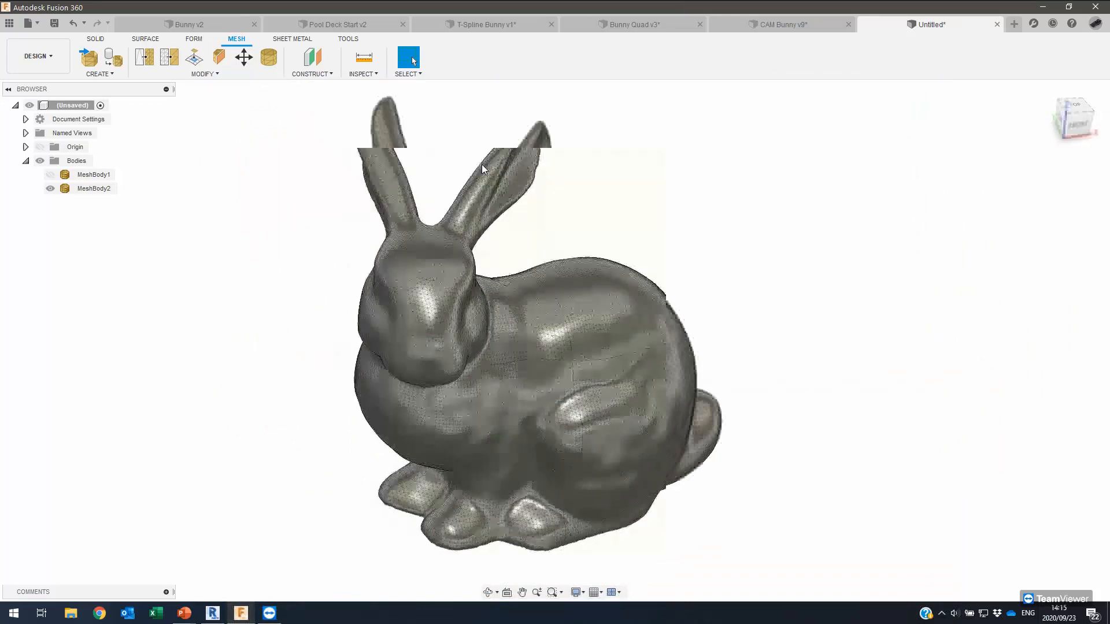
left_click(57, 177)
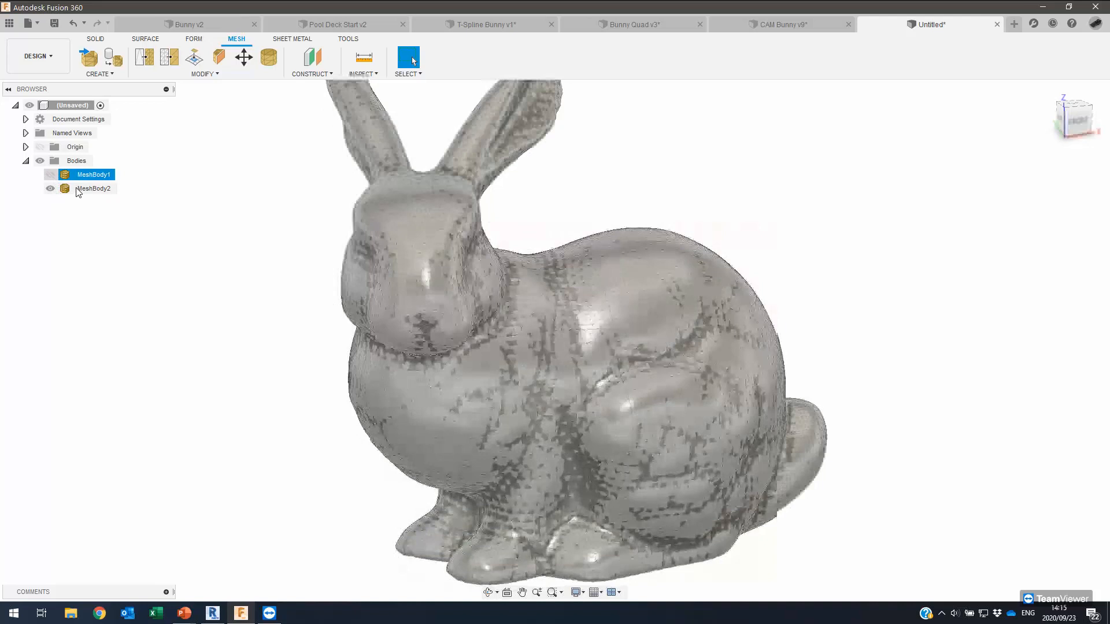
left_click(78, 190)
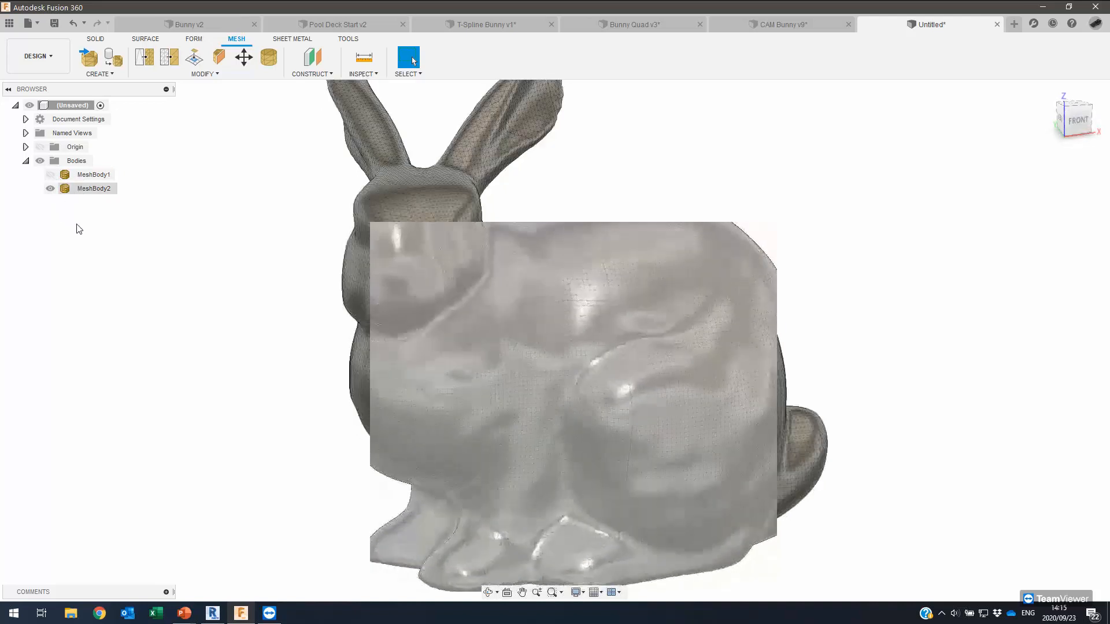
scroll(77, 224, "up", 5)
scroll(77, 225, "up", 2)
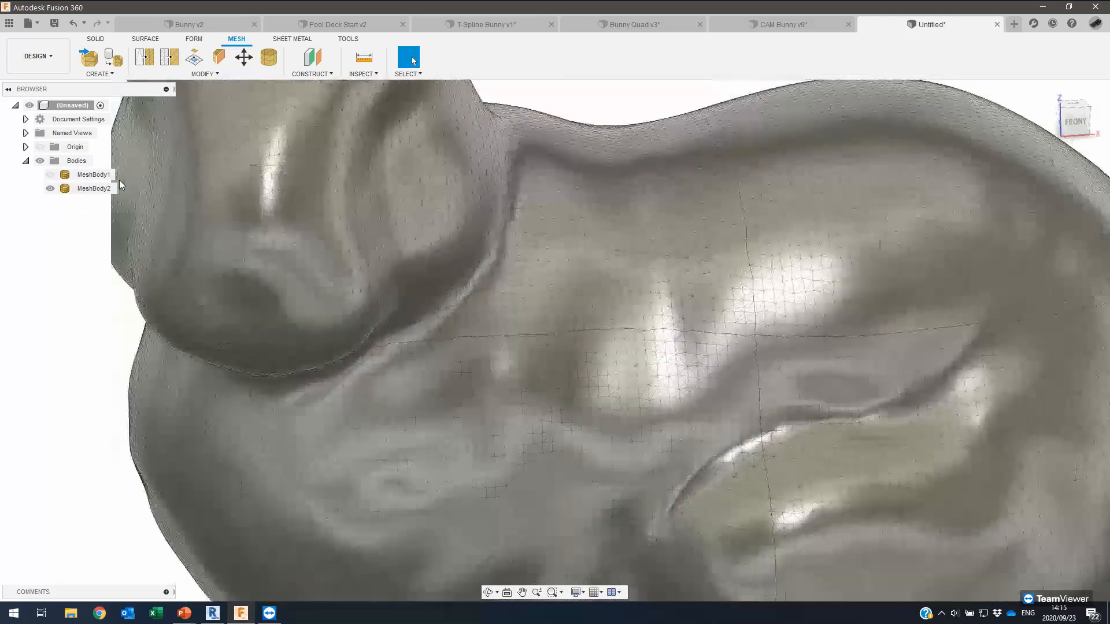
scroll(145, 58, "down", 5)
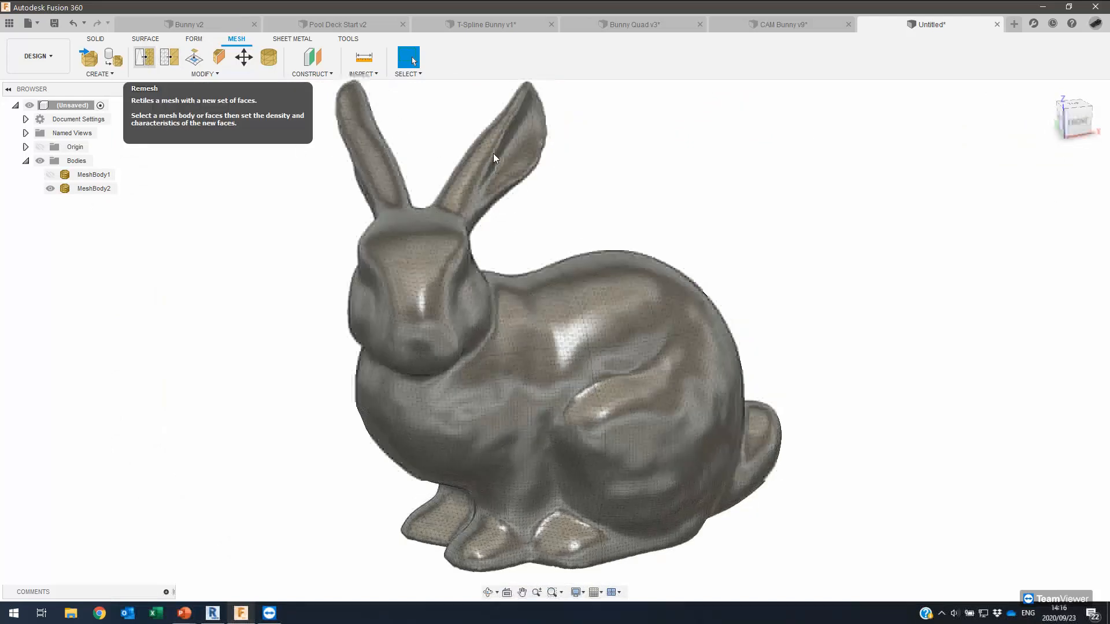
Set up Remesh on MeshBody2 with Adaptive type, density 0.595, and toggle sharp-edge preservation.
left_click(145, 58)
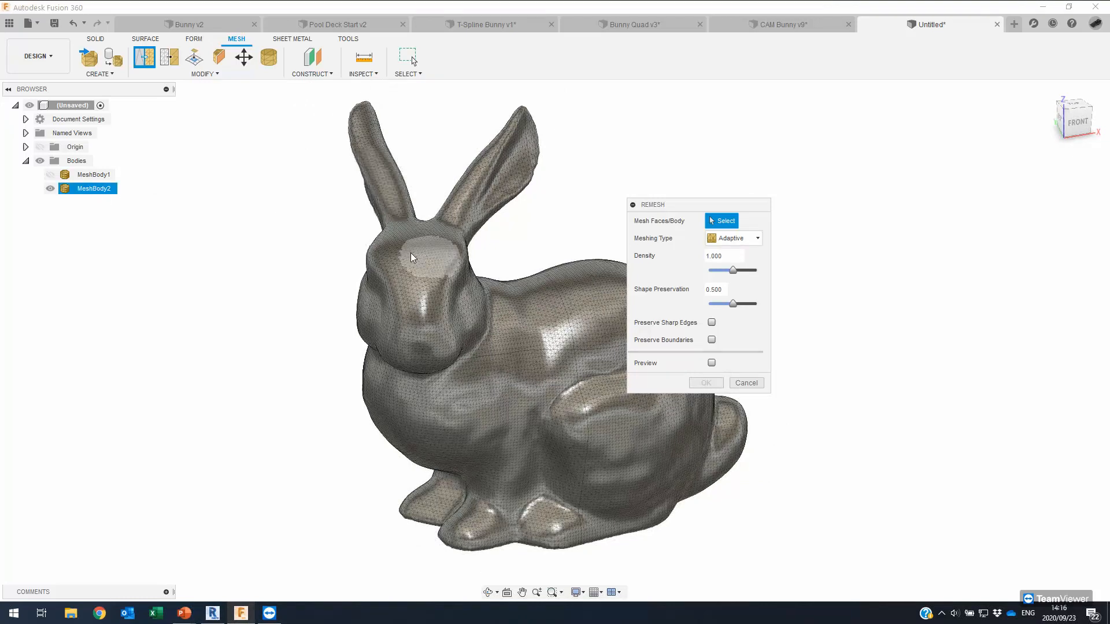
middle_click_drag(495, 317, 494, 302, "shift")
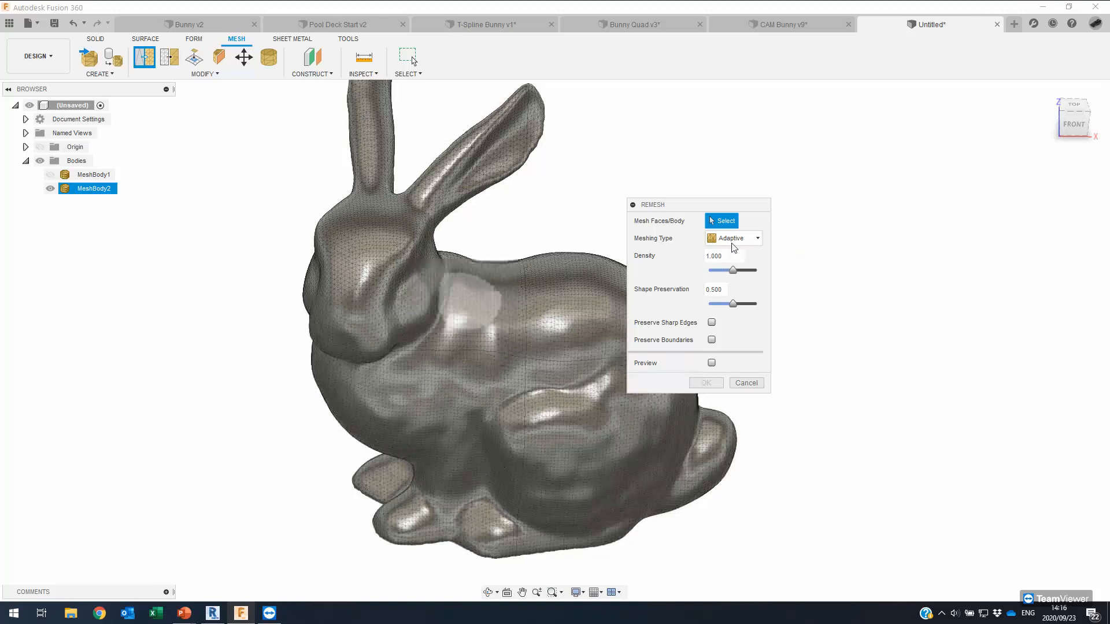
left_click(752, 240)
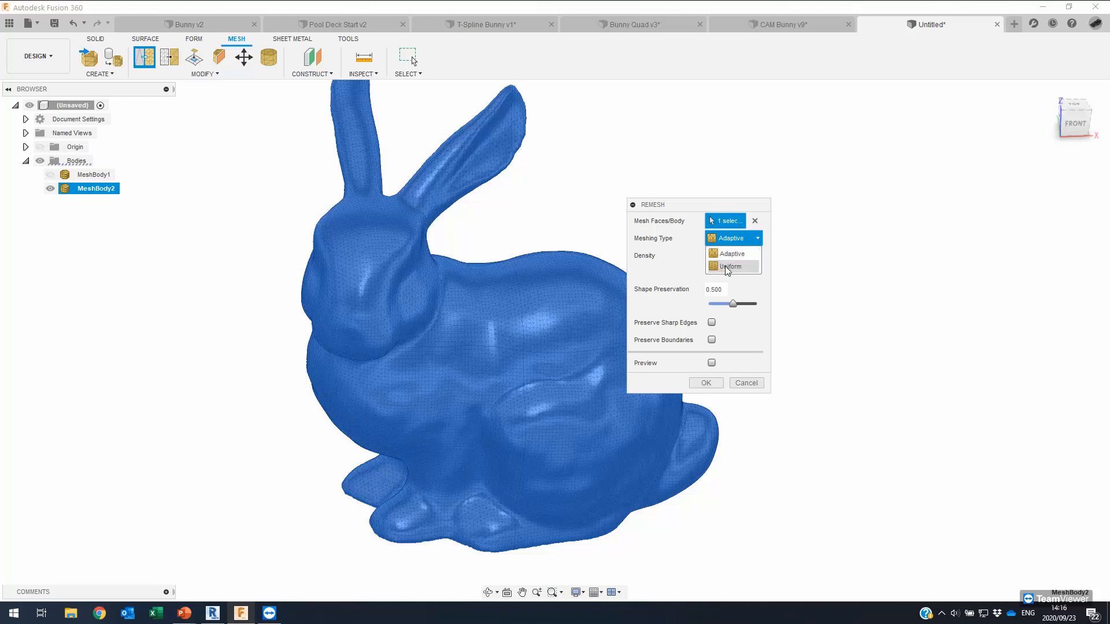
left_click(733, 253)
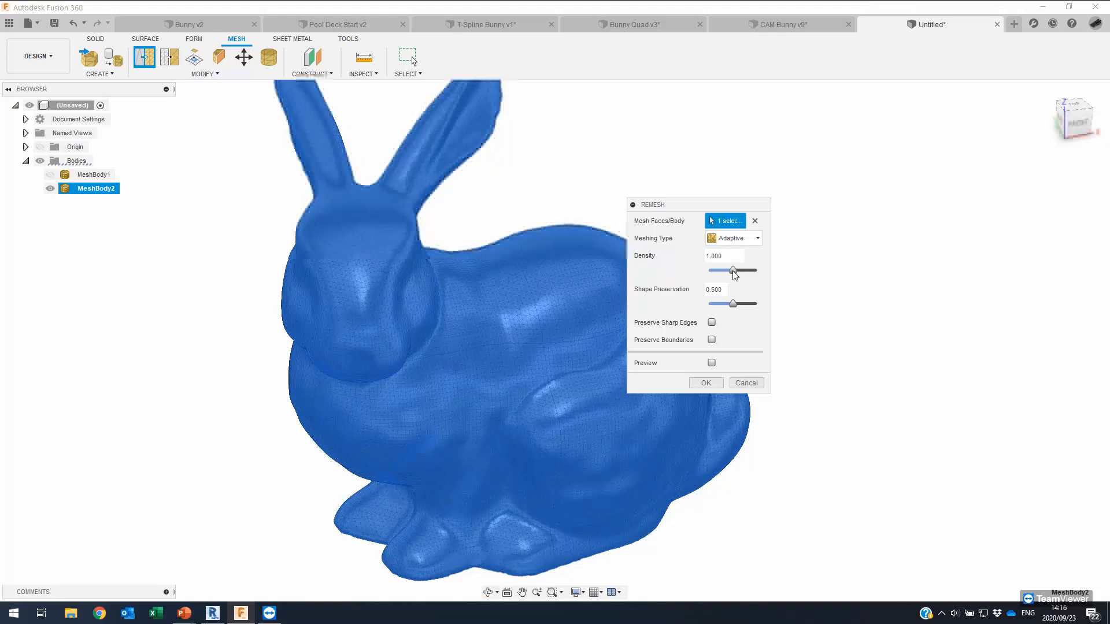
left_click_drag(733, 271, 715, 270)
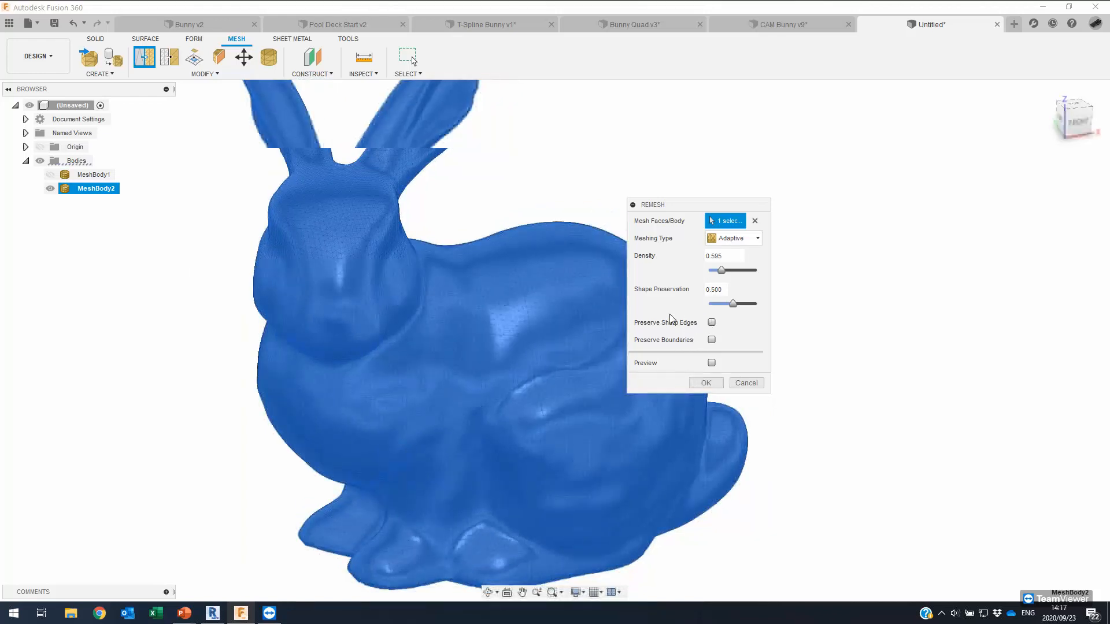
left_click(711, 322)
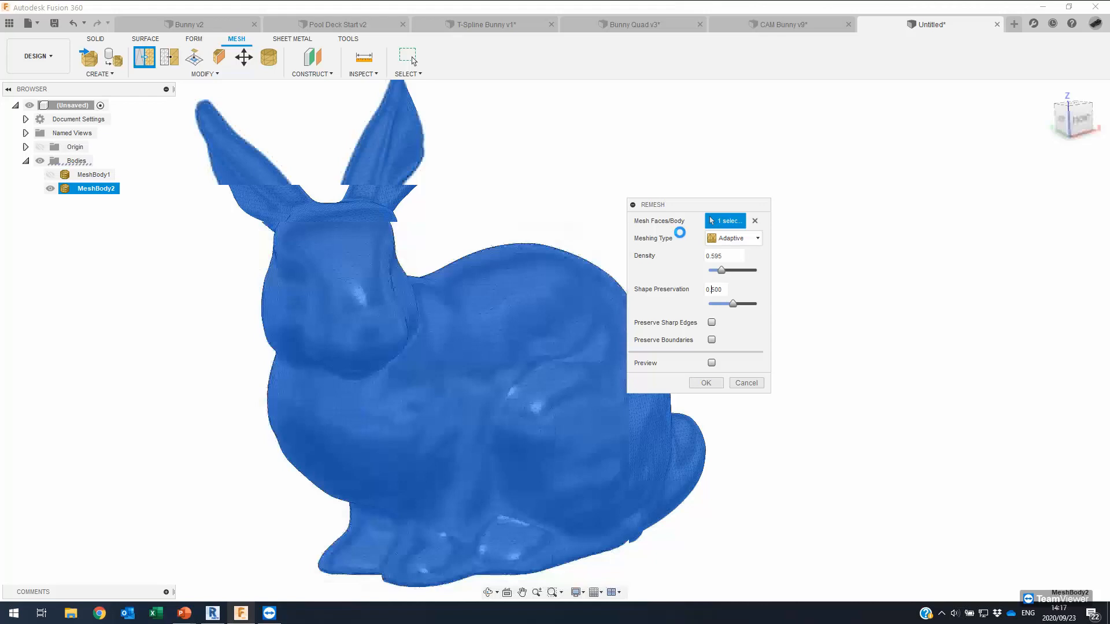
Apply the adaptive remesh, then deselect and zoom out to review the retiled bunny.
key("Escape")
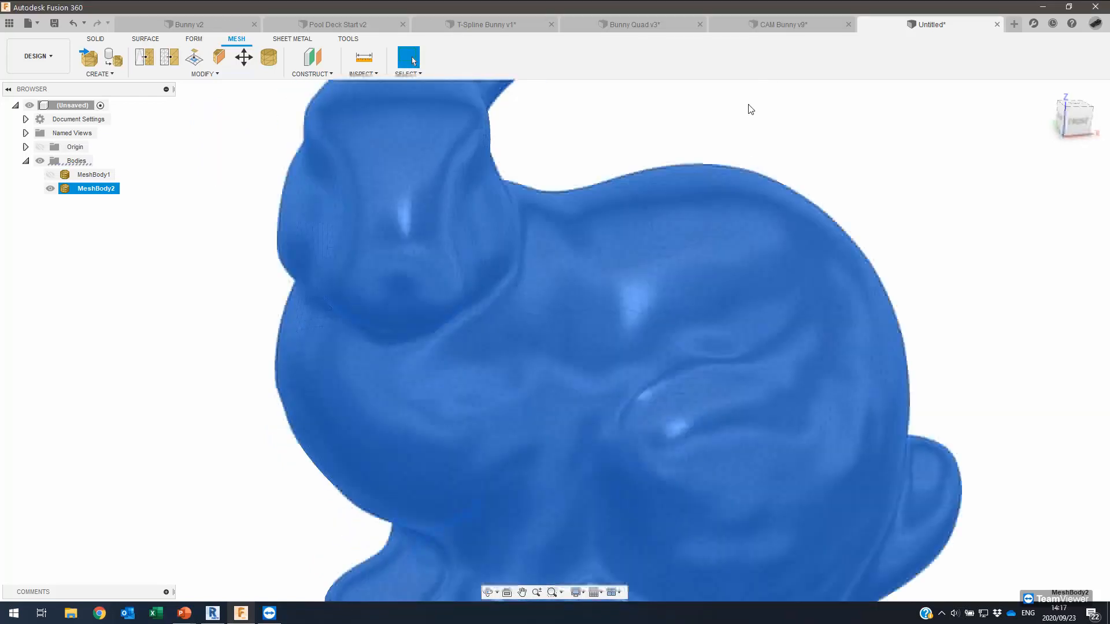
scroll(775, 113, "up", 2)
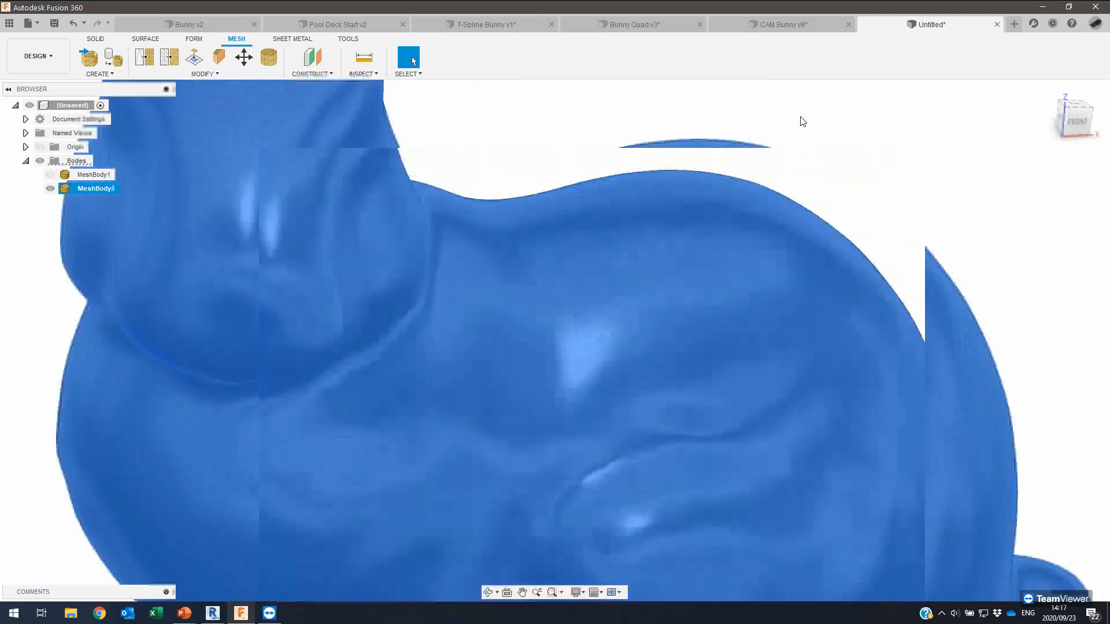
left_click(803, 121)
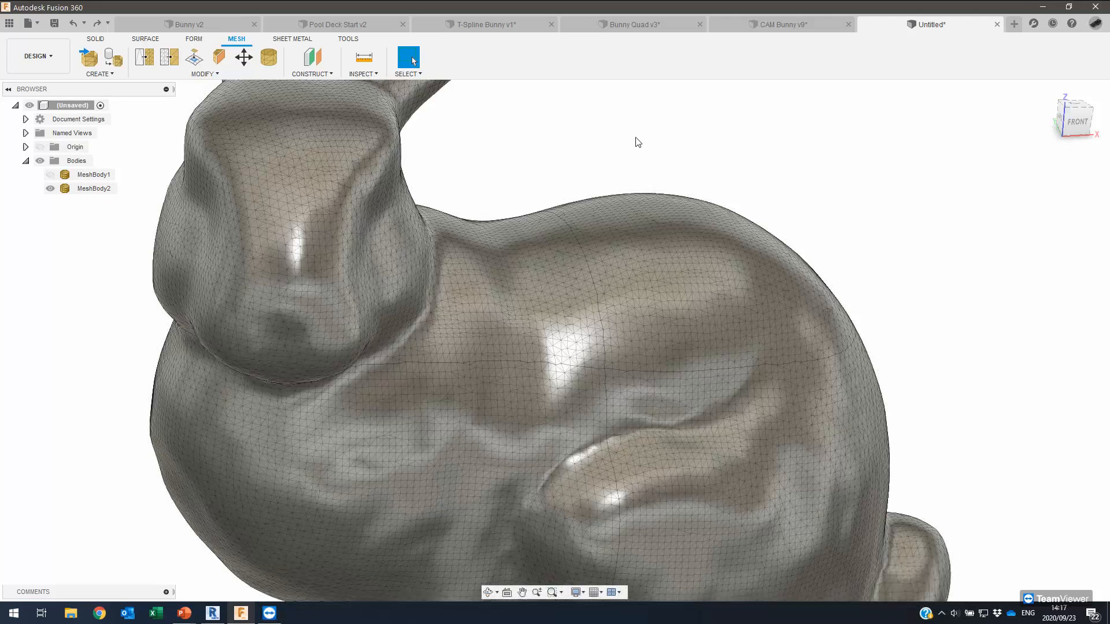
scroll(195, 212, "down", 3)
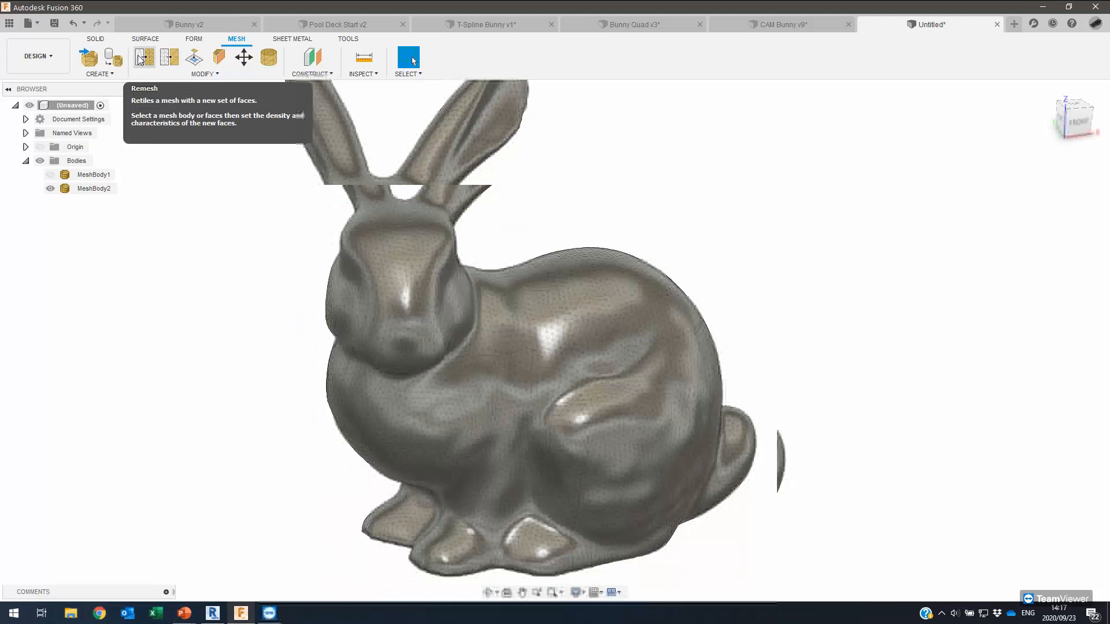
Reduce MeshBody2 using the Adaptive reduce type.
left_click(168, 59)
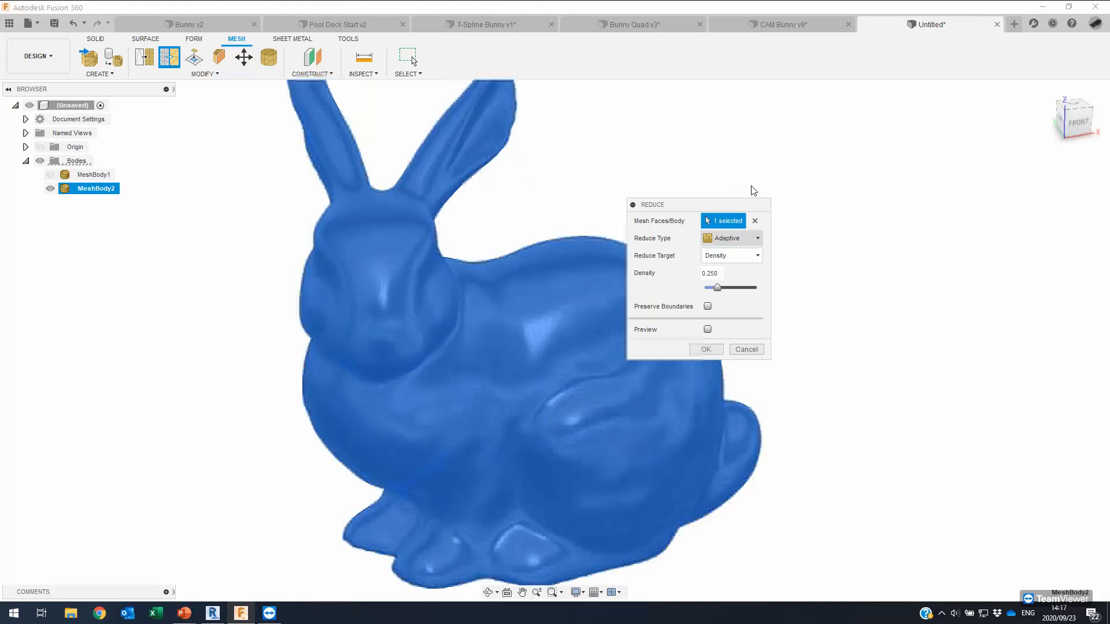
left_click_drag(721, 206, 766, 175)
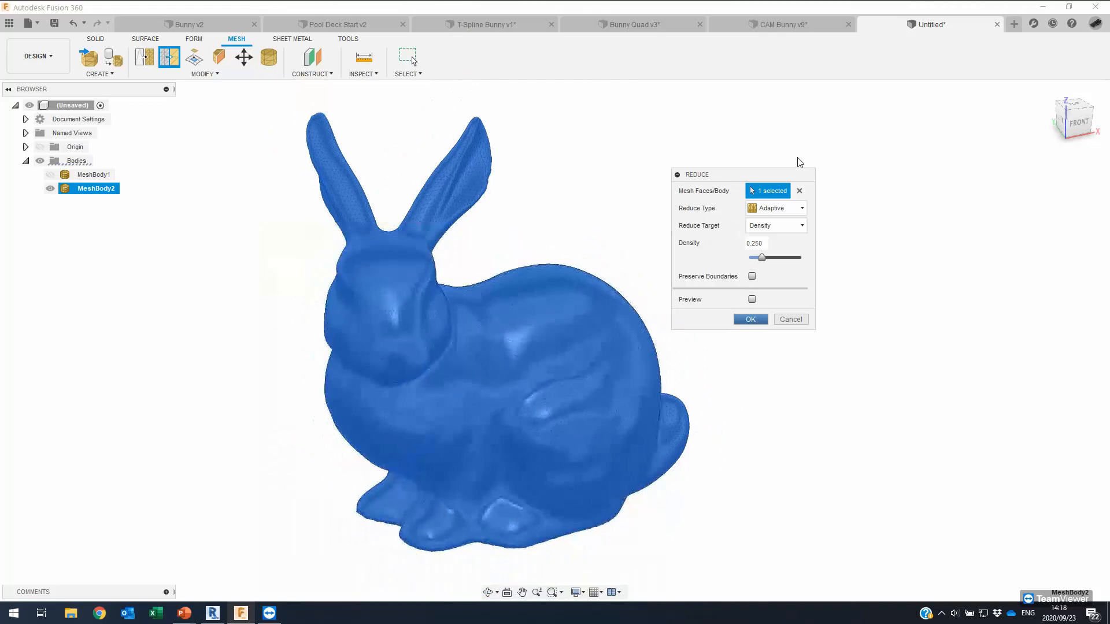
left_click(795, 210)
left_click(769, 223)
left_click(751, 319)
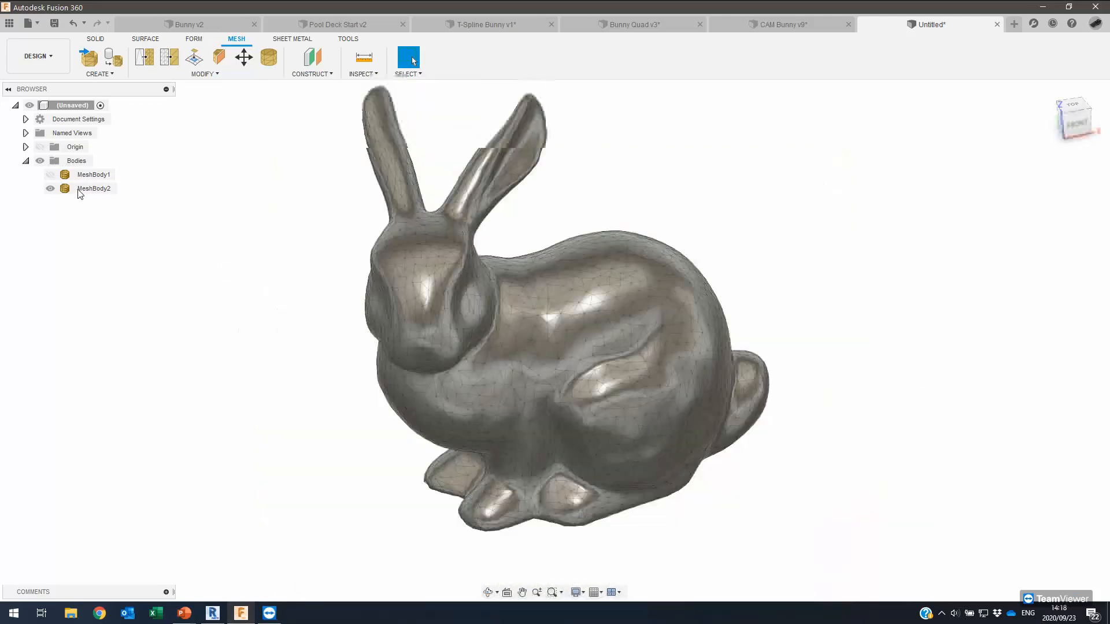
Edit the reduction to lower the density to 0.077 for a coarser bunny.
right_click(81, 190)
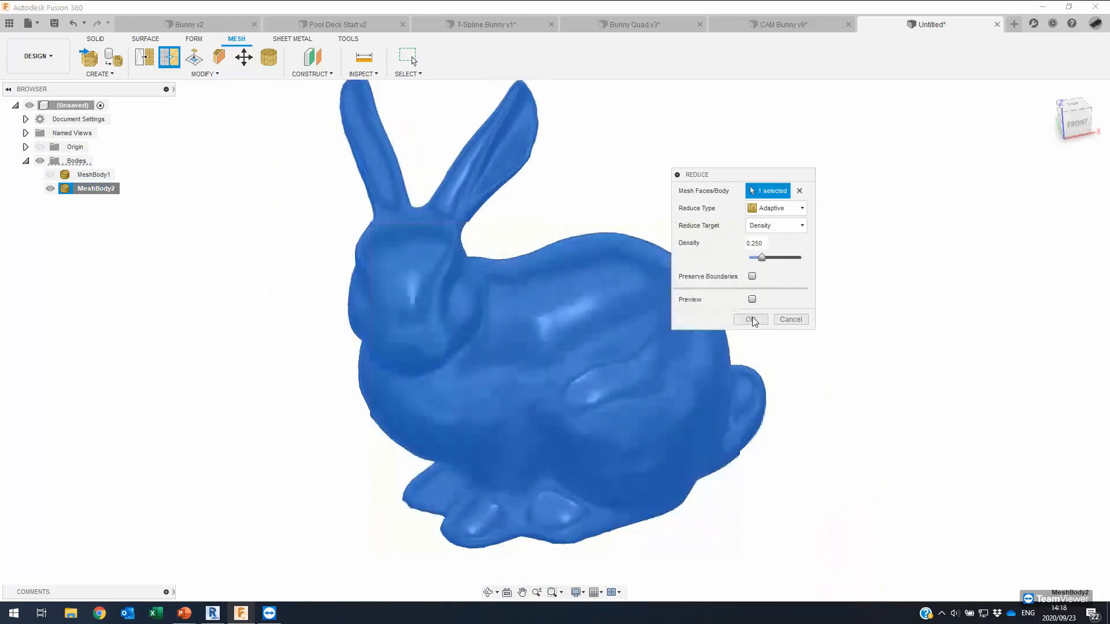
left_click_drag(762, 258, 754, 258)
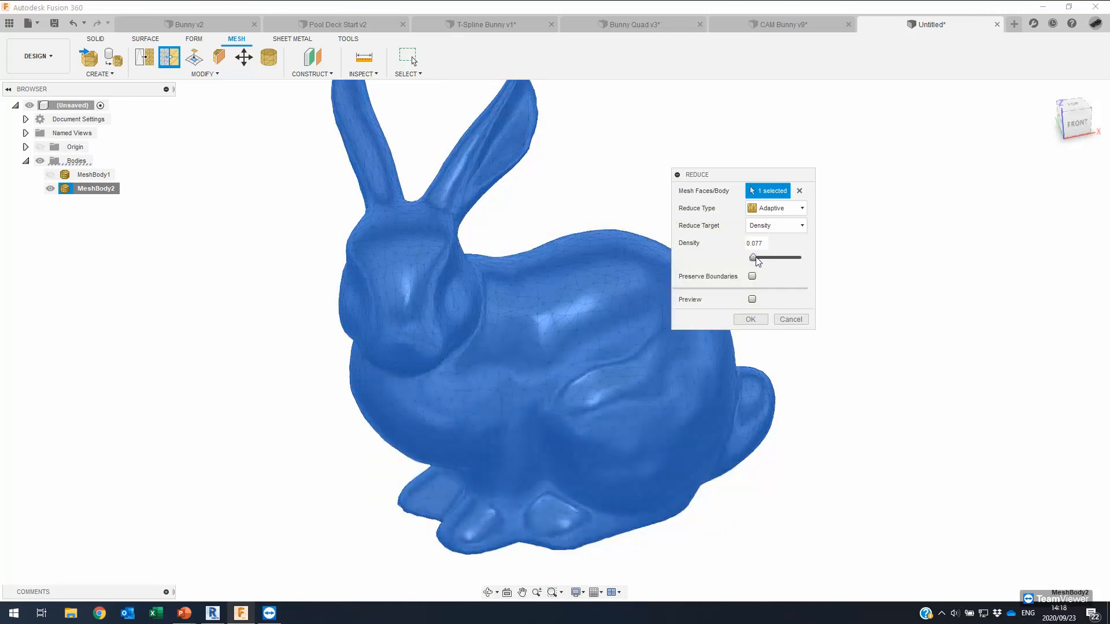
left_click(758, 320)
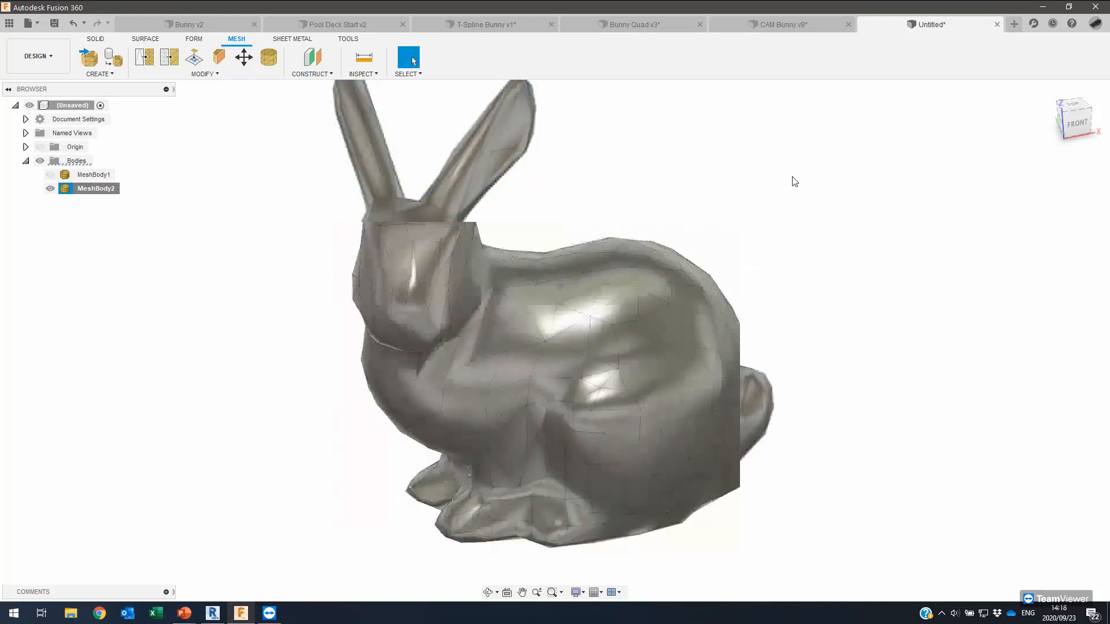
left_click(795, 181)
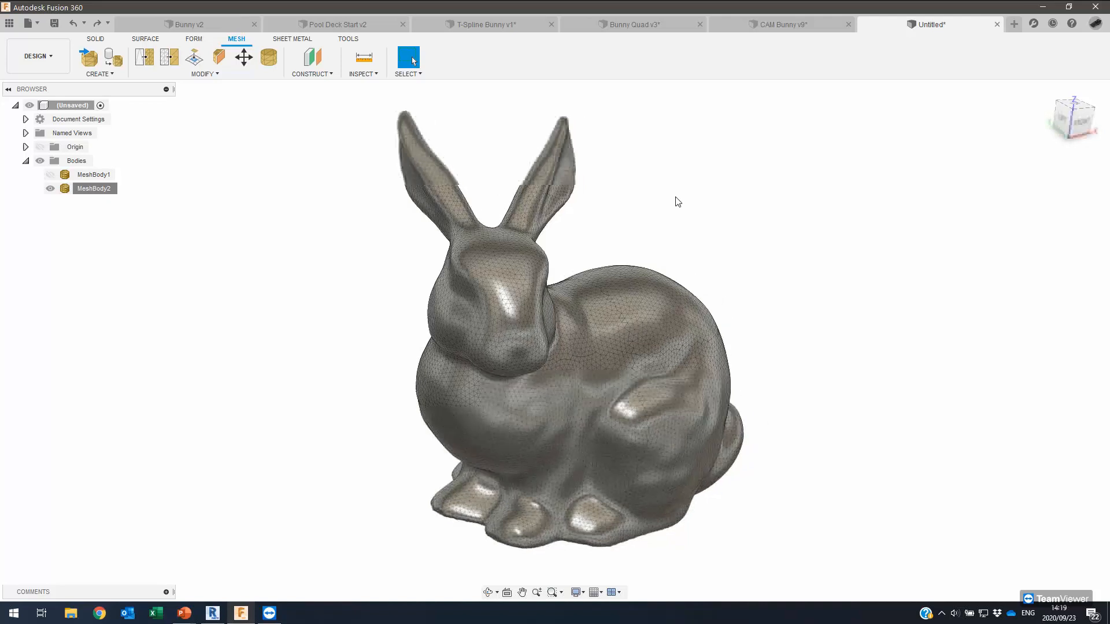
Orbit the view around the detailed bunny mesh.
middle_click_drag(679, 201, 533, 6, "shift")
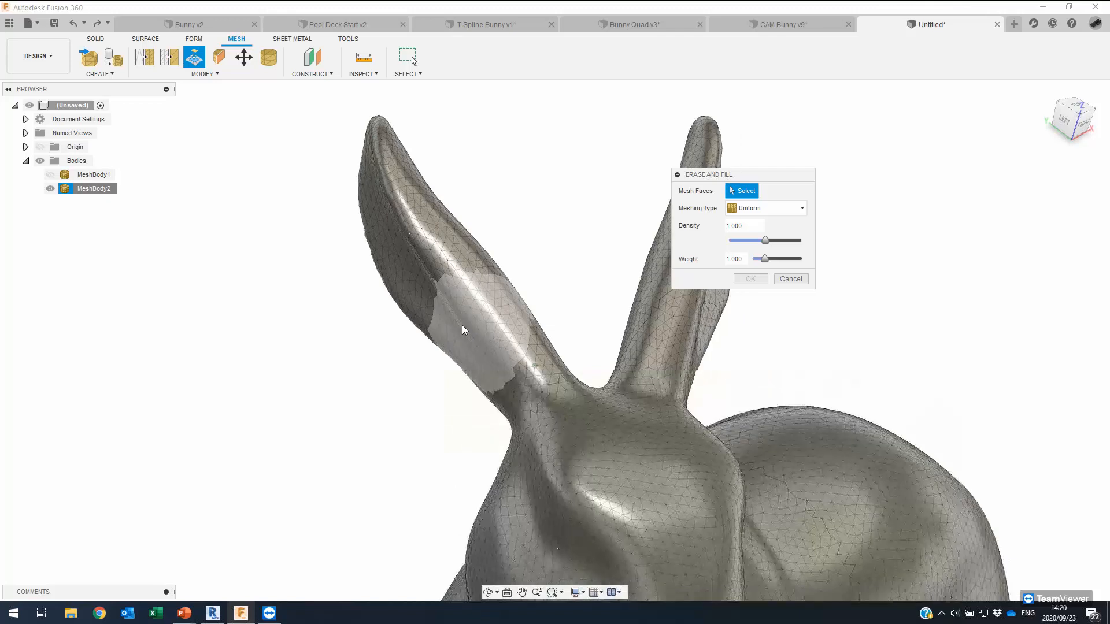
Switch to Paint Selection and start selecting the bunny's left ear for Erase and Fill.
left_click_drag(453, 292, 497, 338)
left_click(408, 58)
left_click(408, 74)
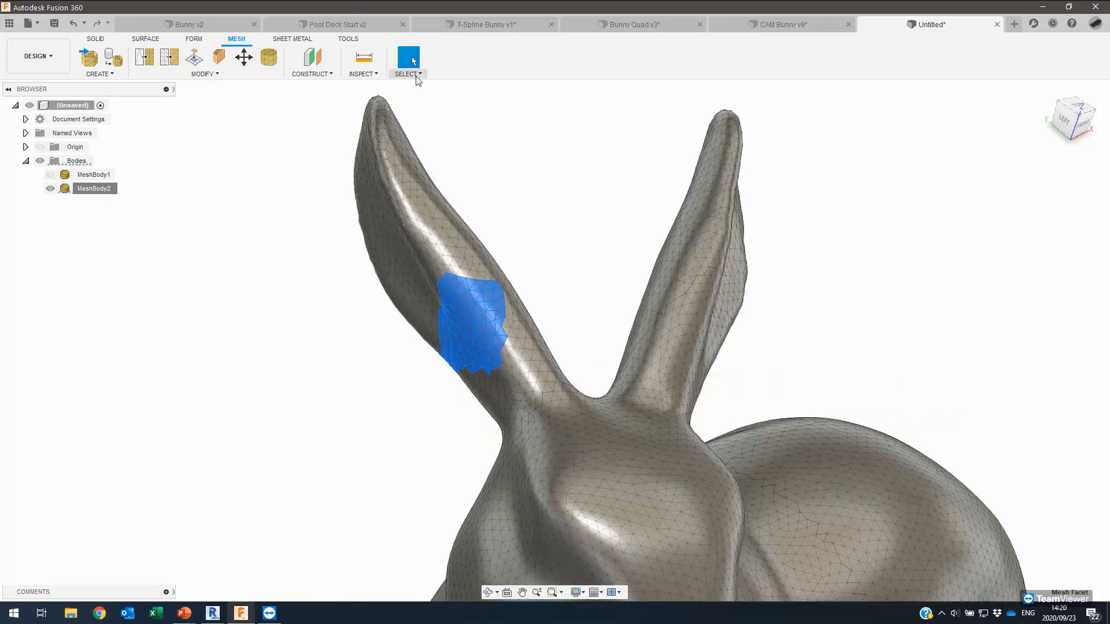
left_click(422, 126)
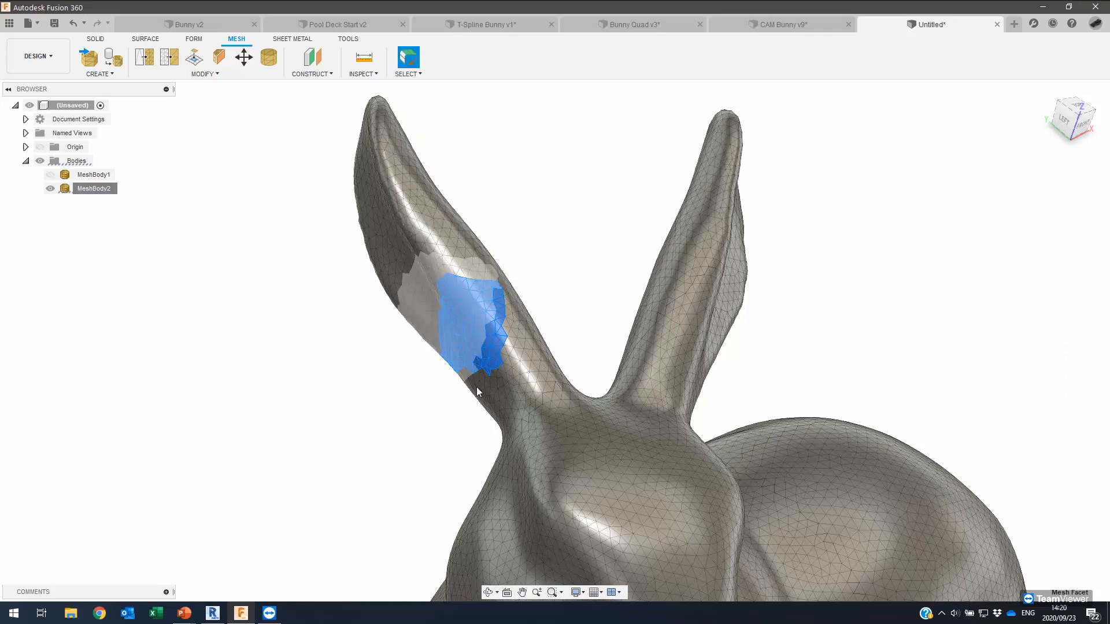
left_click(195, 56)
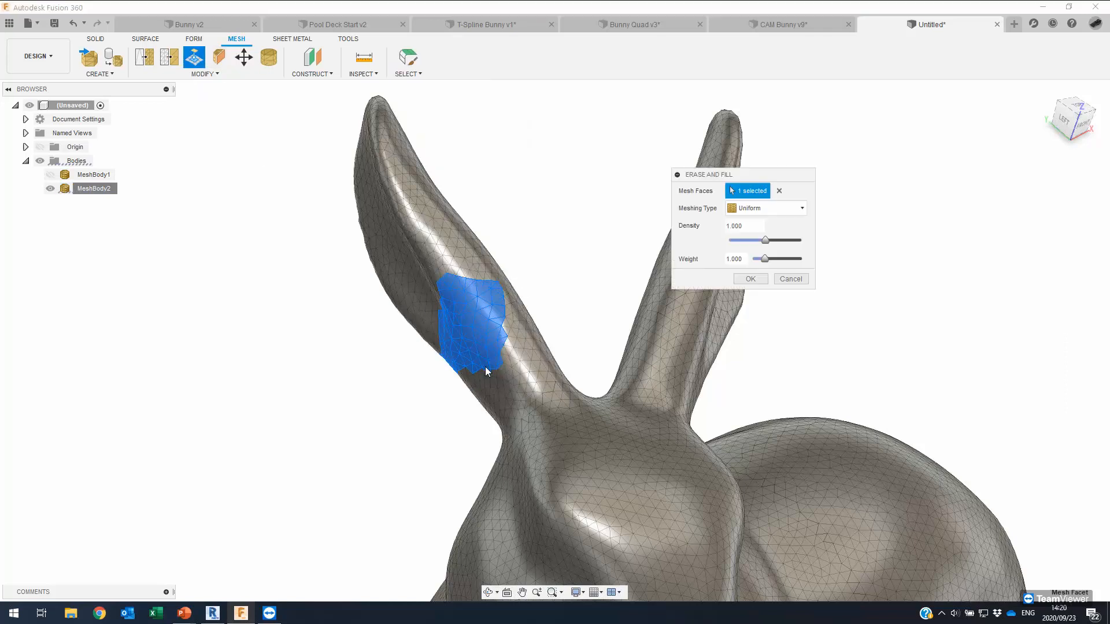
Paint the whole left ear and its base into the erase region.
mouse_move(508, 376)
left_mouse_down()
mouse_move(389, 218)
mouse_move(379, 130)
mouse_move(361, 151)
mouse_move(486, 357)
left_mouse_up()
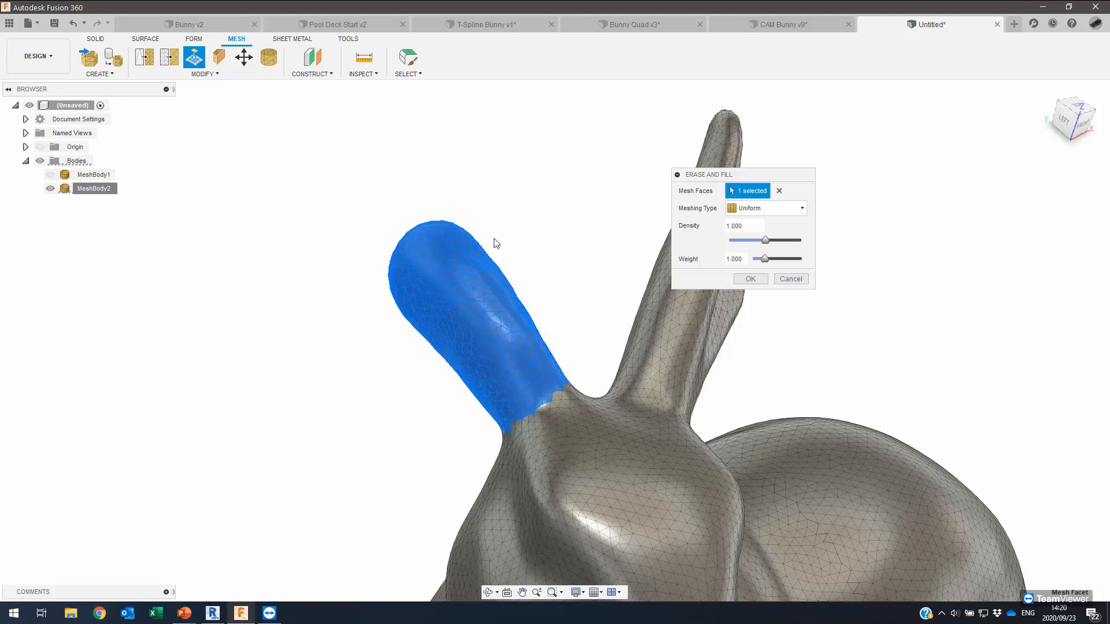
middle_click_drag(492, 238, 493, 231, "shift")
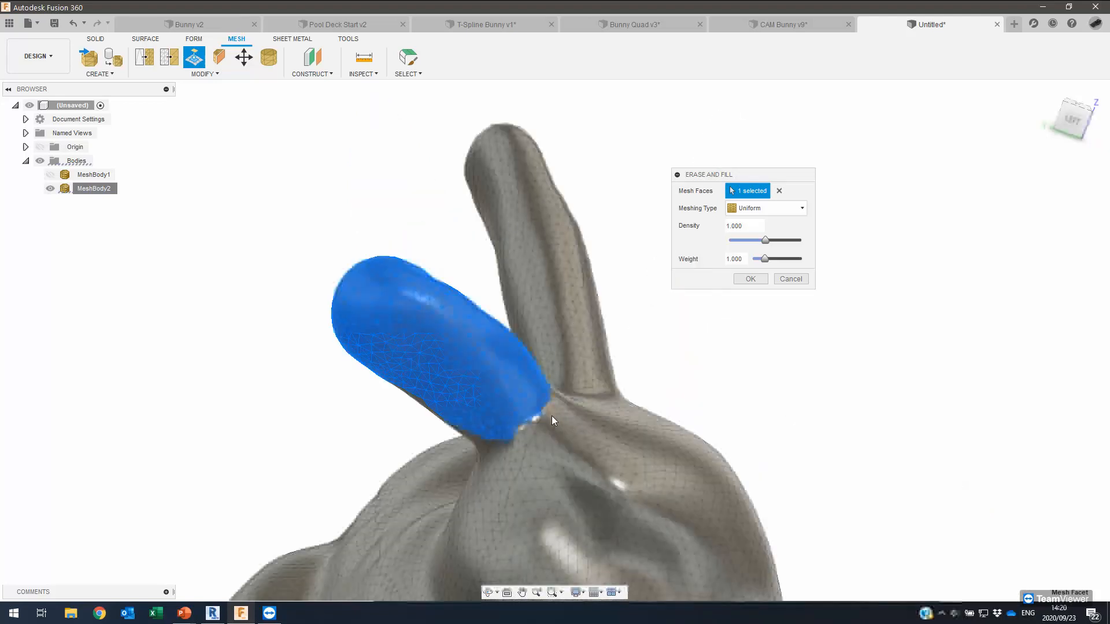
middle_click_drag(552, 415, 532, 398, "shift")
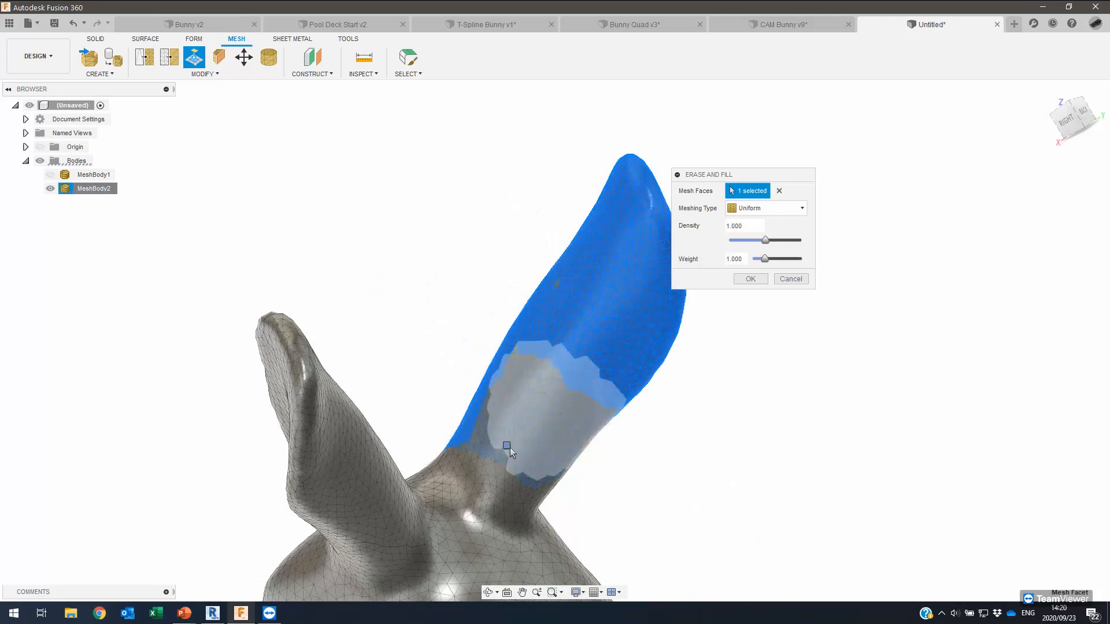
left_click_drag(534, 463, 536, 465)
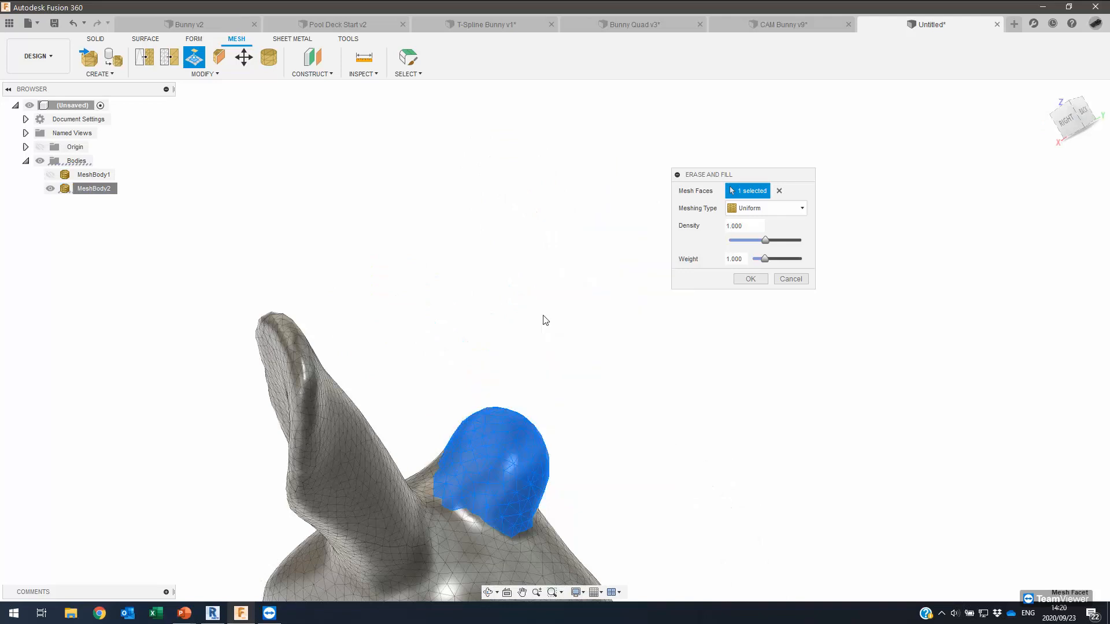
mouse_move(538, 303)
middle_mouse_down("shift")
mouse_move(434, 325)
mouse_move(447, 363)
middle_mouse_up("shift")
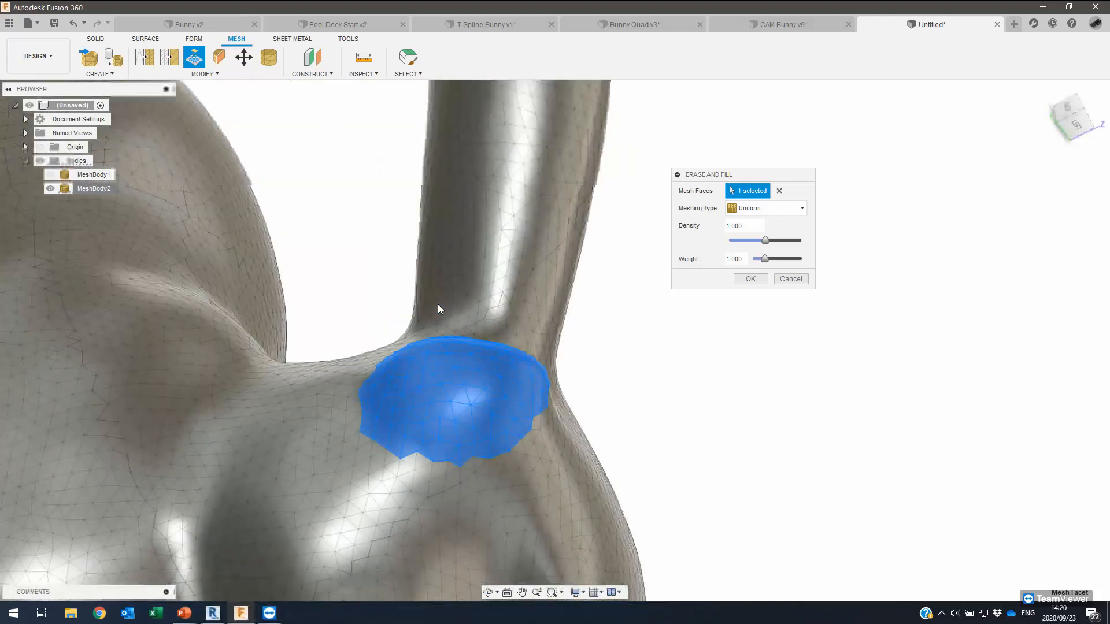
middle_click_drag(447, 303, 472, 353, "shift")
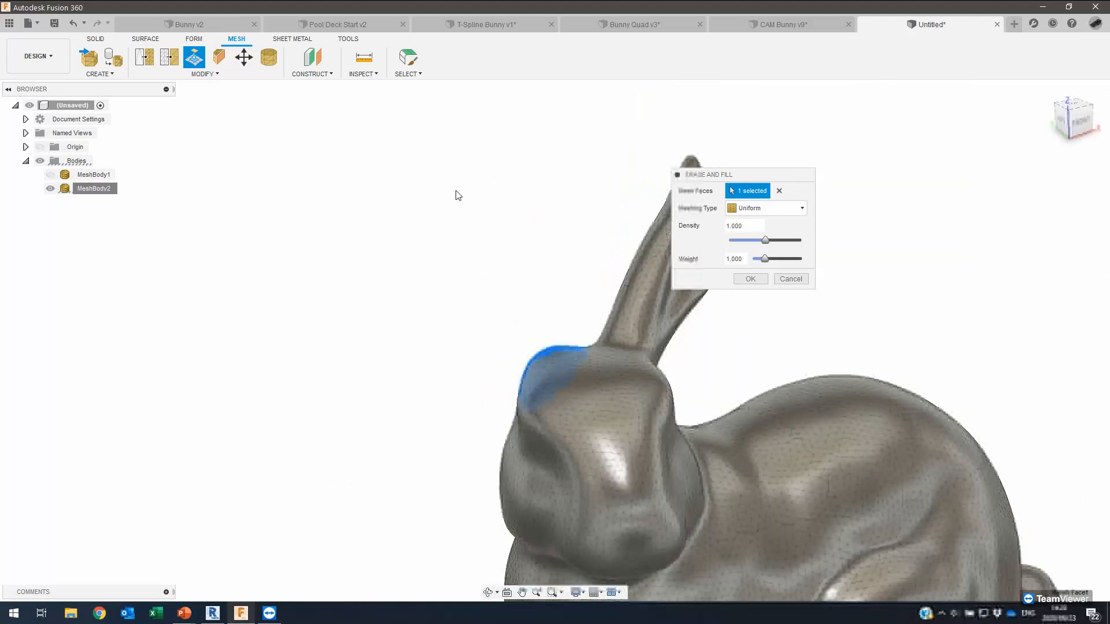
mouse_move(600, 136)
middle_mouse_down("shift")
mouse_move(596, 162)
mouse_move(493, 295)
mouse_move(383, 401)
middle_mouse_up("shift")
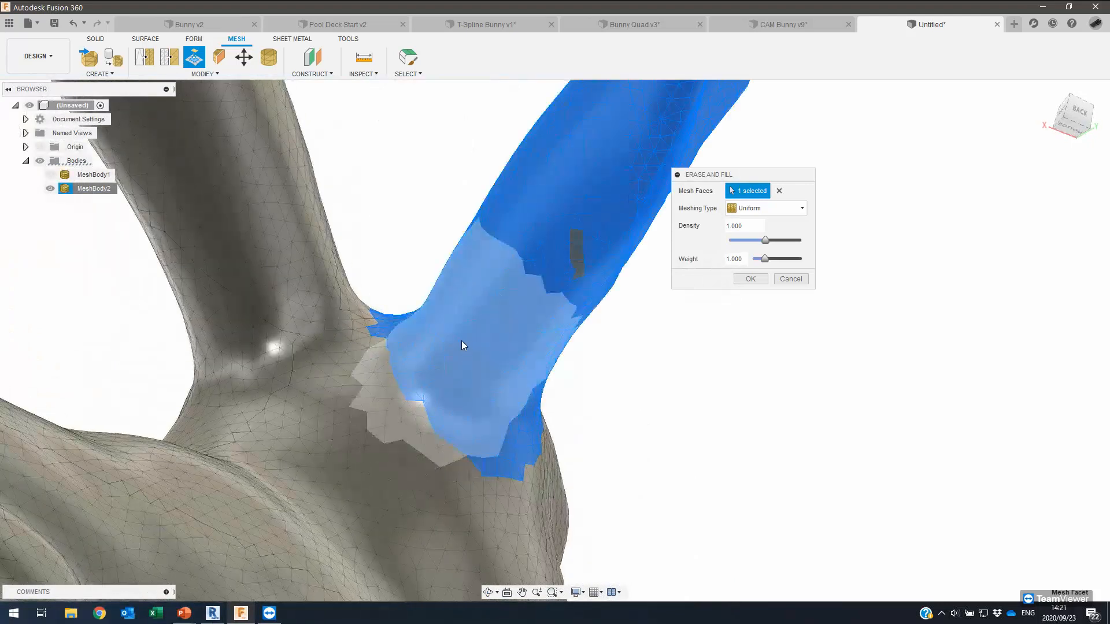
left_click_drag(455, 304, 462, 319)
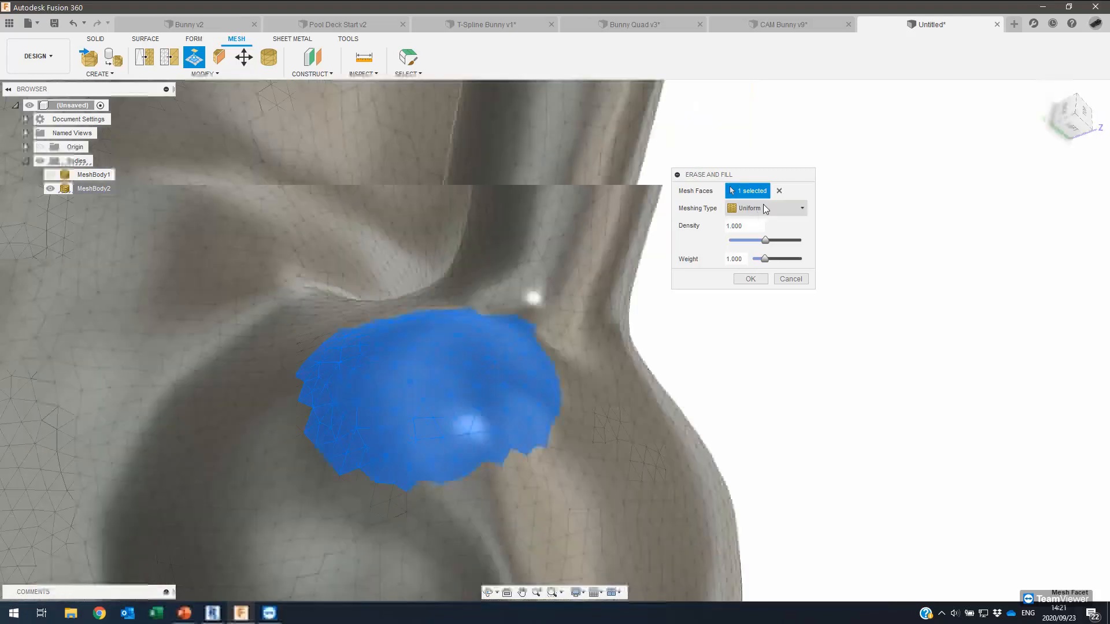
Erase and fill the ear using Uniform meshing with fill weight 0.651.
left_click(761, 208)
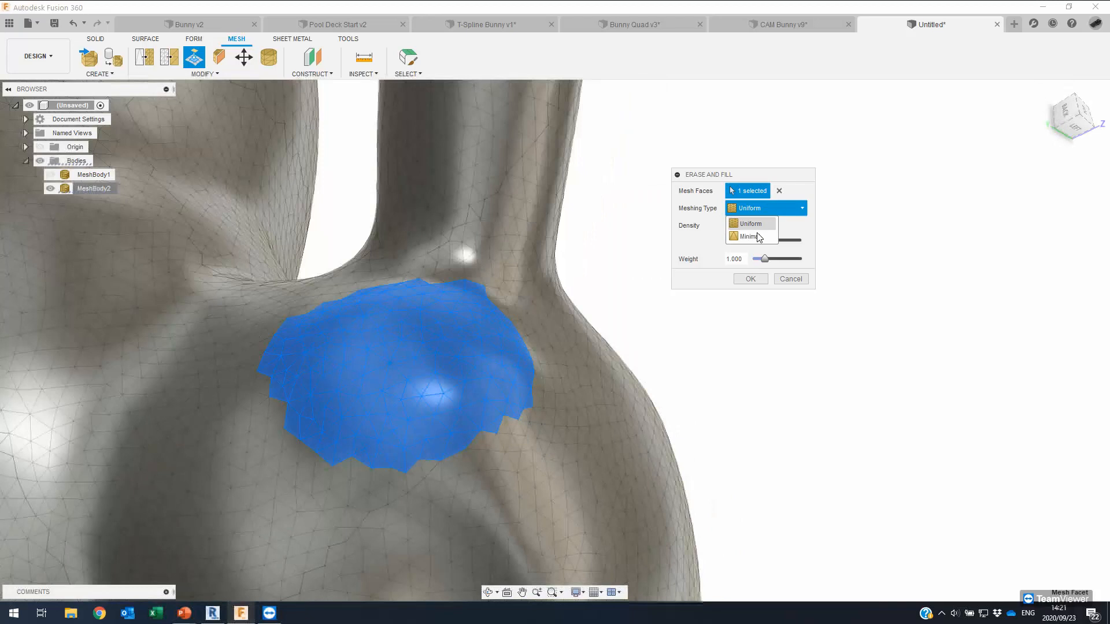
left_click(760, 205)
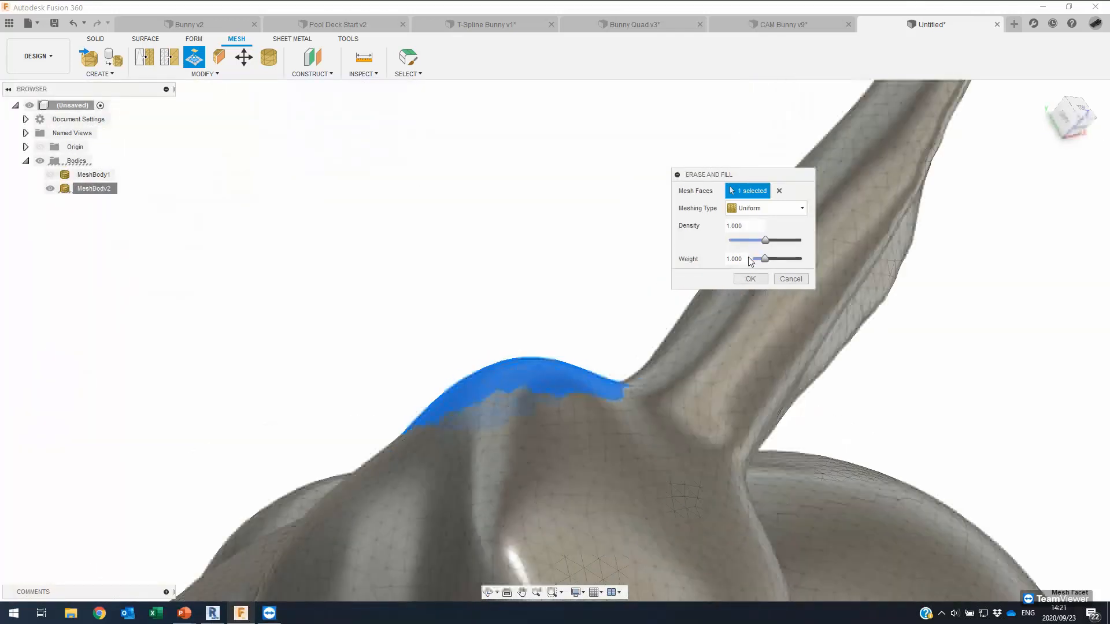
left_click_drag(765, 259, 762, 259)
left_click_drag(759, 257, 779, 255)
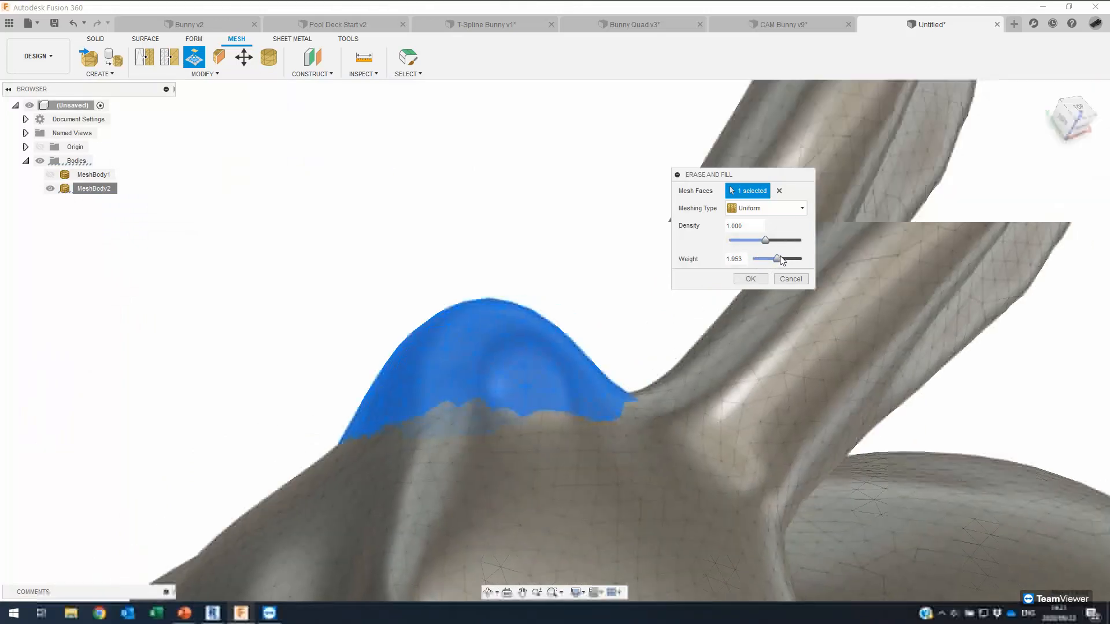
left_click_drag(781, 256, 785, 256)
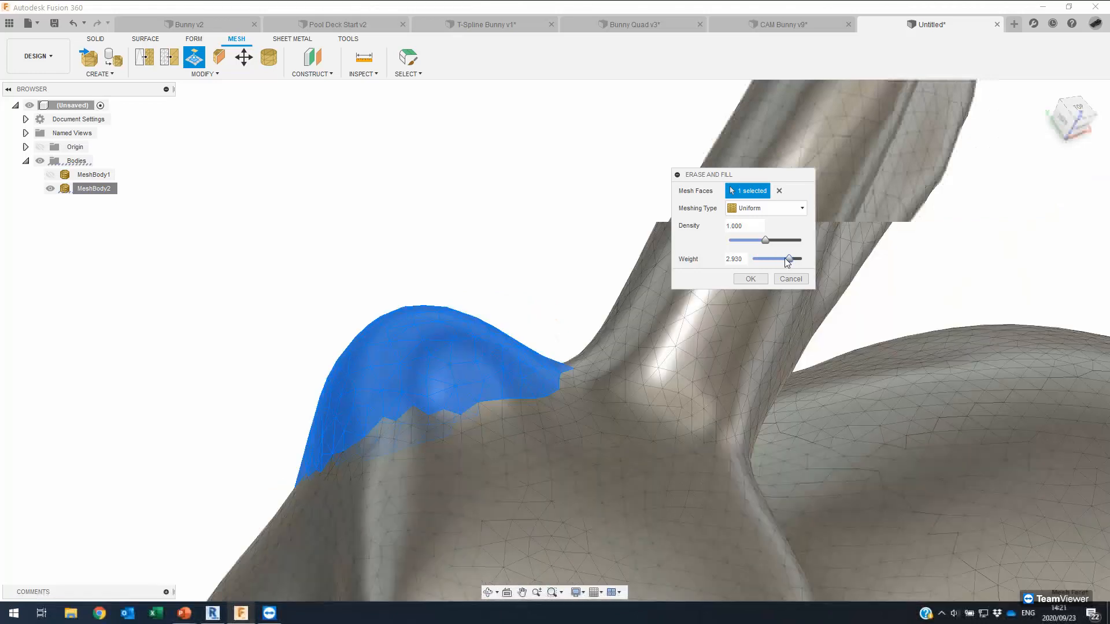
left_click(760, 259)
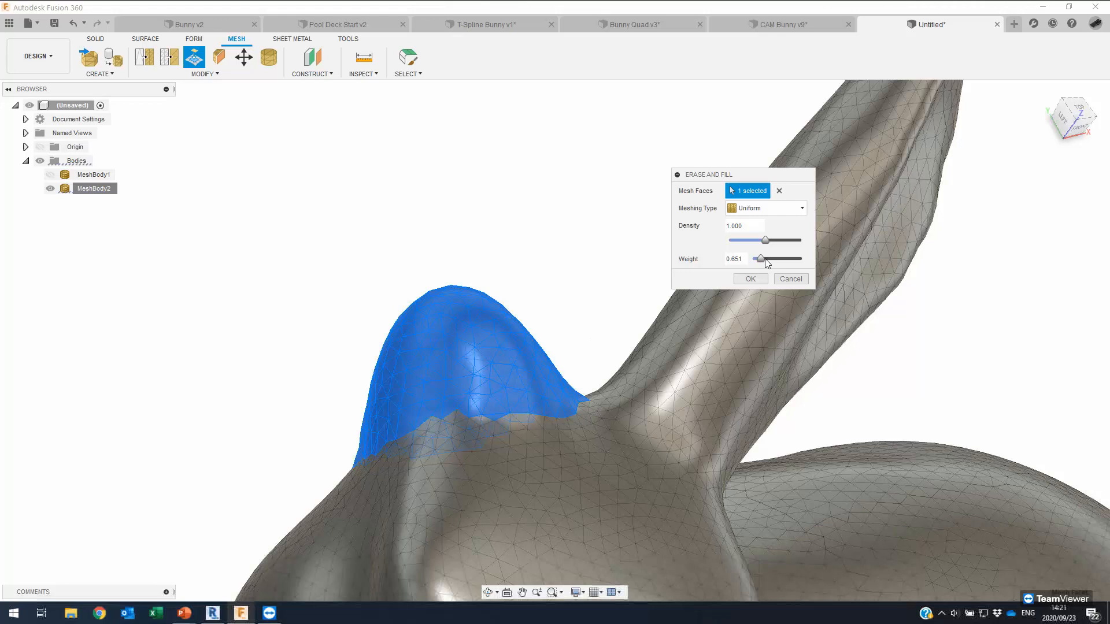
left_click(750, 279)
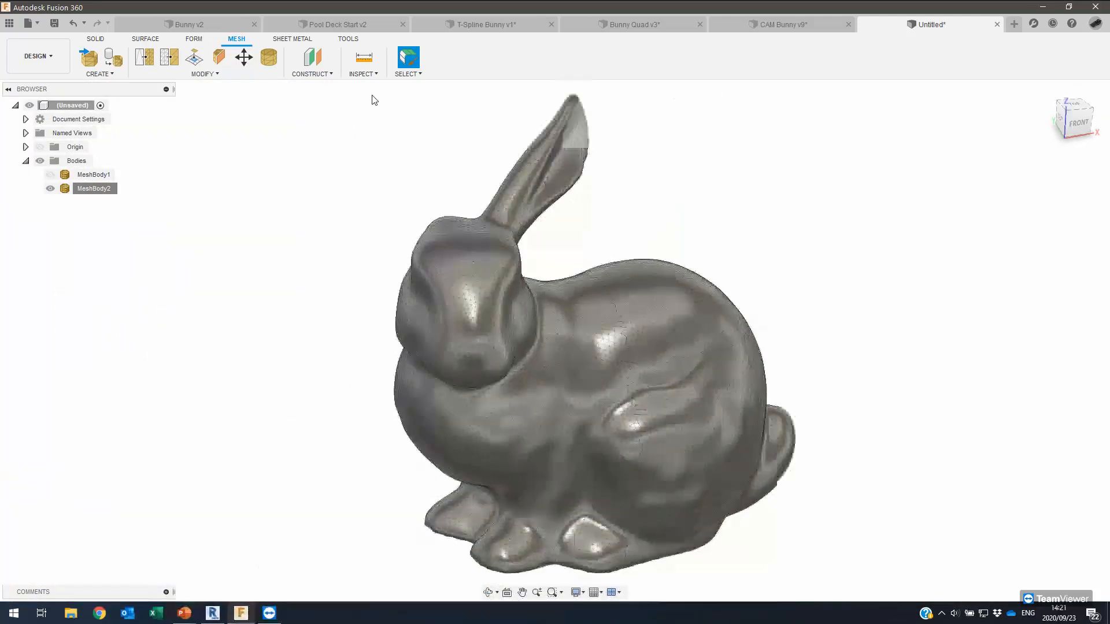
Switch to the Pool Deck Start v2 design and bring up ReCap Photo.
left_click(332, 24)
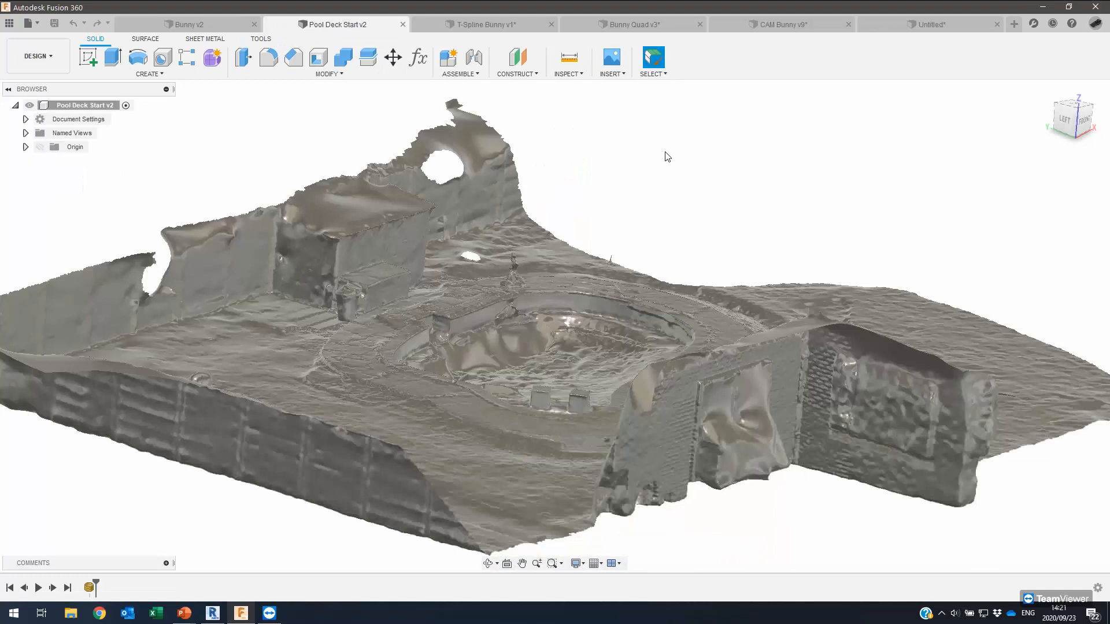
middle_click_drag(267, 361, 233, 238, "shift")
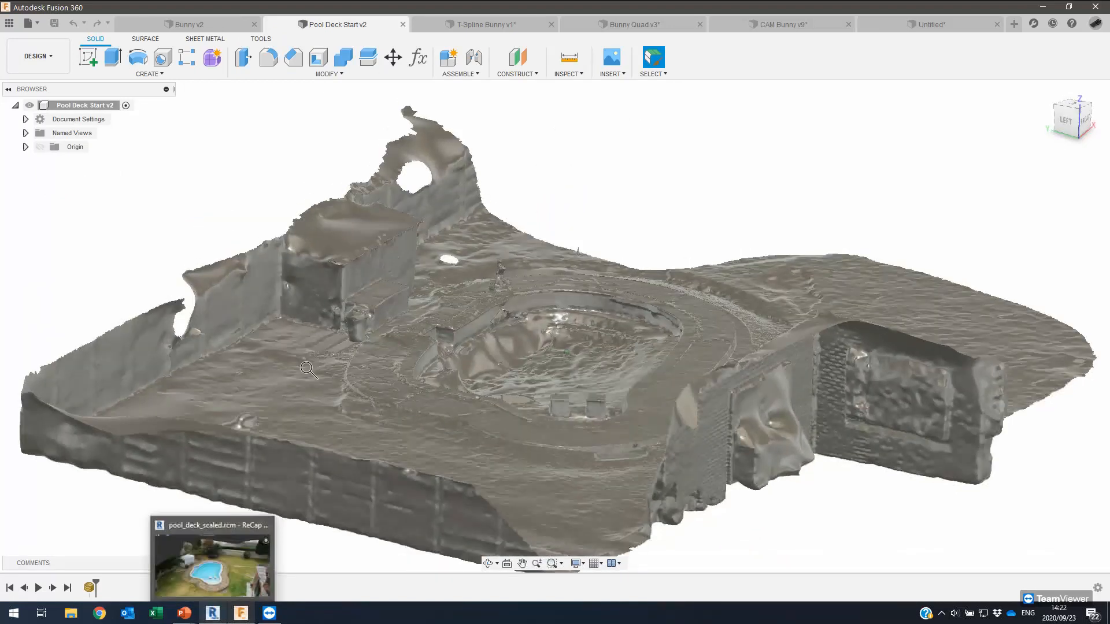
left_click(214, 614)
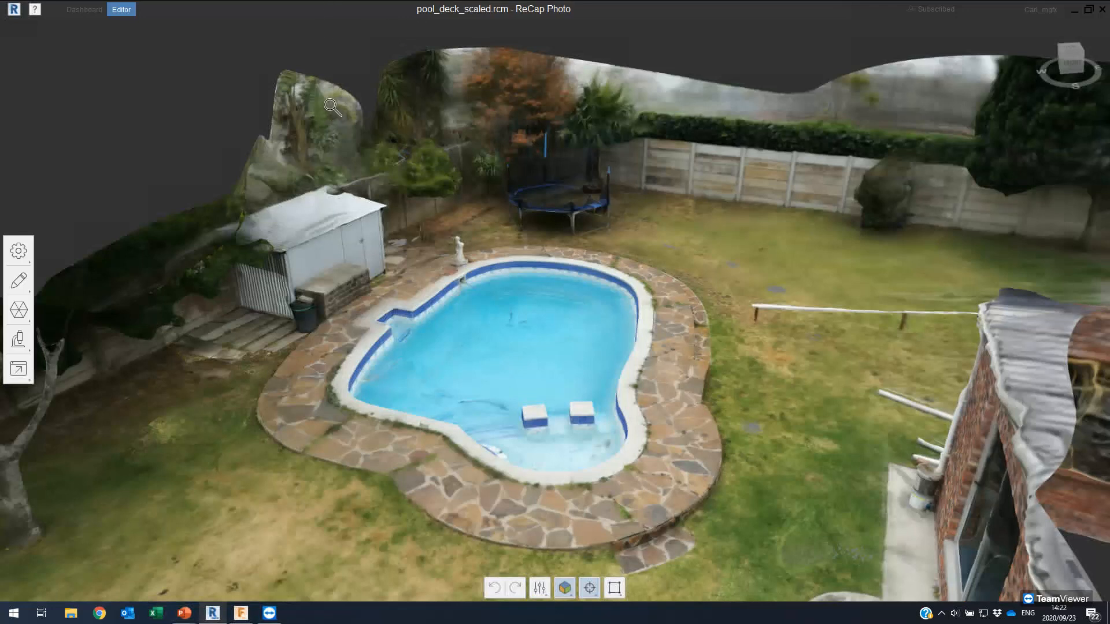
Inspect the textured pool scan's near end from a lower, closer angle, then return to Fusion 360.
scroll(208, 91, "up", 5)
middle_click_drag(397, 395, 466, 261)
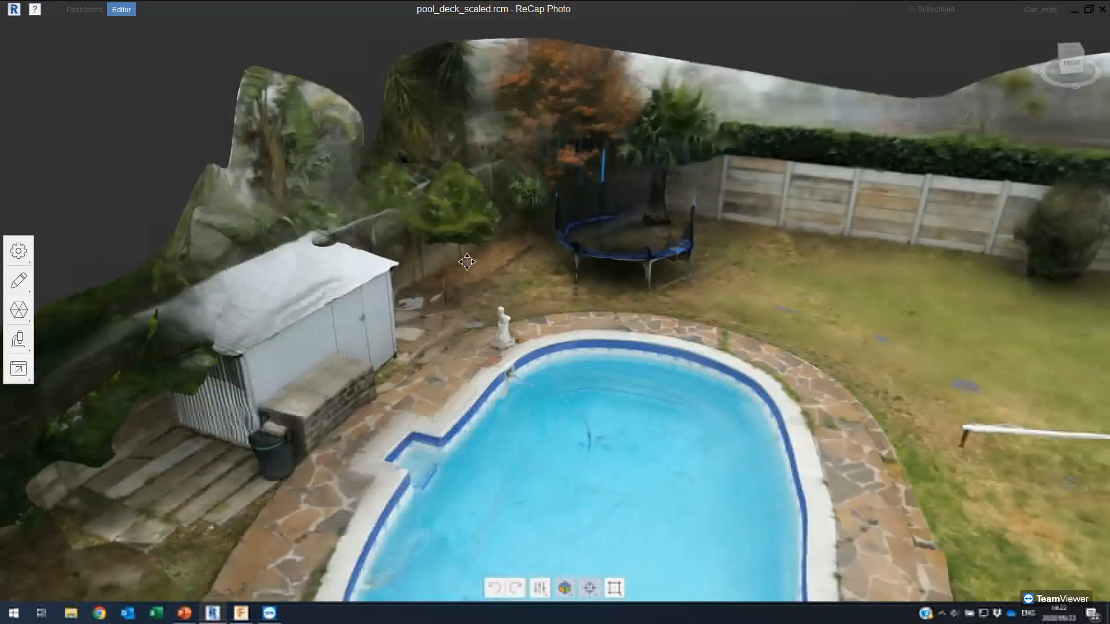
scroll(557, 283, "down", 3)
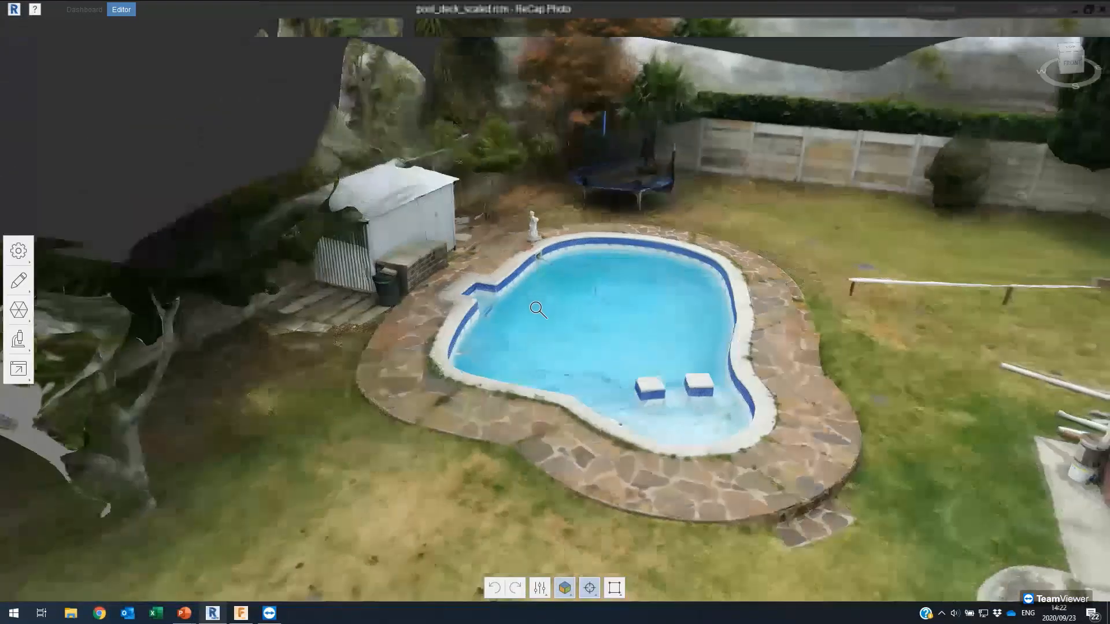
scroll(520, 355, "down", 3)
left_click_drag(532, 395, 583, 410)
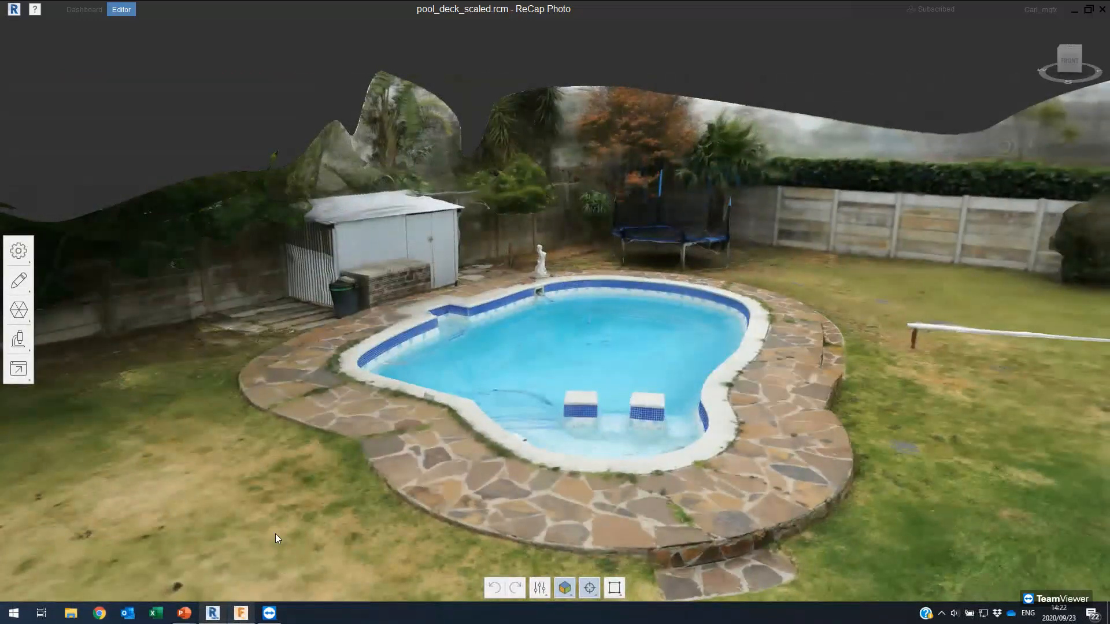
key("alt+Tab")
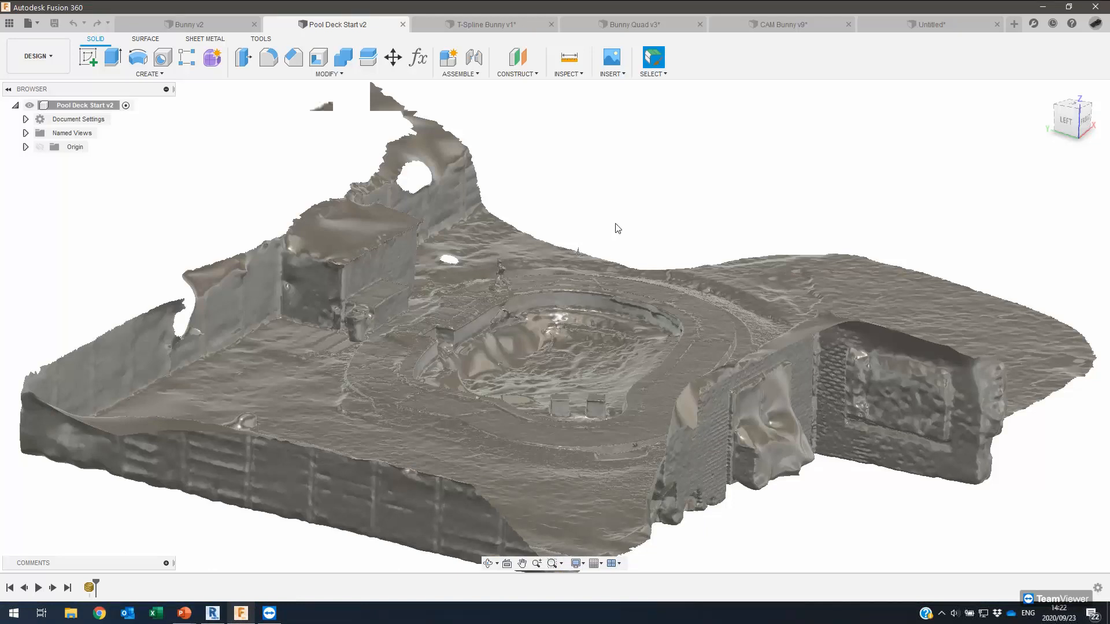
Select and deselect the pool deck mesh body, then orbit to a tilted close-up of the deck.
scroll(587, 365, "up", 3)
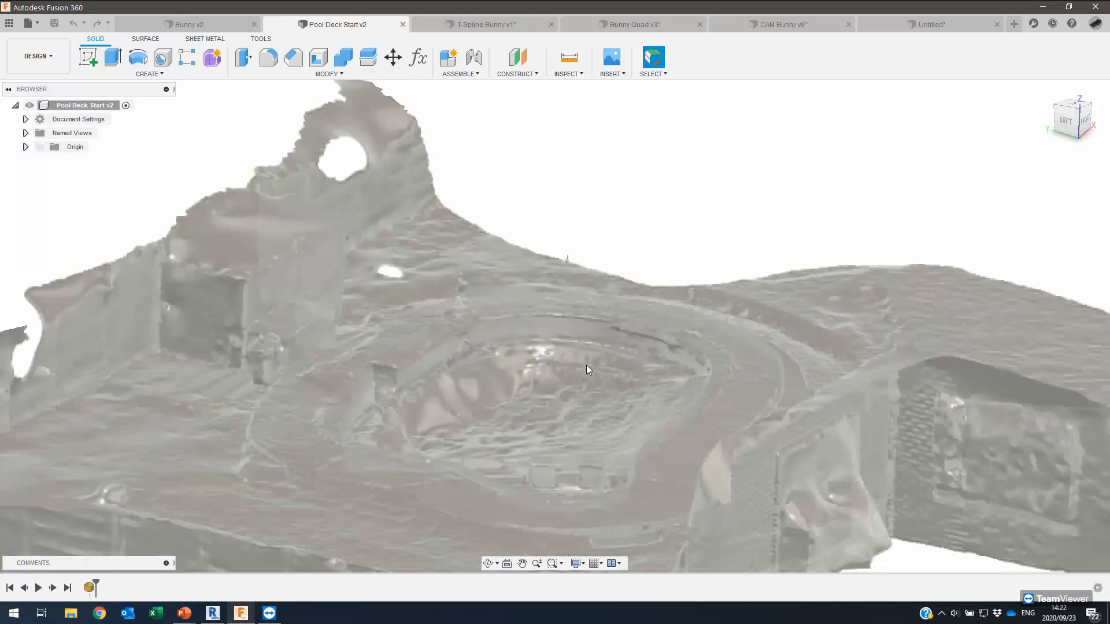
left_click(605, 391)
left_click(656, 173)
scroll(677, 133, "down", 2)
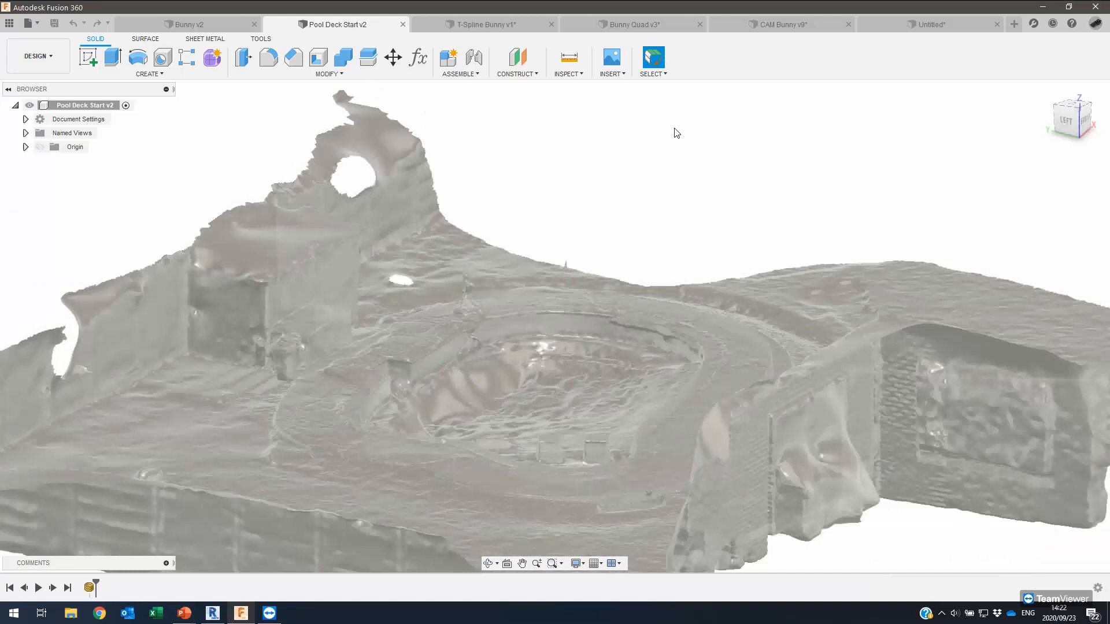
scroll(532, 401, "up", 4)
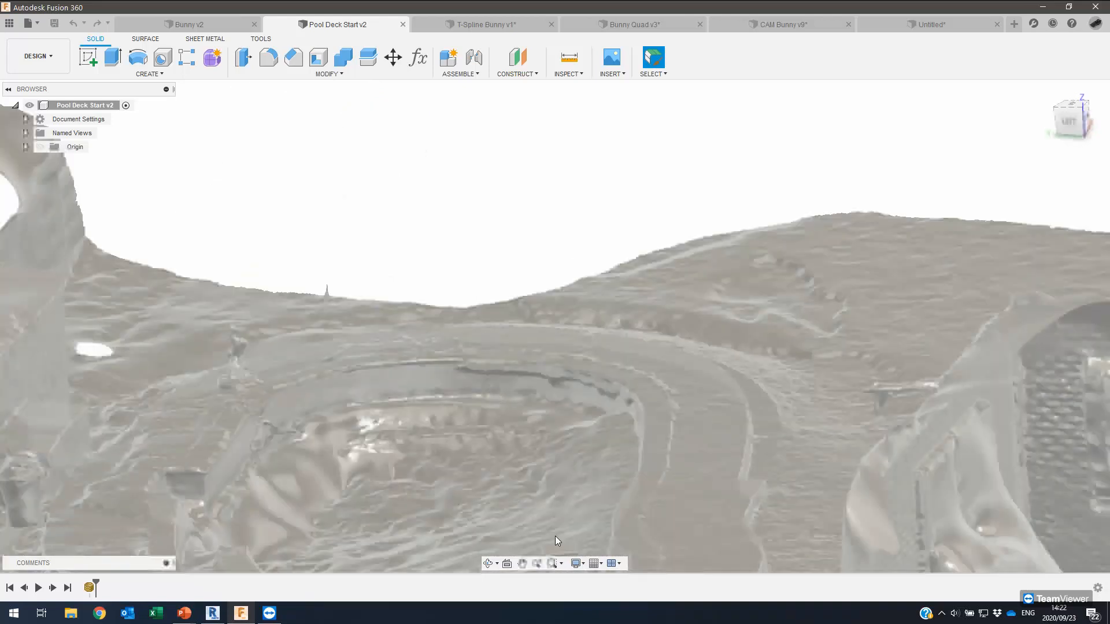
middle_click_drag(572, 559, 586, 564, "shift")
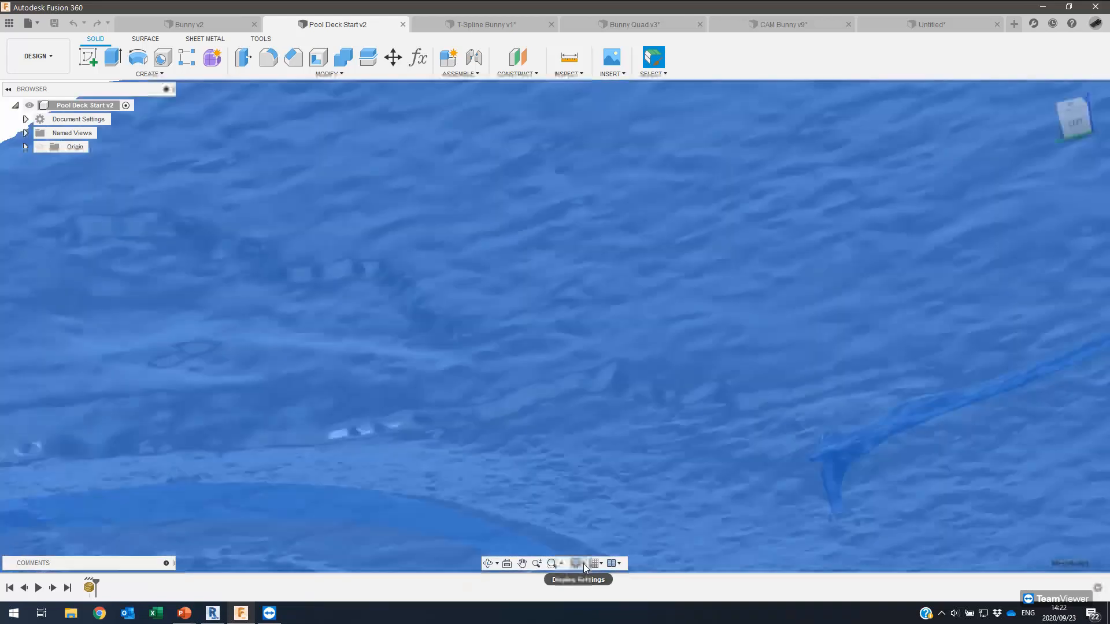
Switch the visual style to Shaded with Visible Edges Only and enter editing of the mesh body.
left_click(577, 563)
mouse_move(678, 461)
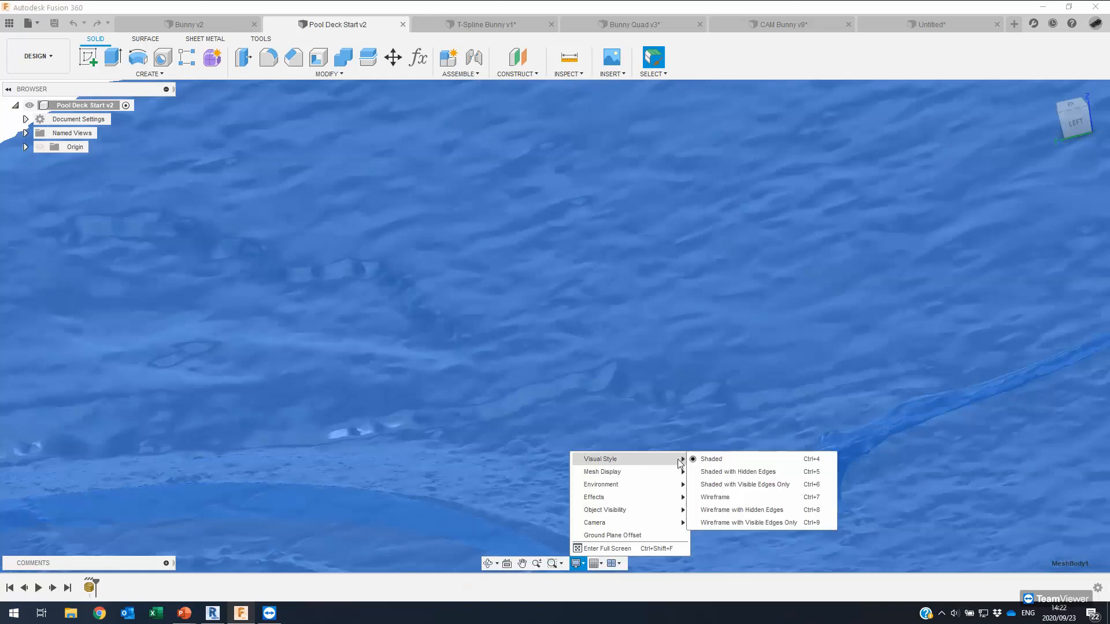
left_click(745, 484)
mouse_move(357, 147)
middle_mouse_down()
mouse_move(161, 223)
mouse_move(196, 221)
mouse_move(122, 201)
mouse_move(359, 2)
mouse_move(696, 1)
middle_mouse_up()
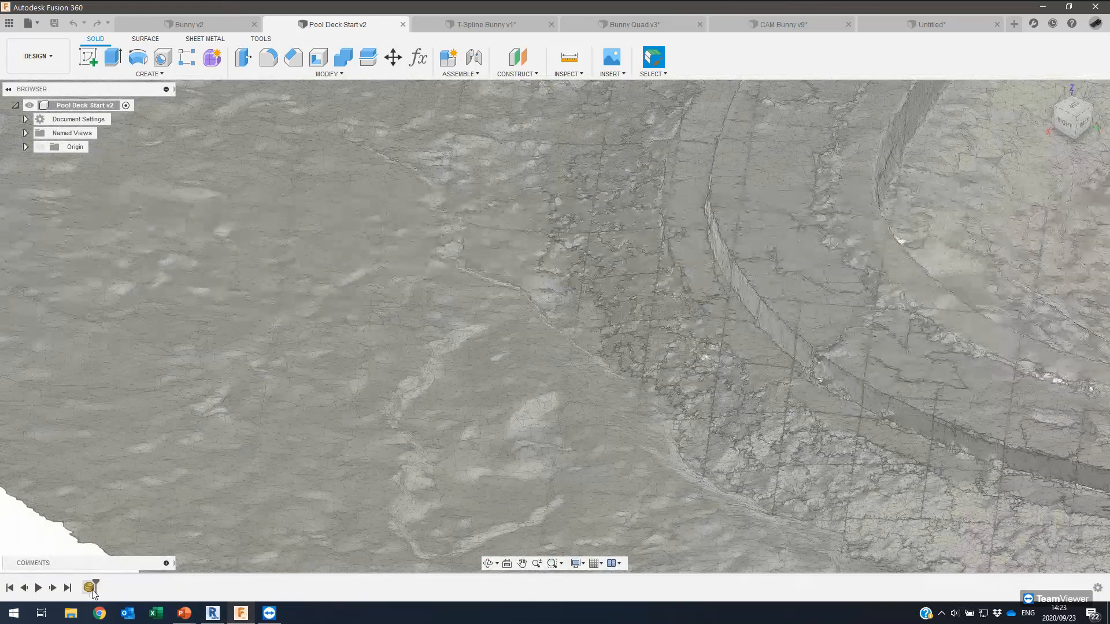
double_click(90, 588)
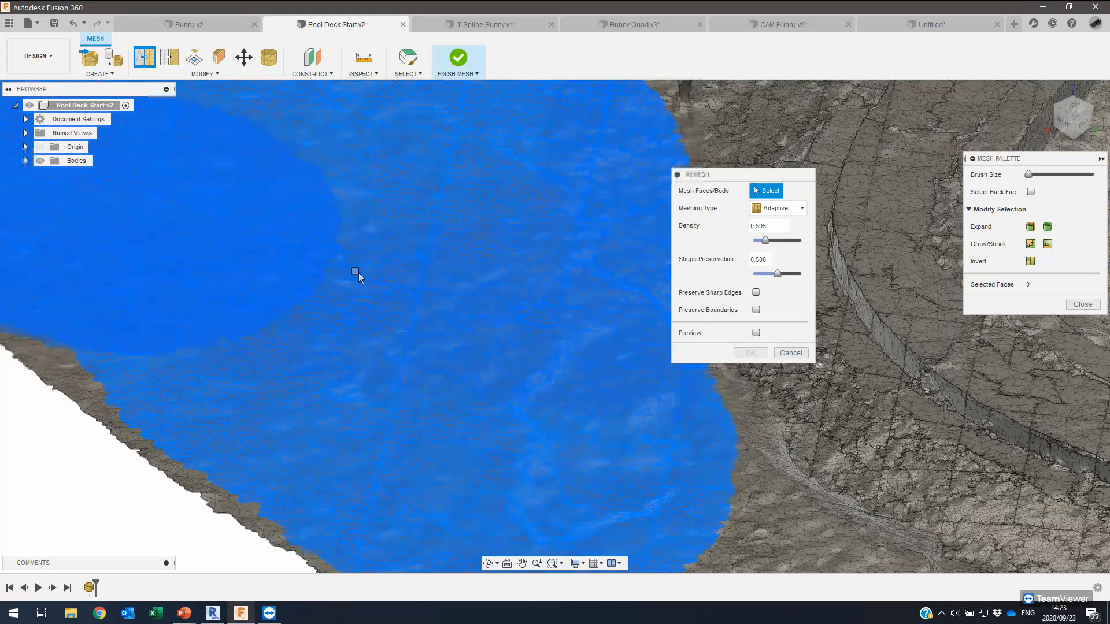
Select deck surface faces and apply an Adaptive remesh at density 0.251.
left_click(353, 240)
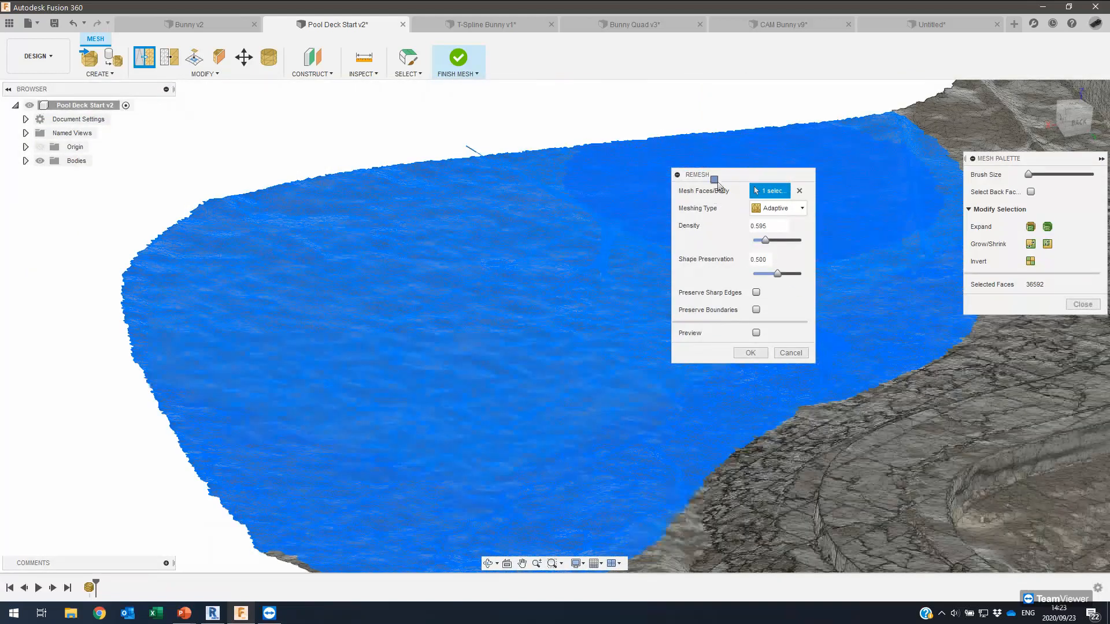
left_click_drag(721, 172, 796, 189)
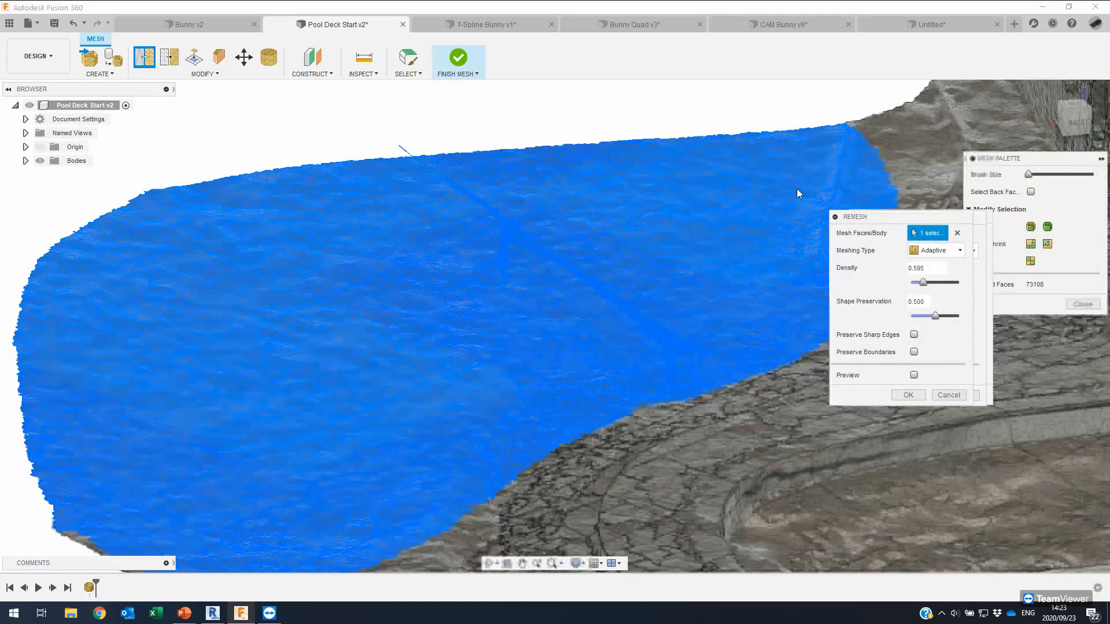
left_click(855, 227)
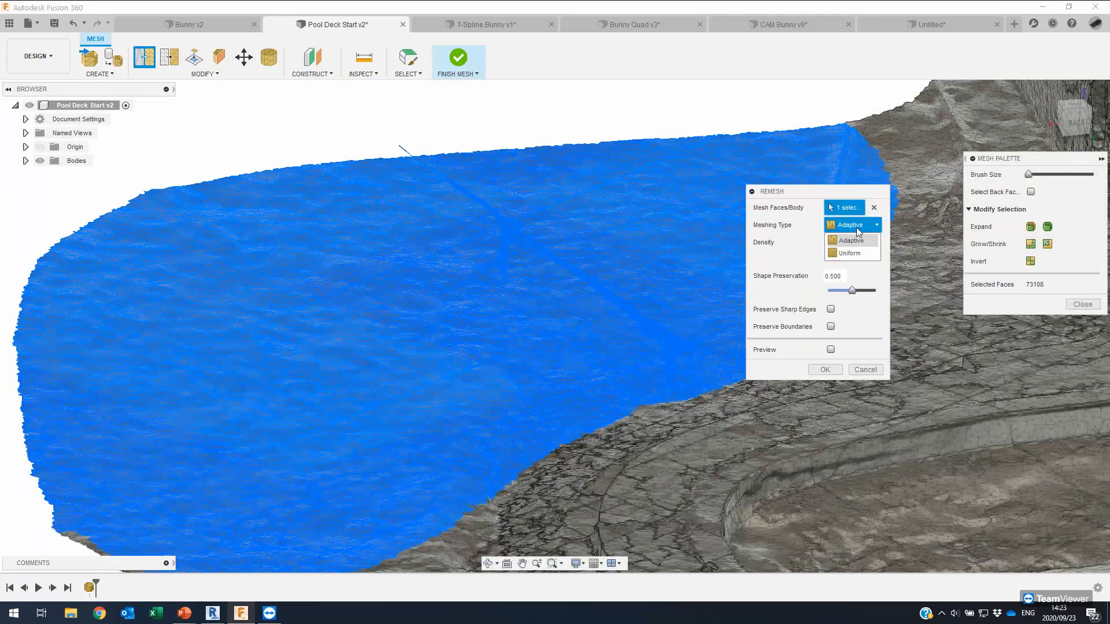
left_click(831, 260)
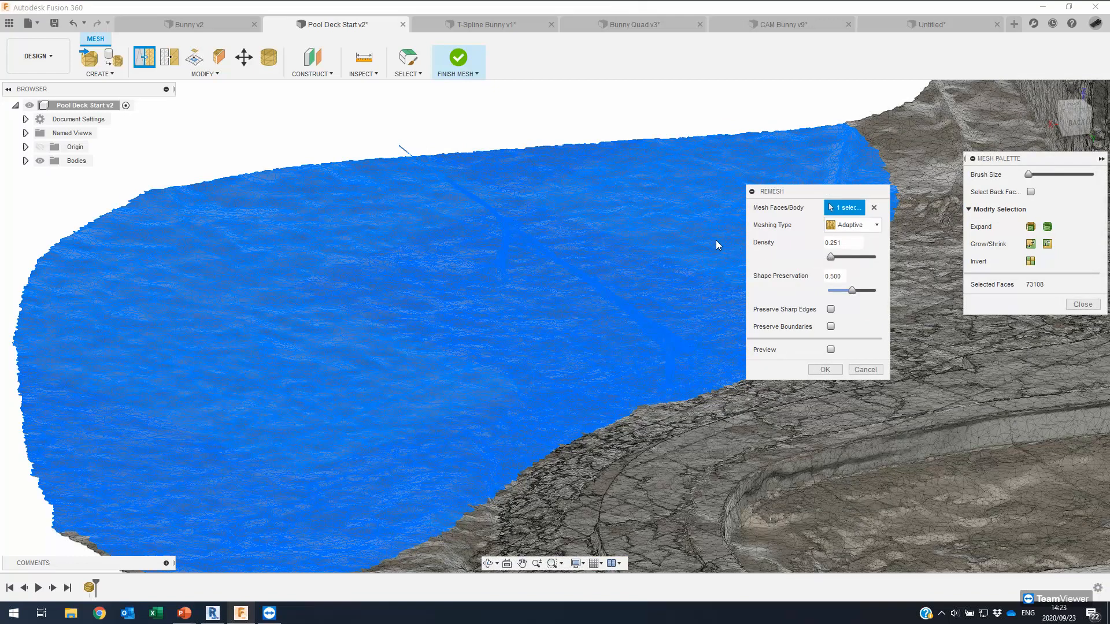
middle_click_drag(716, 241, 684, 152, "shift")
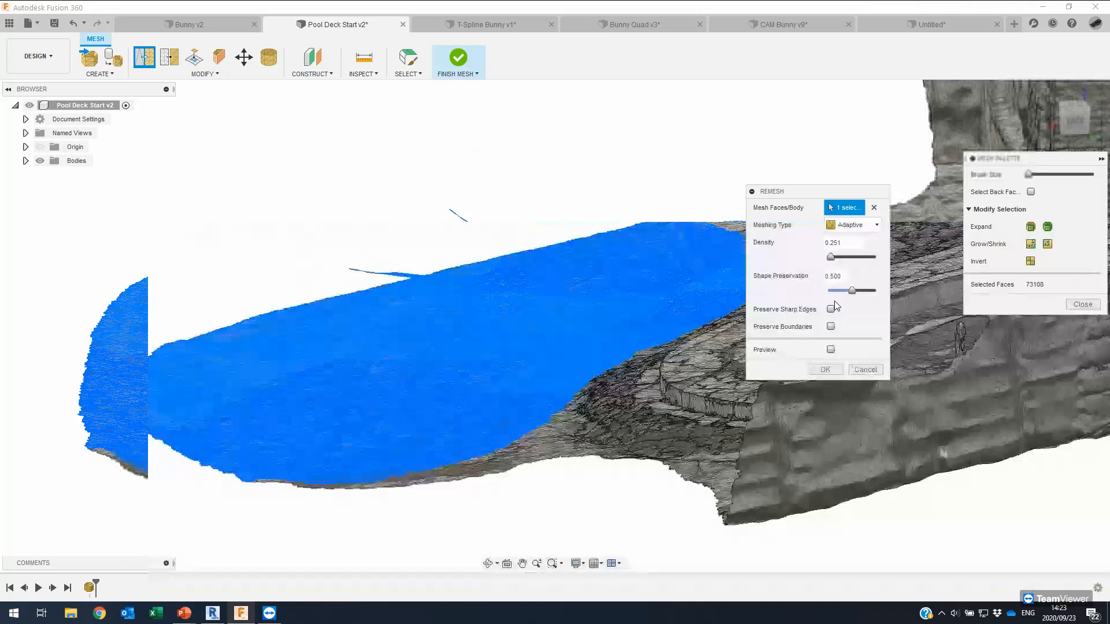
left_click(824, 370)
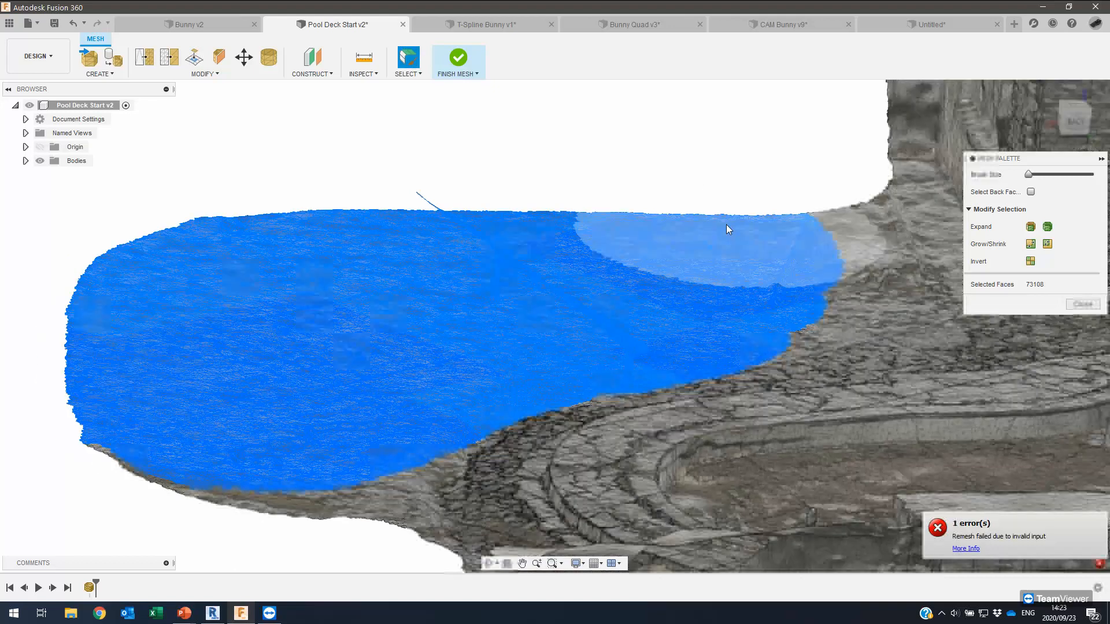
After the remesh error, clear the face selection and restart the Remesh command.
middle_click_drag(499, 225, 522, 217, "shift")
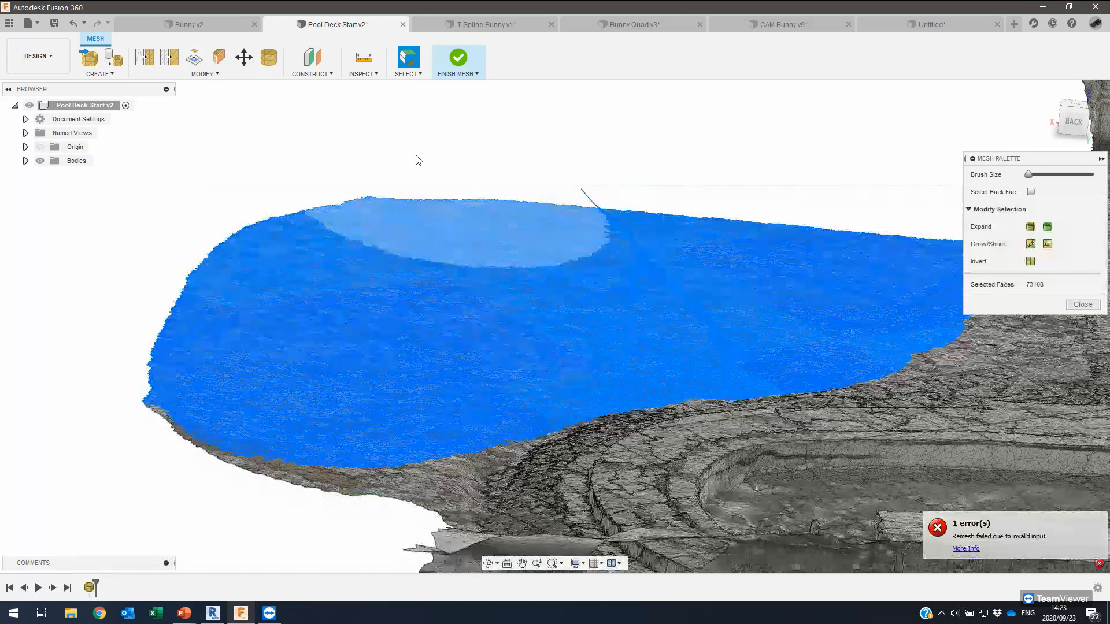
middle_click_drag(416, 157, 372, 154, "shift")
key("Escape")
middle_click_drag(674, 265, 644, 197, "shift")
middle_click_drag(442, 172, 428, 149, "shift")
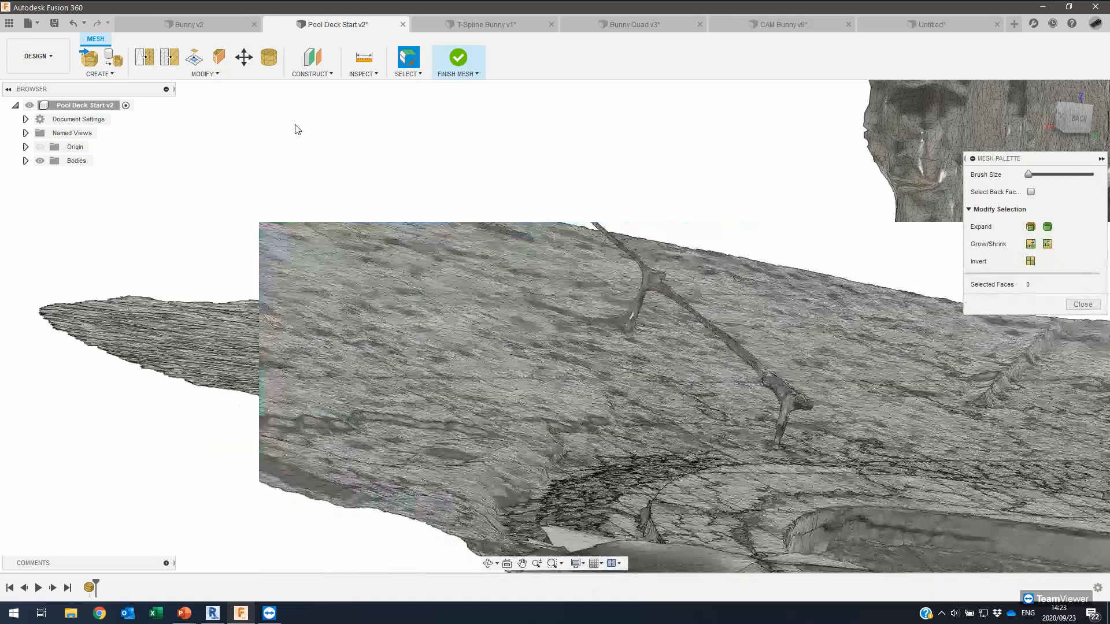
left_click(144, 57)
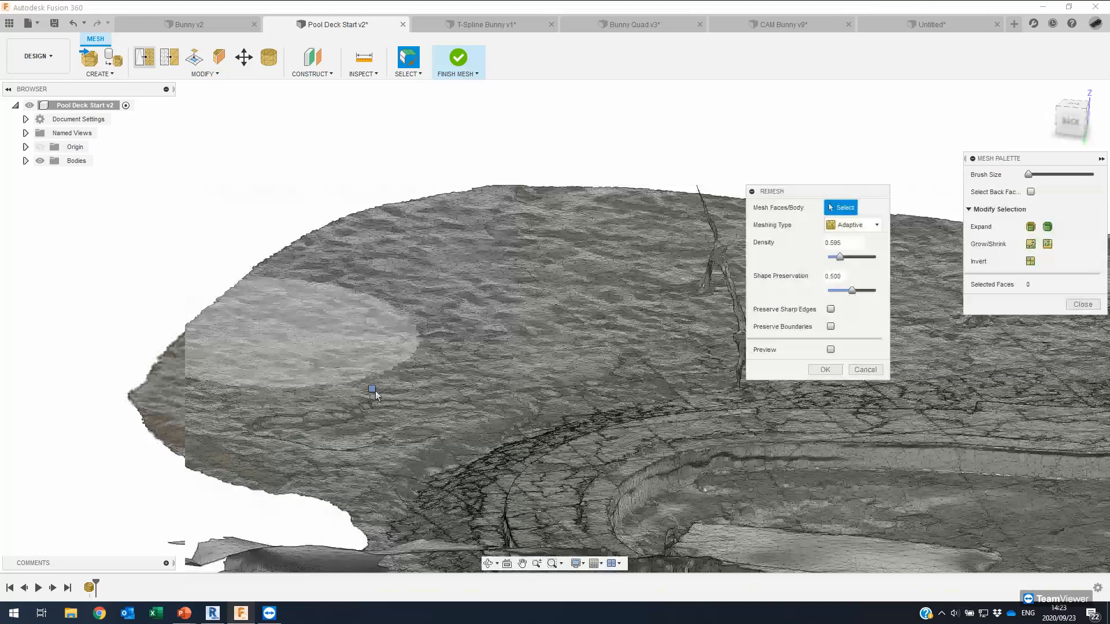
Remesh a smaller 36,053-face deck region at Adaptive density 0.170, then clear the selection.
left_click(375, 393)
left_click_drag(419, 214, 311, 287)
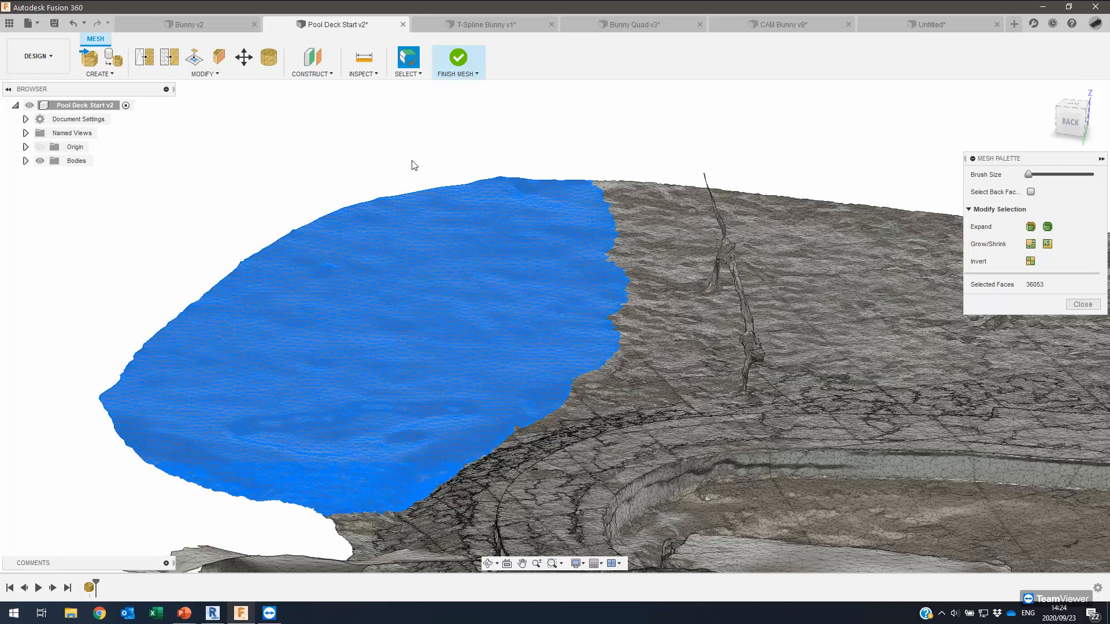
left_click(500, 131)
mouse_move(500, 131)
middle_mouse_down("shift")
mouse_move(526, 101)
mouse_move(537, 125)
mouse_move(500, 110)
middle_mouse_up("shift")
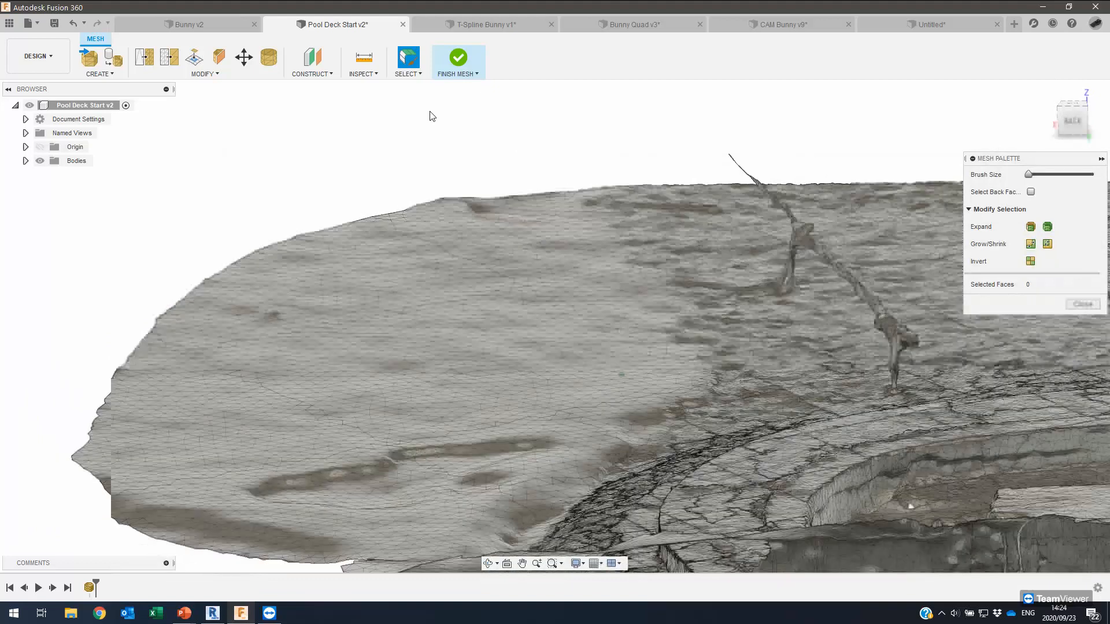
scroll(430, 112, "down", 2)
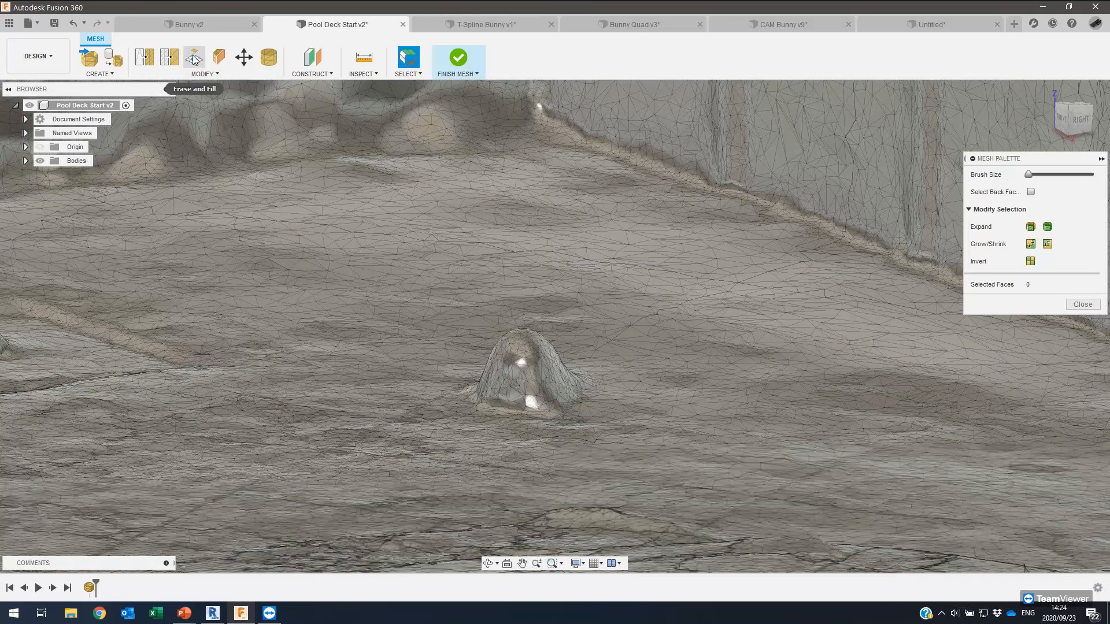
Start Erase and Fill and select the faces of the small rock on the deck.
left_click(195, 58)
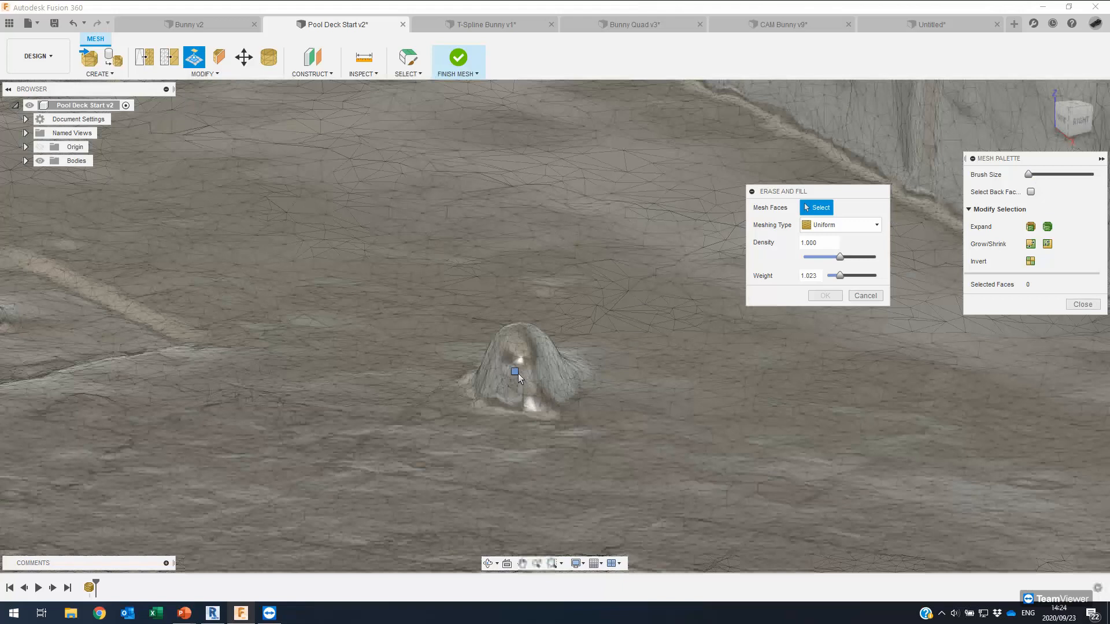
left_click(519, 379)
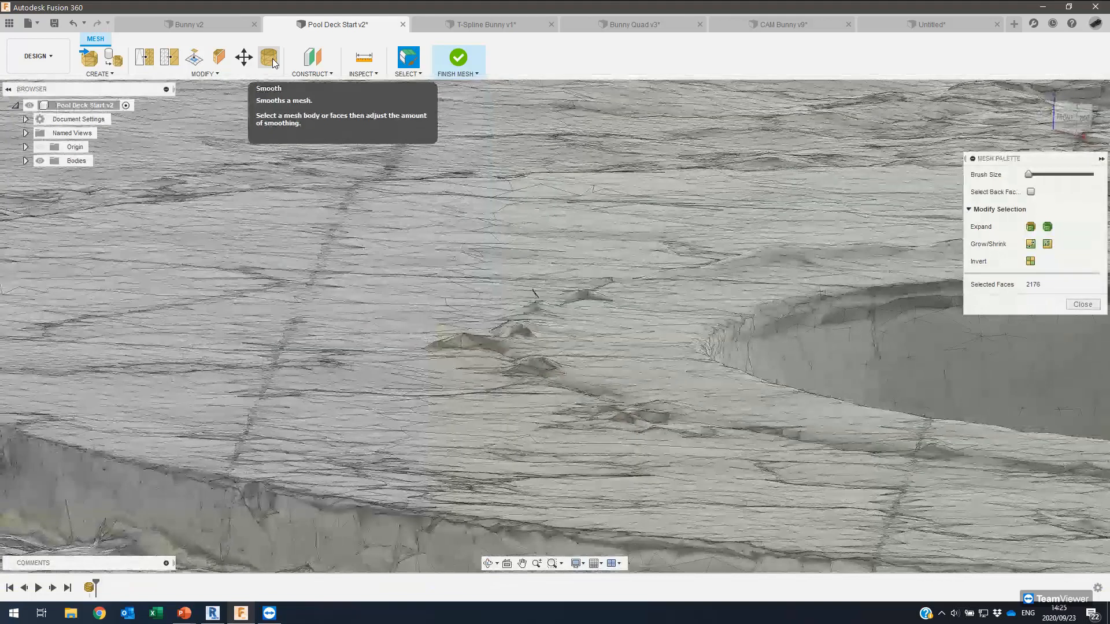
Smooth the selected deck faces at smoothing 4, then again at 13.362.
left_click(273, 58)
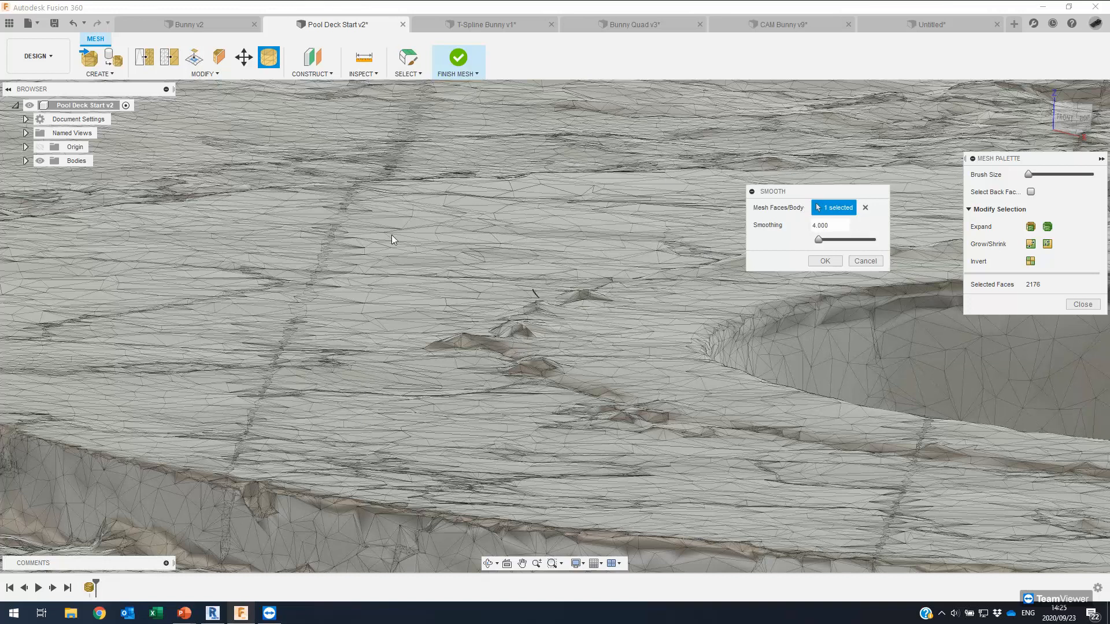
key("Return")
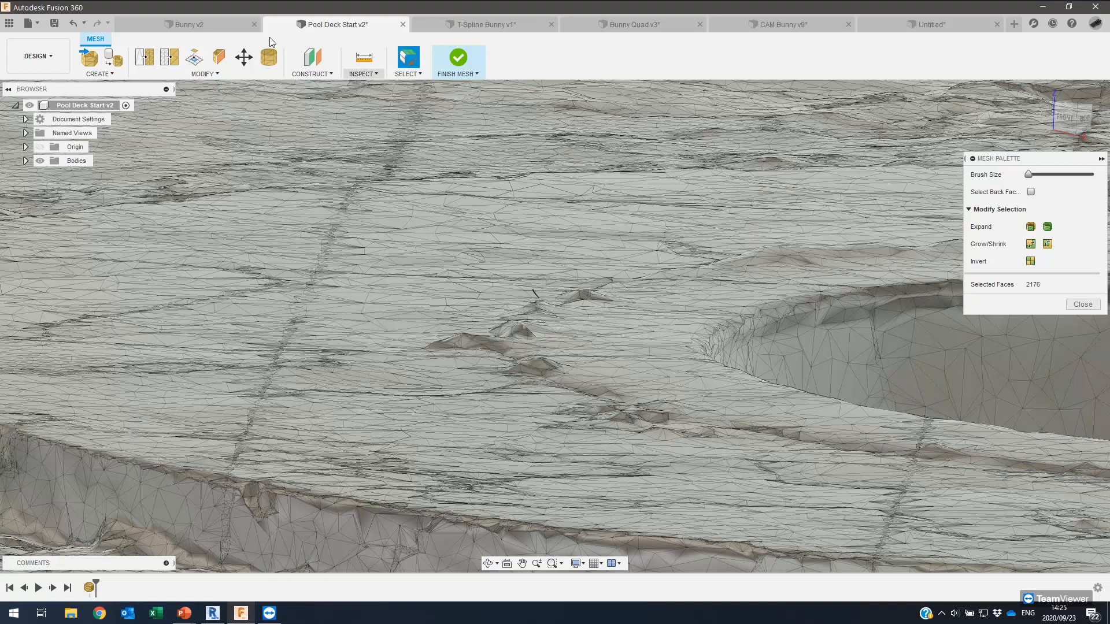
left_click(276, 66)
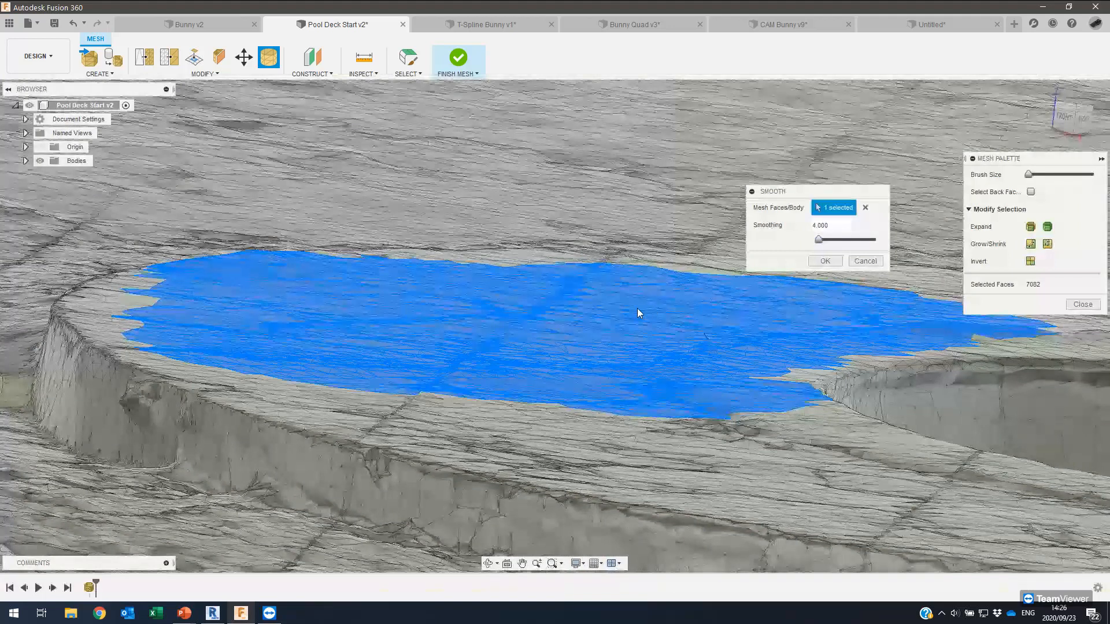
middle_click_drag(637, 308, 615, 306, "shift")
Orbit around the deck to inspect the pale smoothed patch from above and side-on.
middle_click_drag(748, 282, 546, 389, "shift")
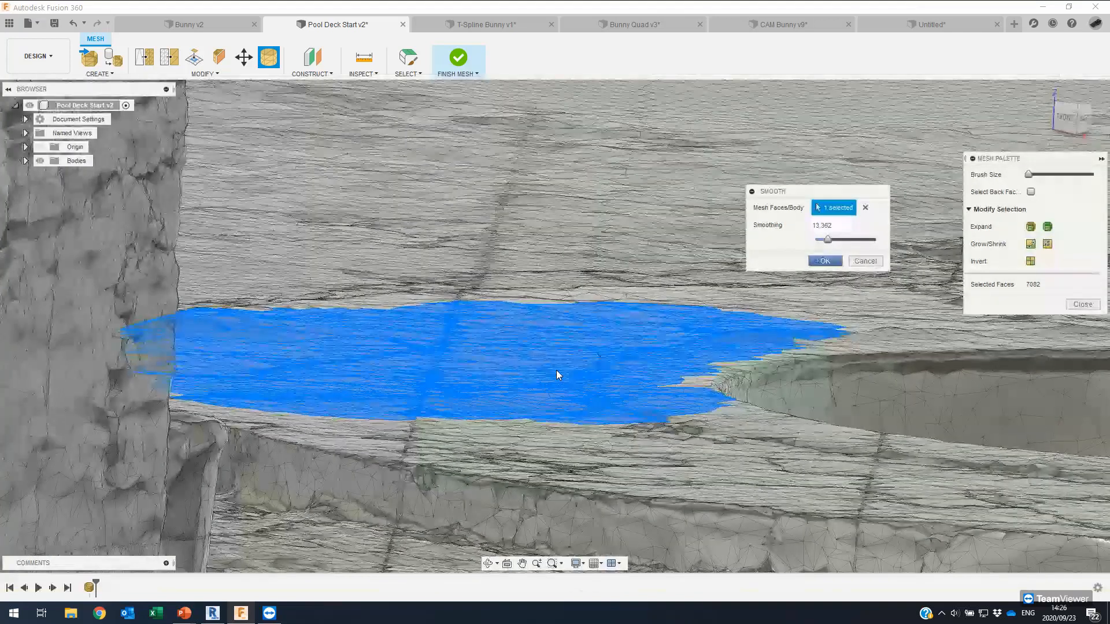
middle_click_drag(514, 359, 484, 350, "shift")
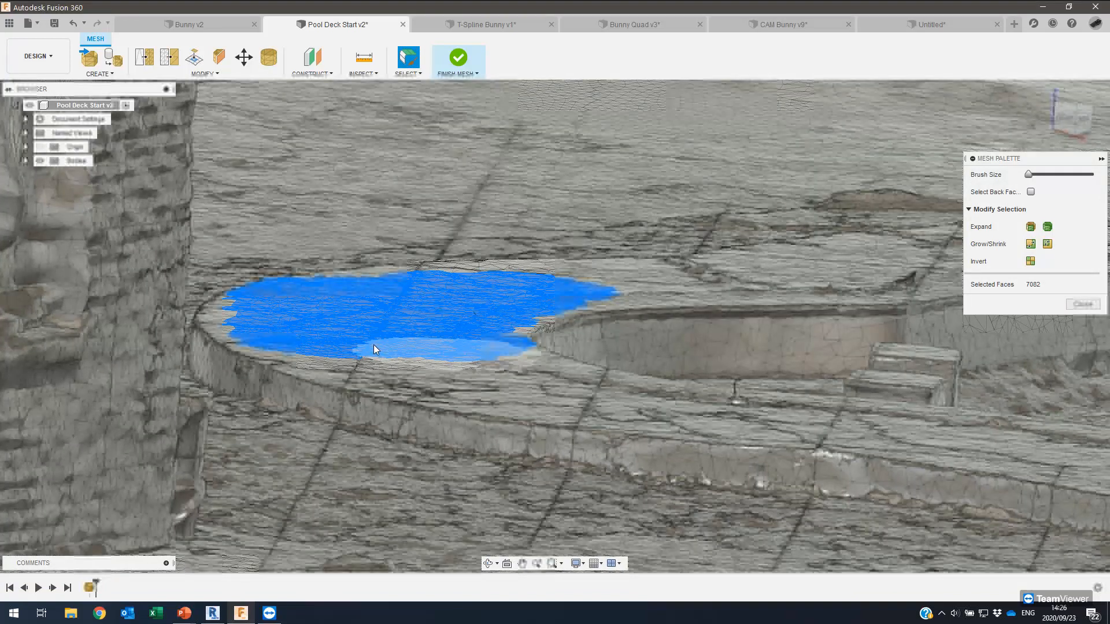
middle_click_drag(373, 345, 231, 377, "shift")
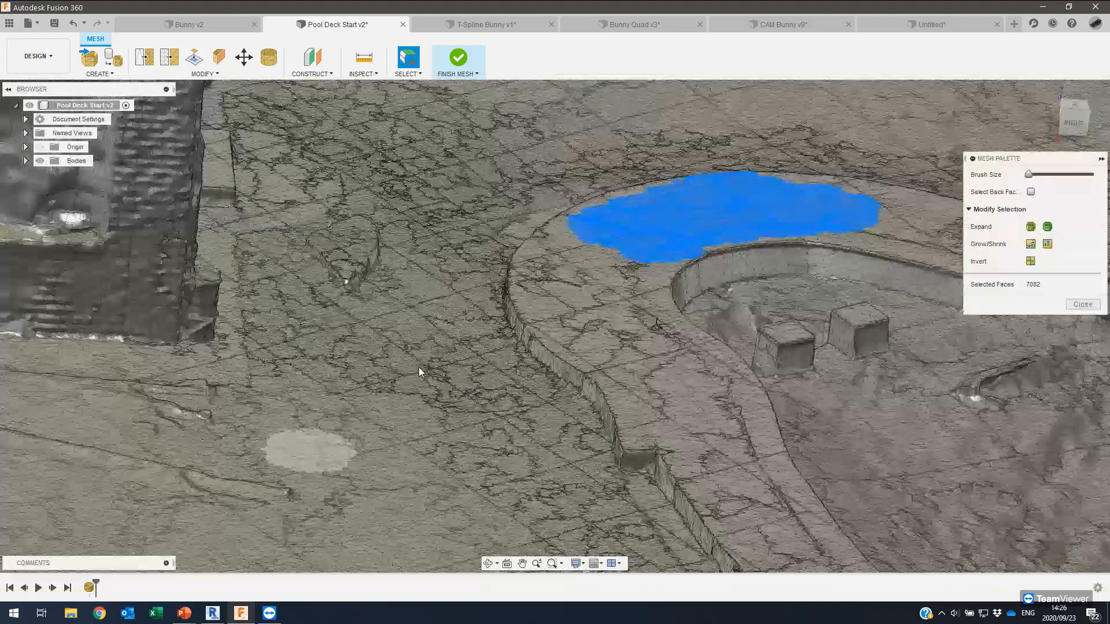
middle_click_drag(419, 366, 435, 334)
scroll(435, 334, "down", 2)
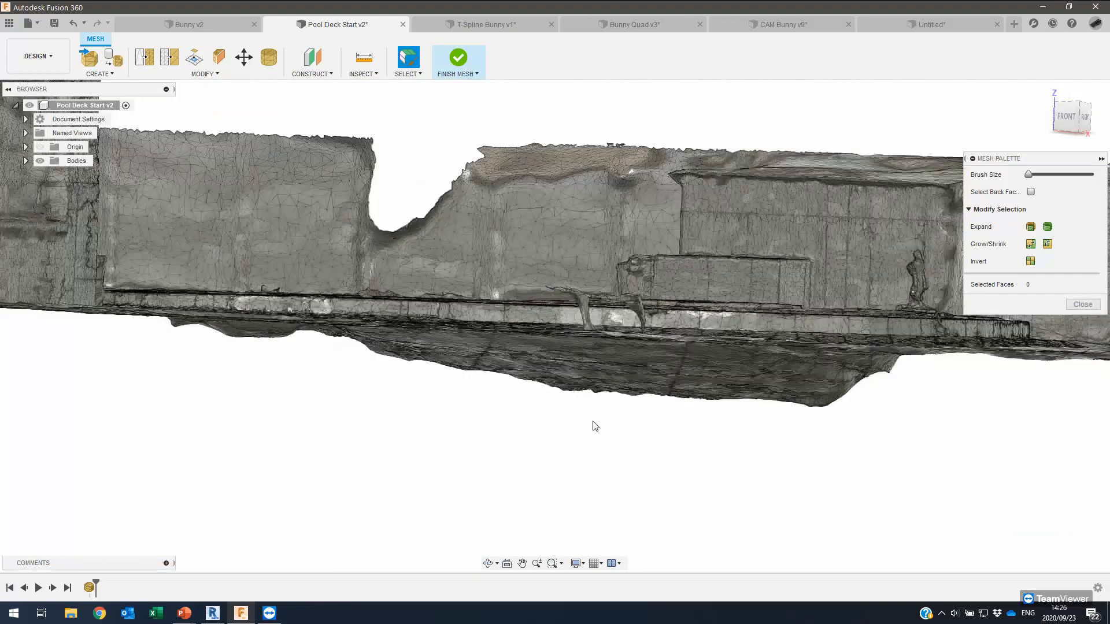
middle_click_drag(768, 436, 776, 435, "shift")
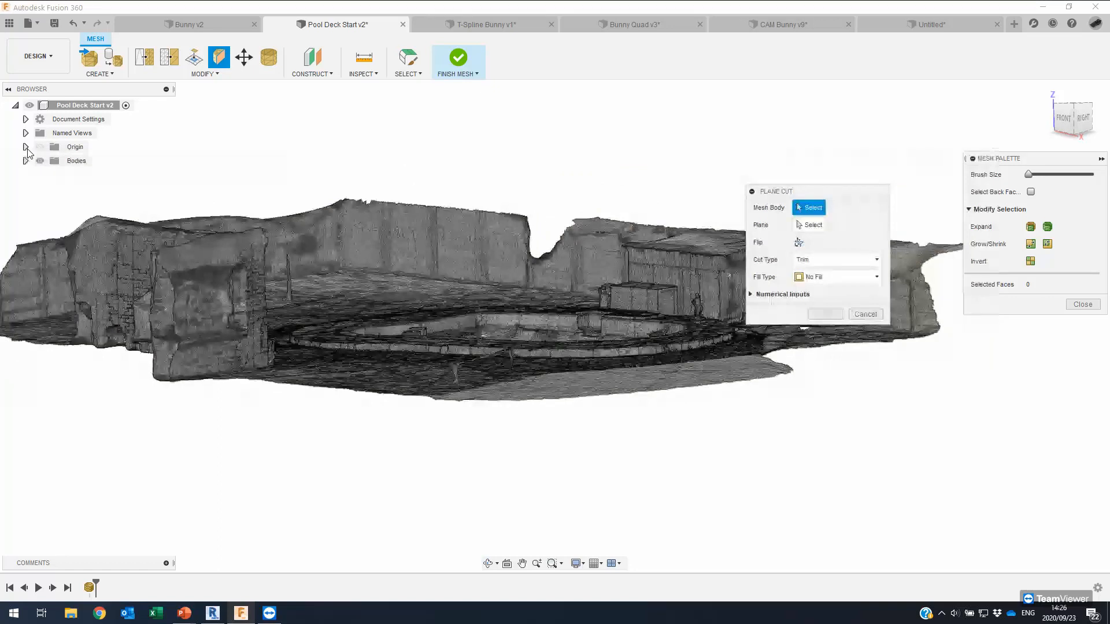
Show the origin planes and pick the XY plane as the cutting plane for the deck mesh.
left_click(25, 147)
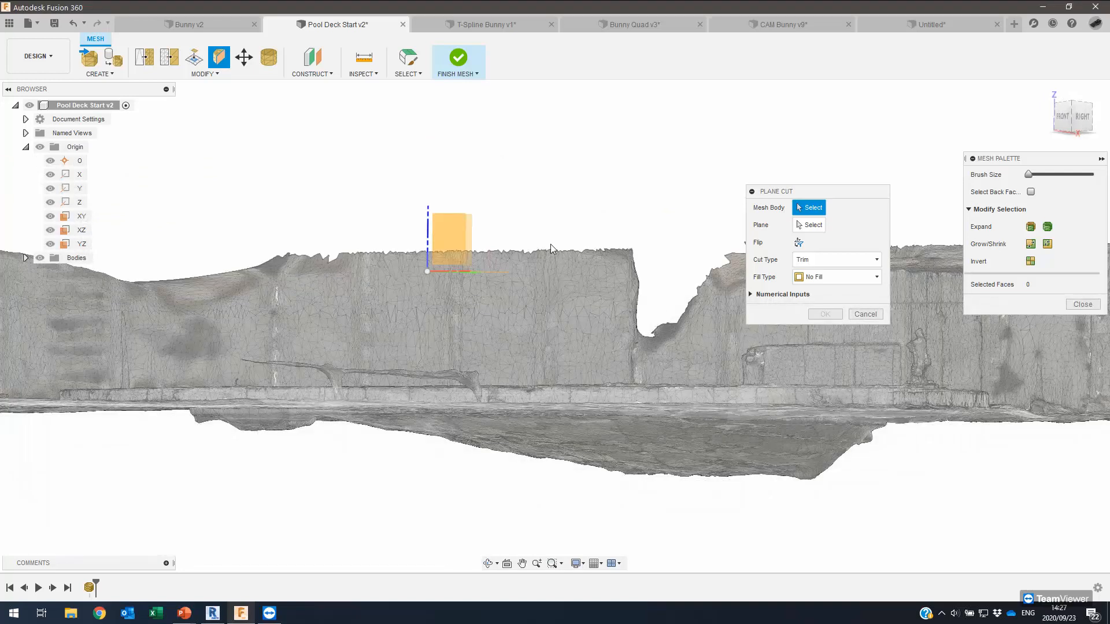
middle_click_drag(746, 240, 653, 257, "shift")
scroll(589, 265, "down", 3)
middle_click_drag(588, 265, 620, 251, "shift")
left_click(812, 225)
left_click(474, 202)
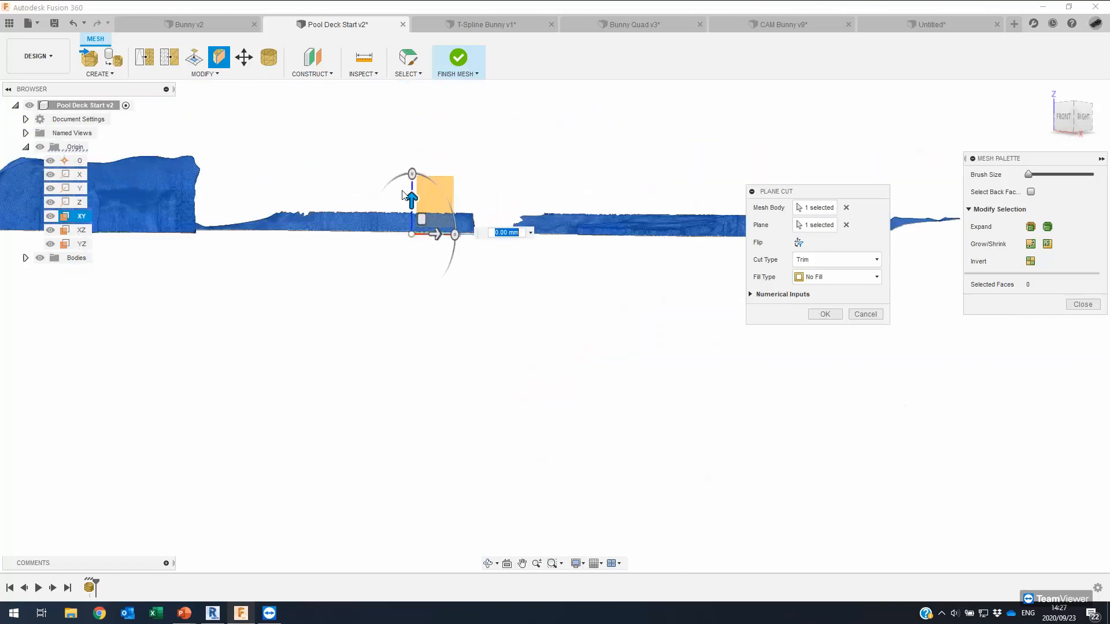
Lower the cut plane to about -1694.30 mm and inspect the trim preview from an oblique view.
left_click_drag(405, 226, 404, 202)
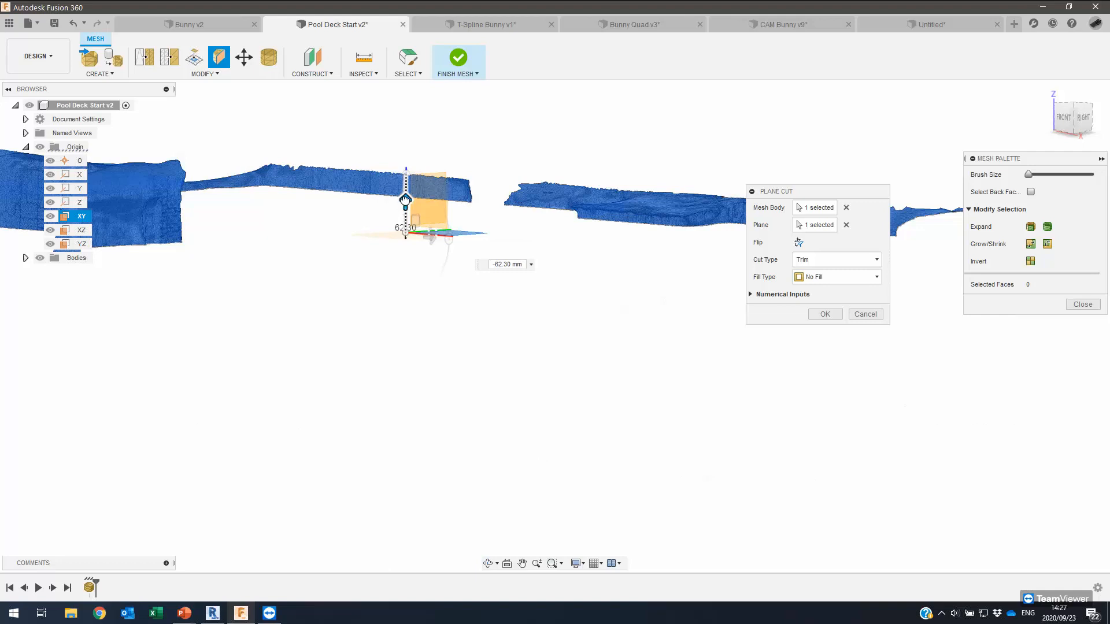
left_click_drag(405, 200, 403, 265)
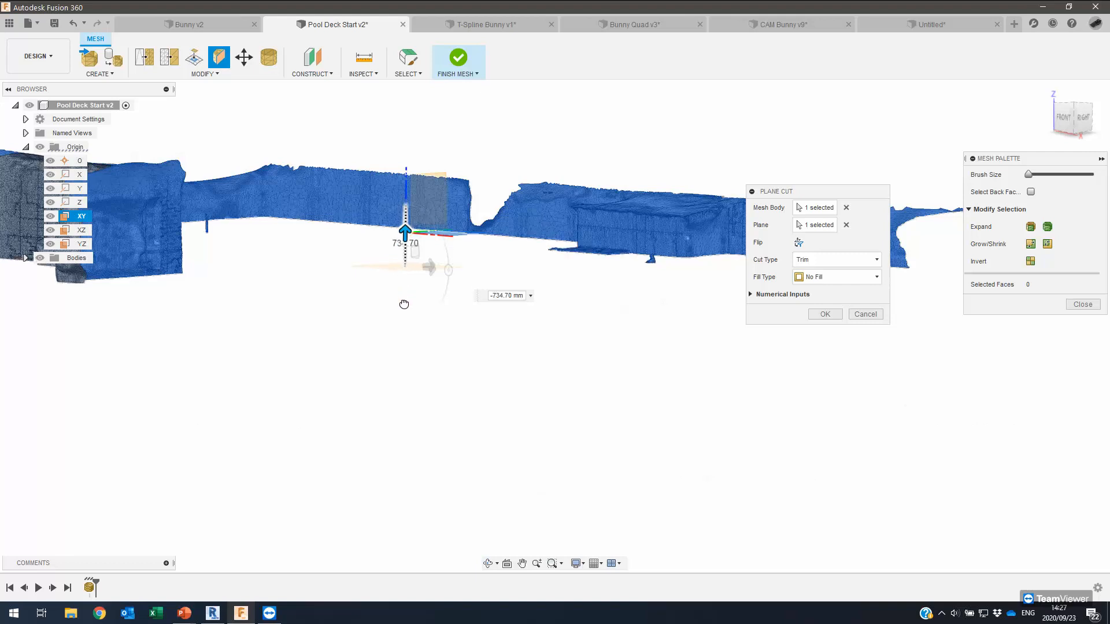
left_click_drag(405, 293, 409, 274)
middle_click_drag(590, 154, 1080, 116, "shift")
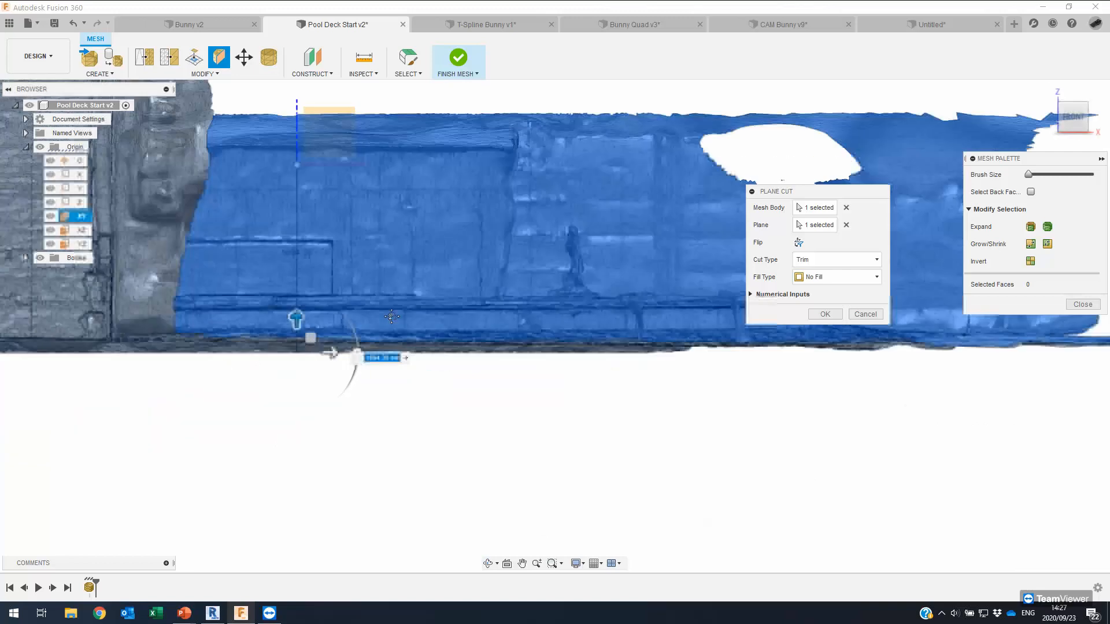
middle_click_drag(353, 358, 381, 338, "shift")
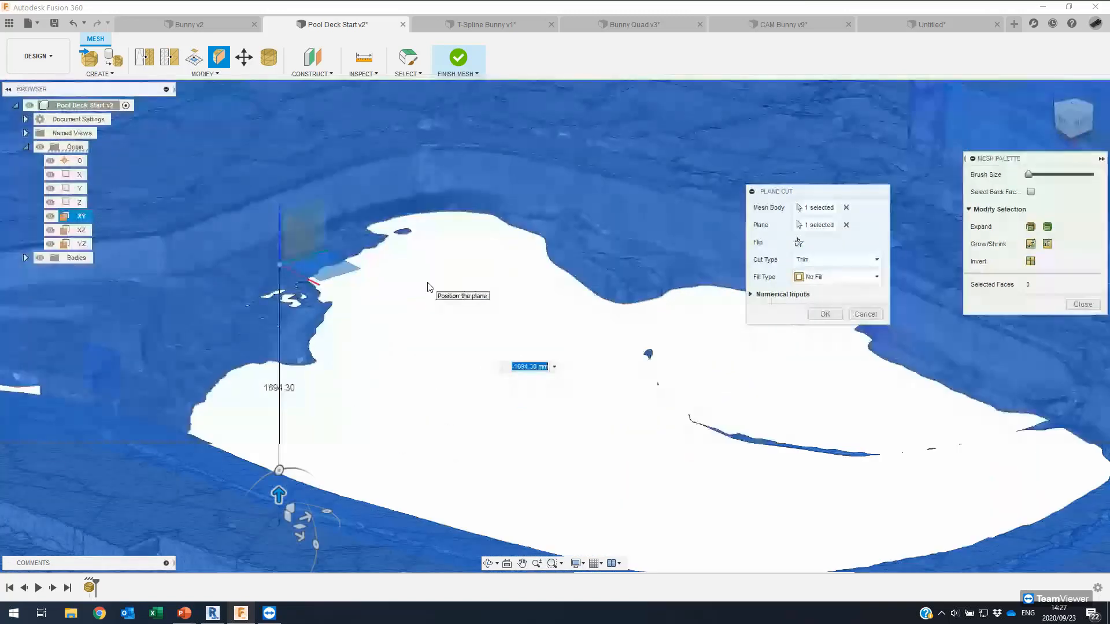
scroll(427, 287, "down", 2)
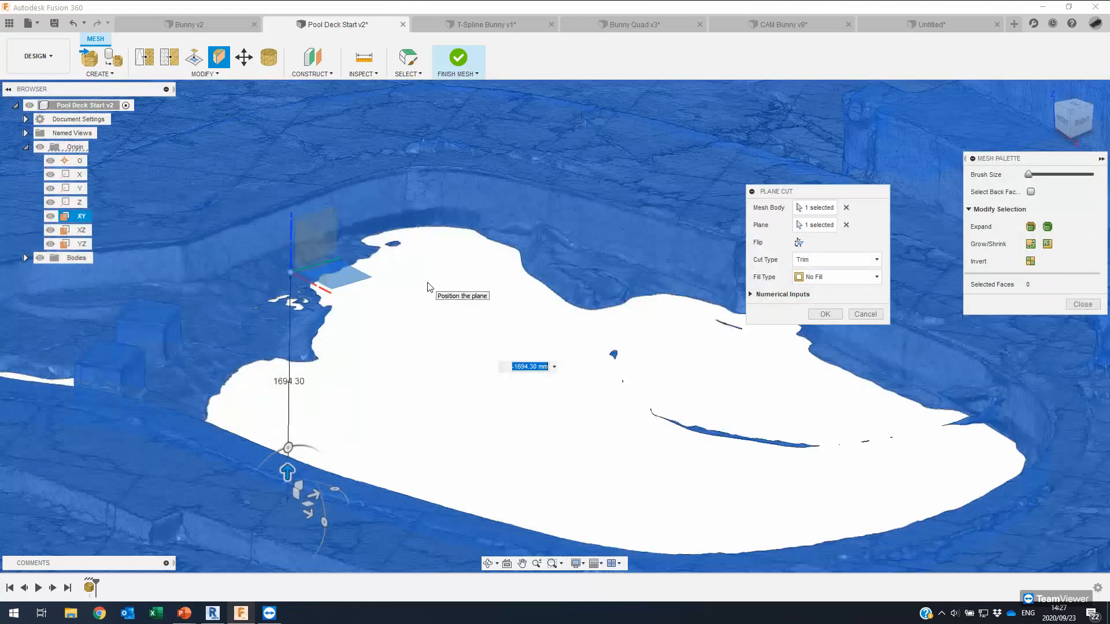
Set the plane cut offset to -1600 mm.
type("1600")
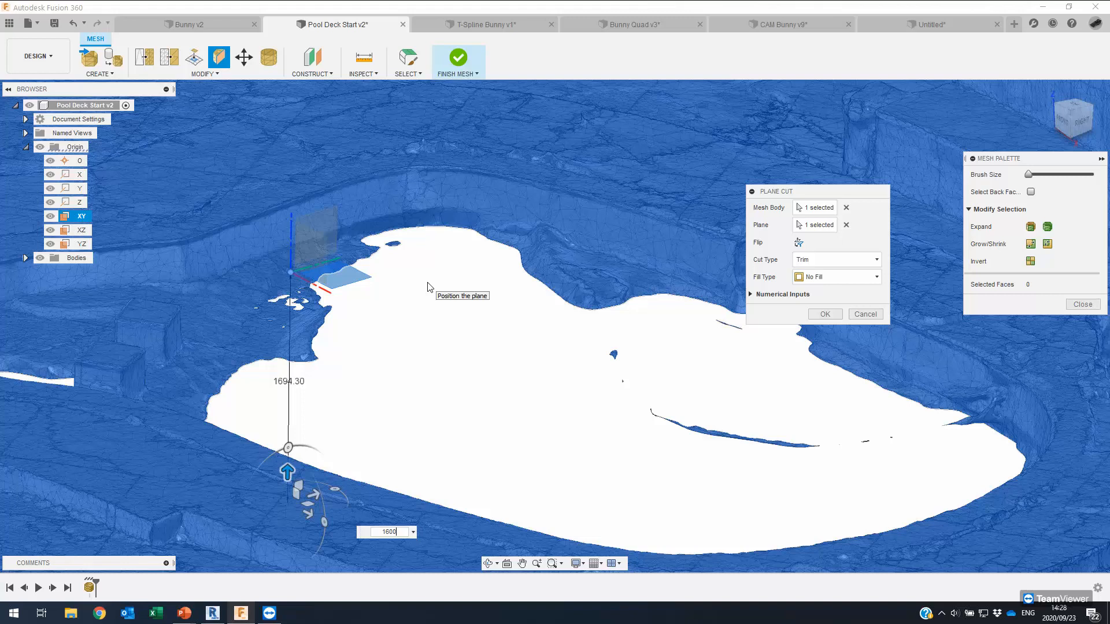
key("Return")
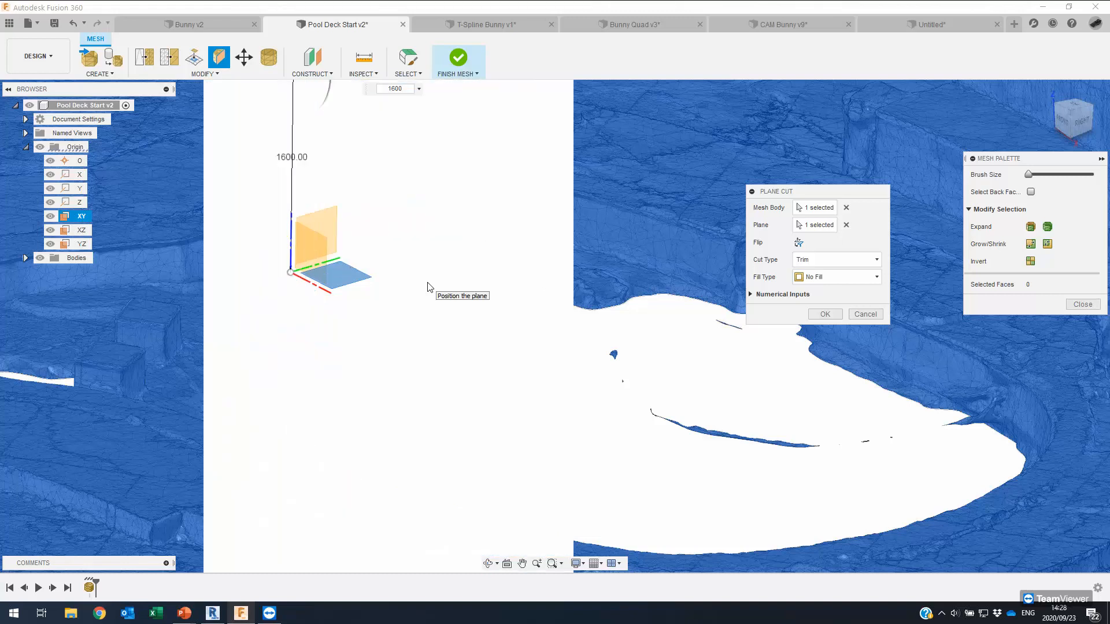
type("-")
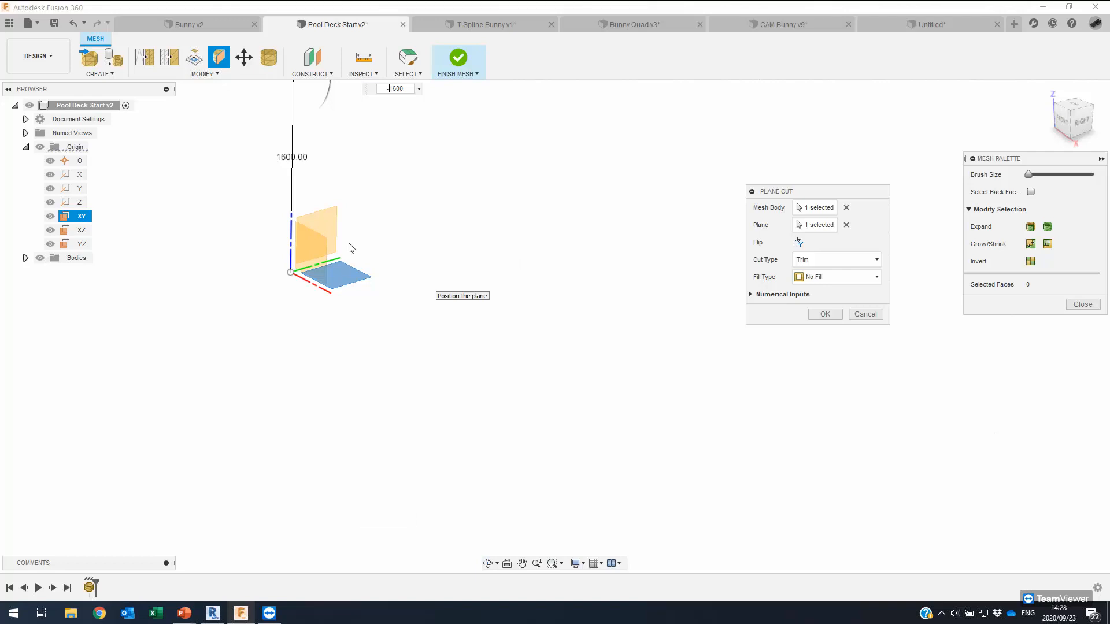
key("Return")
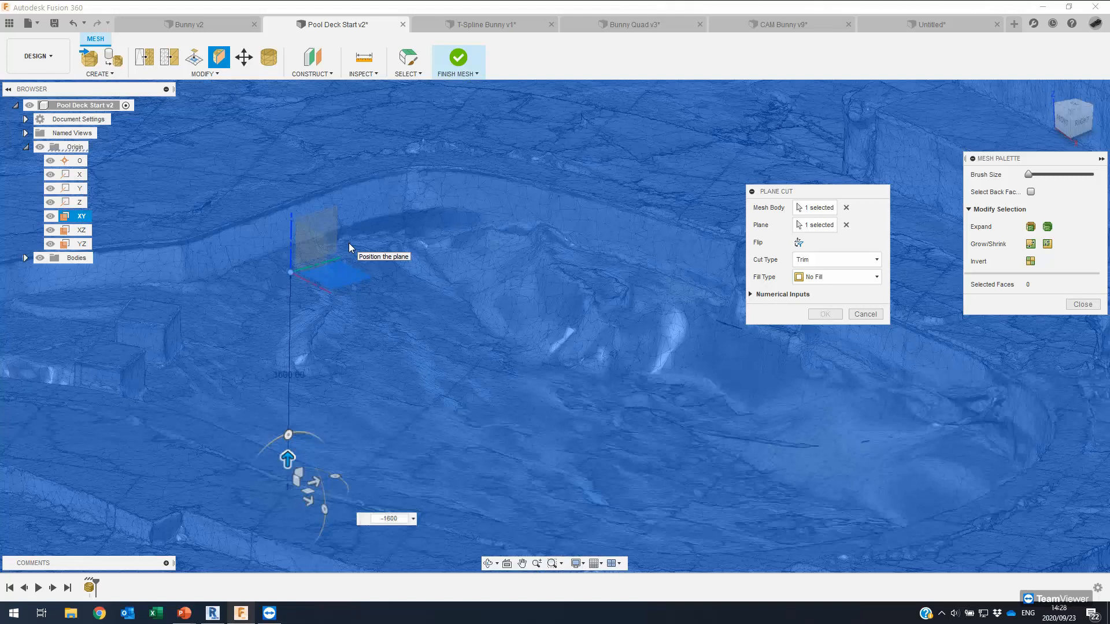
From the front view, lower the cut plane to -1760.90 mm and inspect the opened pool basin.
scroll(618, 318, "down", 4)
middle_click_drag(619, 318, 626, 263, "shift")
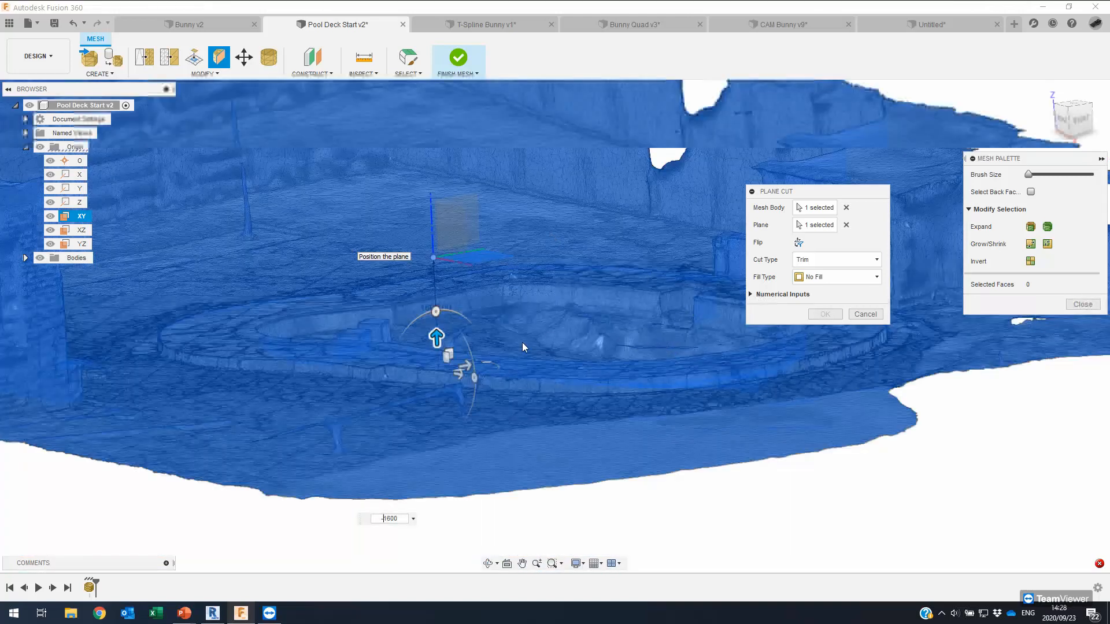
left_click(1081, 109)
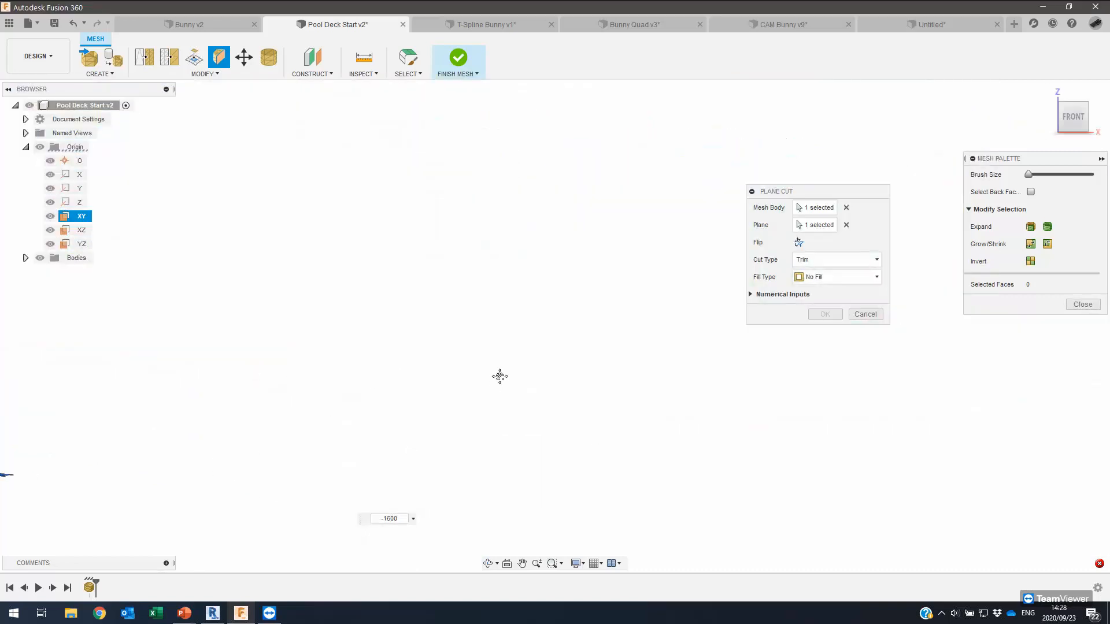
scroll(347, 340, "down", 5)
middle_click_drag(166, 303, 317, 334)
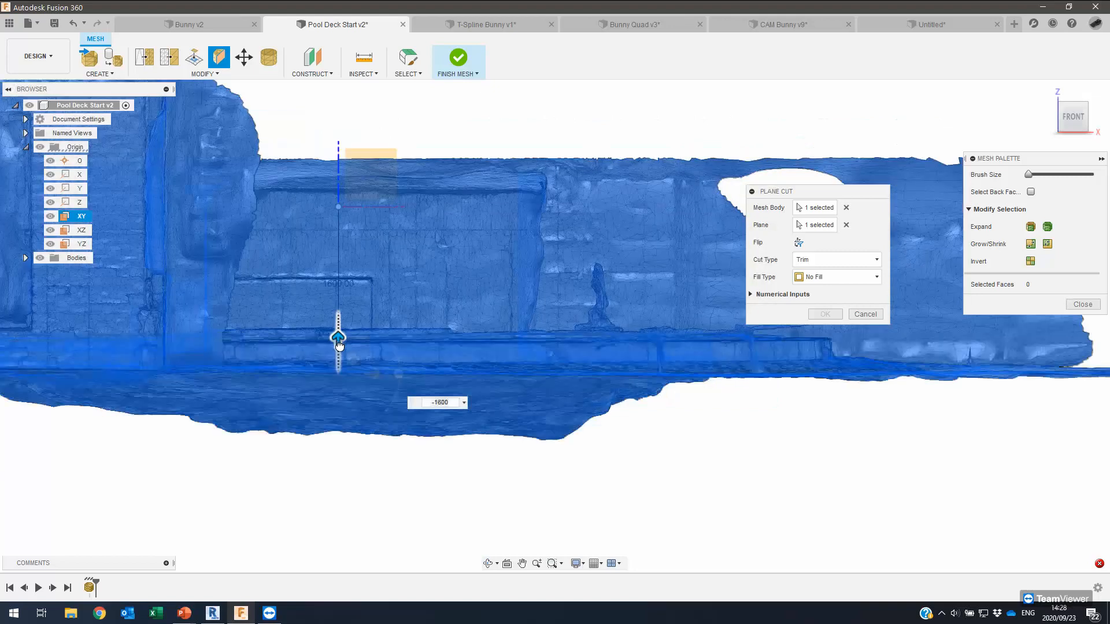
left_click_drag(339, 345, 340, 351)
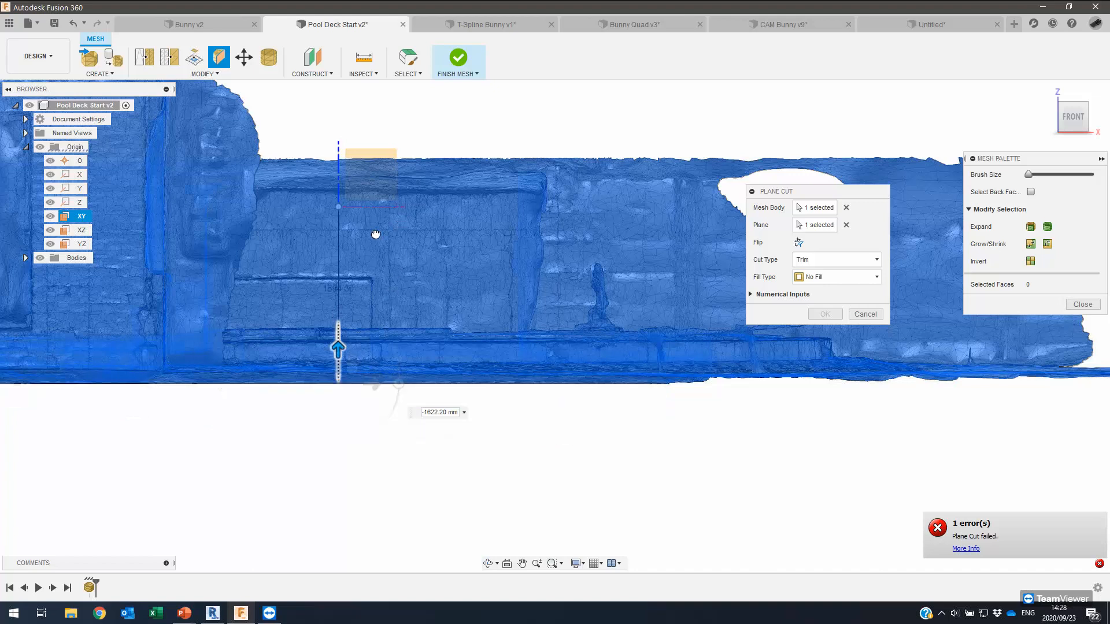
middle_click_drag(379, 265, 391, 259, "shift")
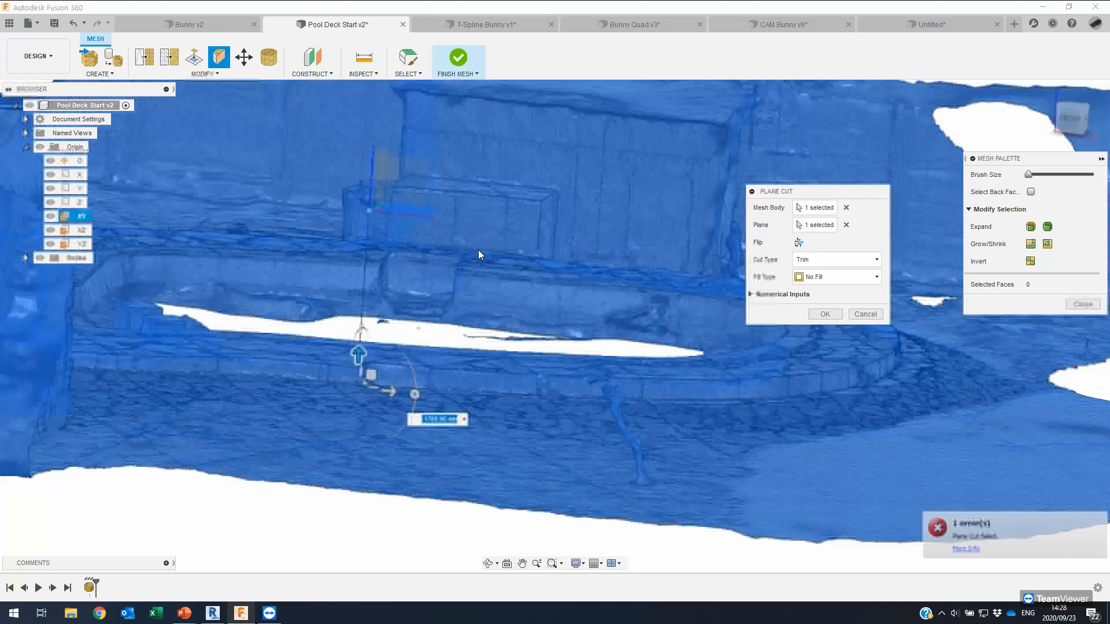
middle_click_drag(583, 280, 578, 254, "shift")
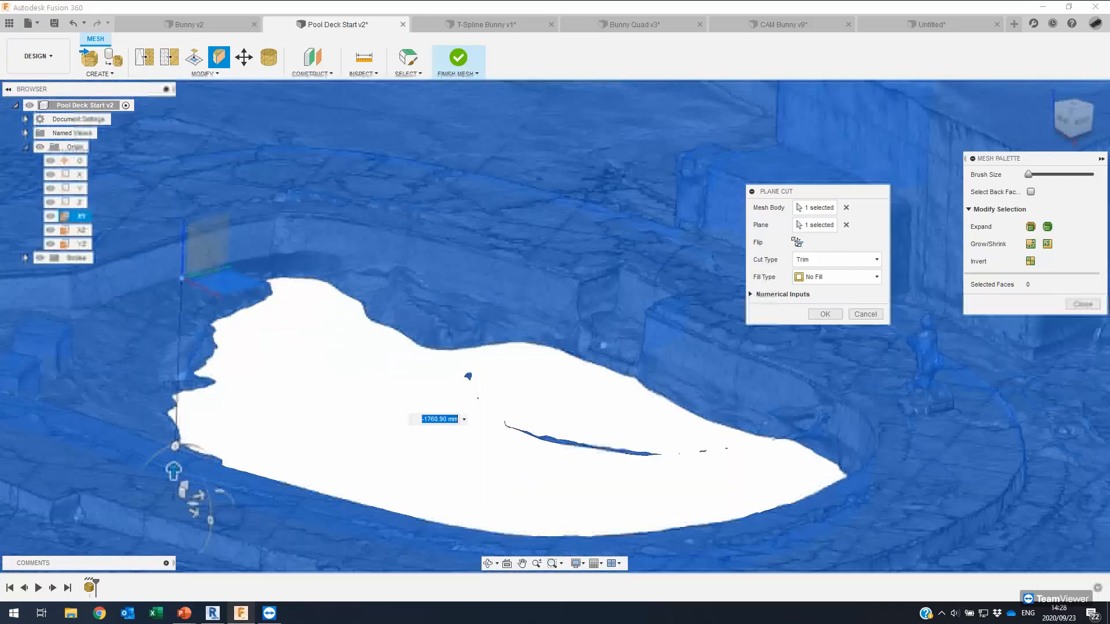
middle_click_drag(503, 257, 502, 253, "shift")
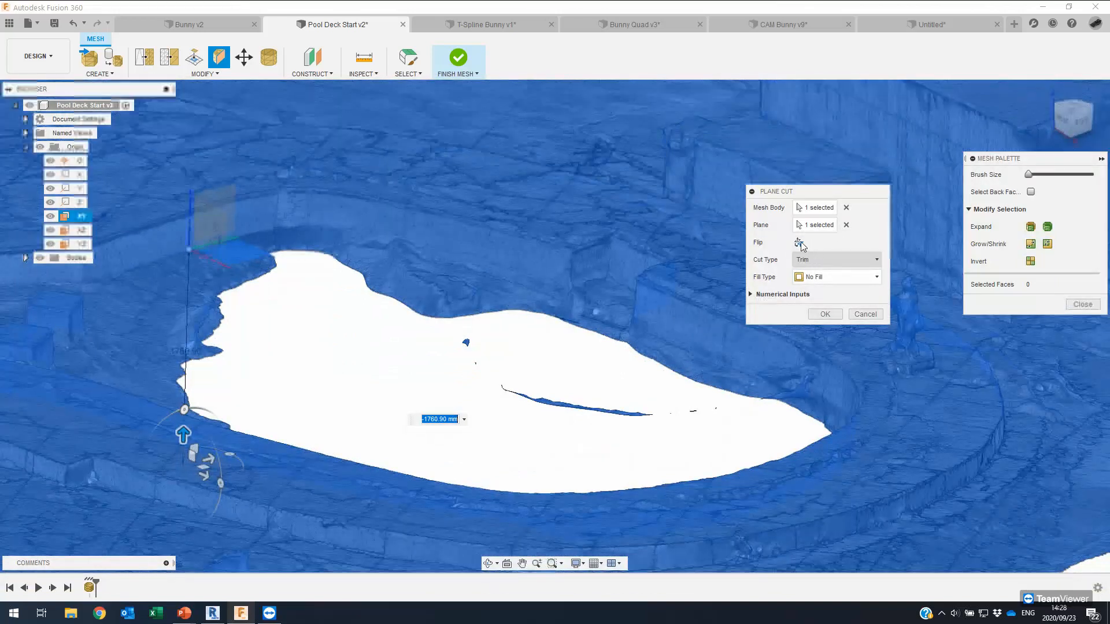
Keep Trim as the cut type, choose a fill type, and apply the plane cut for a flat pool floor.
left_click(833, 260)
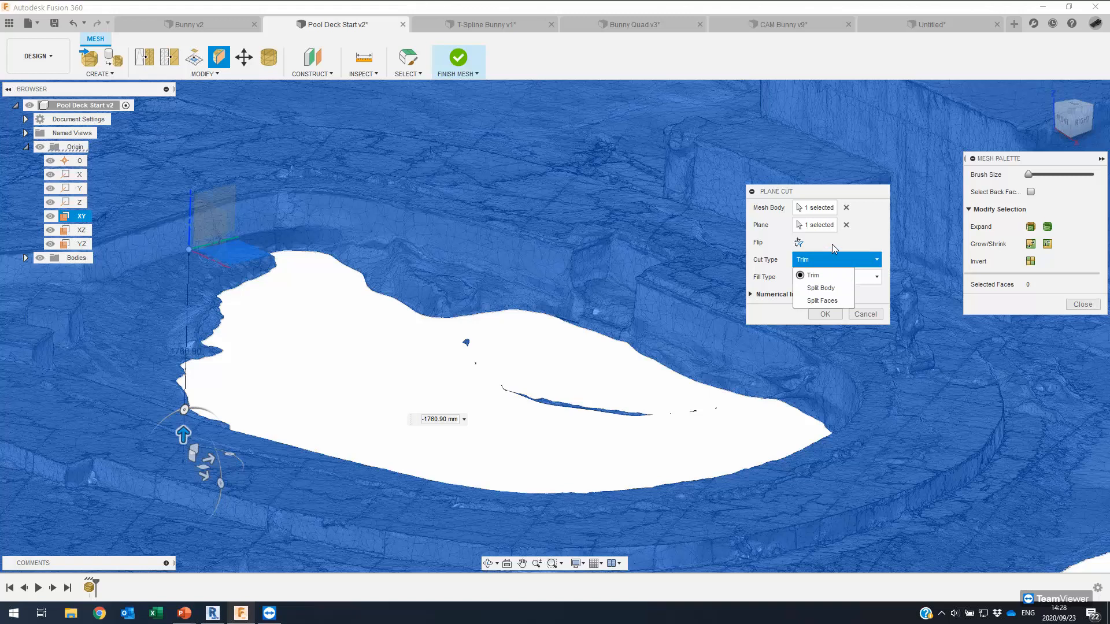
left_click(828, 260)
left_click(821, 277)
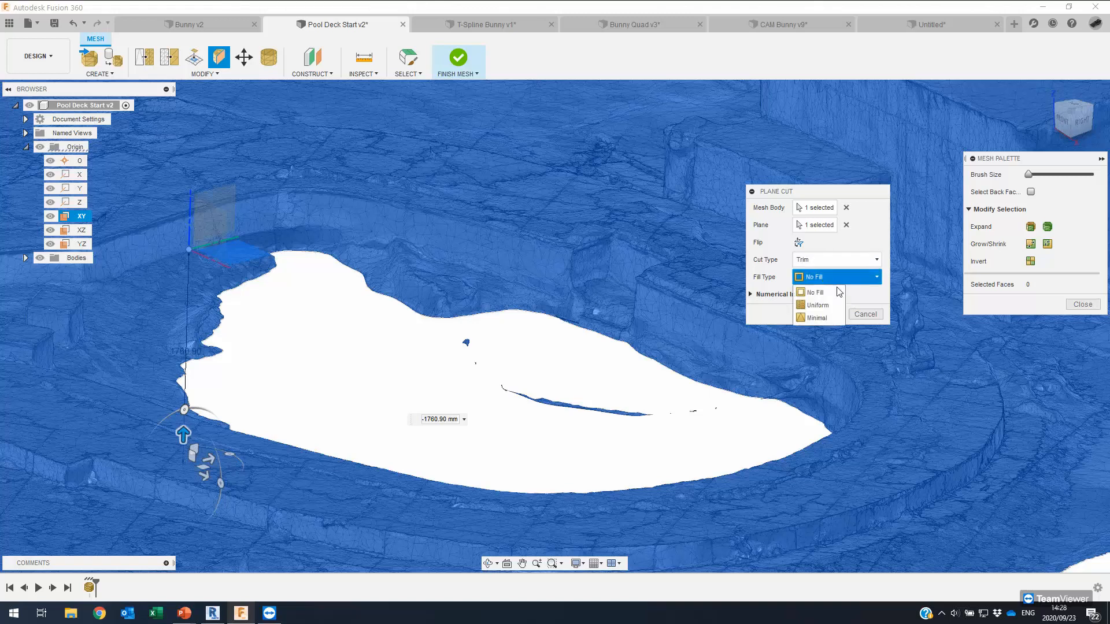
left_click(816, 318)
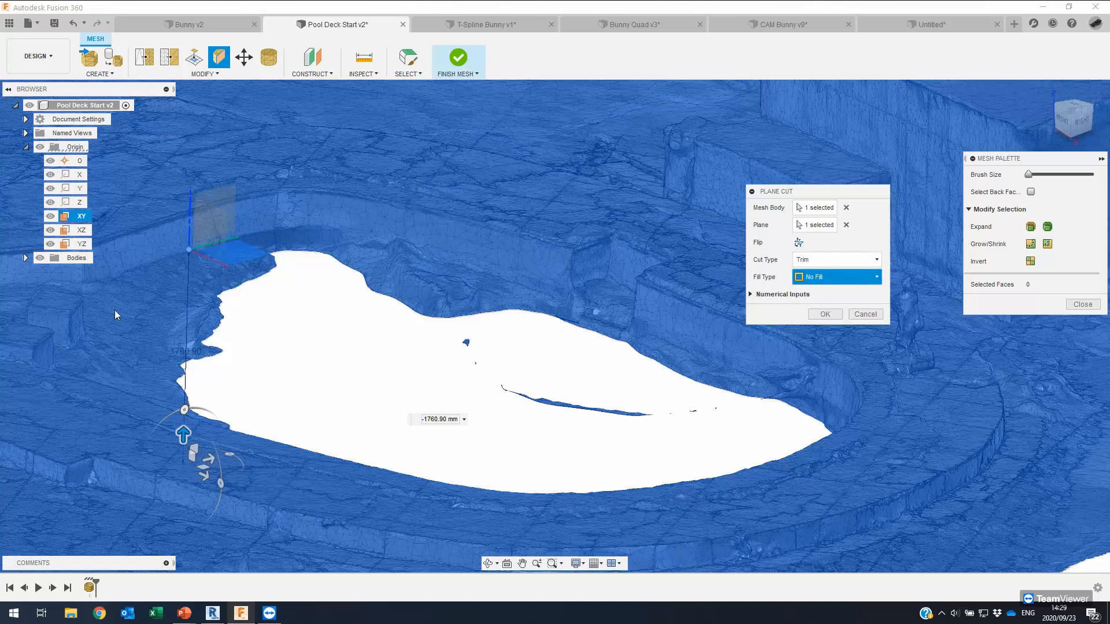
left_click(826, 313)
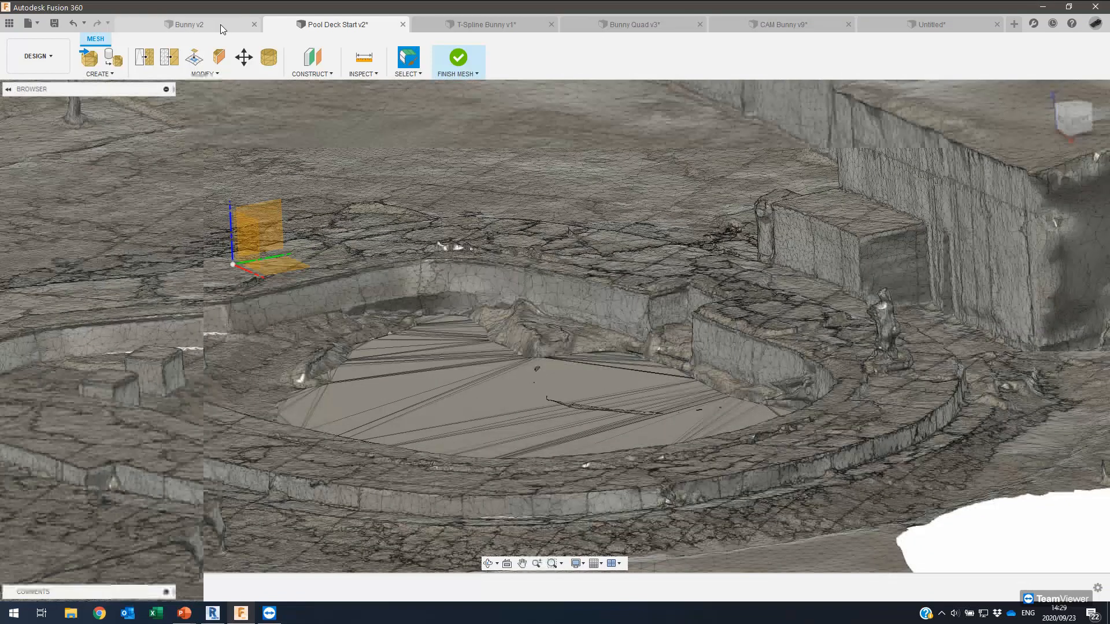
In Bunny v2, drag the bunny mesh along Y and Z with Move/Copy, then cancel the move.
left_click(220, 24)
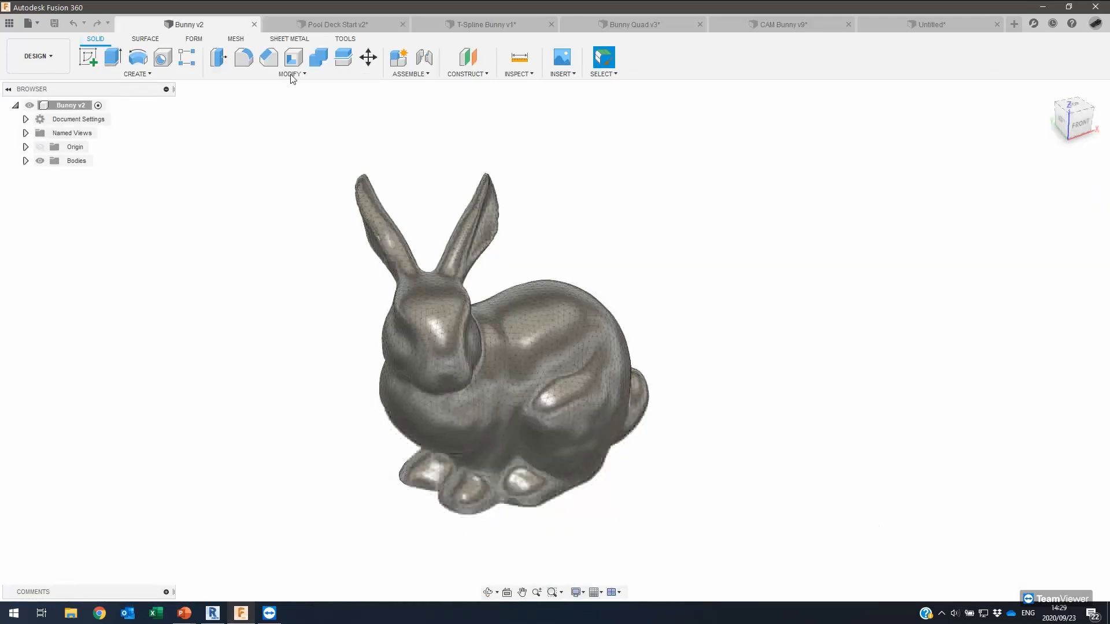
left_click(236, 39)
left_click(244, 57)
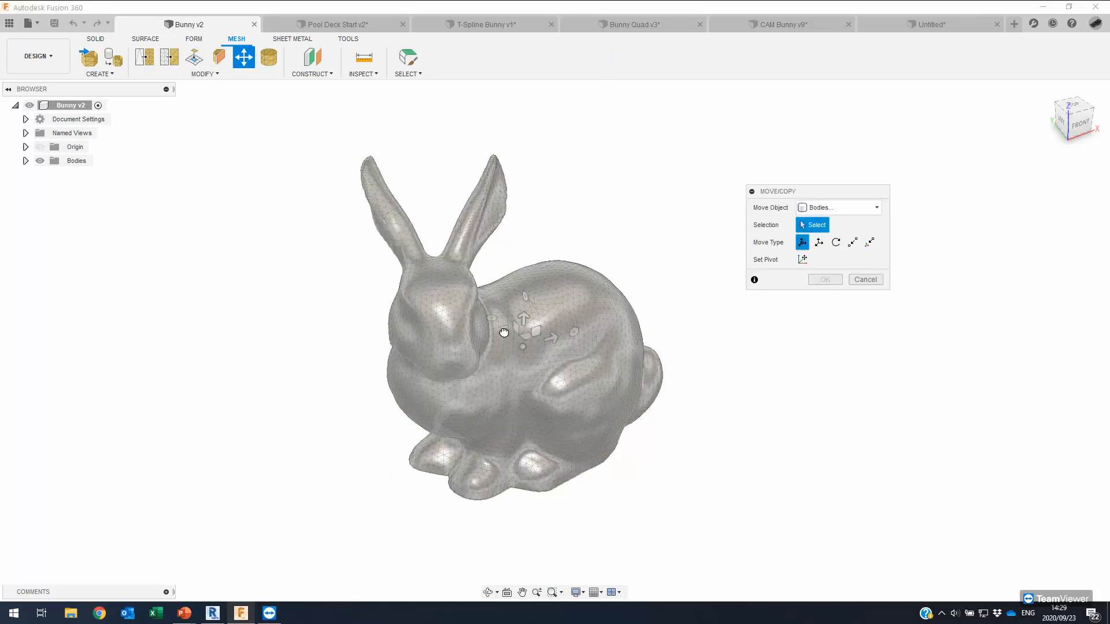
left_click_drag(504, 333, 464, 296)
left_click_drag(576, 362, 613, 320)
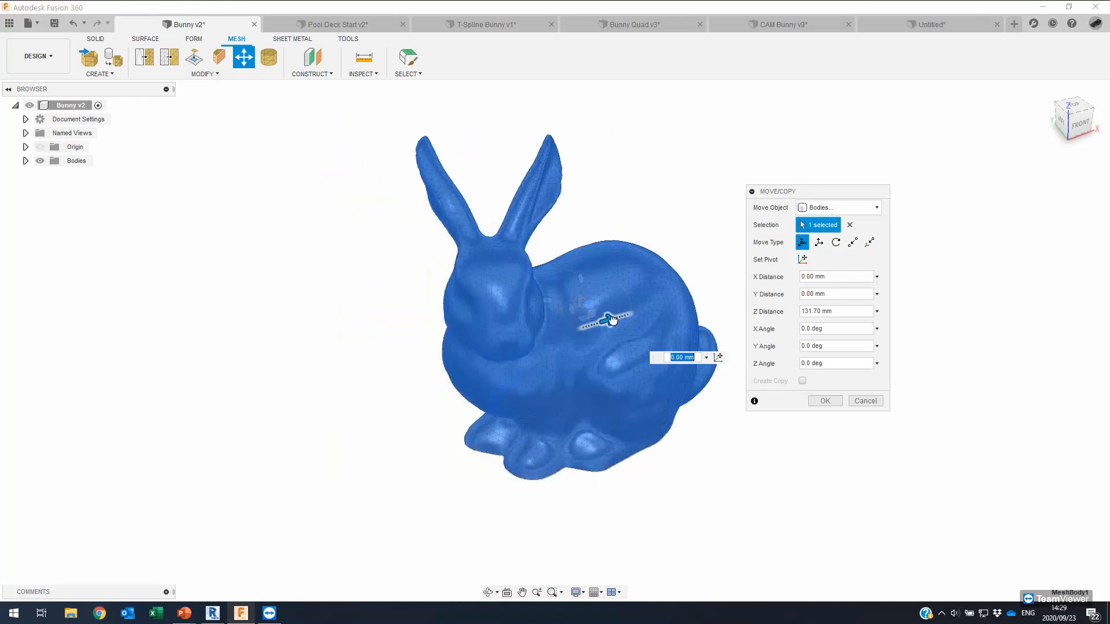
left_click(865, 401)
left_click(206, 74)
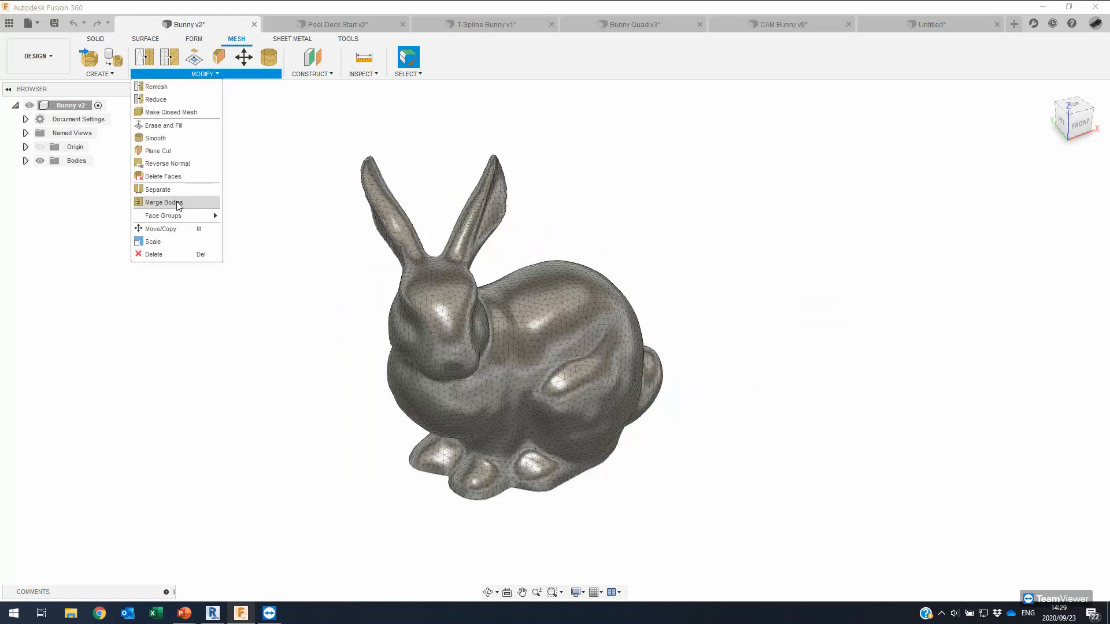
Scale the Bunny v2 mesh uniformly by a factor of 1.1.
left_click(152, 242)
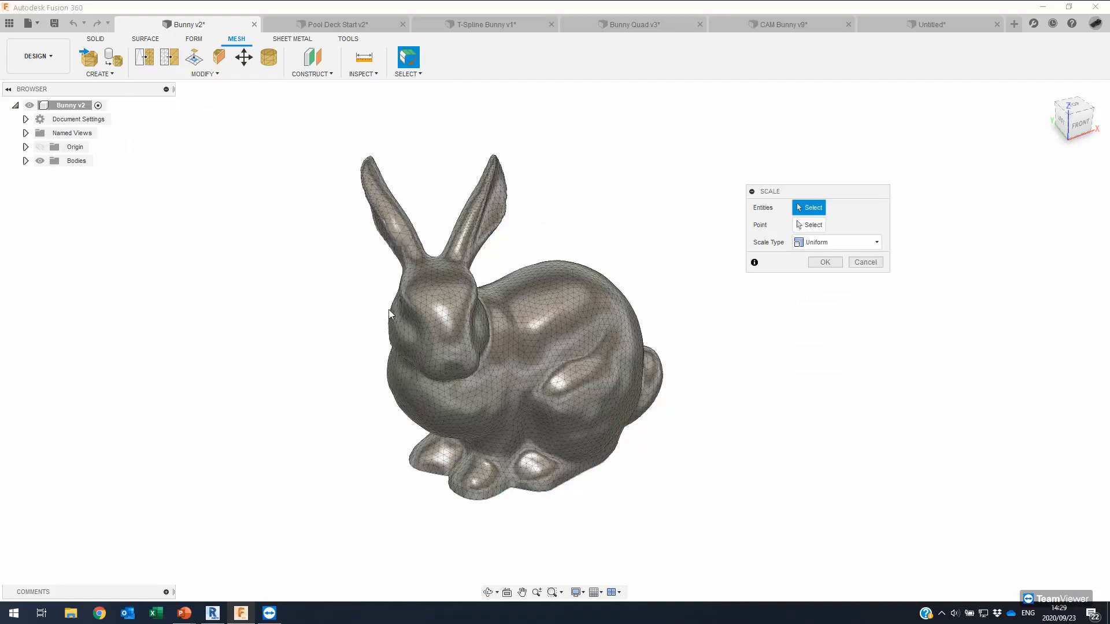
left_click(488, 356)
left_click_drag(496, 361, 517, 346)
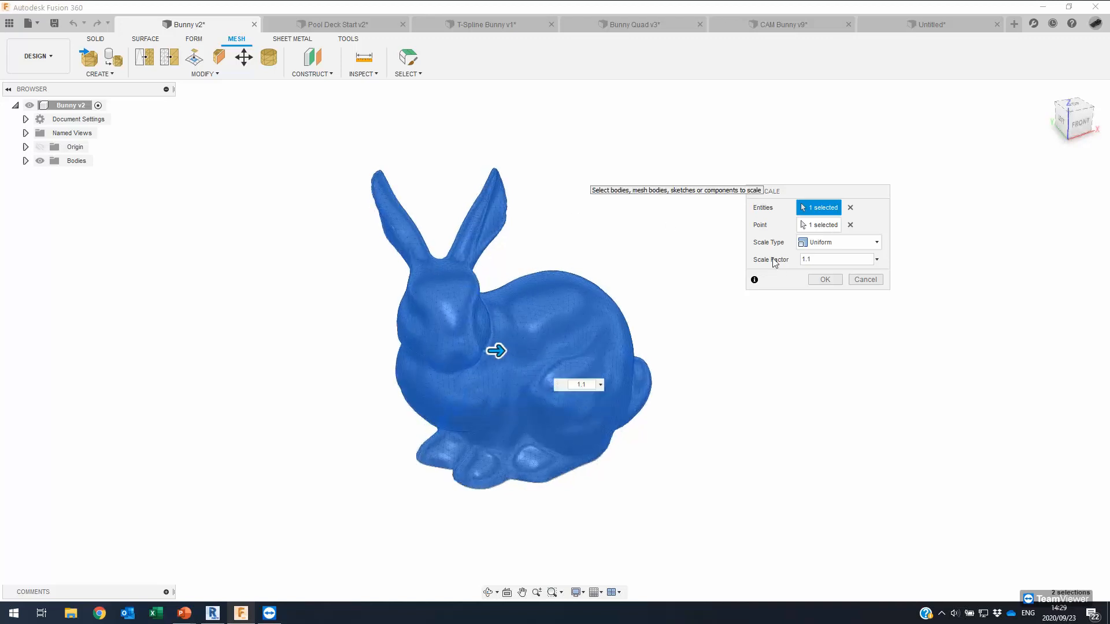
left_click(824, 280)
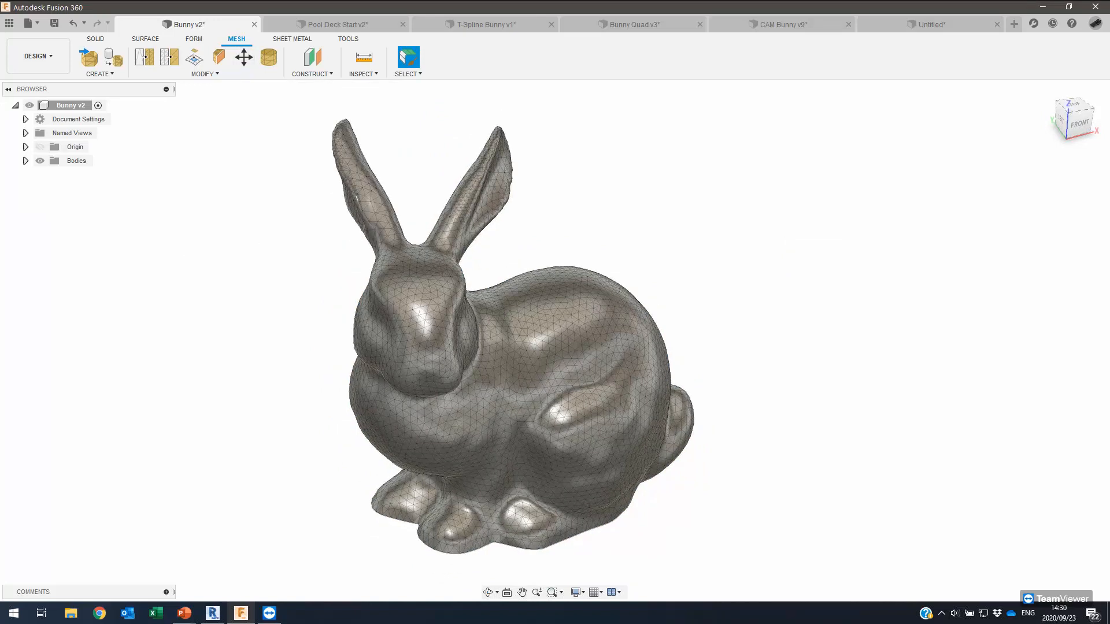
View the pool_deck_scaled.rcm scan in ReCap Photo, then advance the slideshow to Create Geometry.
key("alt+Tab")
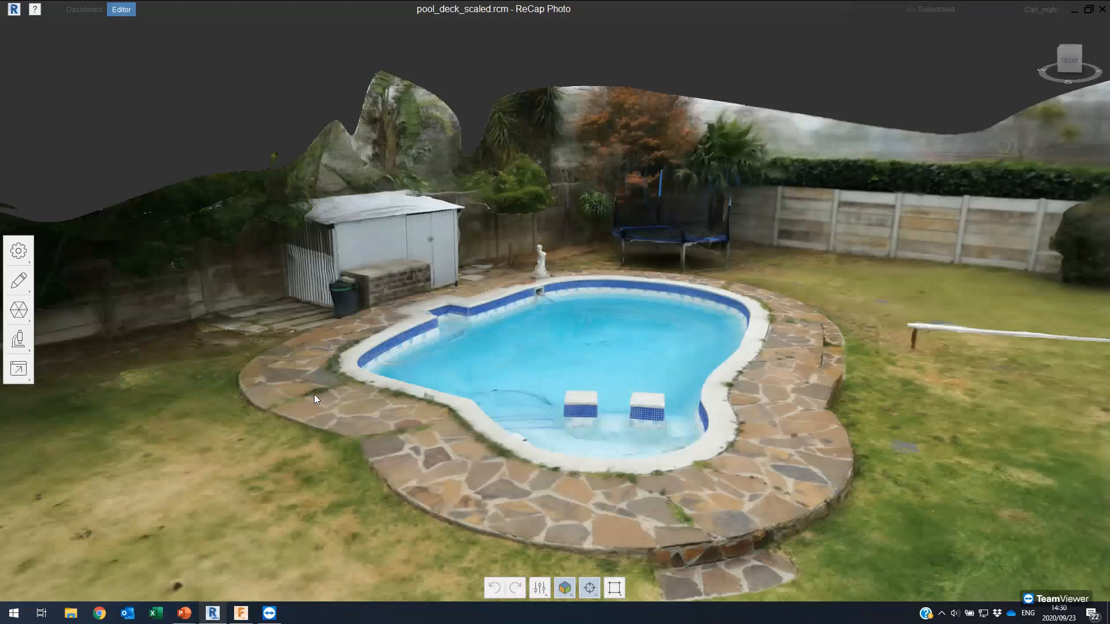
key("alt+Tab")
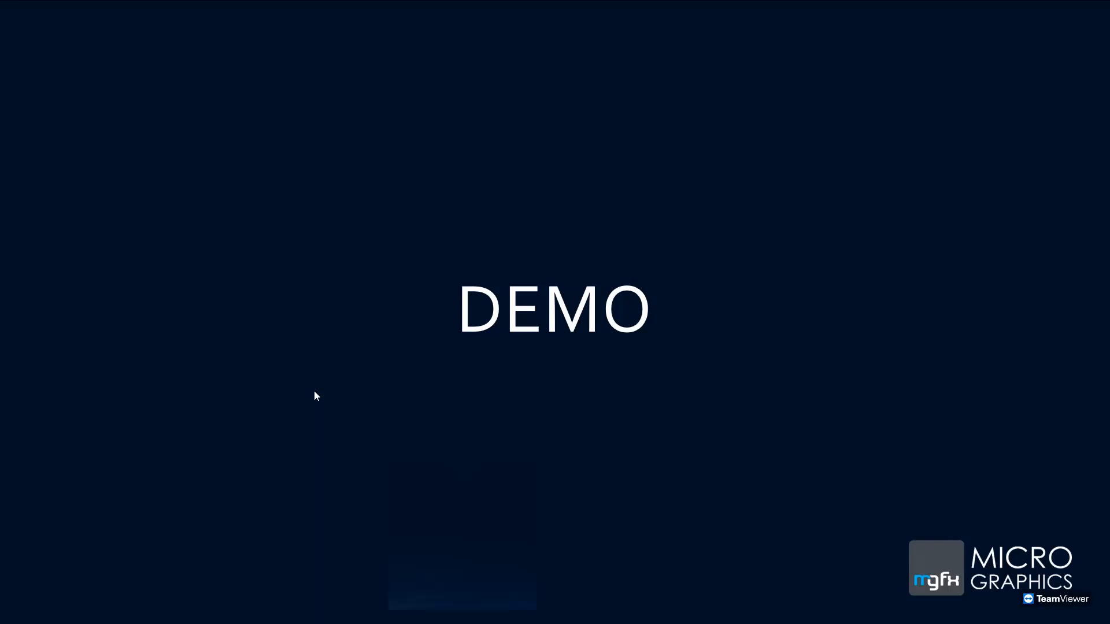
left_click(314, 392)
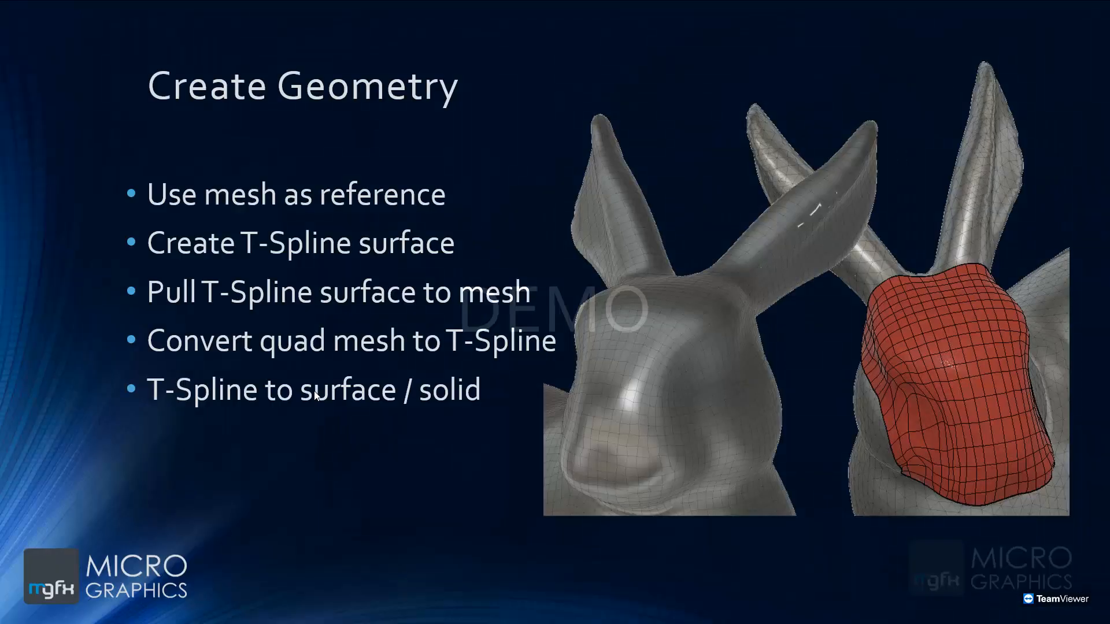
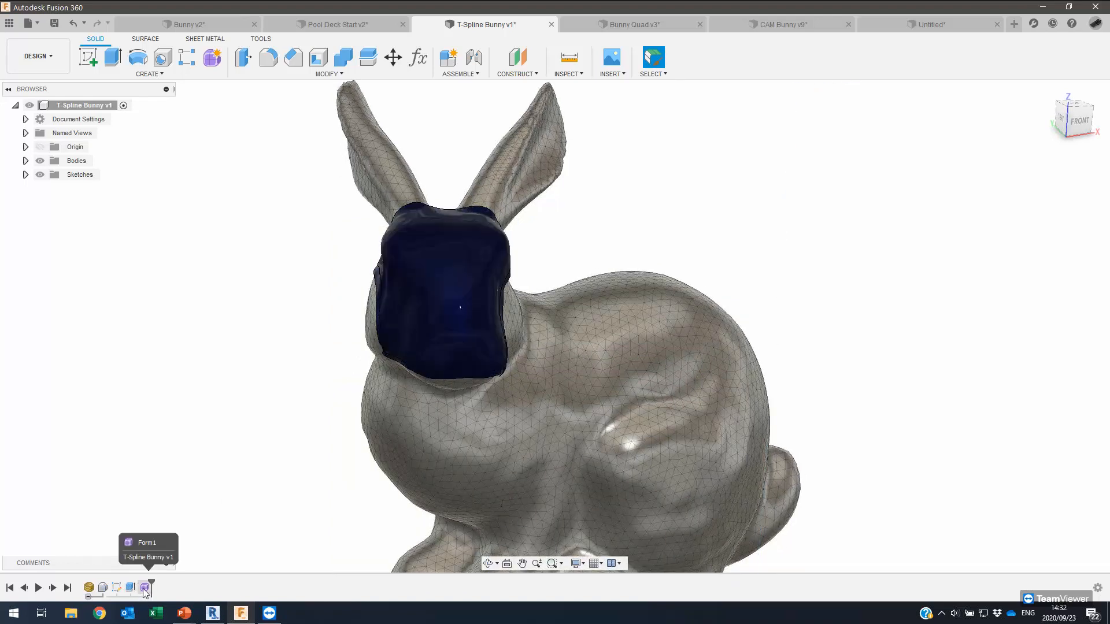
Draw a T-spline plane over the bunny in the top view with 20 length and 12 width faces.
middle_click_drag(220, 366, 209, 308, "shift")
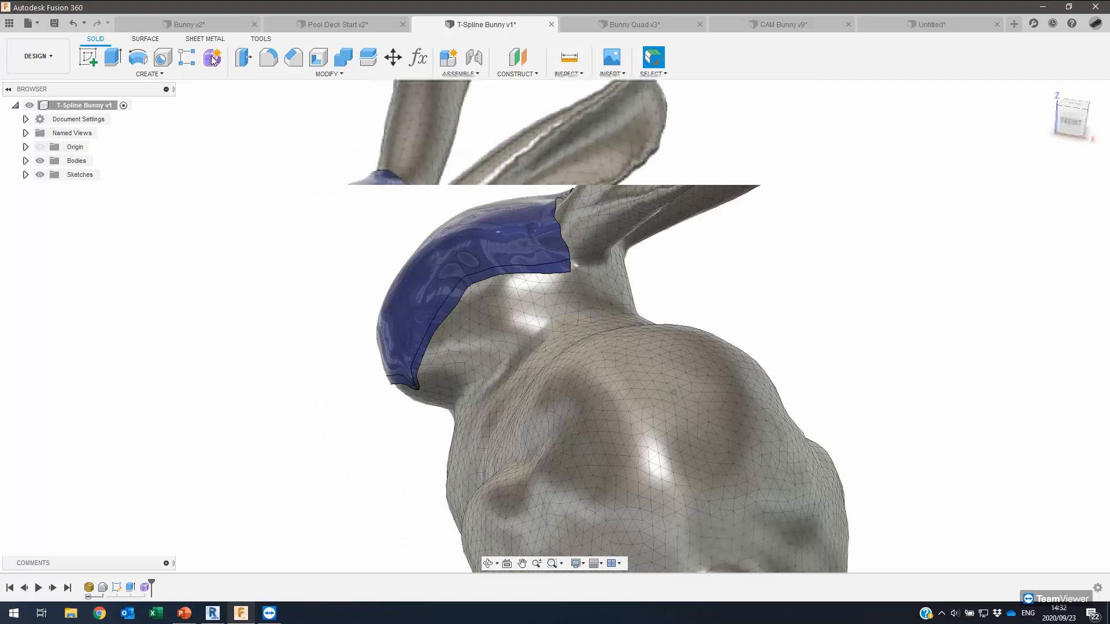
left_click(139, 61)
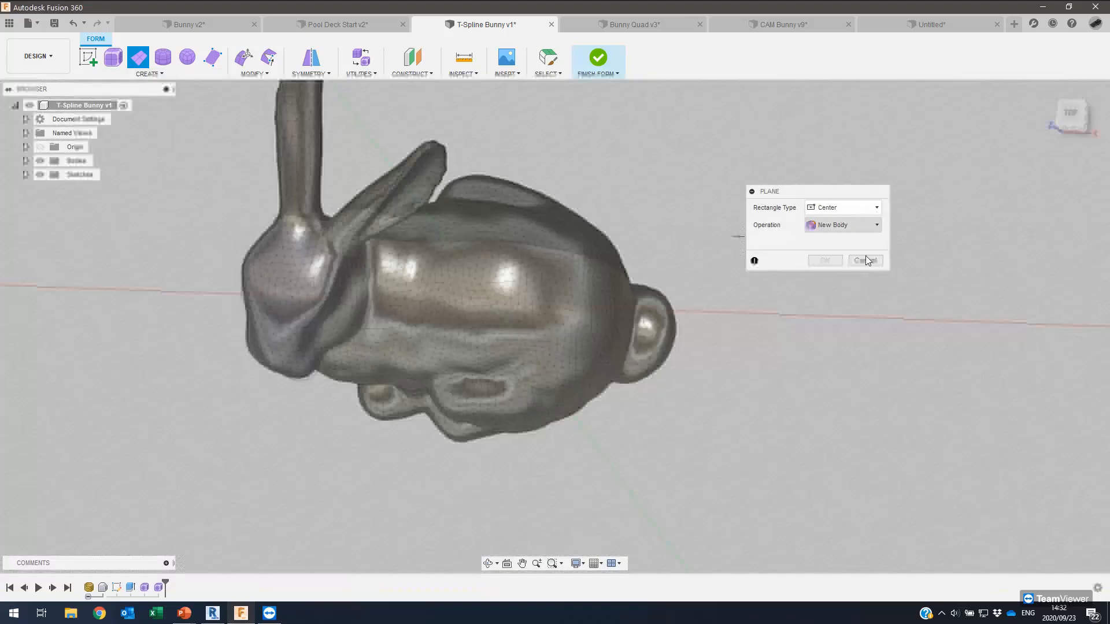
left_click(865, 259)
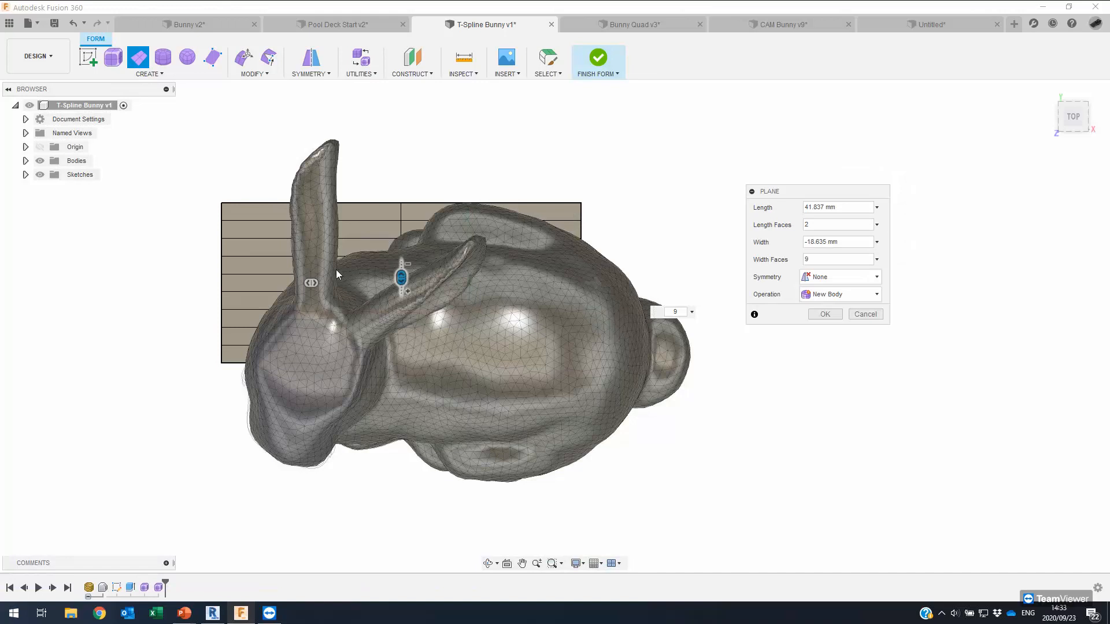
left_click_drag(311, 283, 560, 296)
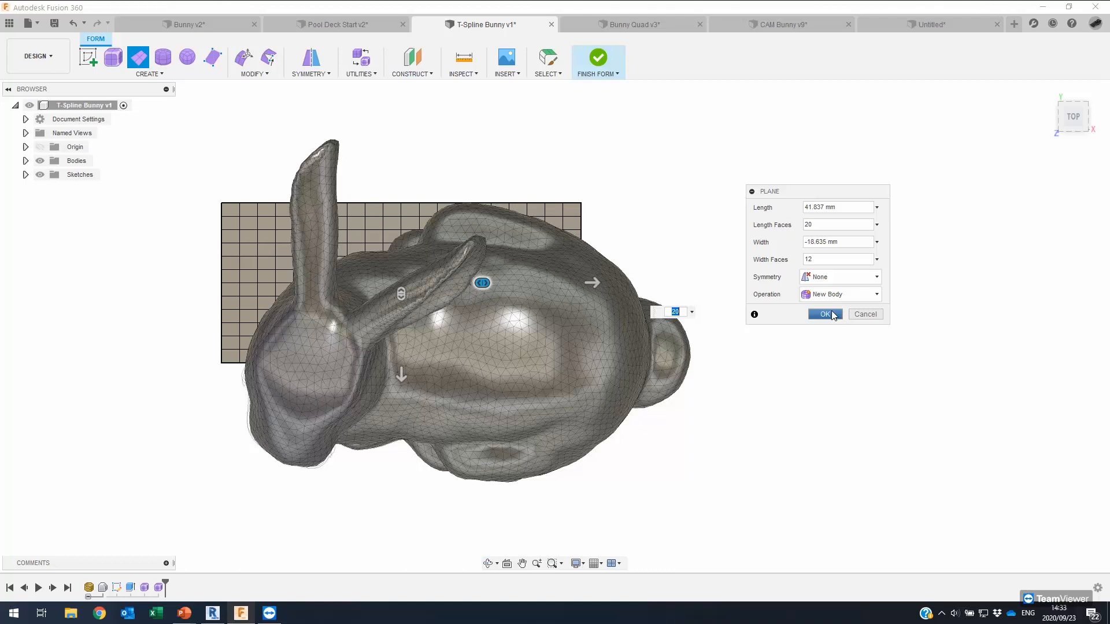
left_click(825, 314)
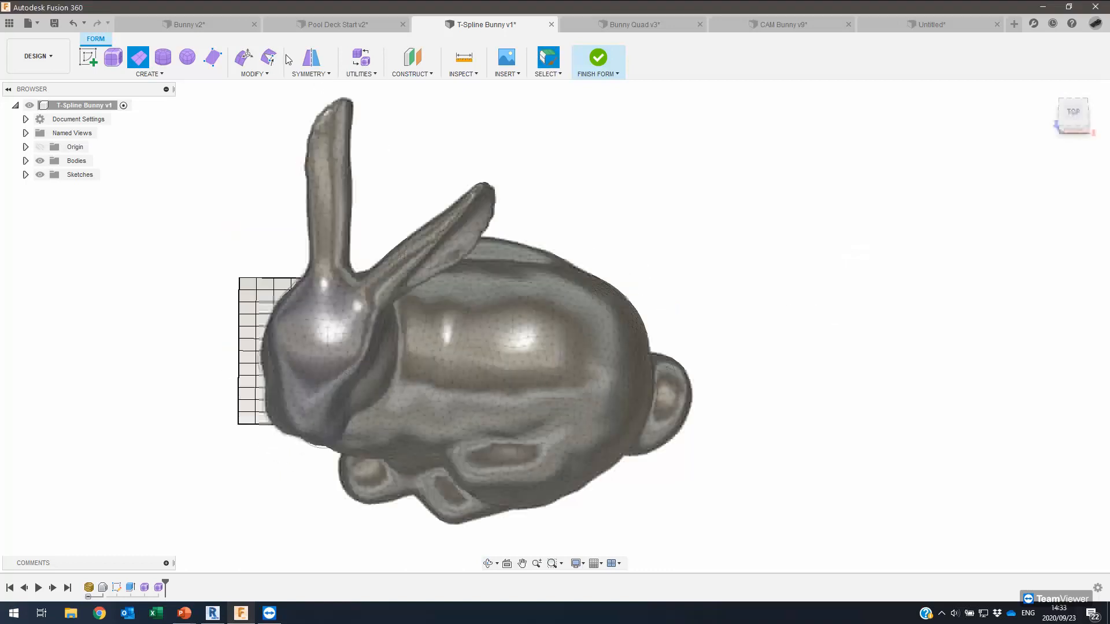
With Edit Form, lift the plane just above the bunny's back and slide it over the body.
left_click(243, 57)
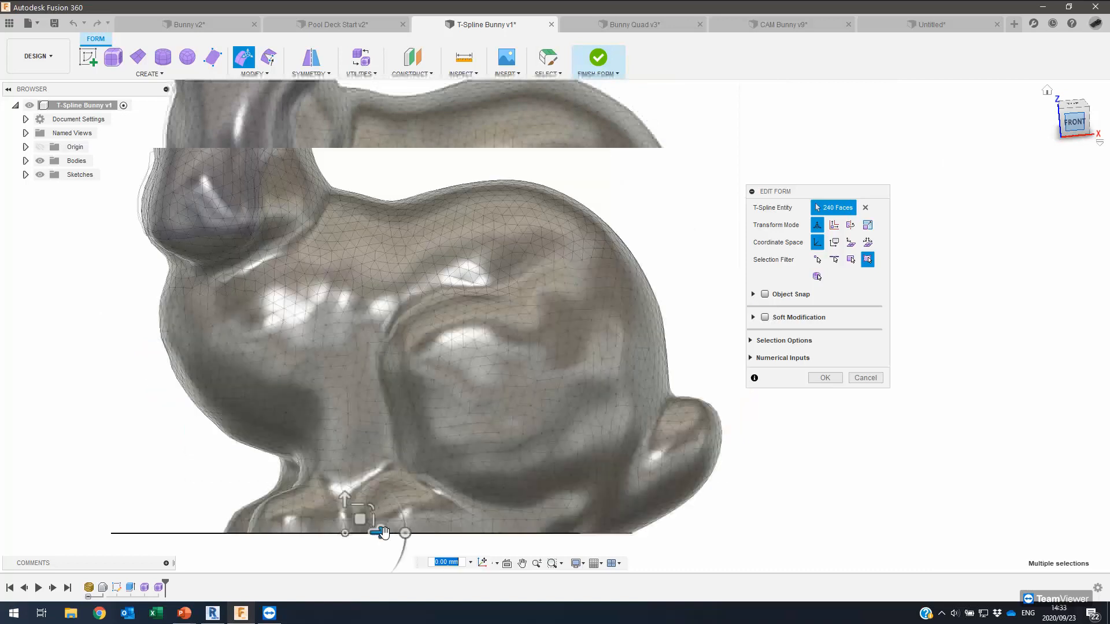
middle_click_drag(363, 522, 515, 165)
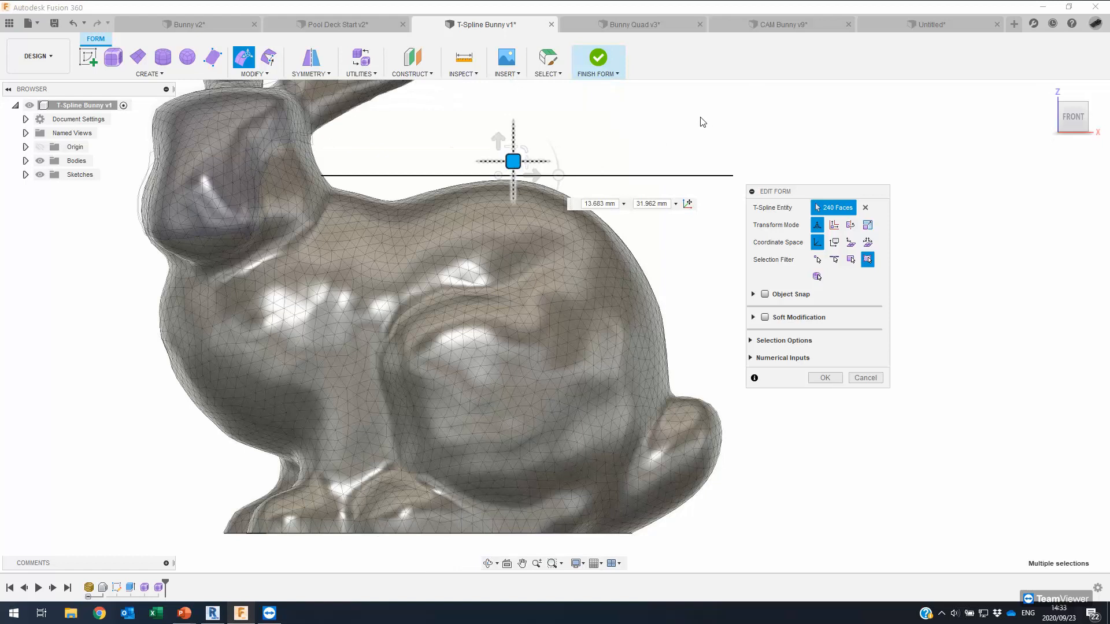
left_click(1062, 126)
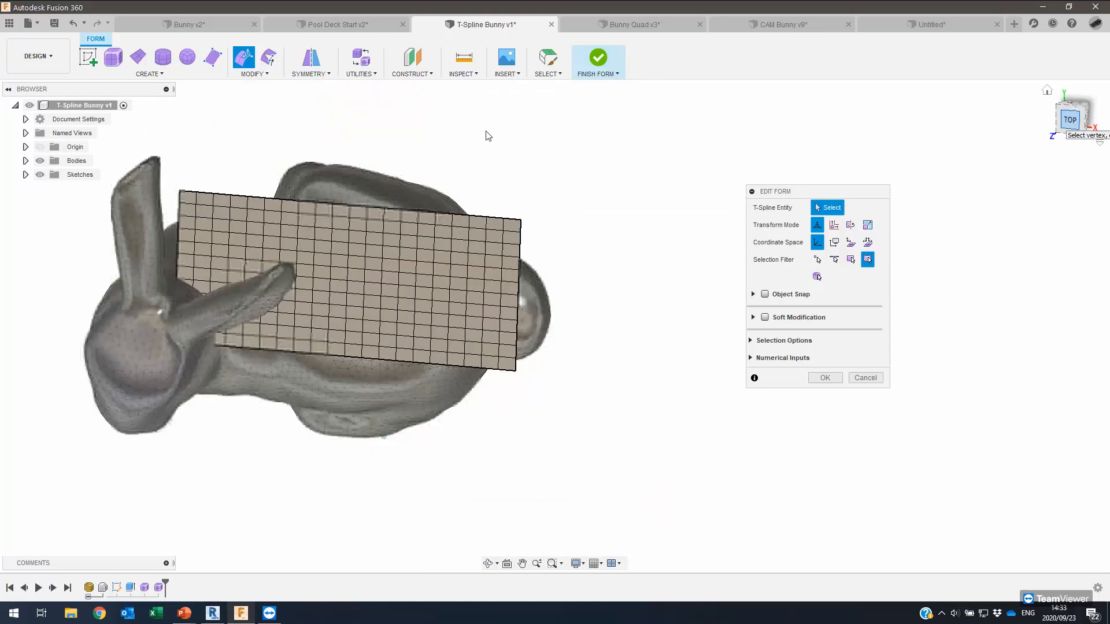
left_click(401, 207)
left_click_drag(446, 247, 421, 247)
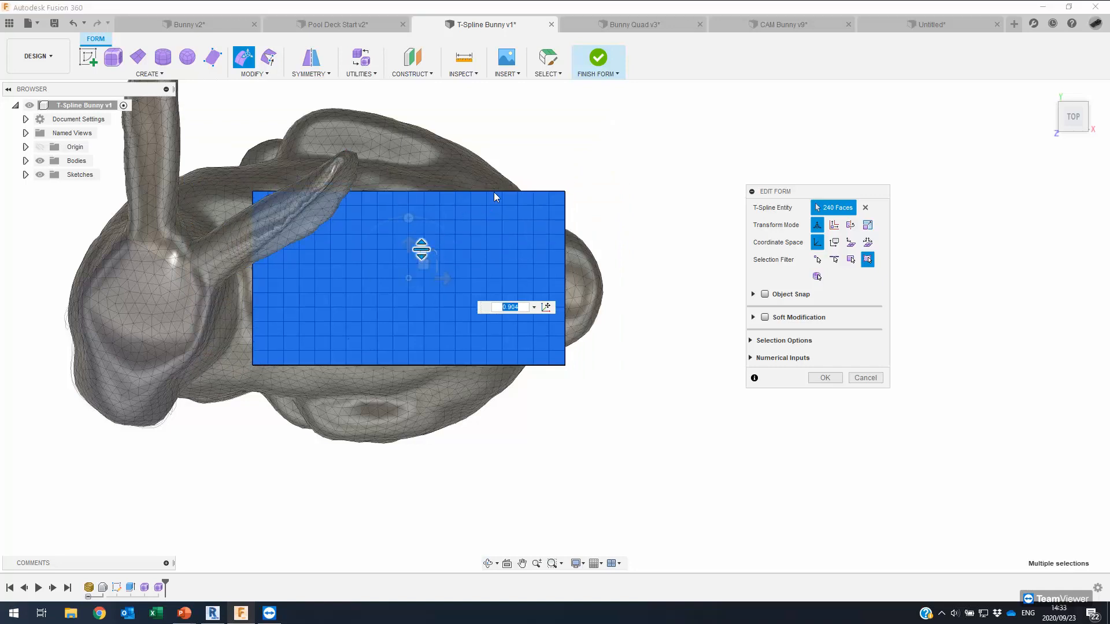
left_click(537, 143)
mouse_move(537, 143)
middle_mouse_down("shift")
mouse_move(543, 132)
mouse_move(517, 140)
middle_mouse_up("shift")
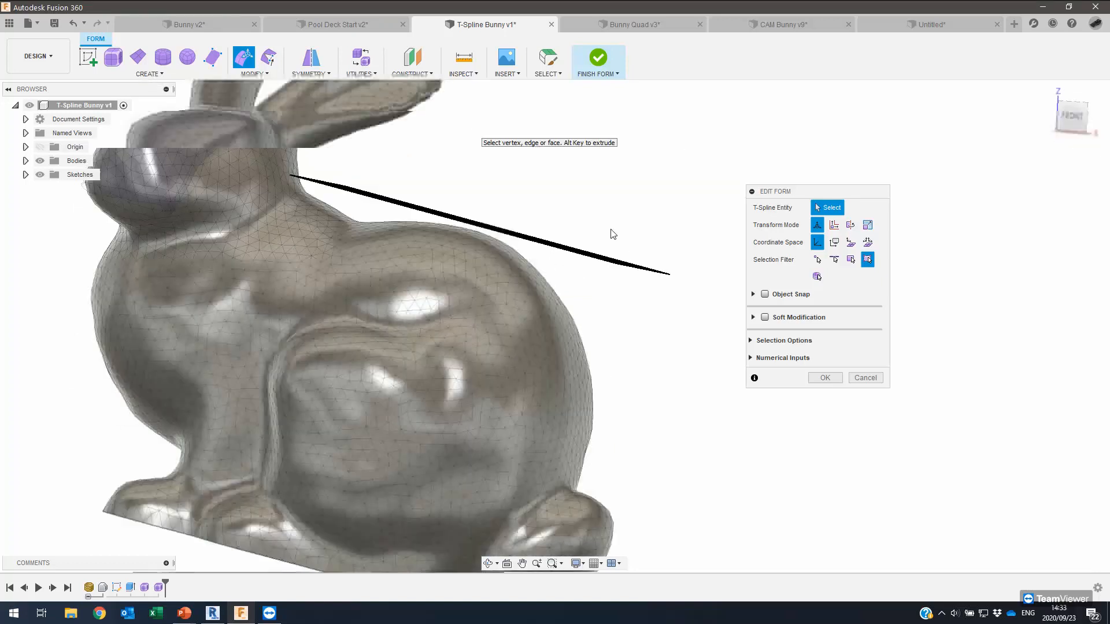
Select the plane's end row of faces and bend it downward, tilting it to 50° and 5°.
left_click(641, 137)
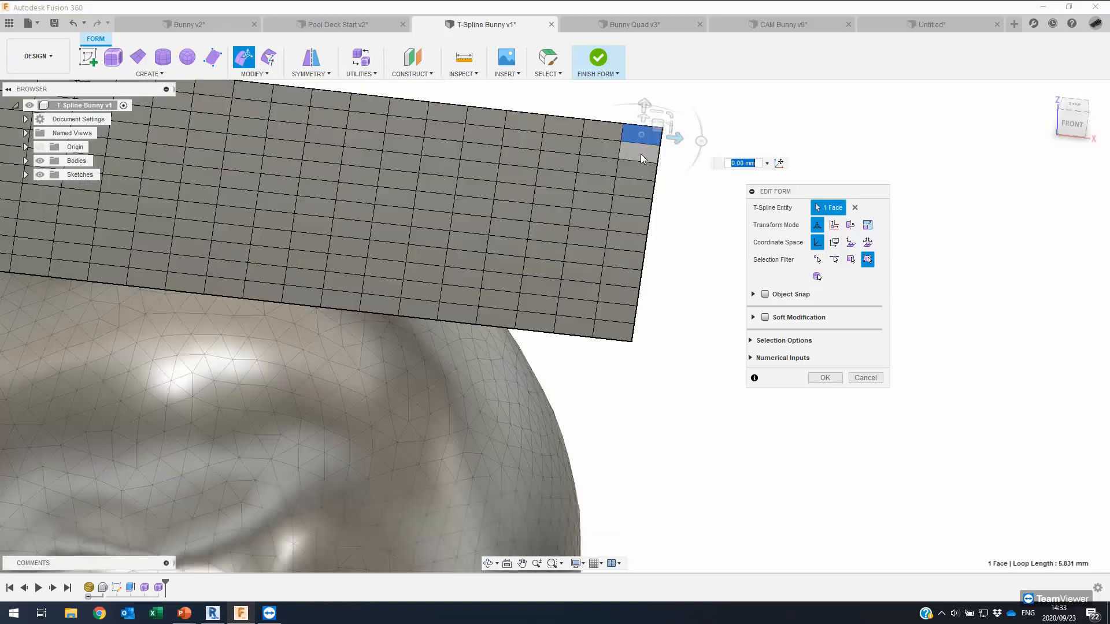
double_click(617, 210, "shift")
middle_click_drag(737, 139, 824, 163, "shift")
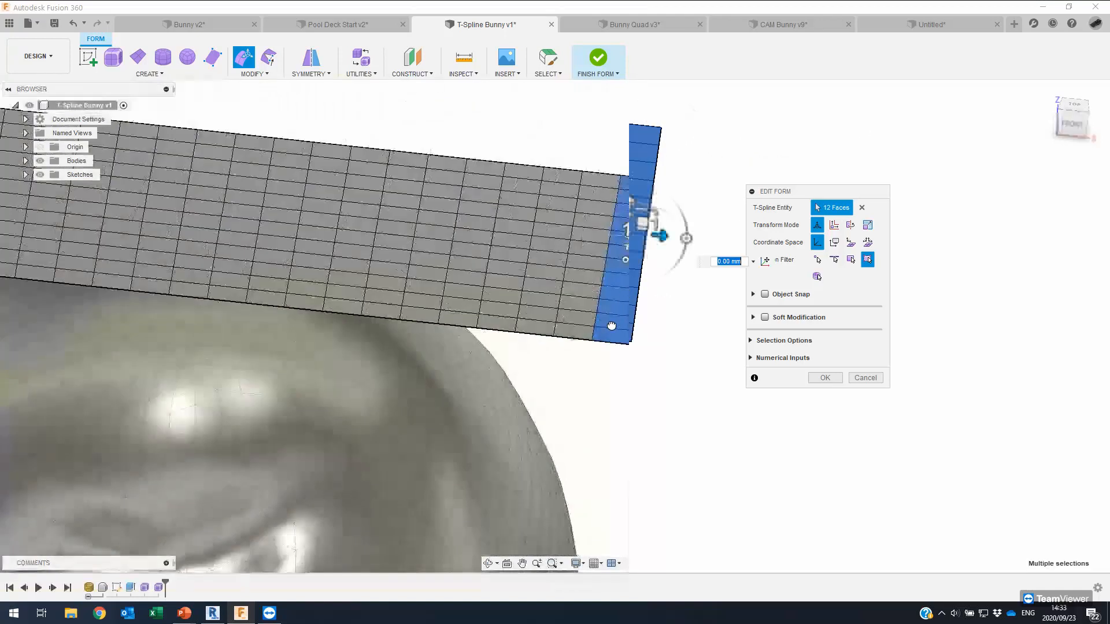
left_click_drag(655, 345, 632, 392)
middle_click_drag(641, 307, 603, 305, "shift")
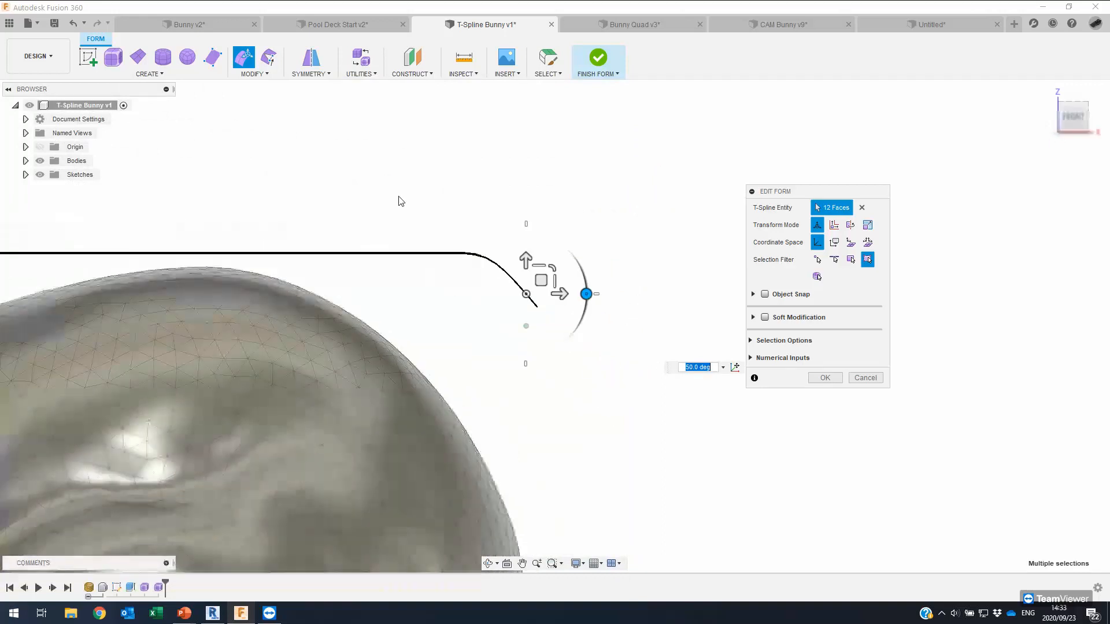
left_click_drag(517, 259, 541, 330, "alt")
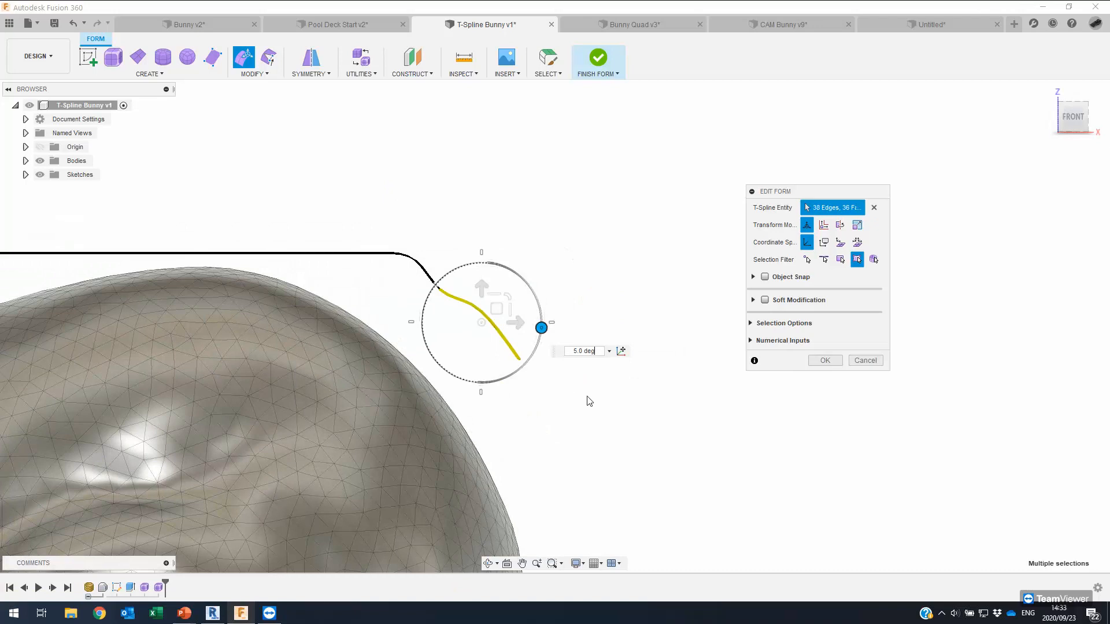
left_click(586, 396)
Window-select the lower band of the bent end, lower it, rotate it 10°, and finish the form.
left_click_drag(398, 223, 406, 231)
left_click(551, 367)
left_click_drag(517, 336, 415, 210)
middle_click_drag(519, 299, 544, 74, "shift")
left_click(545, 74)
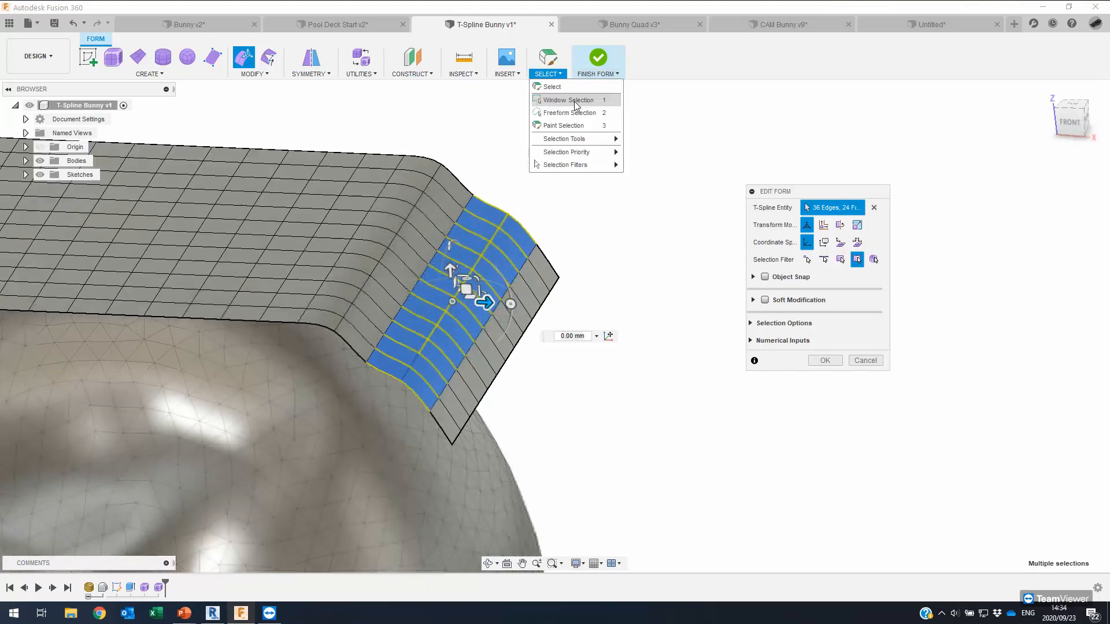
left_click(563, 143)
middle_click_drag(555, 360, 619, 248, "shift")
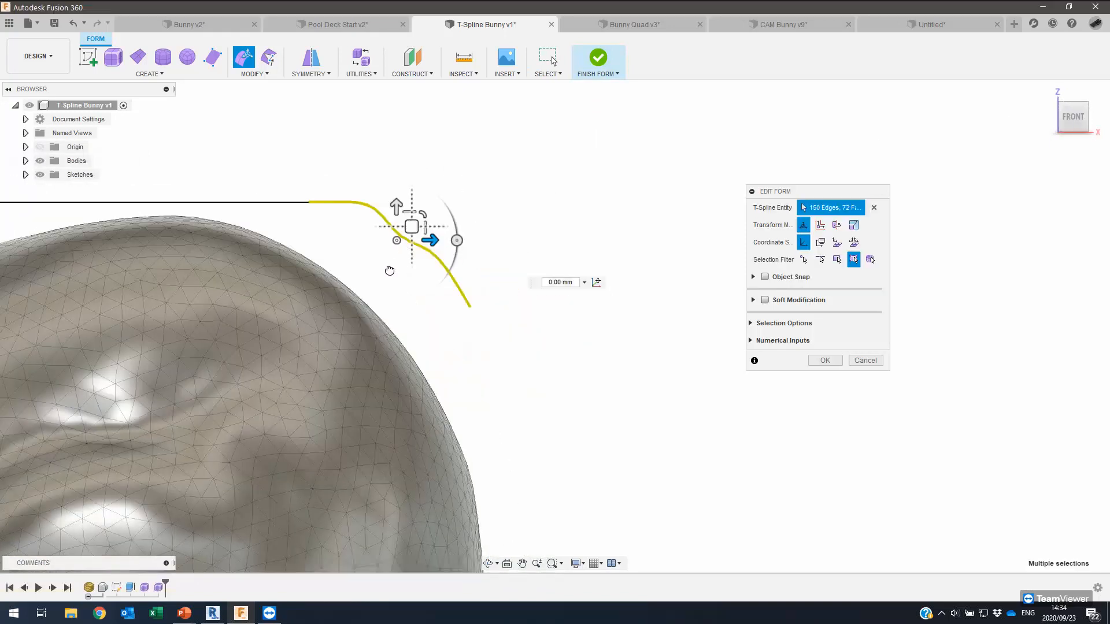
left_click_drag(411, 226, 439, 293)
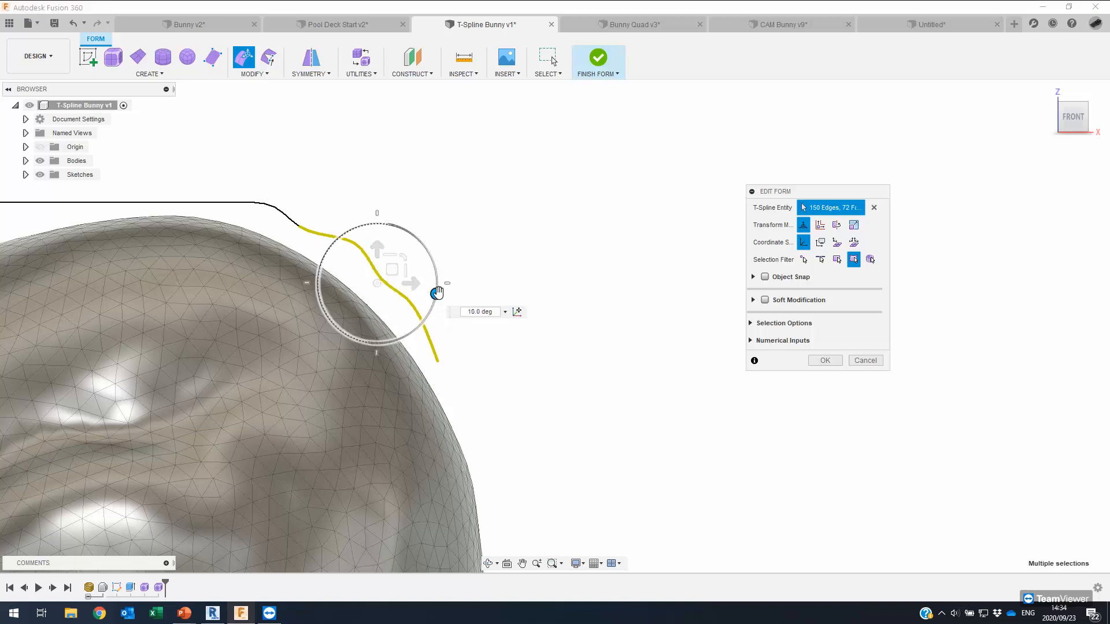
left_click(828, 362)
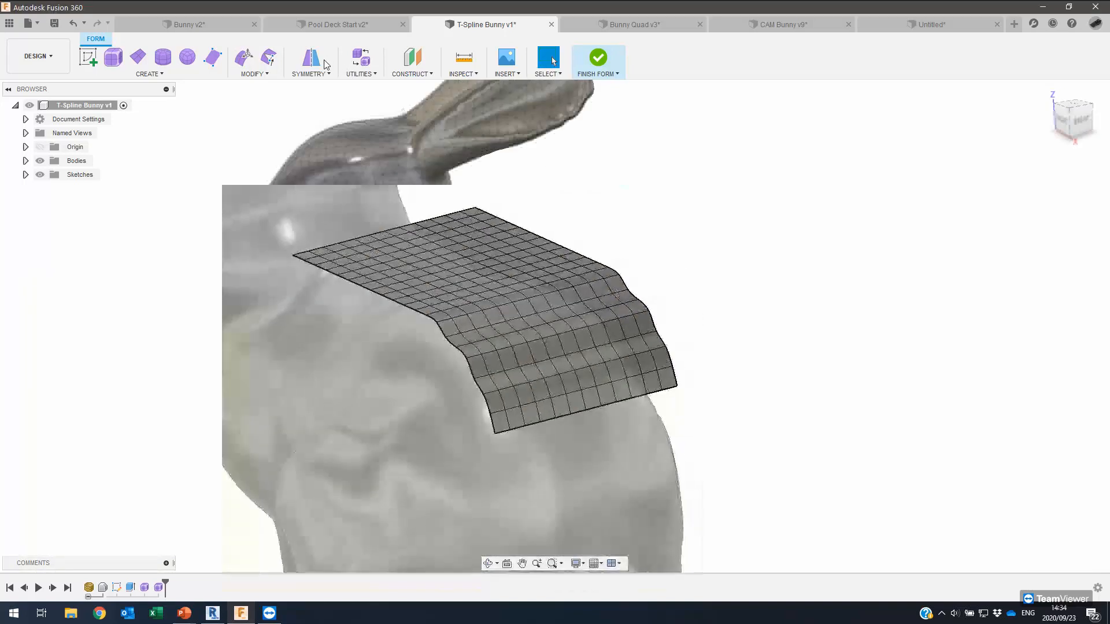
Pull all 273 vertices of the T-spline plane onto the bunny mesh's Surface Points.
left_click(267, 75)
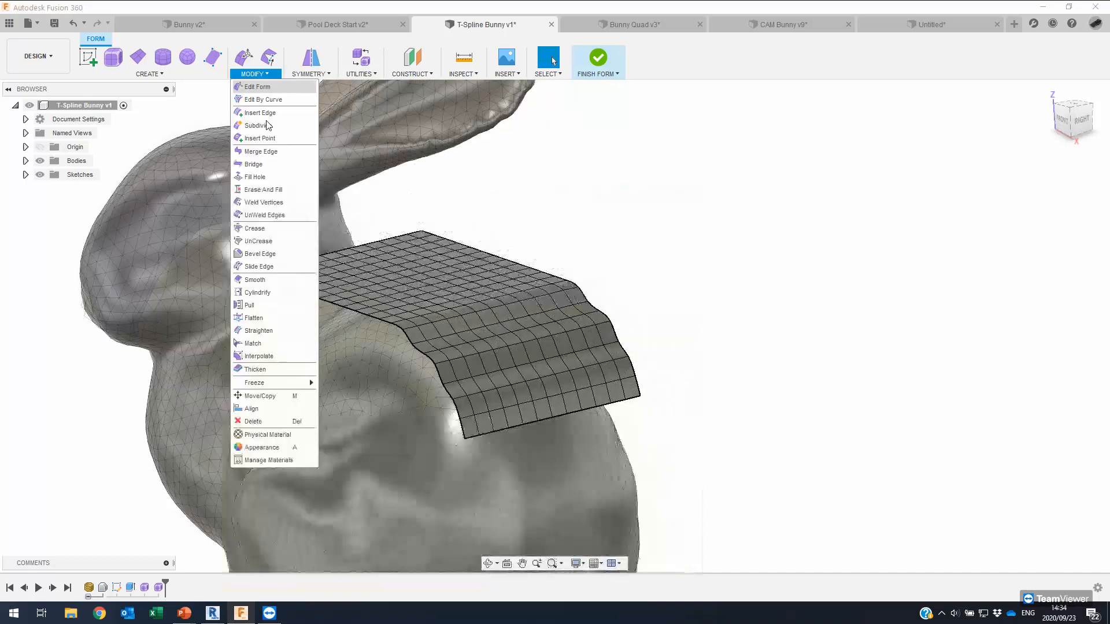
left_click(253, 305)
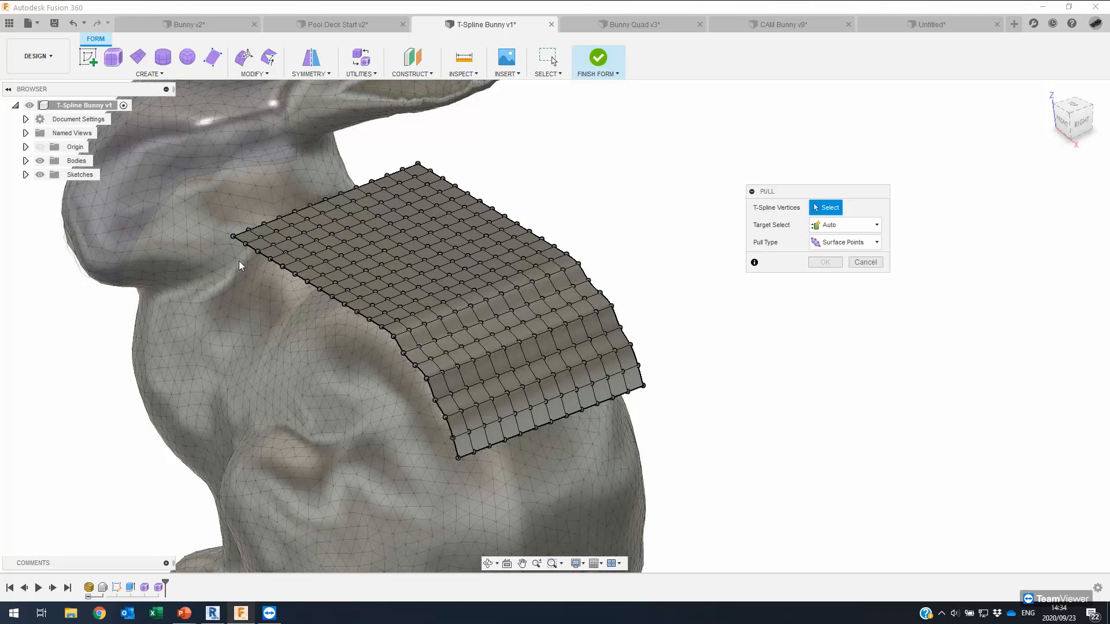
middle_click_drag(599, 159, 239, 213, "shift")
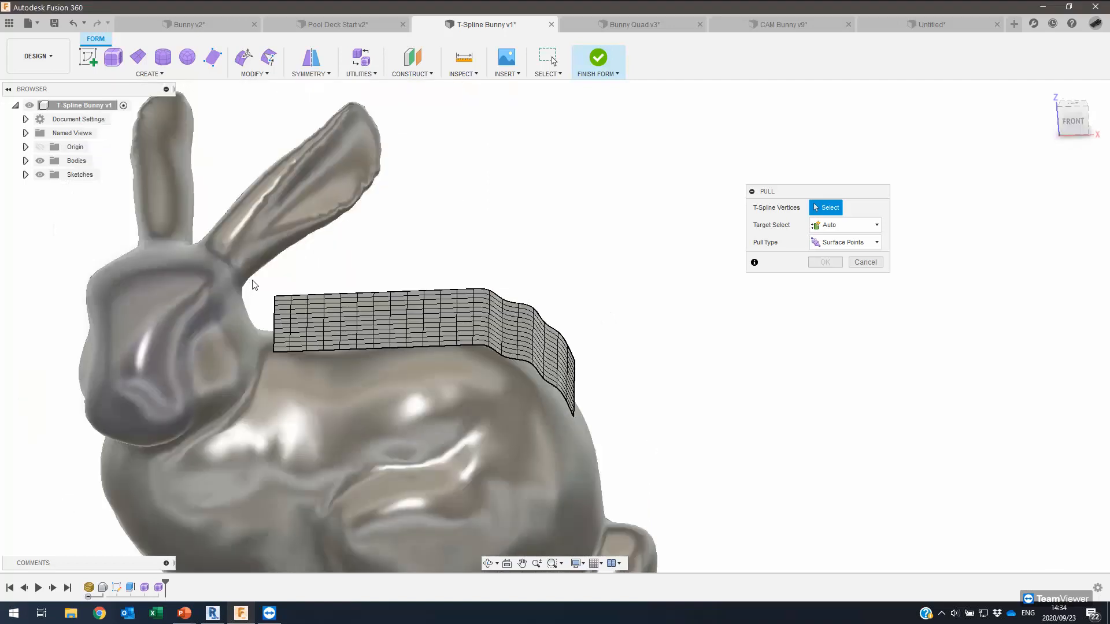
key("ctrl+a")
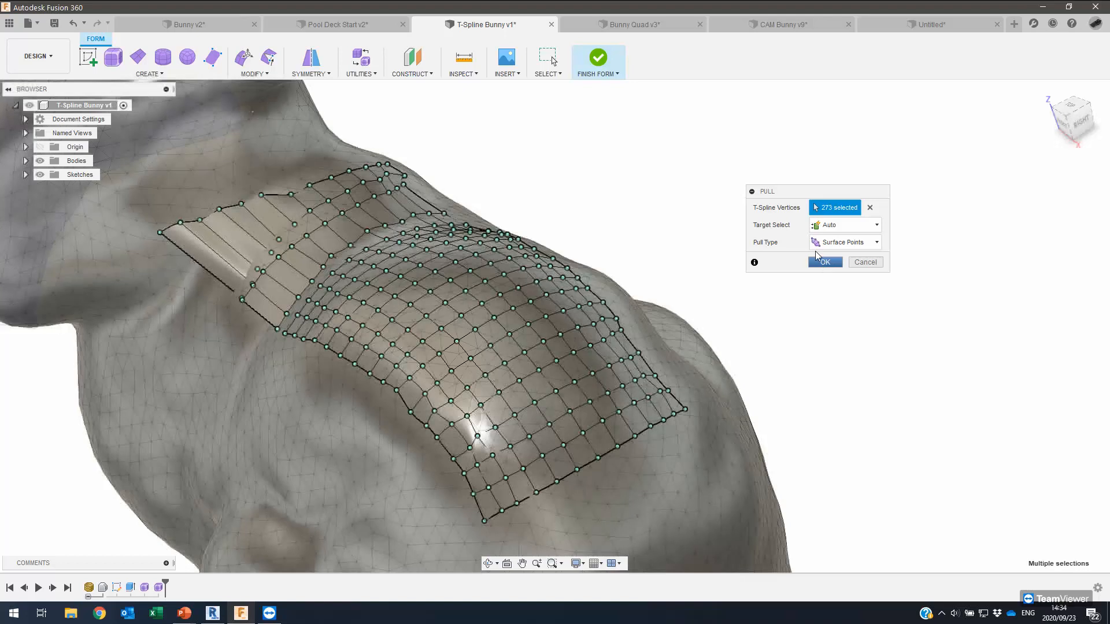
key("Return")
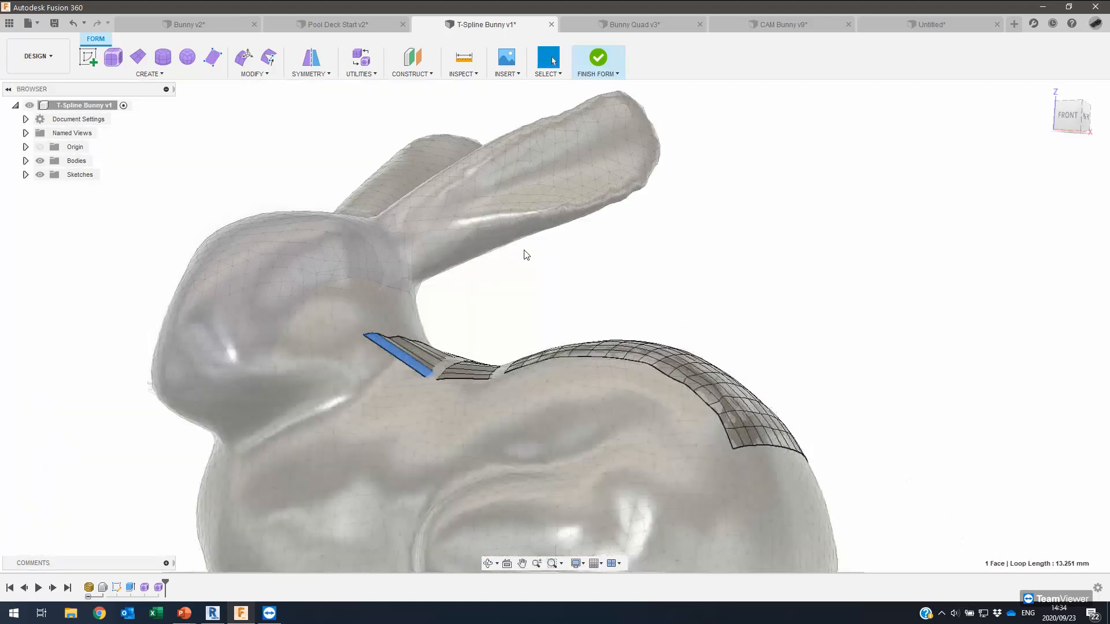
middle_click_drag(525, 250, 519, 250, "shift")
In the browser, keep MeshBody1 visible and turn off the visibility of the T-spline patch Body3.
middle_click_drag(344, 332, 527, 189, "shift")
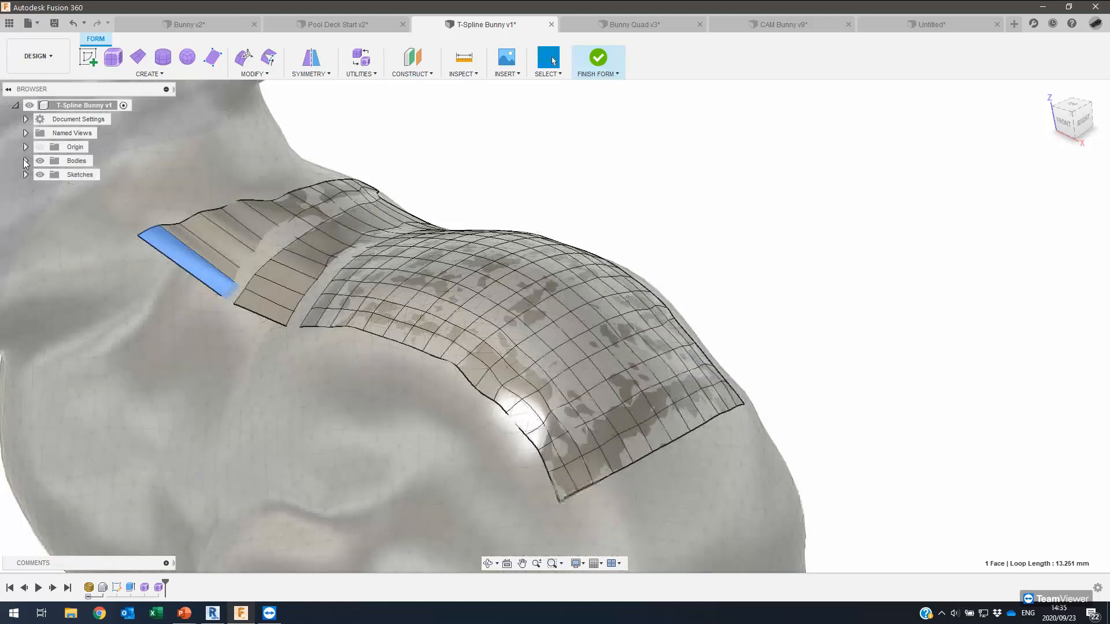
left_click(25, 162)
left_click(51, 174)
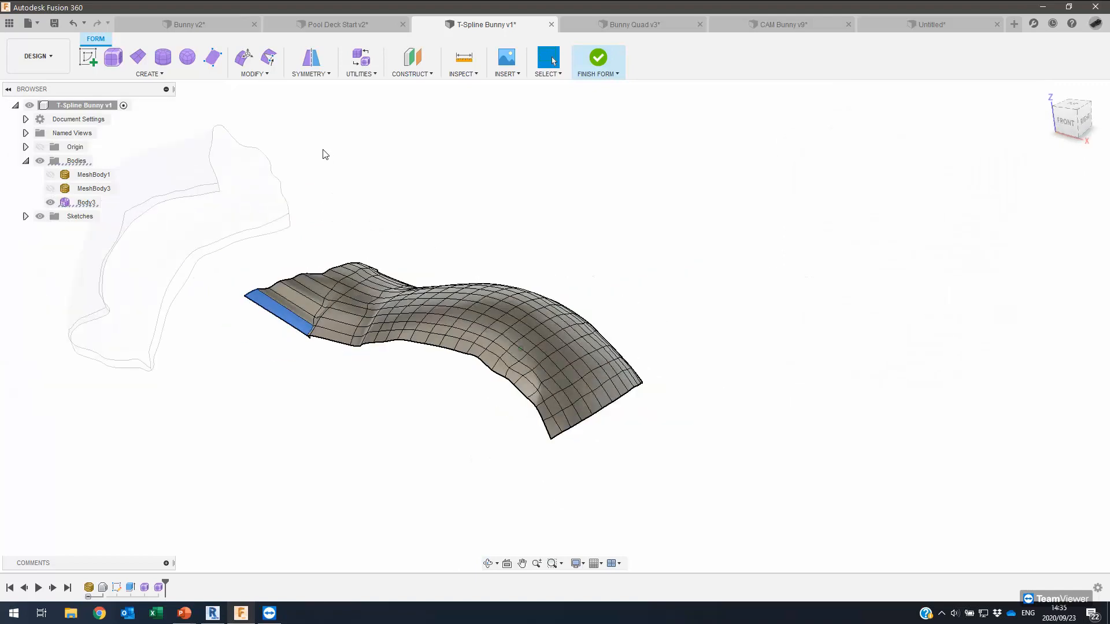
left_click(50, 188)
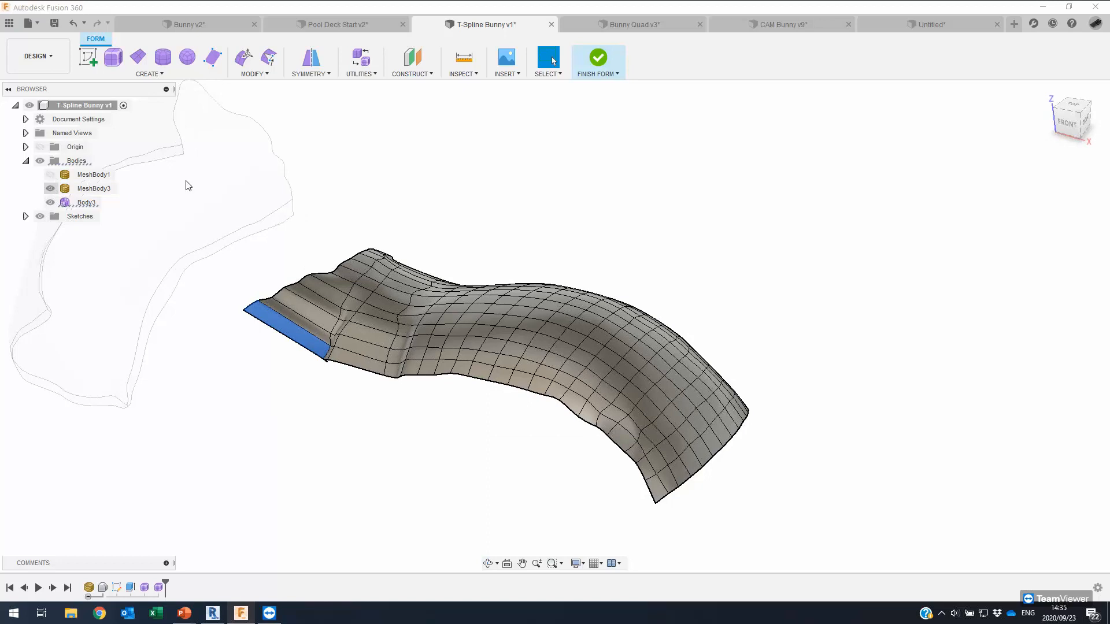
left_click(51, 175)
left_click(51, 189)
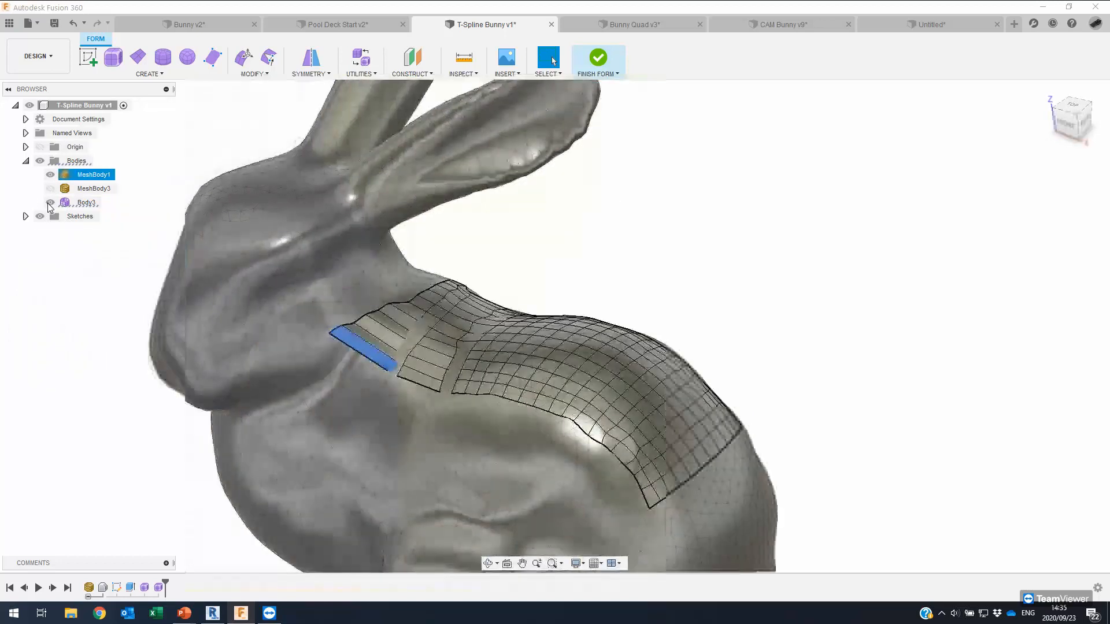
left_click(51, 202)
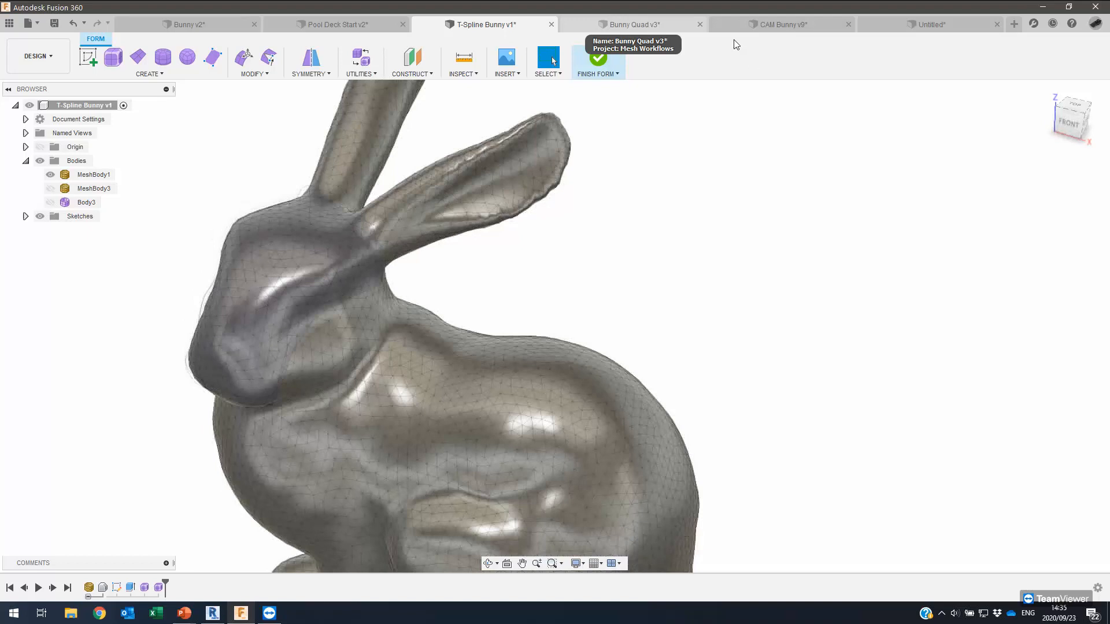
left_click(703, 30)
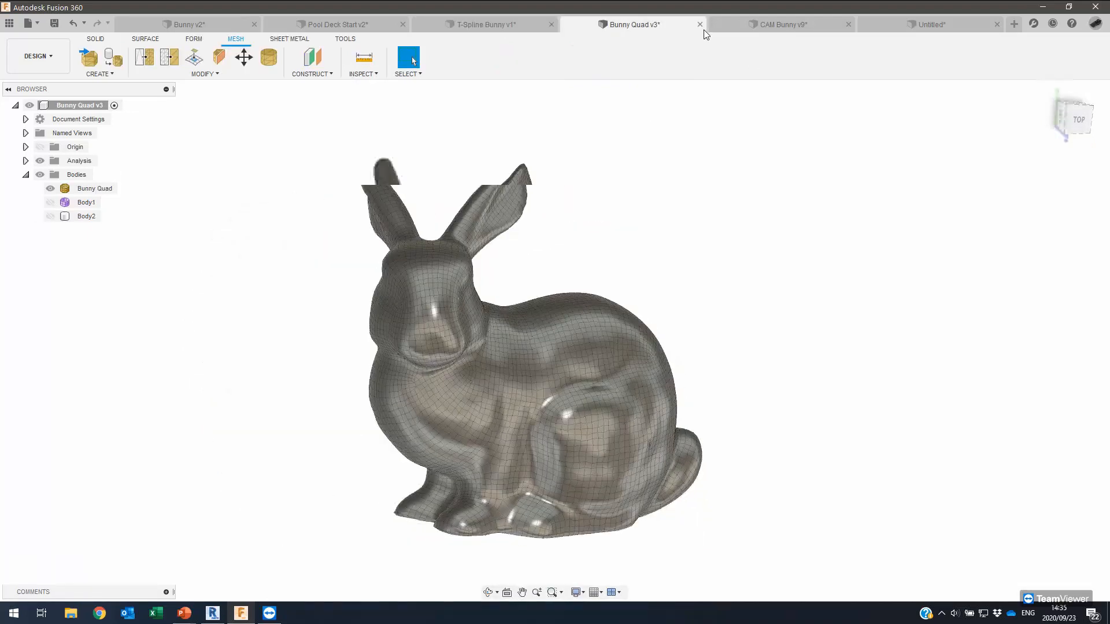
Orbit and zoom around the Bunny Quad v3 bunny's head to inspect its even quad mesh.
middle_click_drag(701, 128, 714, 144, "shift")
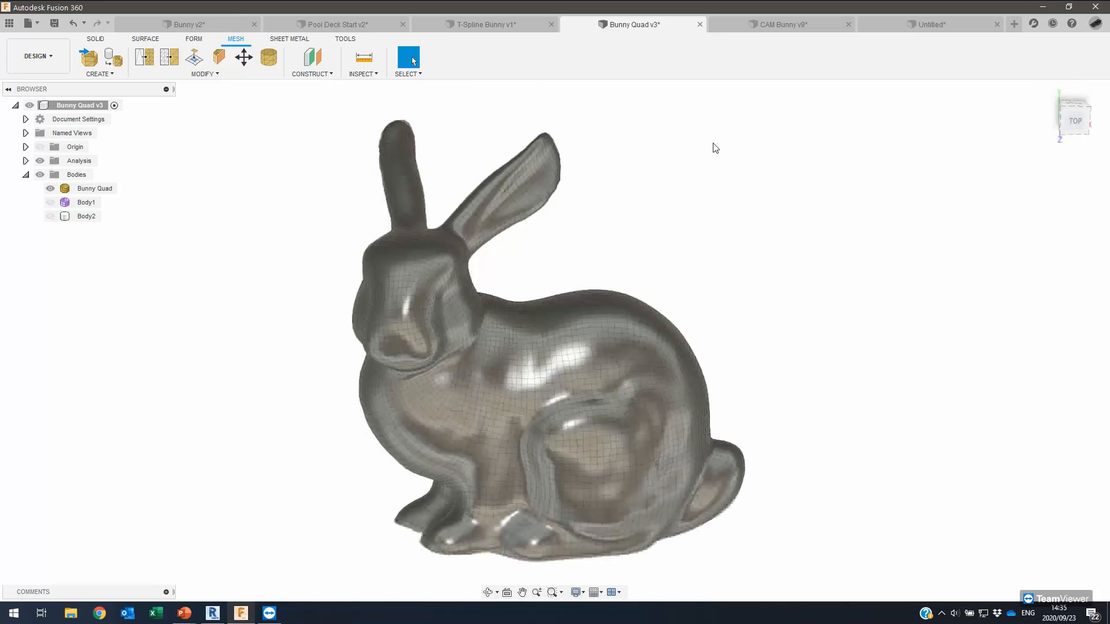
scroll(715, 148, "up", 3)
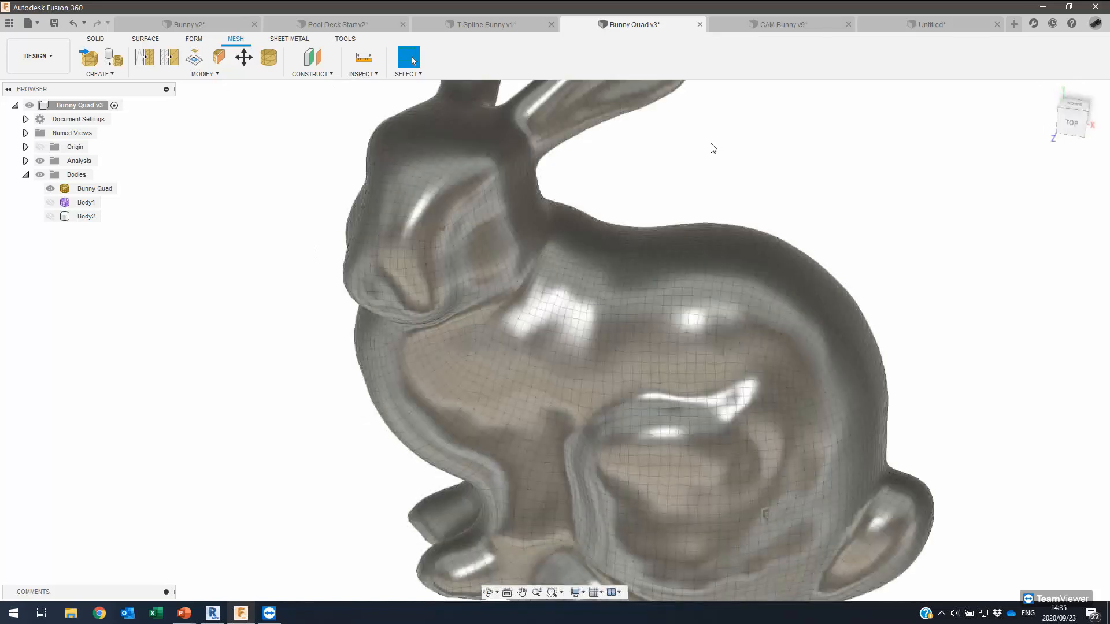
scroll(702, 134, "up", 2)
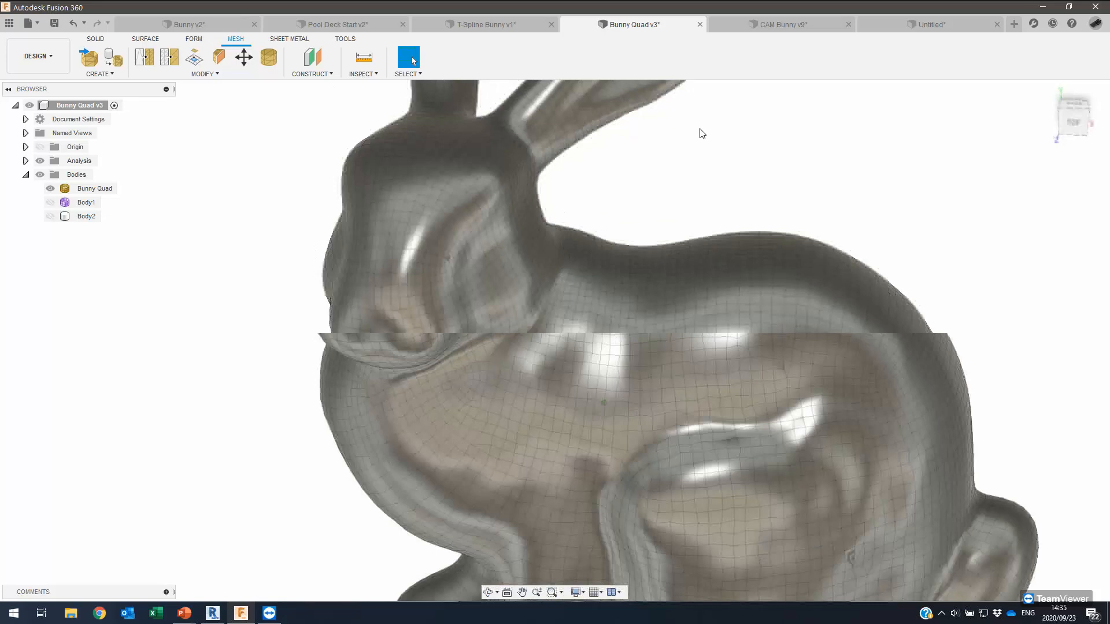
scroll(702, 134, "up", 2)
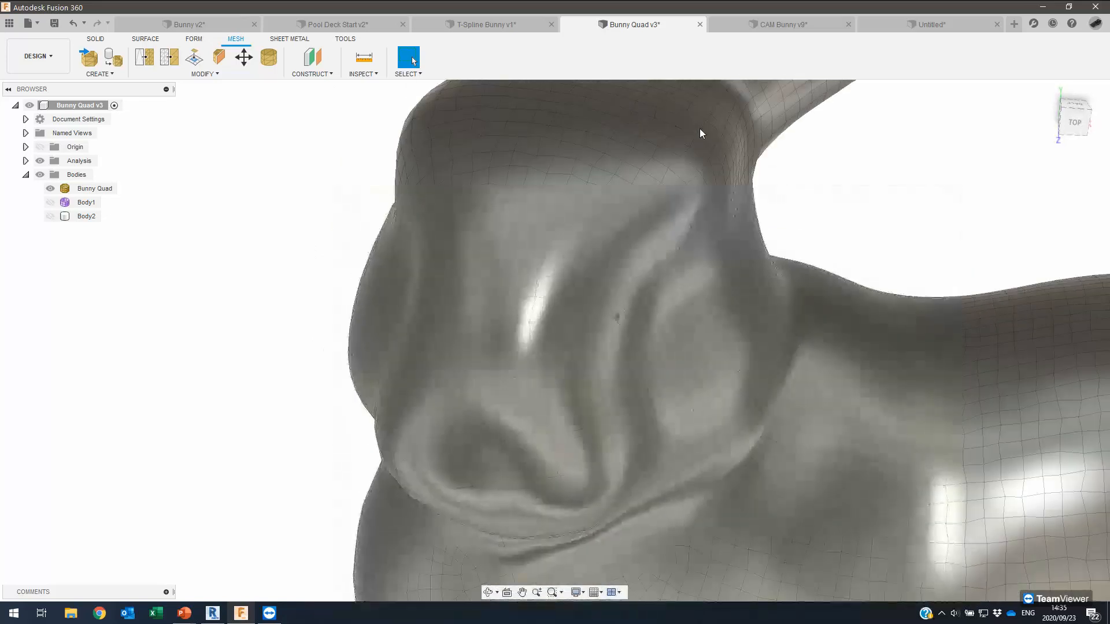
scroll(701, 134, "up", 2)
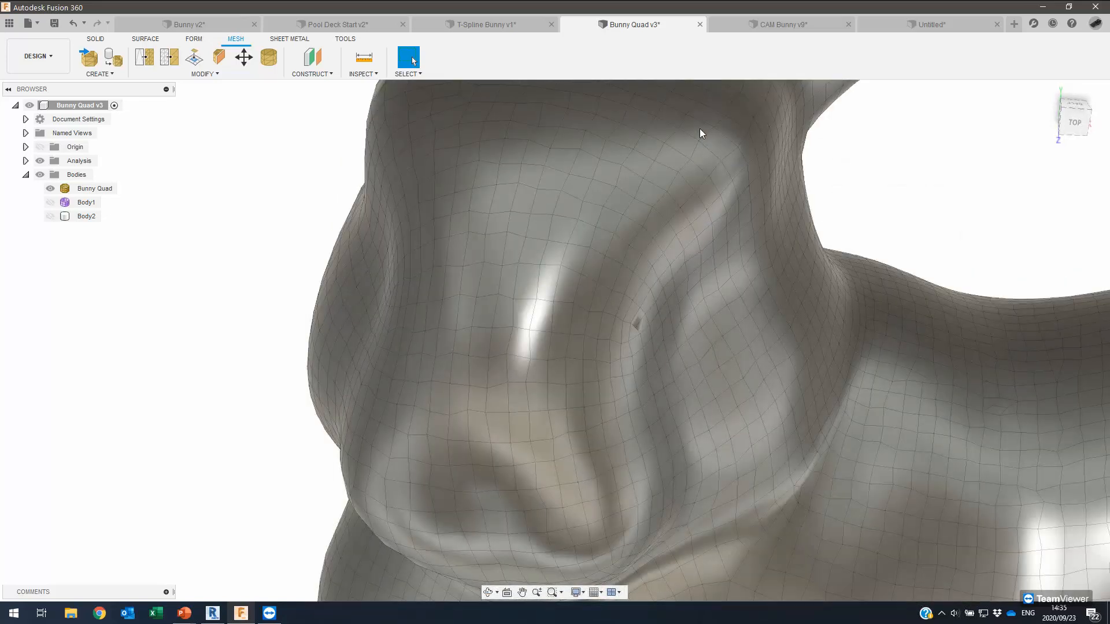
scroll(700, 129, "up", 1)
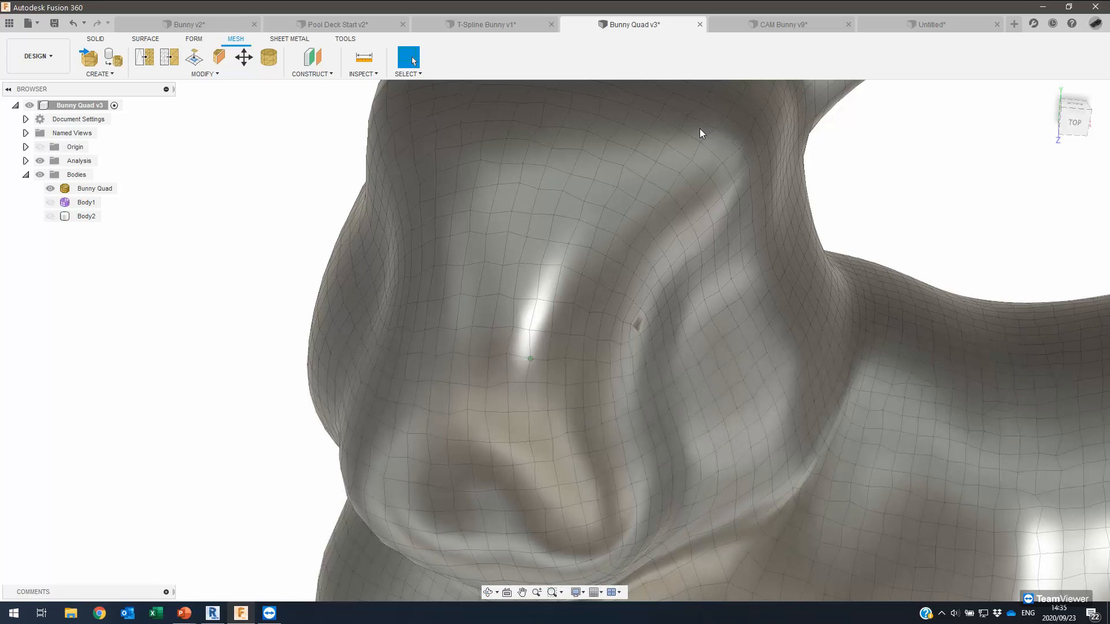
scroll(699, 128, "down", 4)
scroll(726, 155, "down", 3)
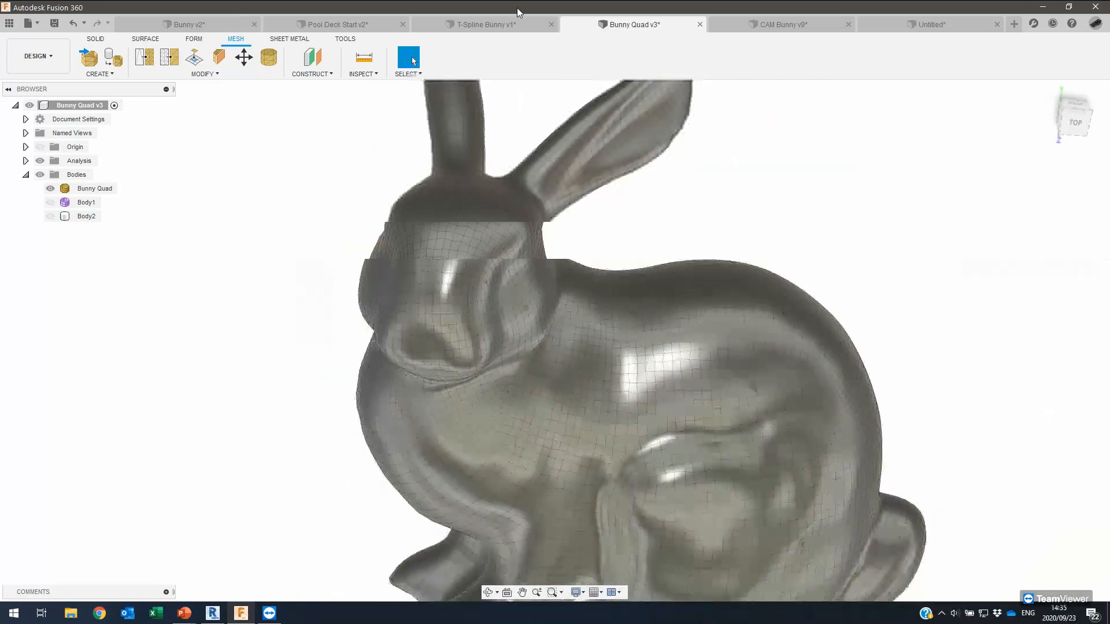
left_click(616, 131)
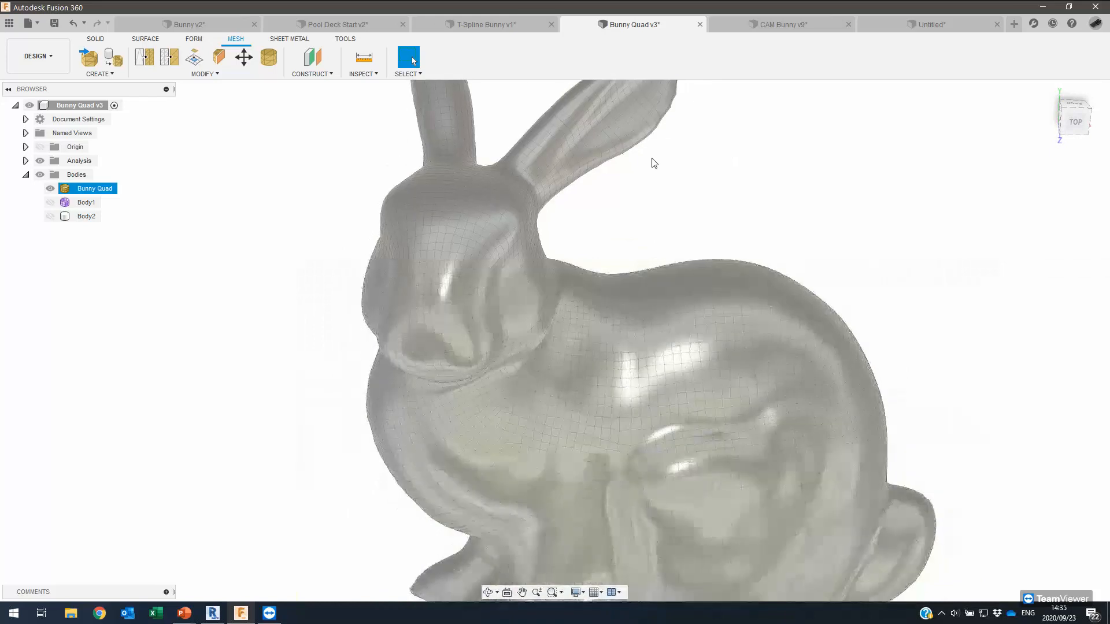
left_click(654, 167)
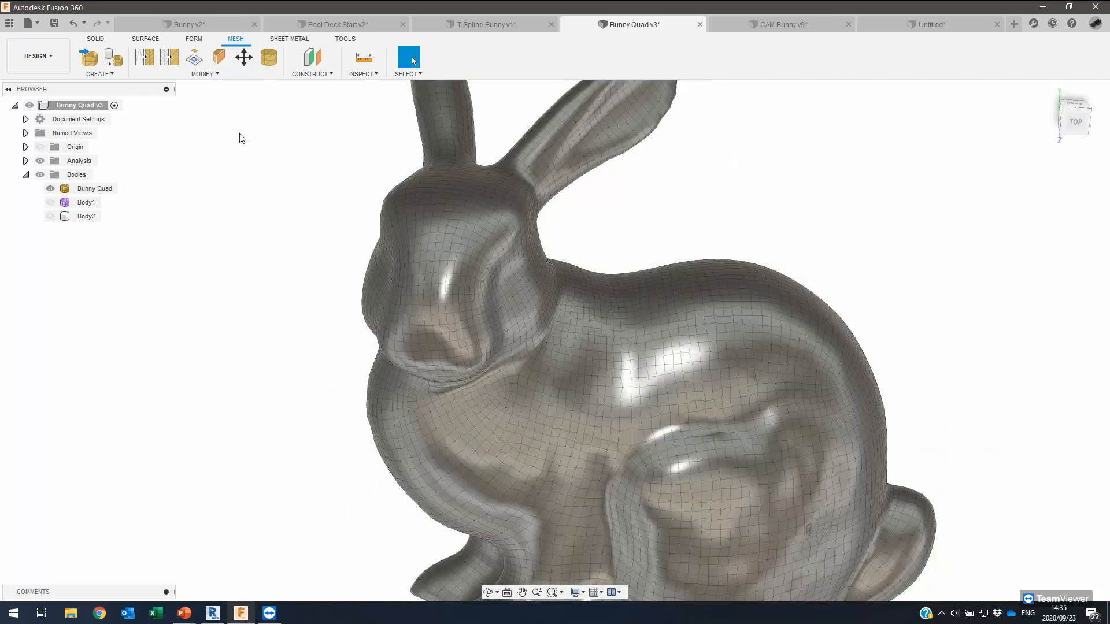
scroll(258, 162, "down", 2)
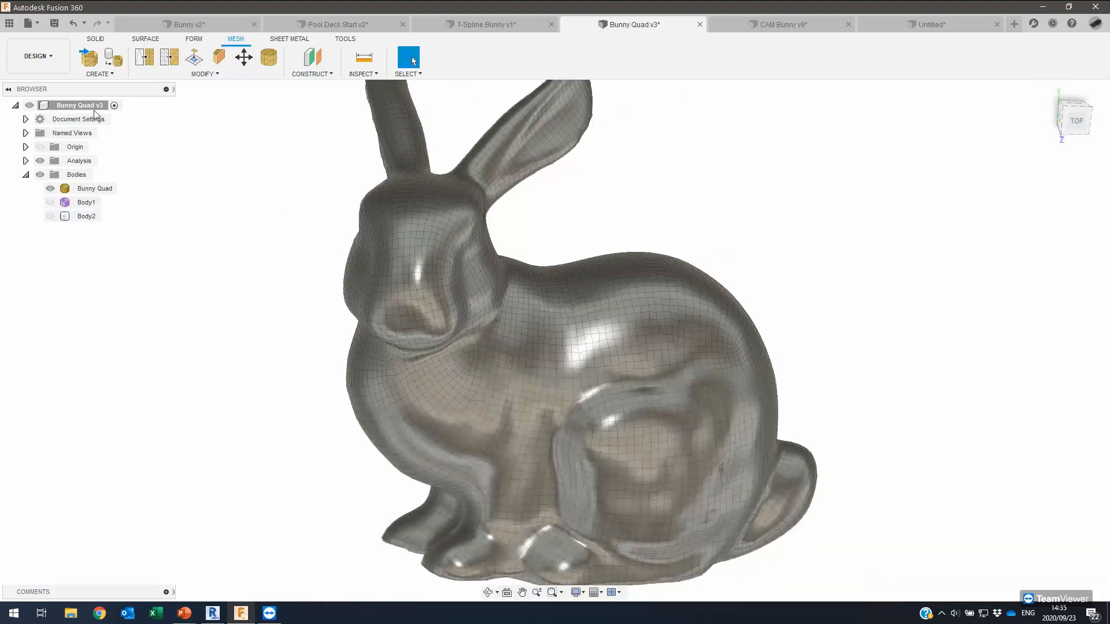
middle_click_drag(78, 188, 78, 192, "shift")
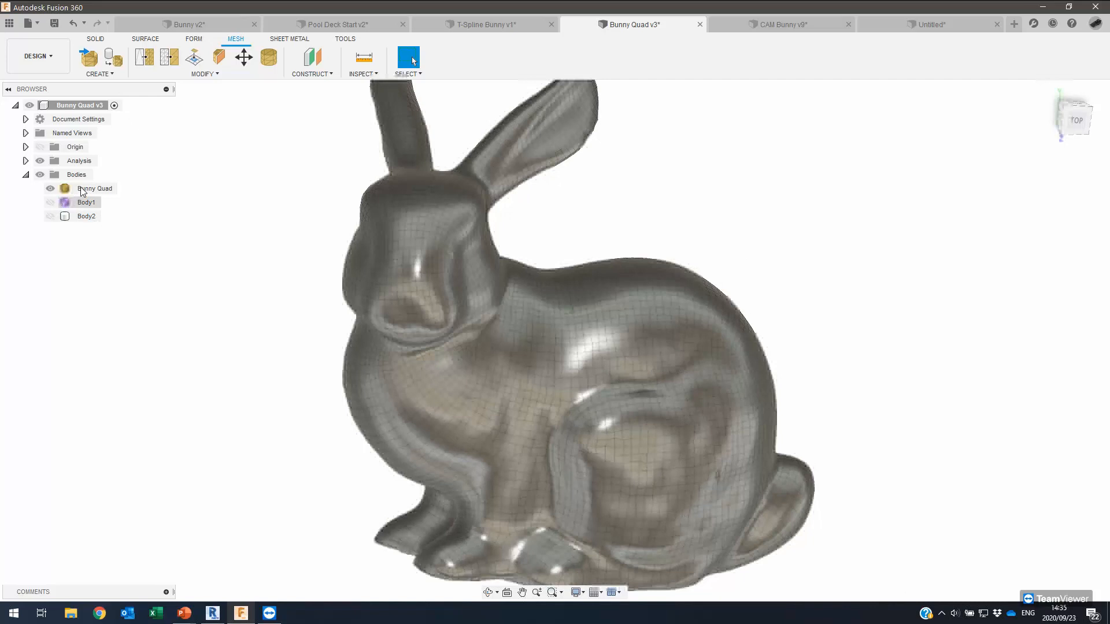
right_click(82, 191)
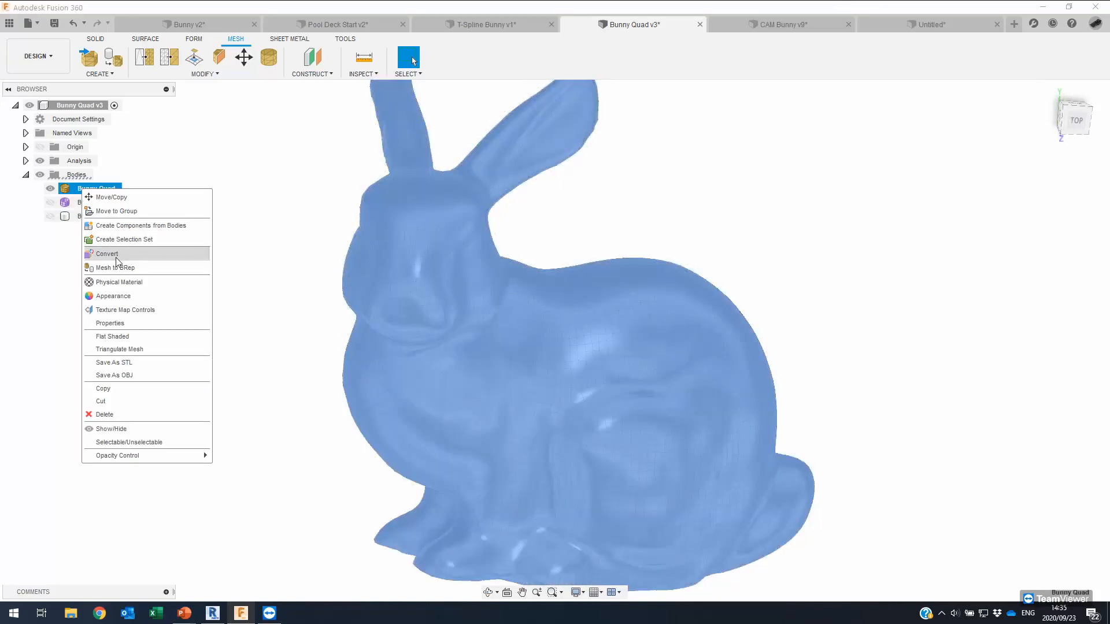
left_click(153, 156)
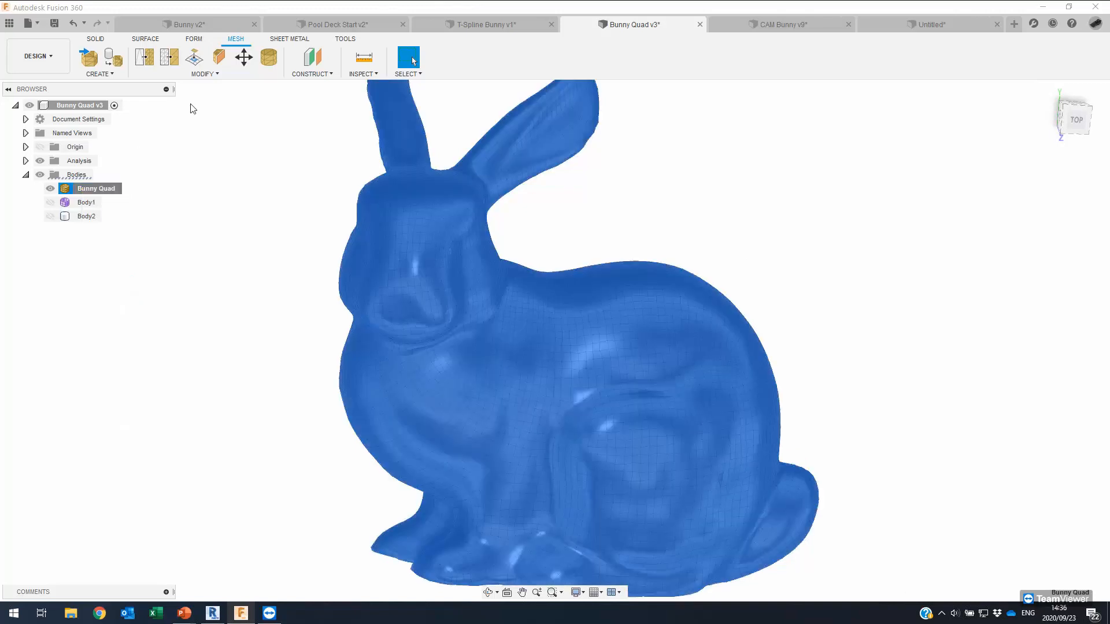
left_click(435, 29)
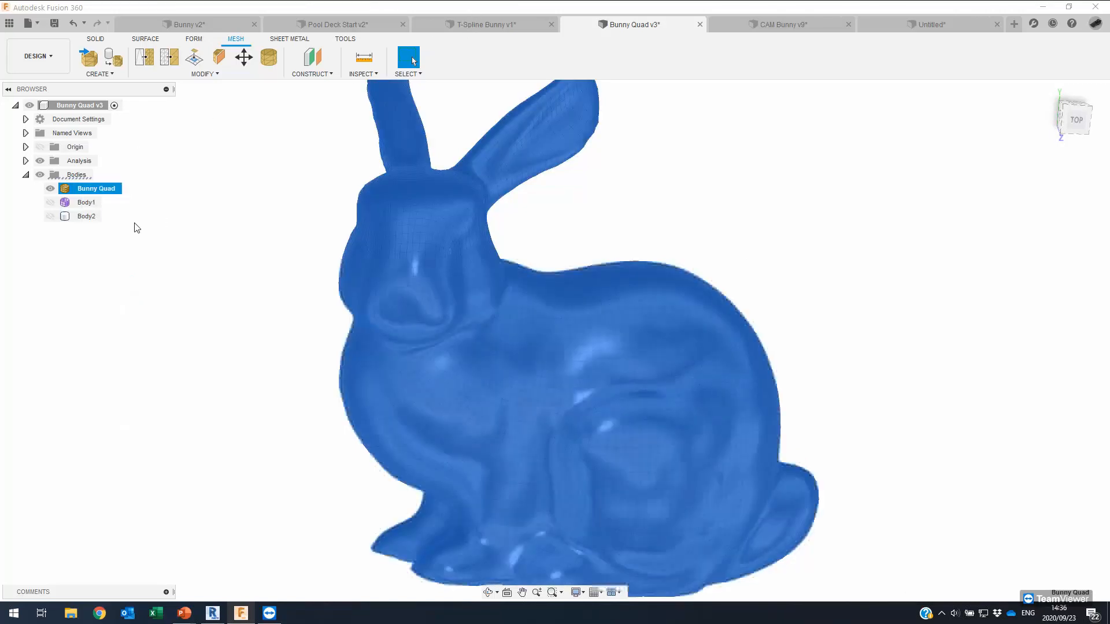
left_click(91, 176)
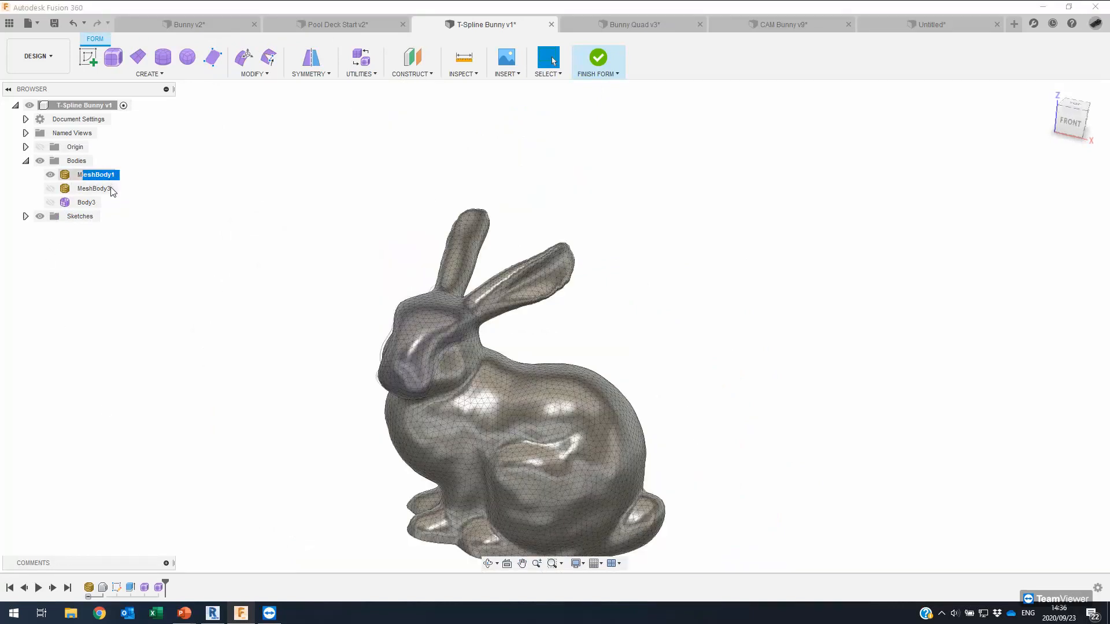
right_click(109, 176)
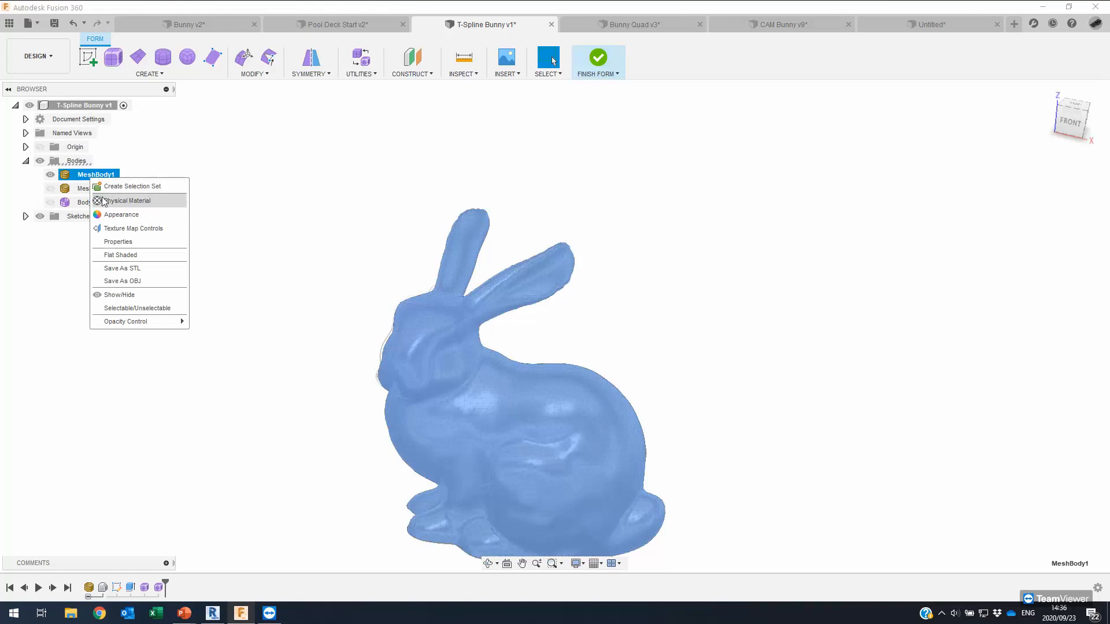
left_click(81, 191, "ctrl")
right_click(80, 193)
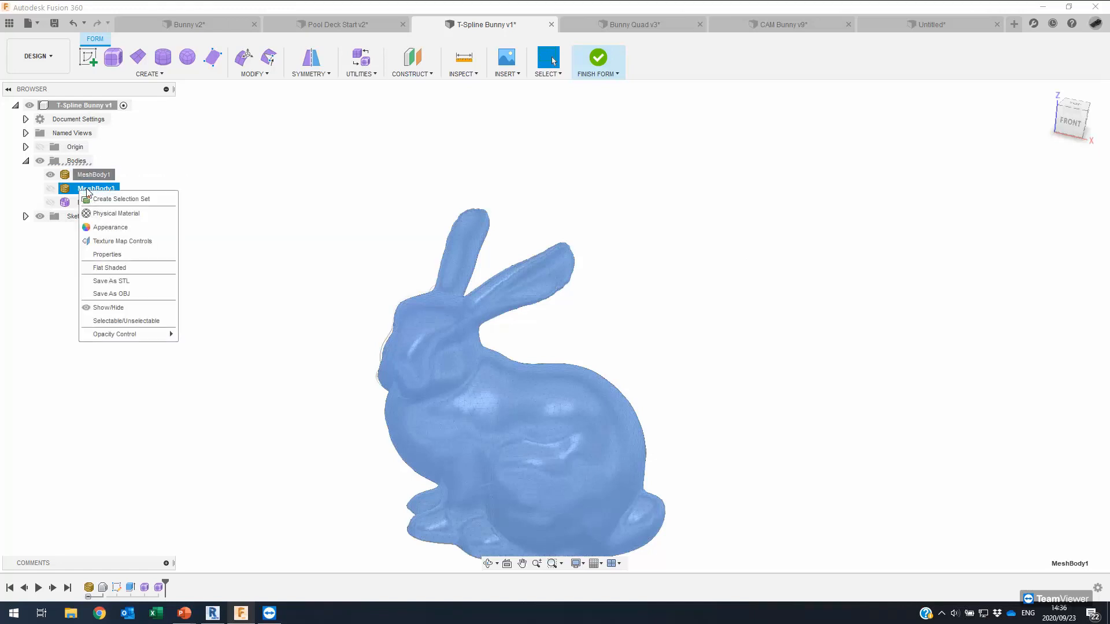
left_click(172, 171)
left_click(650, 23)
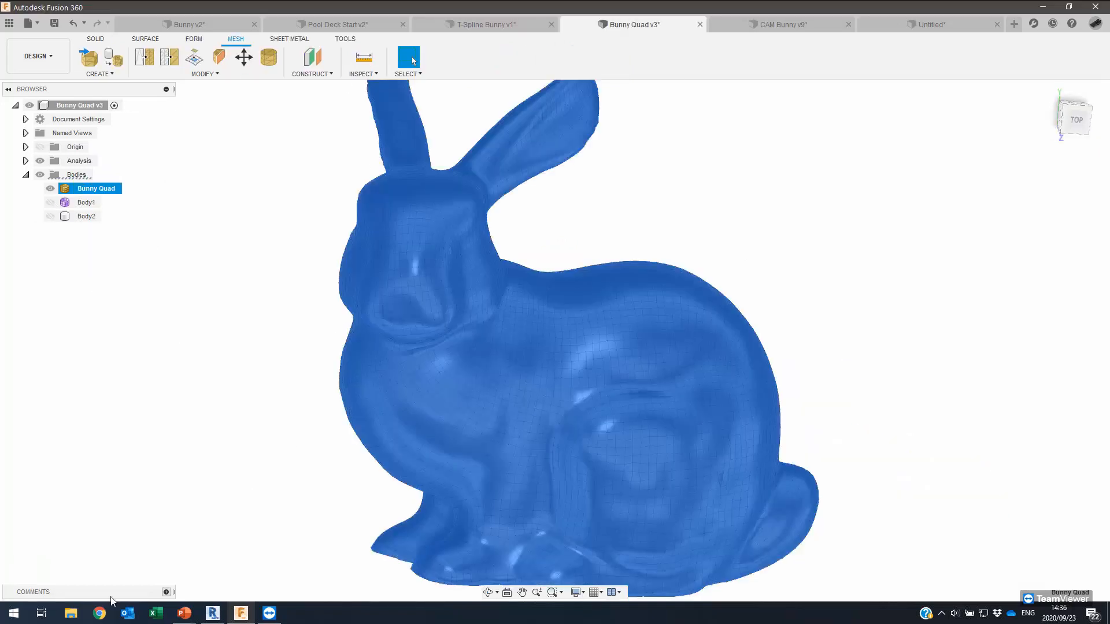
Convert the Bunny Quad mesh using Quad Mesh to T-Splines with Operation set to New Body.
left_click(271, 353)
scroll(265, 318, "down", 2)
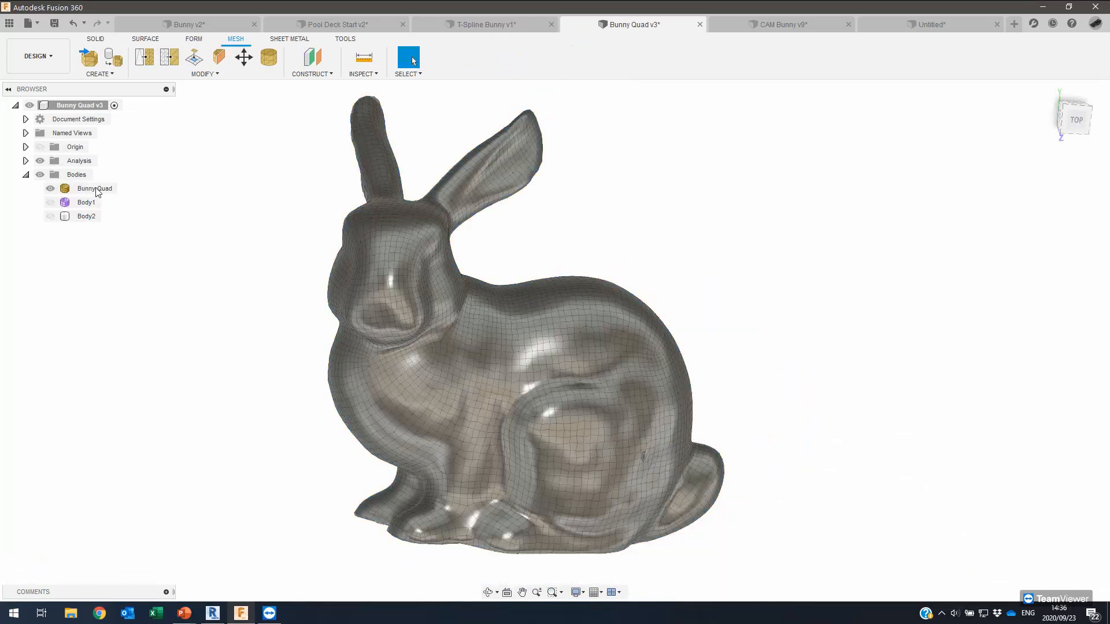
right_click(96, 190)
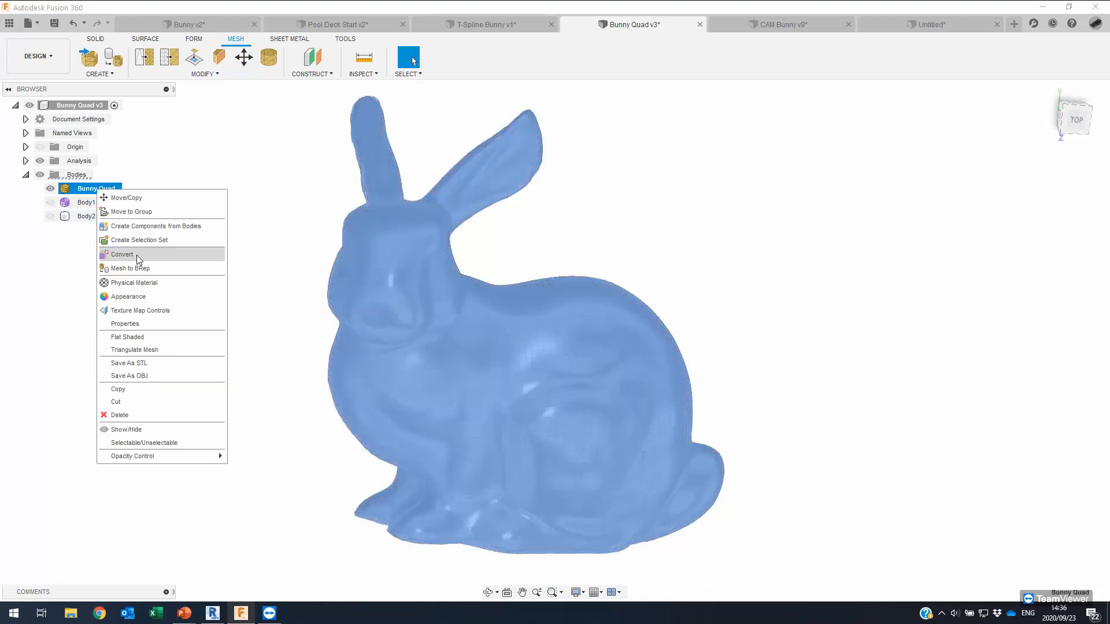
left_click(136, 255)
left_click(866, 213)
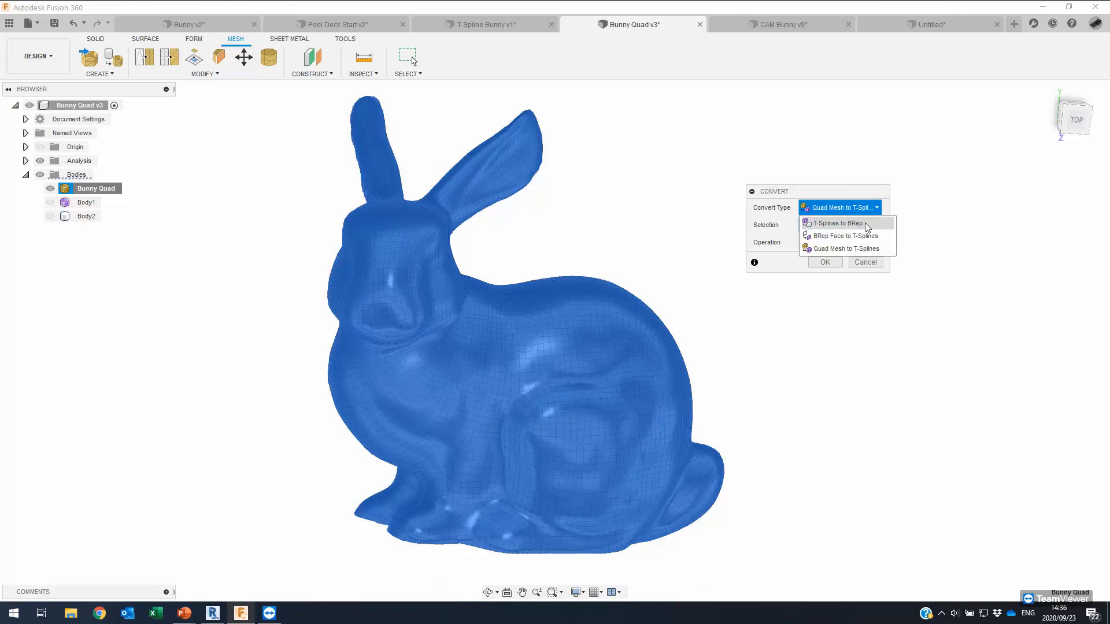
left_click(834, 249)
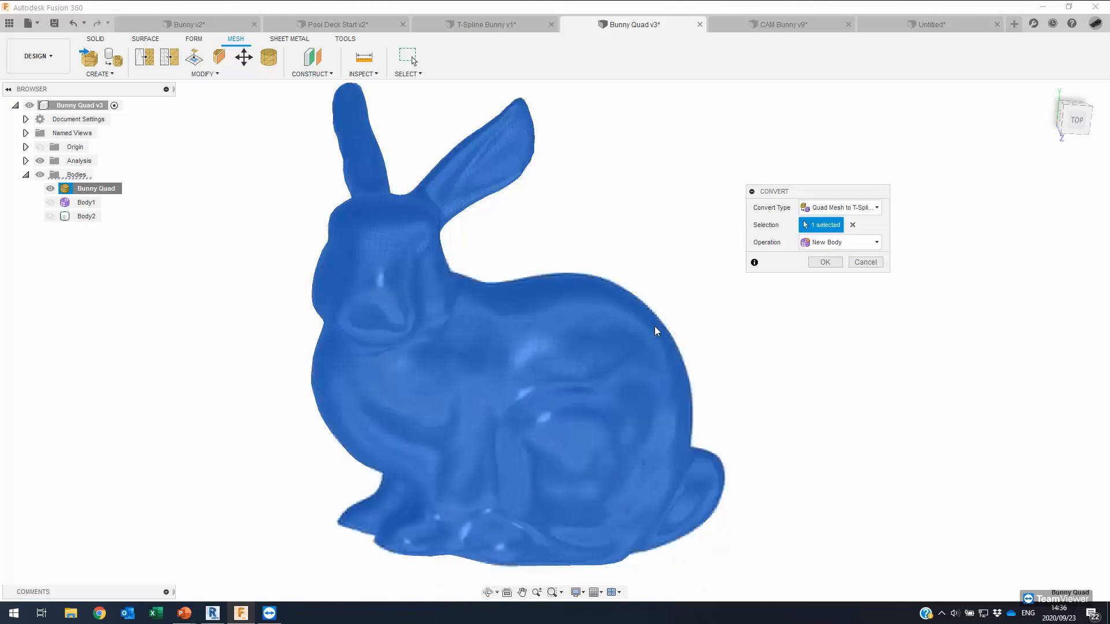
left_click(861, 243)
left_click(852, 247)
left_click(818, 263)
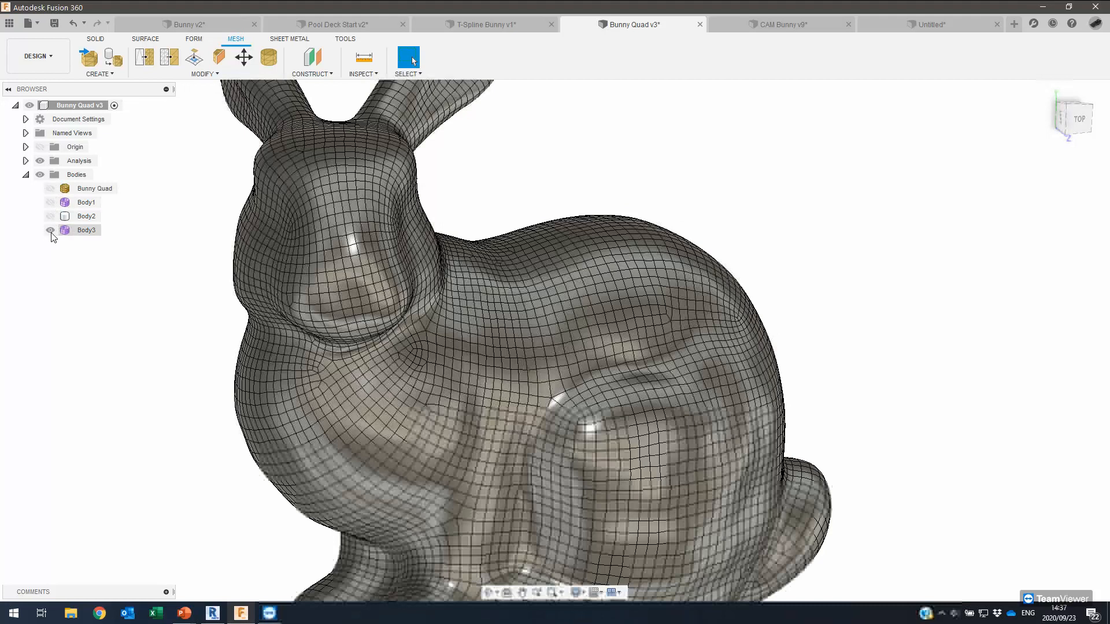
Show Body3, select four T-spline faces and pull them outward into a raised bump.
left_click(51, 232)
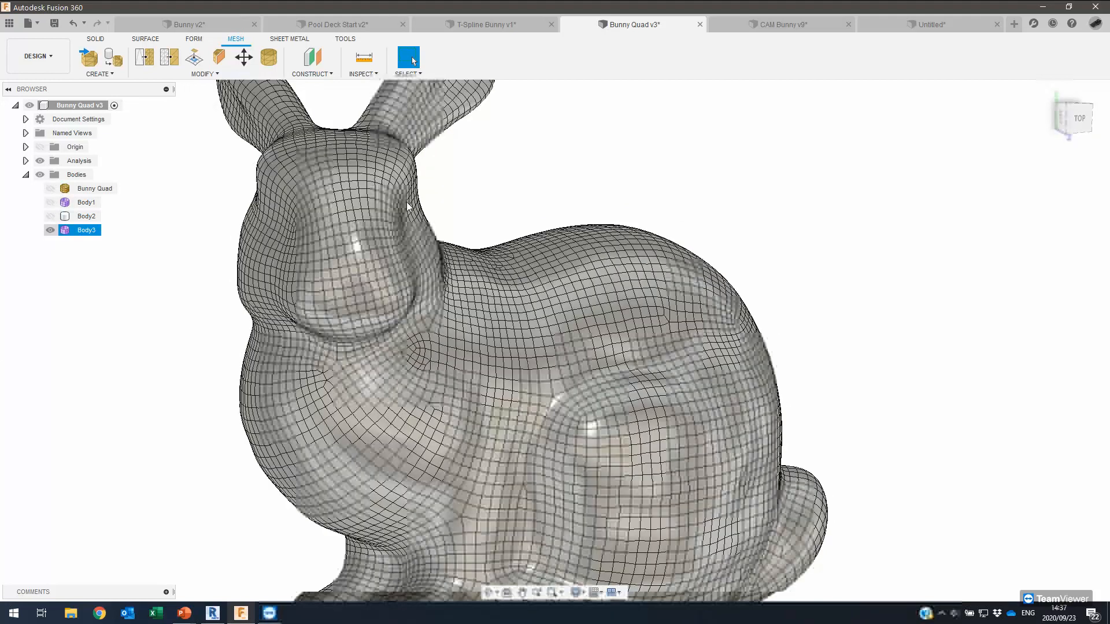
middle_click_drag(407, 203, 401, 210, "shift")
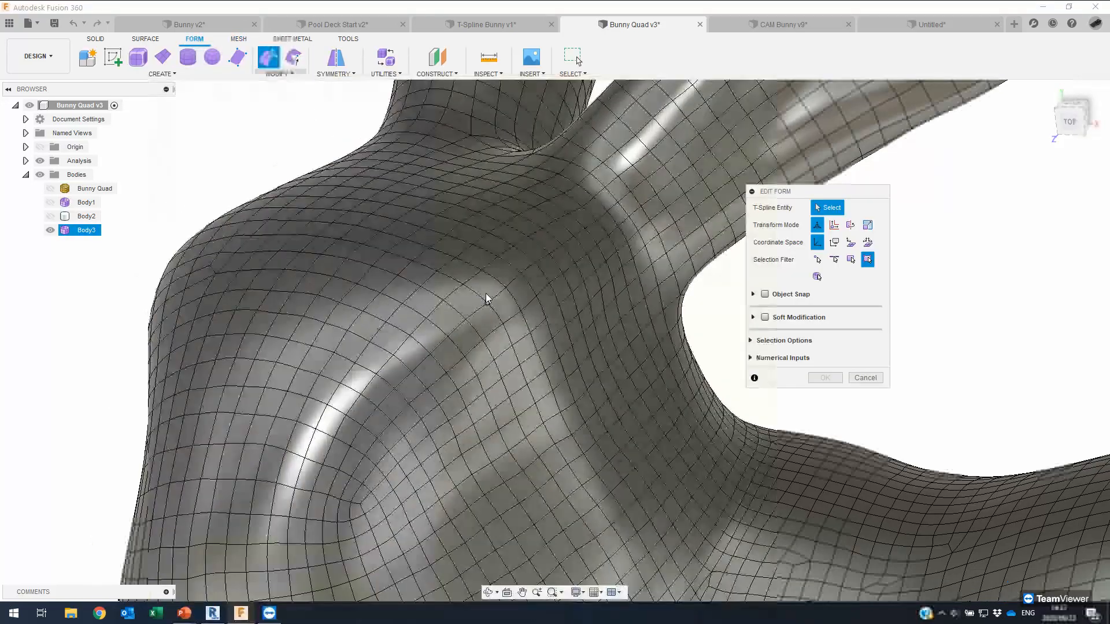
left_click(481, 285)
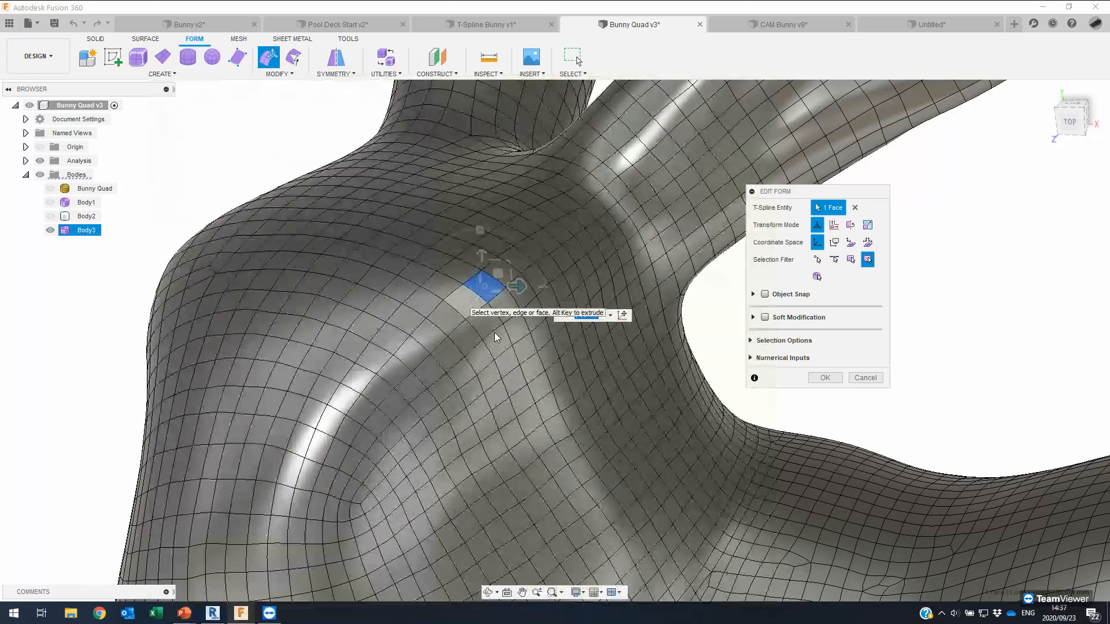
left_click(496, 309, "ctrl")
left_click(508, 299, "ctrl")
middle_click_drag(530, 301, 489, 328, "shift")
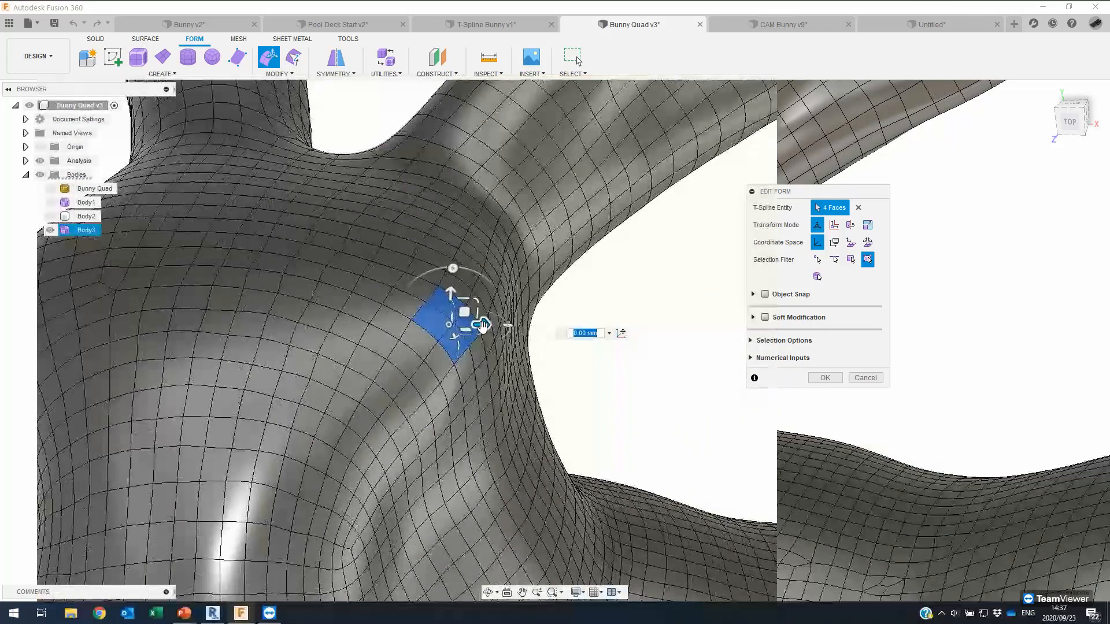
left_click_drag(481, 319, 482, 246)
middle_click_drag(478, 246, 304, 255, "shift")
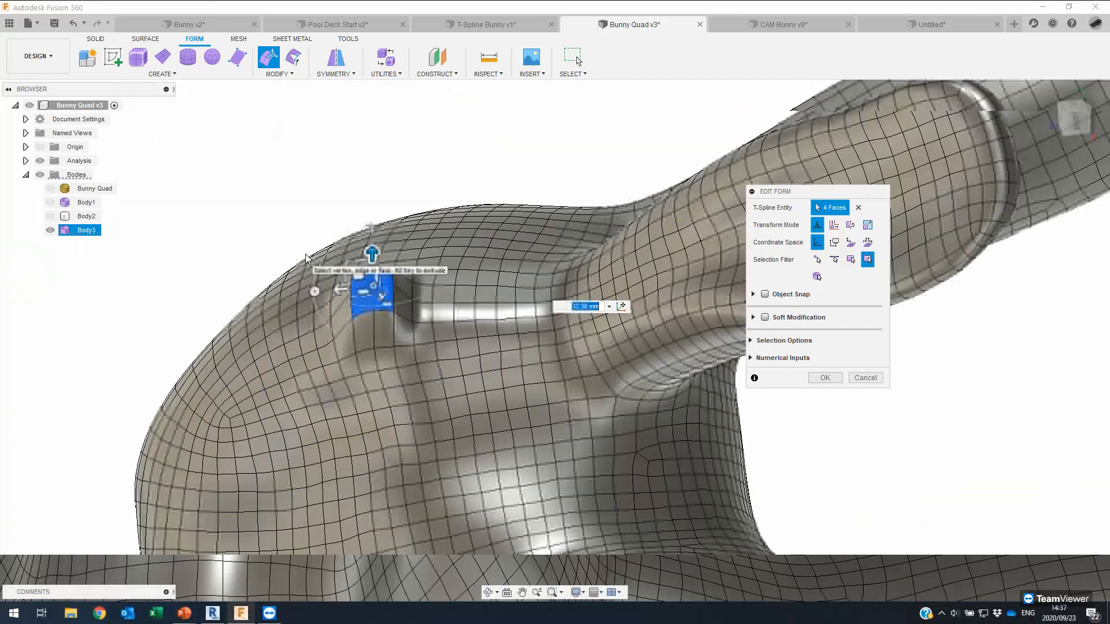
middle_click_drag(314, 257, 859, 376, "shift")
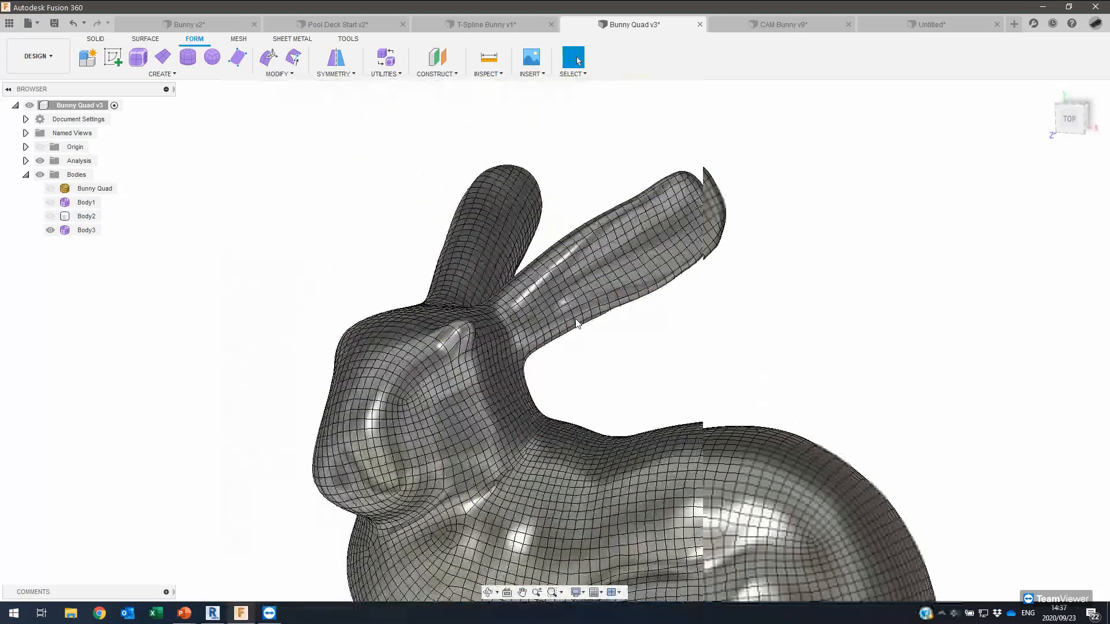
scroll(575, 317, "down", 5)
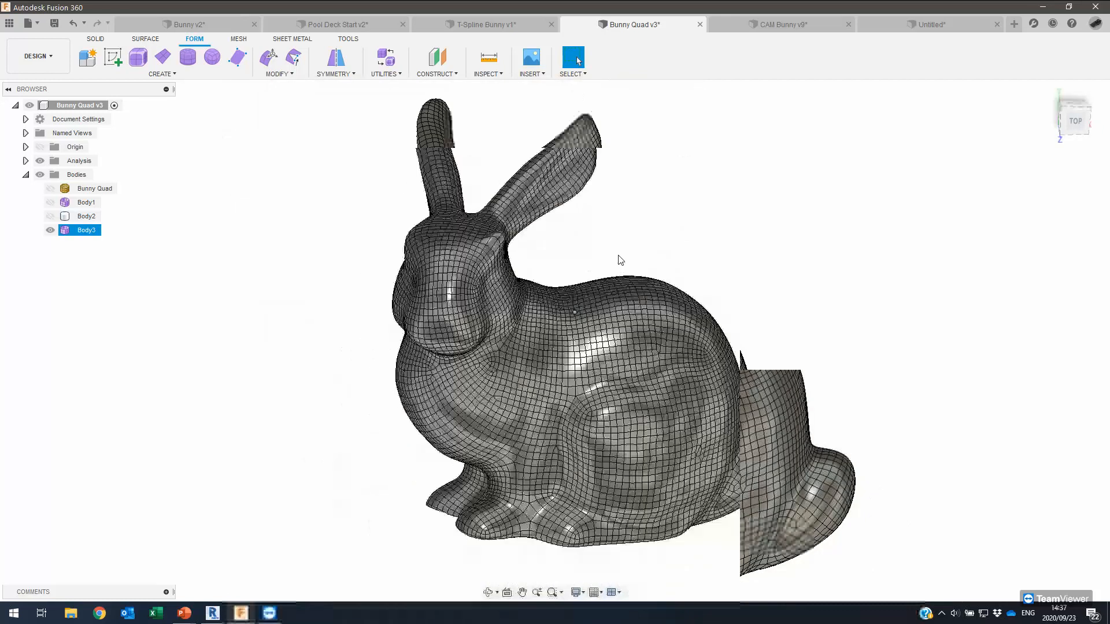
middle_click_drag(621, 240, 618, 233, "shift")
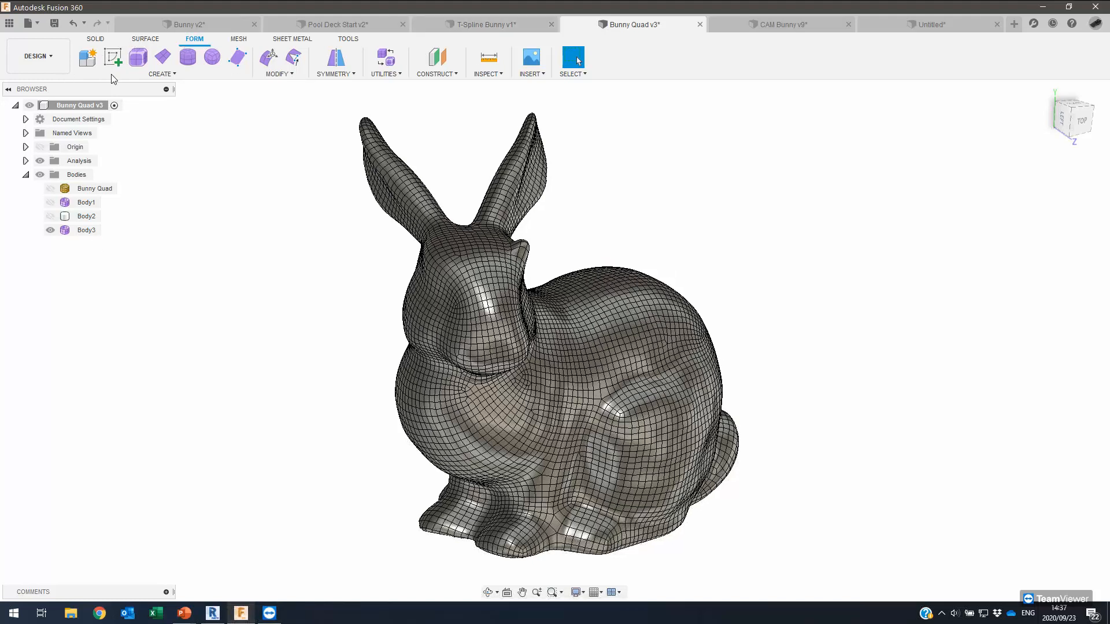
Convert Body3 using T-Splines to BRep as a new solid body, Body4.
left_click(86, 230)
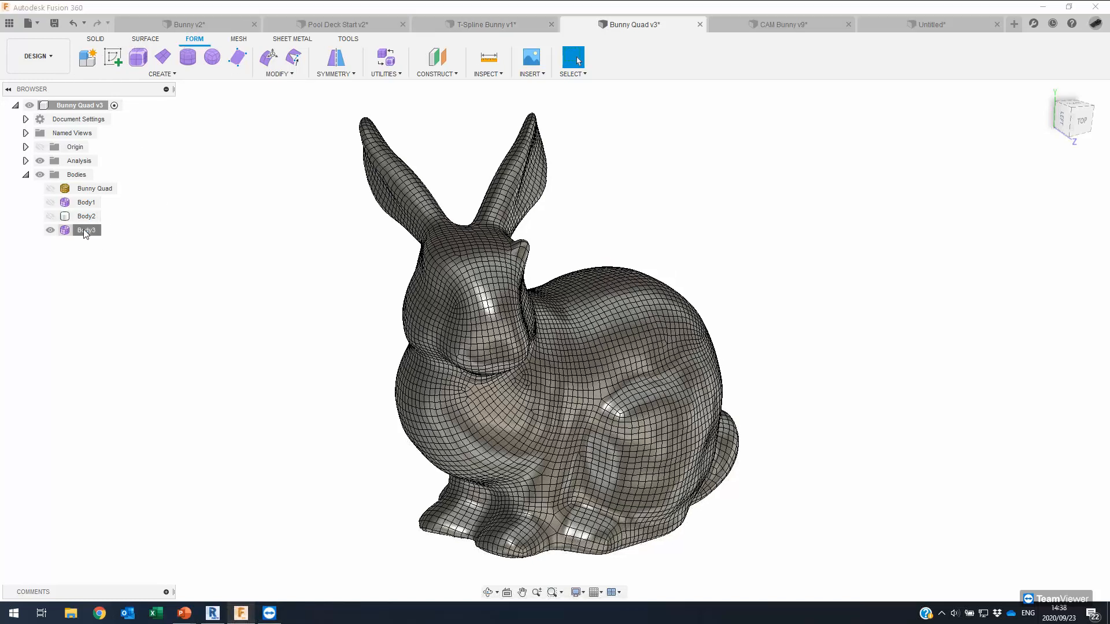
right_click(83, 229)
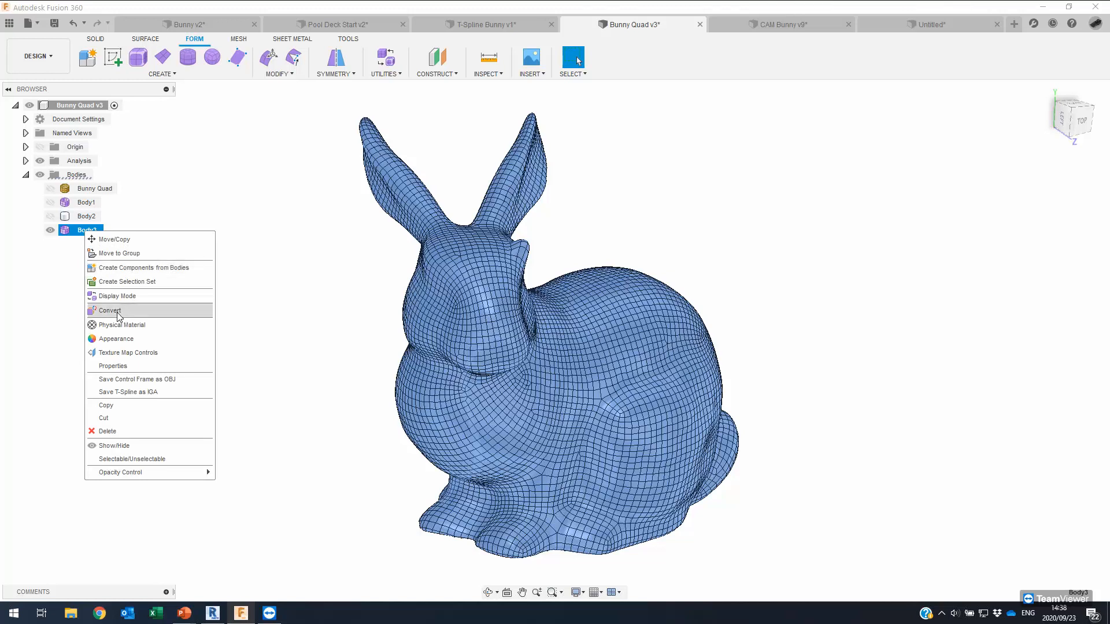
left_click(120, 314)
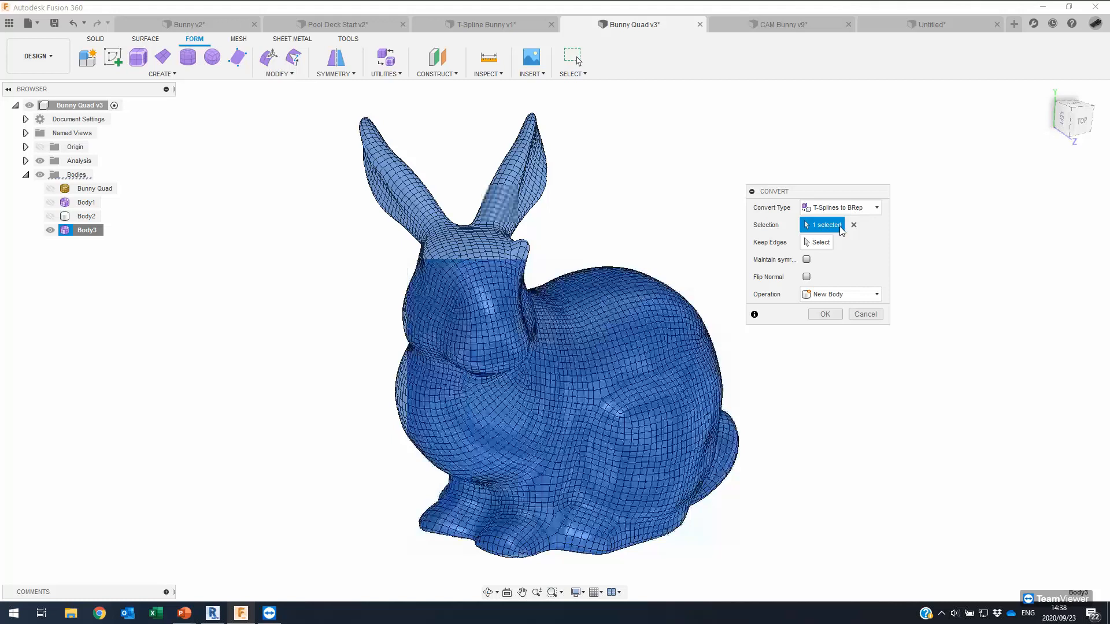
left_click(841, 210)
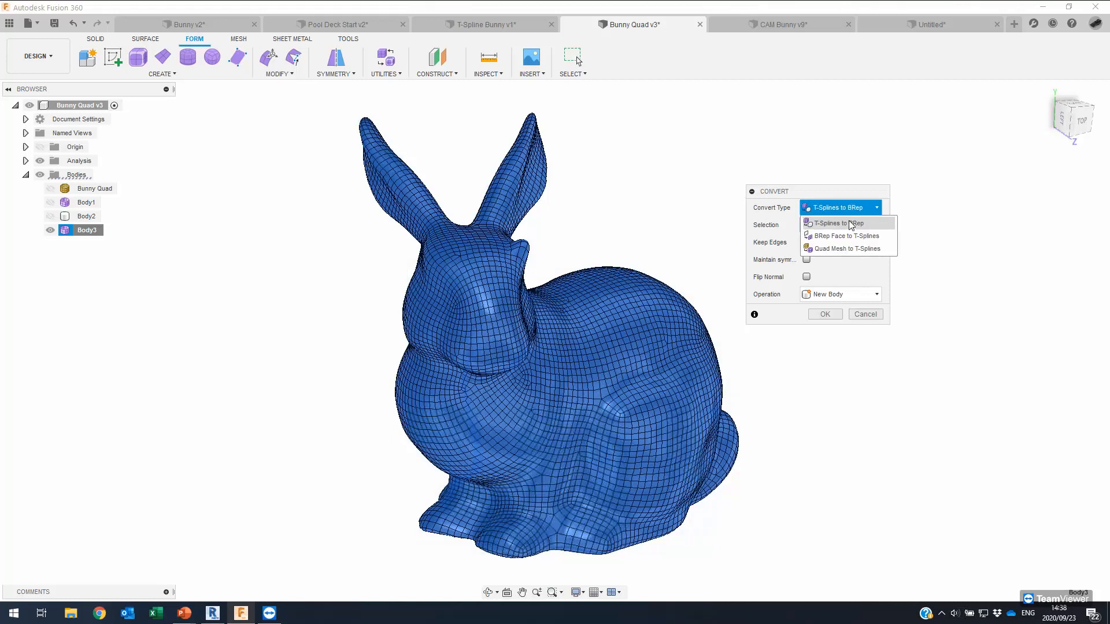
left_click(825, 315)
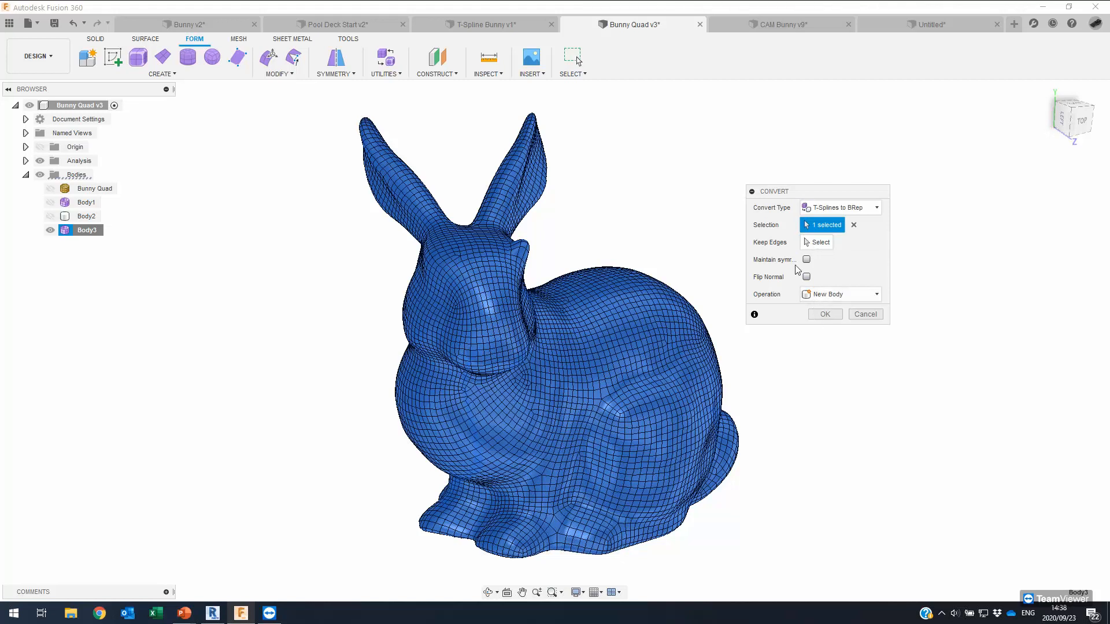
left_click(826, 315)
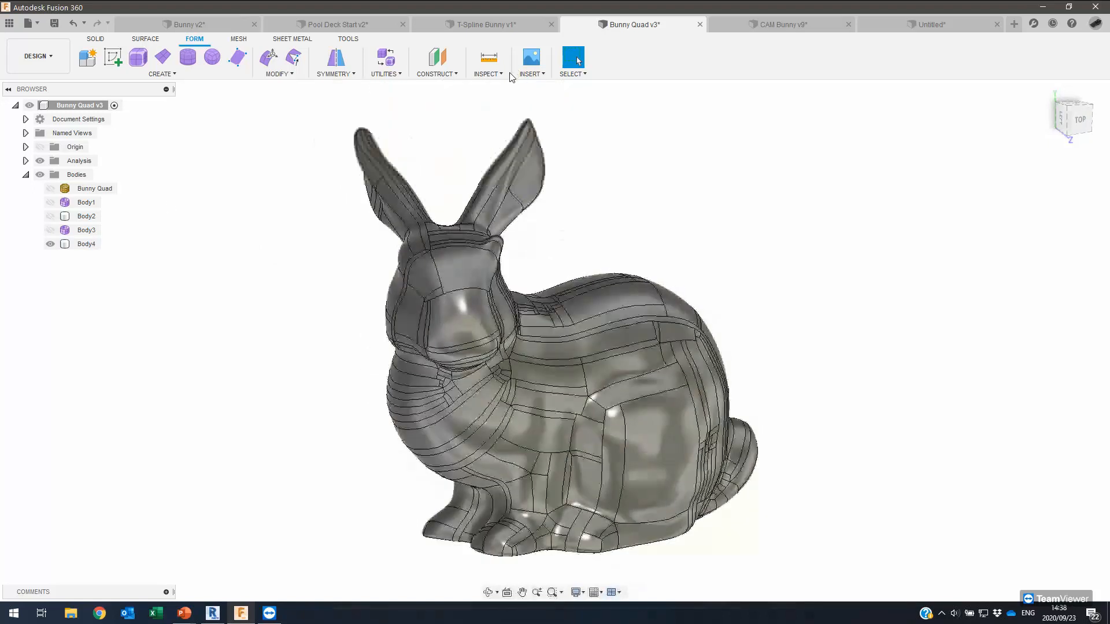
Cut a section through Body4 at 94.70 mm to confirm it is solid, then hide the analysis.
left_click(496, 75)
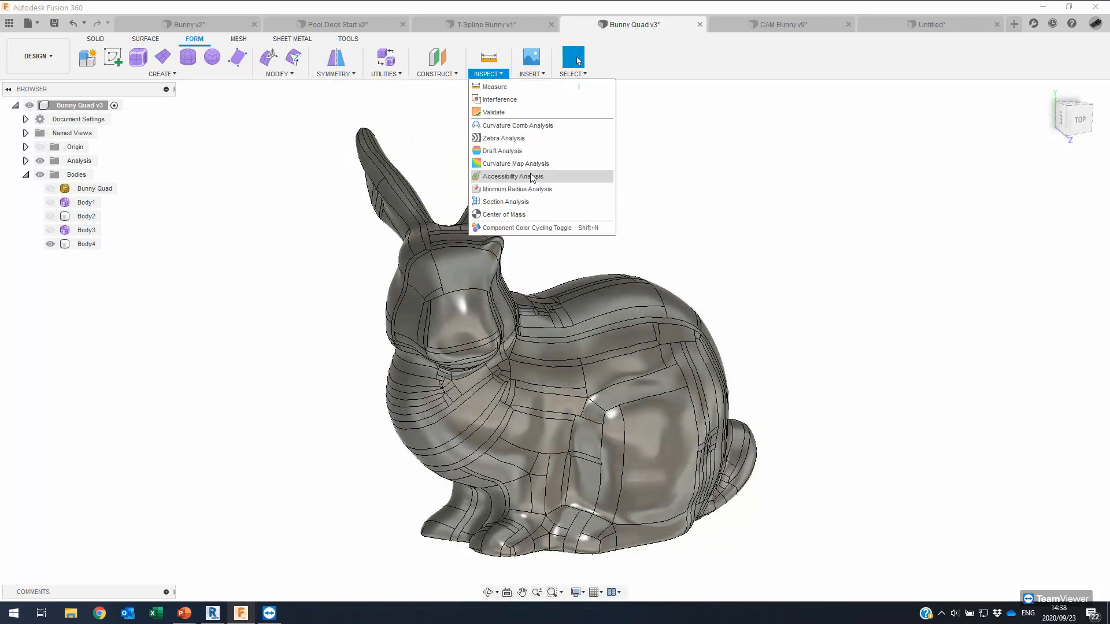
left_click(521, 199)
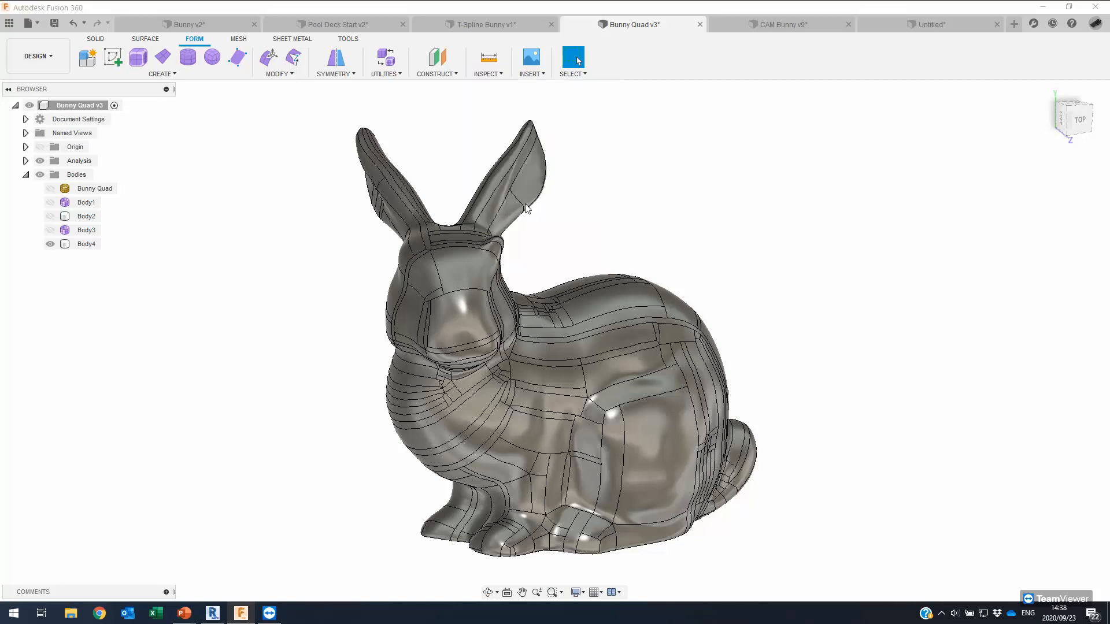
left_click(580, 477)
mouse_move(570, 514)
left_mouse_down()
mouse_move(605, 556)
mouse_move(585, 536)
left_mouse_up()
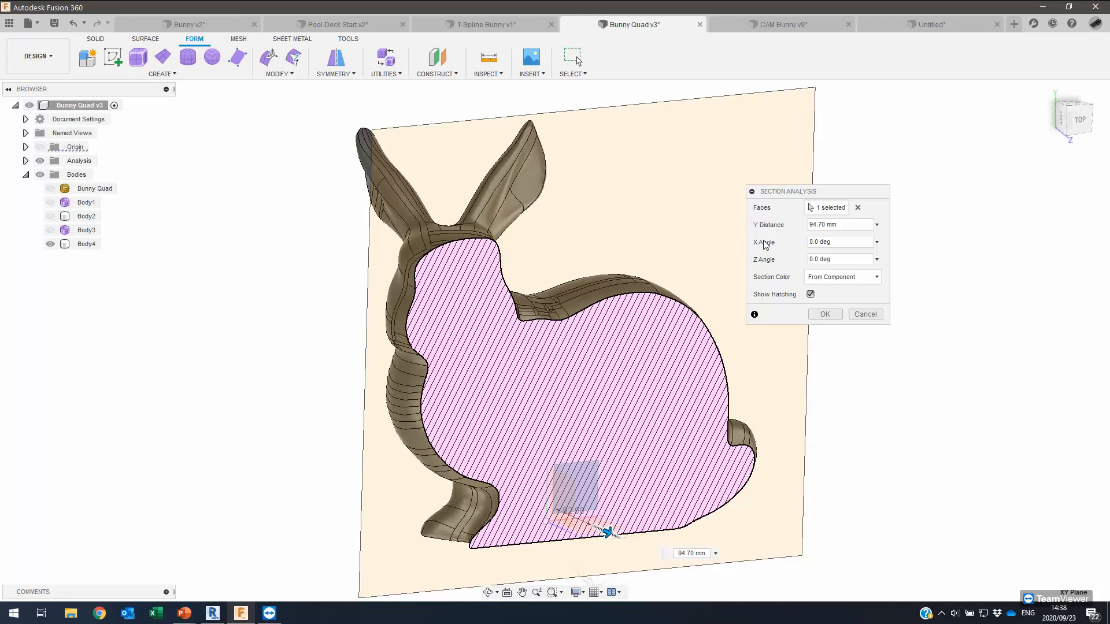
key("Return")
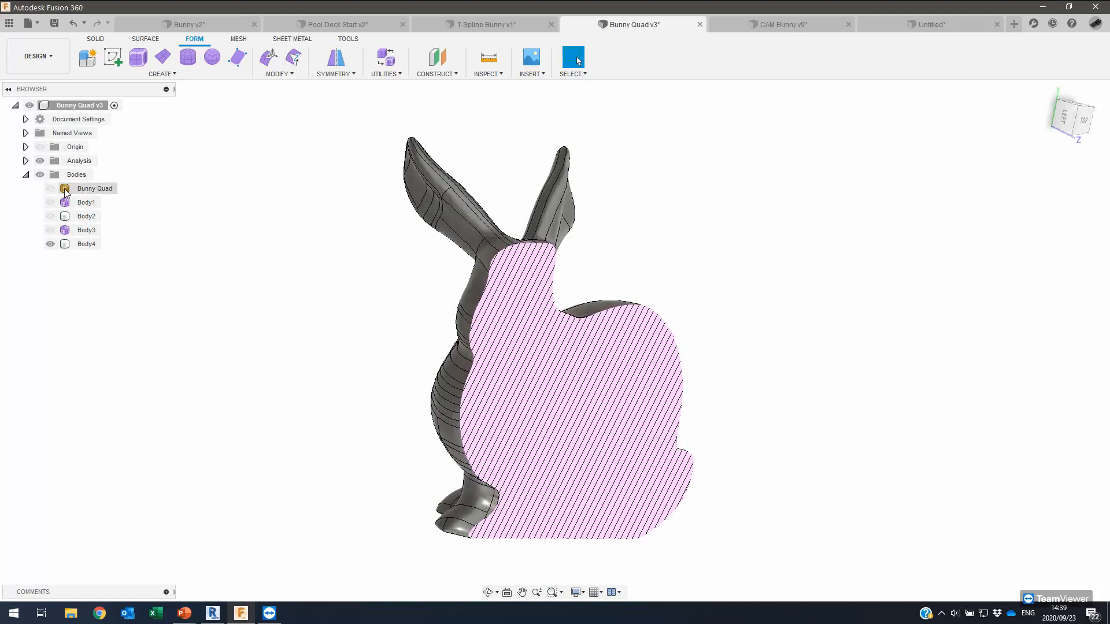
left_click(58, 244)
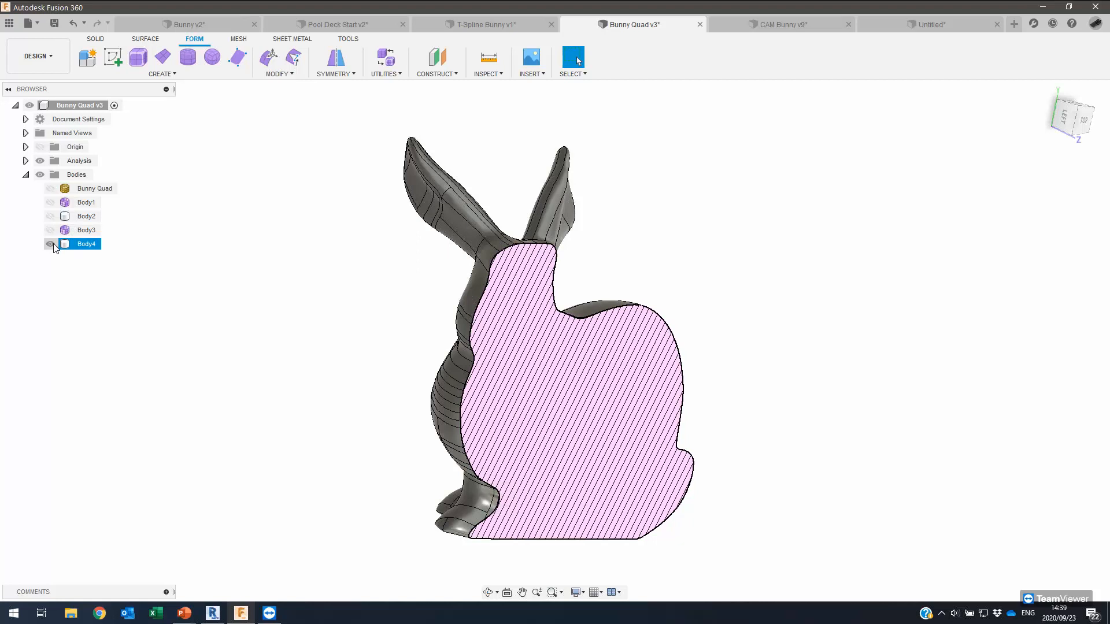
left_click(40, 161)
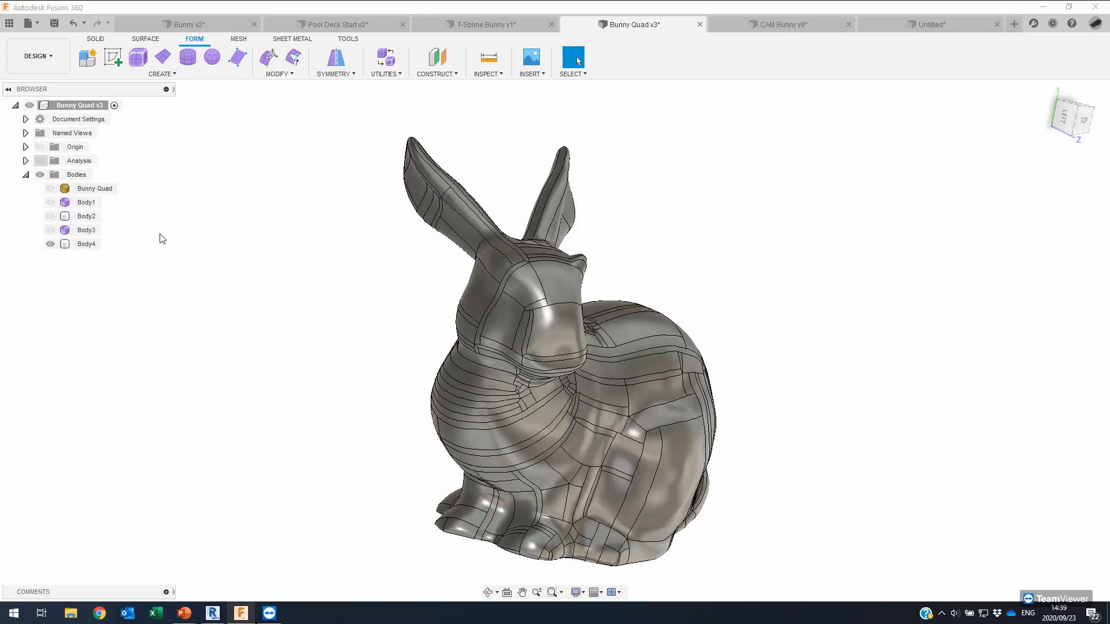
Hide Body4 so only the Bunny Quad mesh shows, then switch to the Pool Deck Start v2 design.
middle_click_drag(6, 324, 128, 294, "shift")
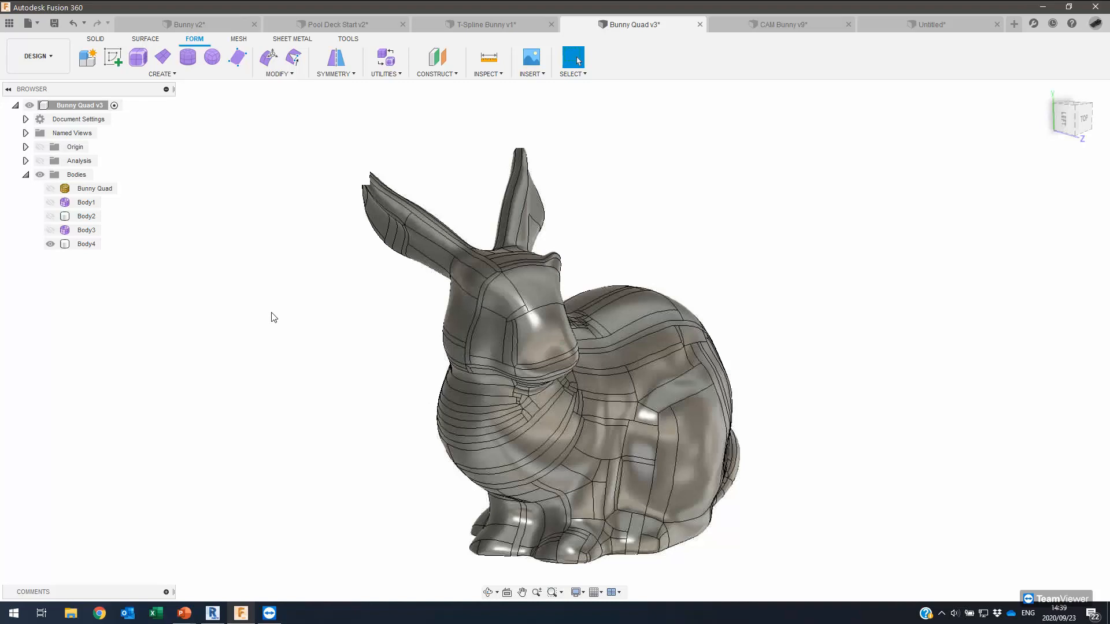
scroll(272, 312, "down", 1)
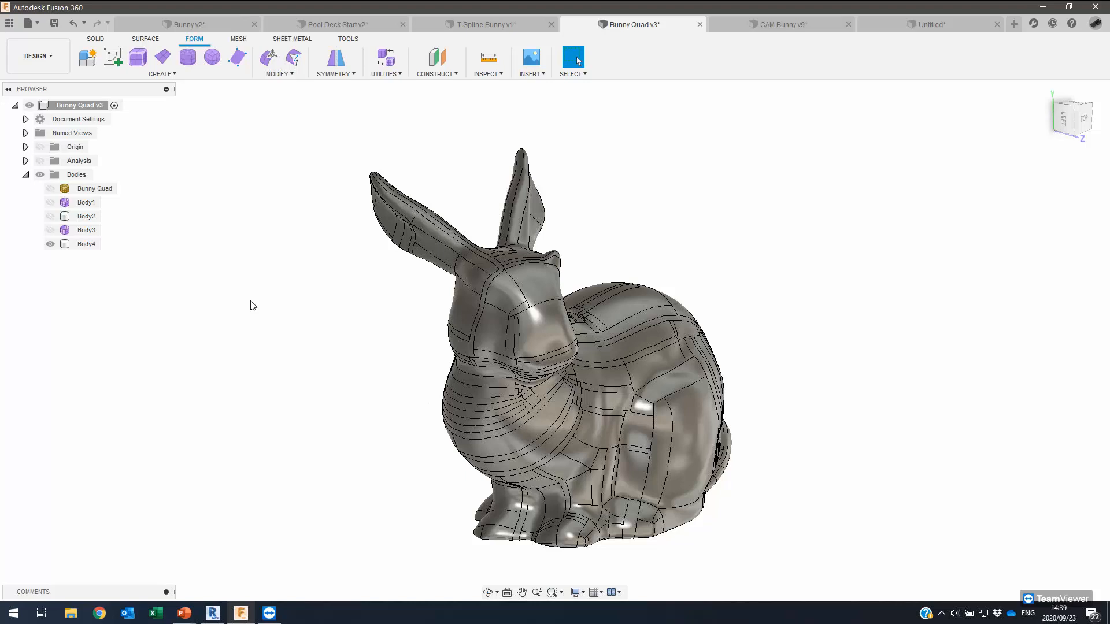
left_click(50, 243)
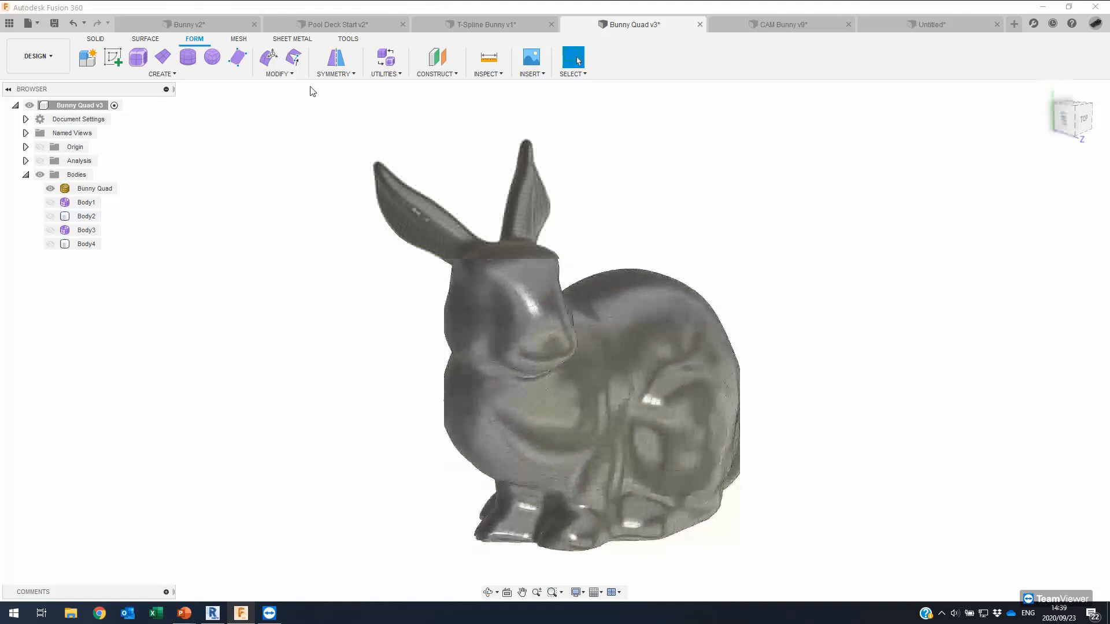
left_click(336, 25)
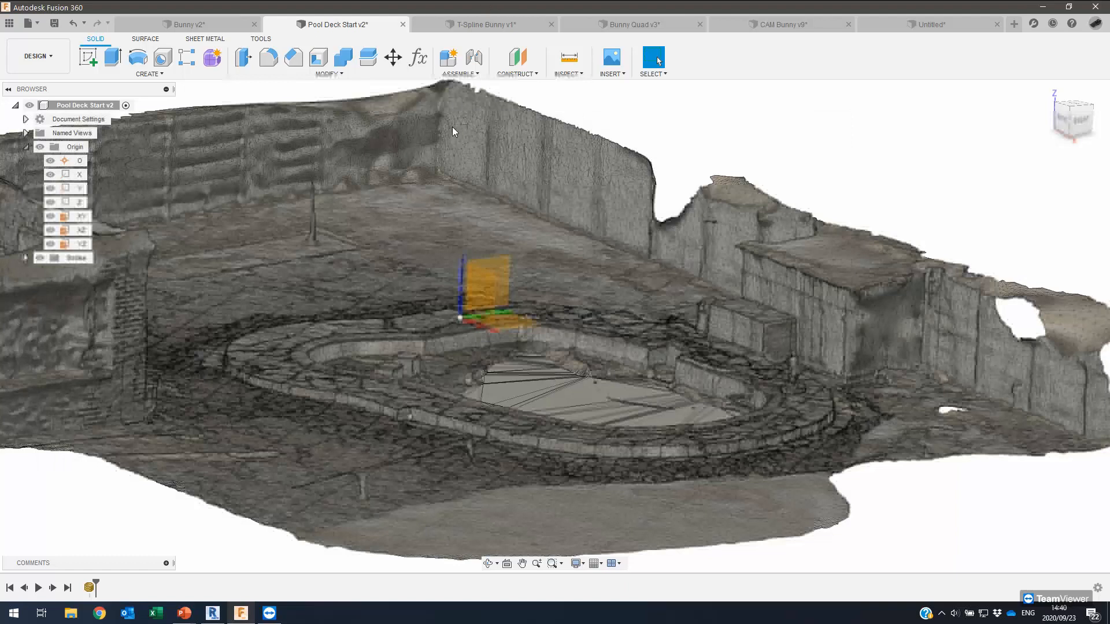
Bring up the Alt+Tab window switcher over the Pool Deck Start v2 design.
key("alt+Tab")
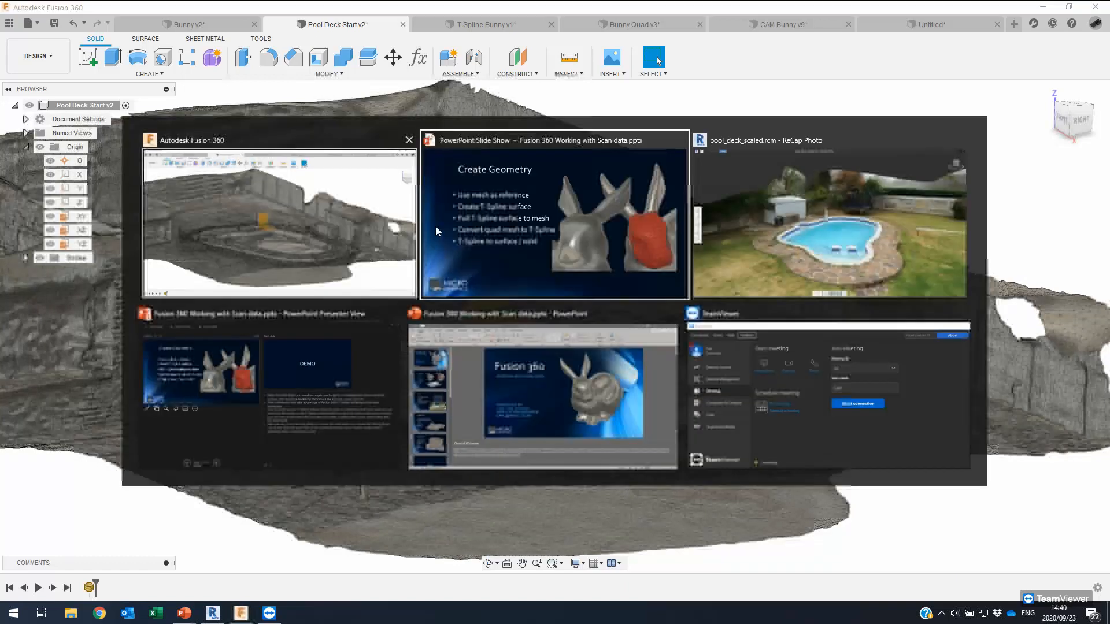
Return to the PowerPoint slide show and advance to the DEMO slide.
left_click(465, 200)
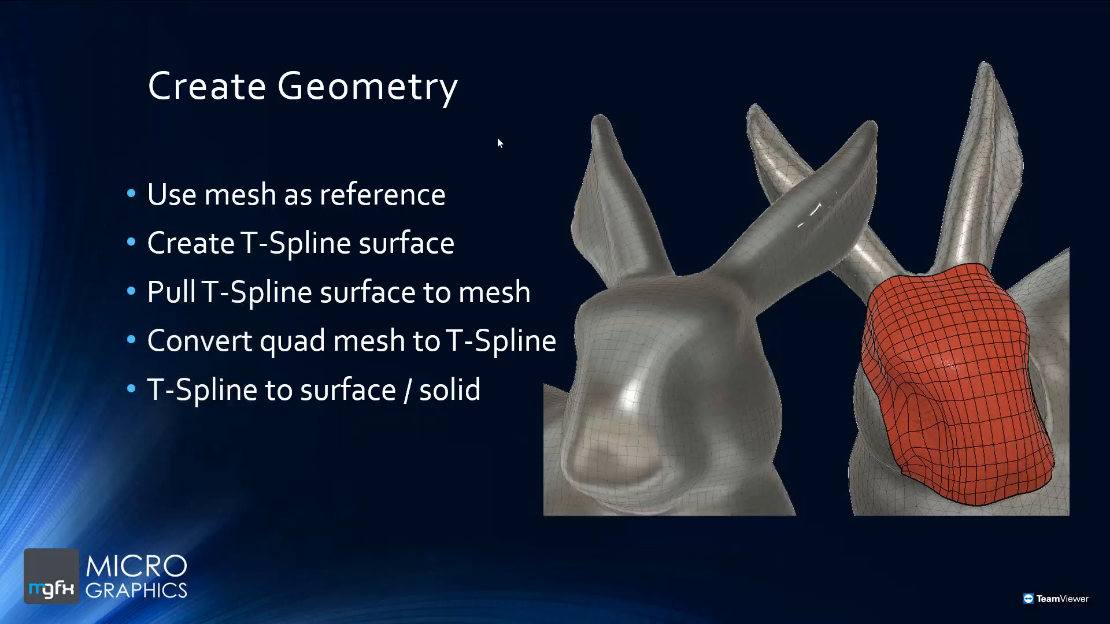
left_click(464, 269)
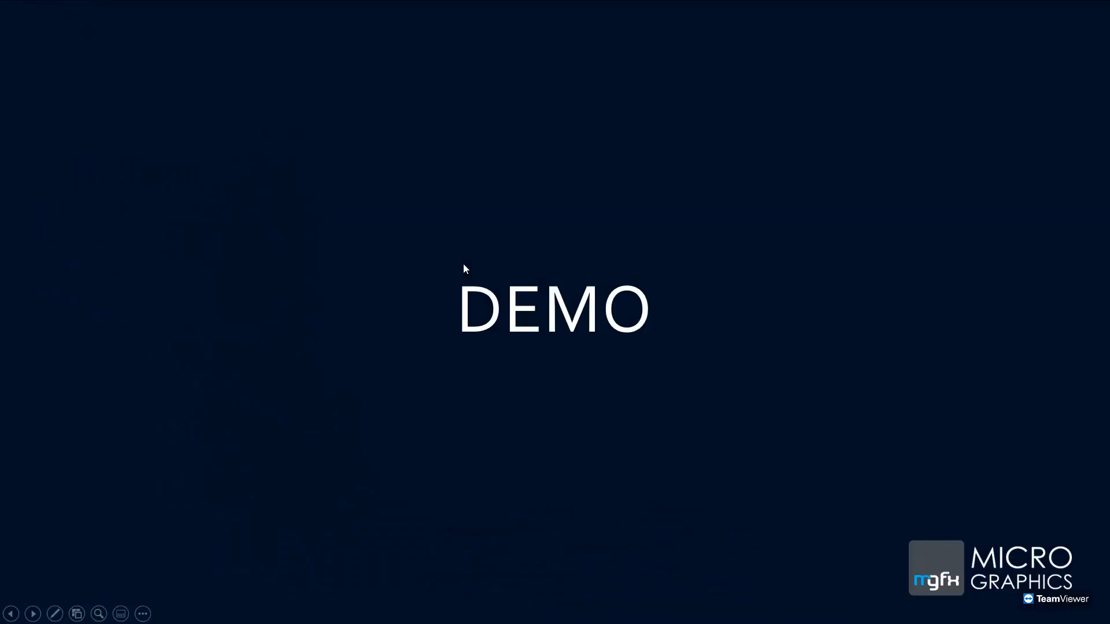
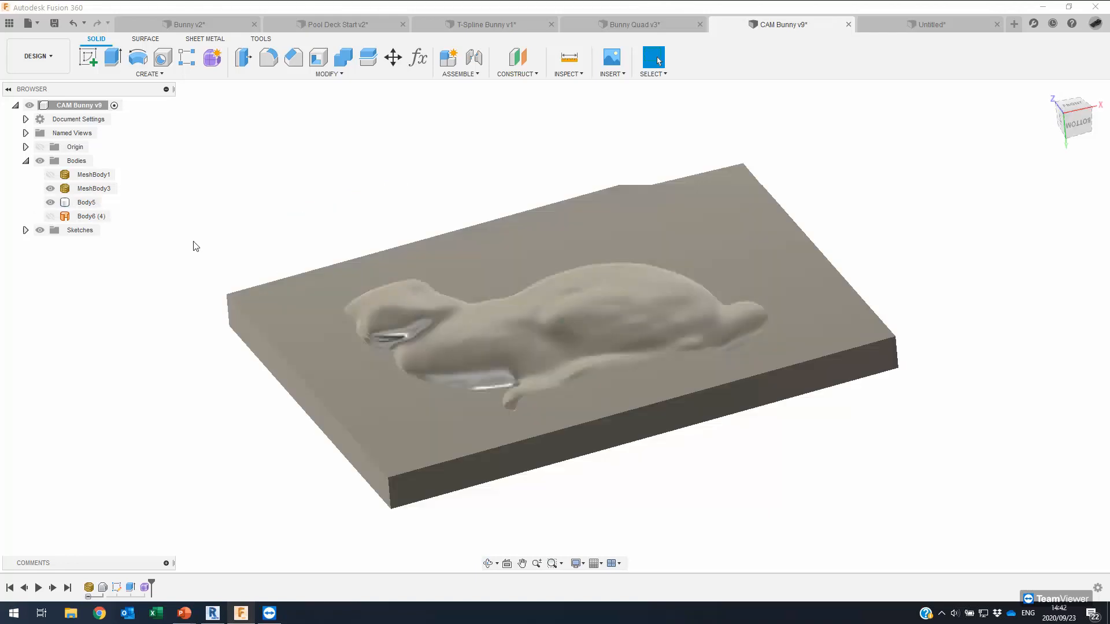
Orbit to inspect Body5's bunny cavity from above, deselect it, and bring up the workspace list.
middle_click_drag(193, 242, 487, 231, "shift")
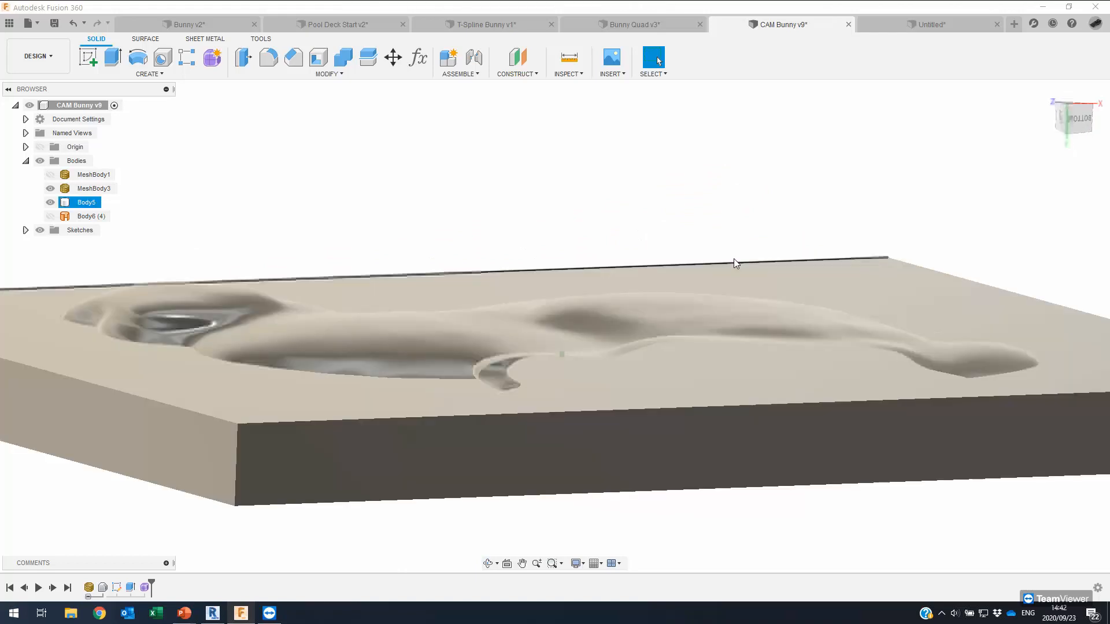
left_click(581, 168)
middle_click_drag(580, 169, 297, 205, "shift")
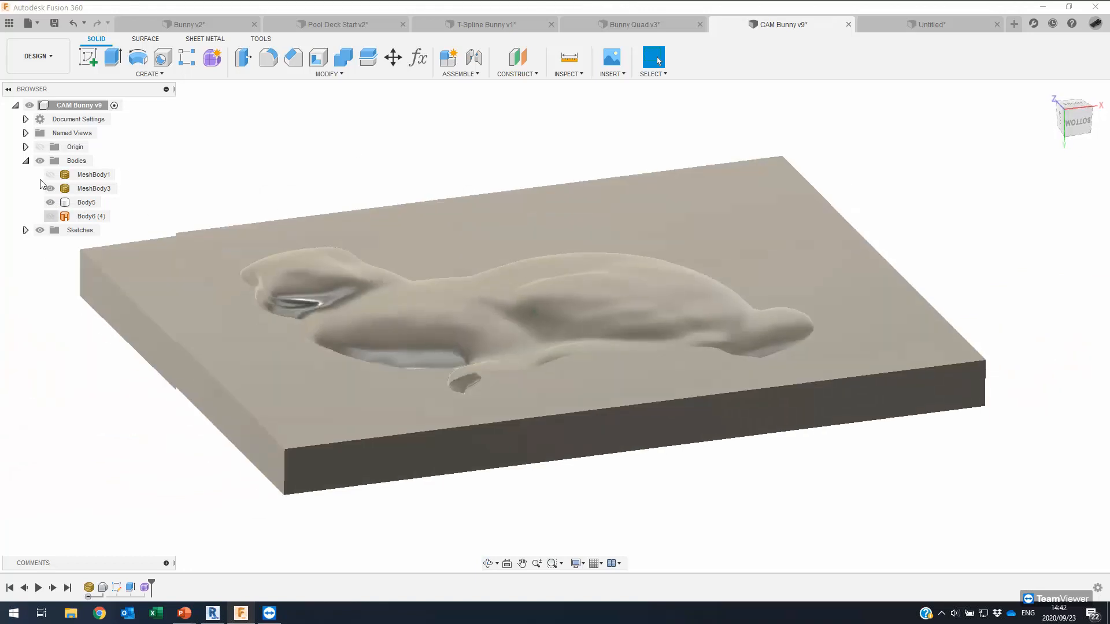
left_click(51, 58)
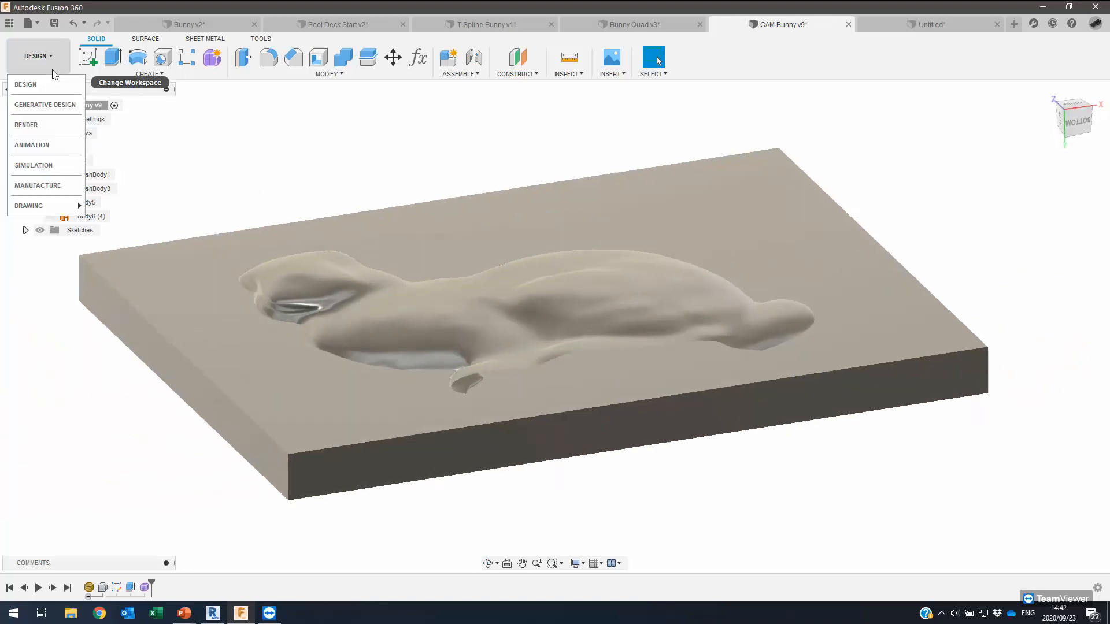
In Manufacture, review Setup1's axes and stock size, then edit Adaptive1.
left_click(36, 185)
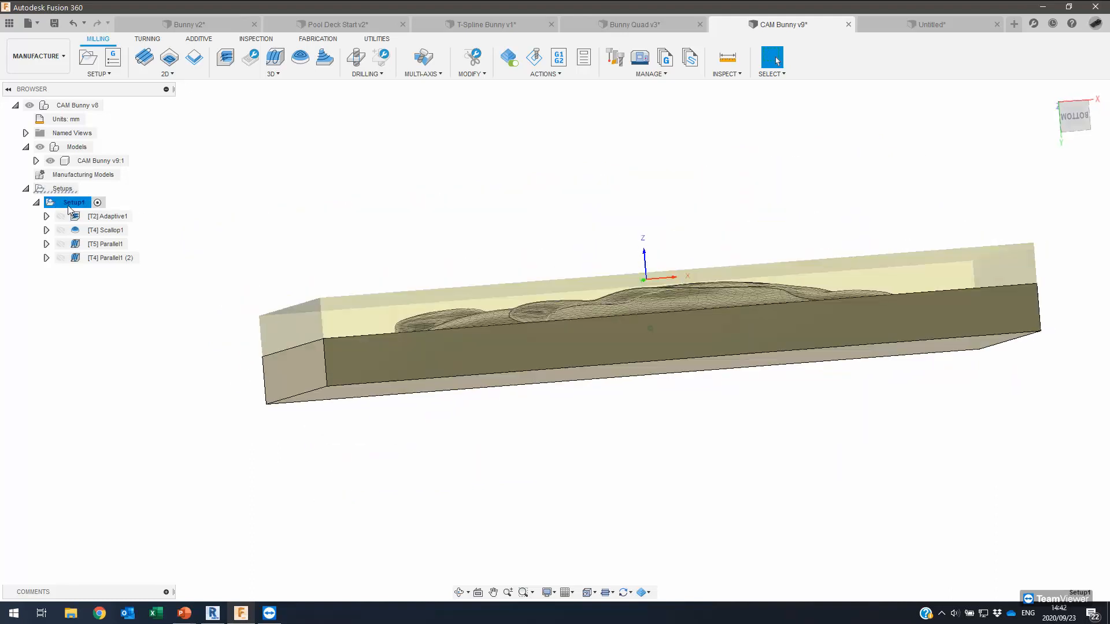
double_click(51, 205)
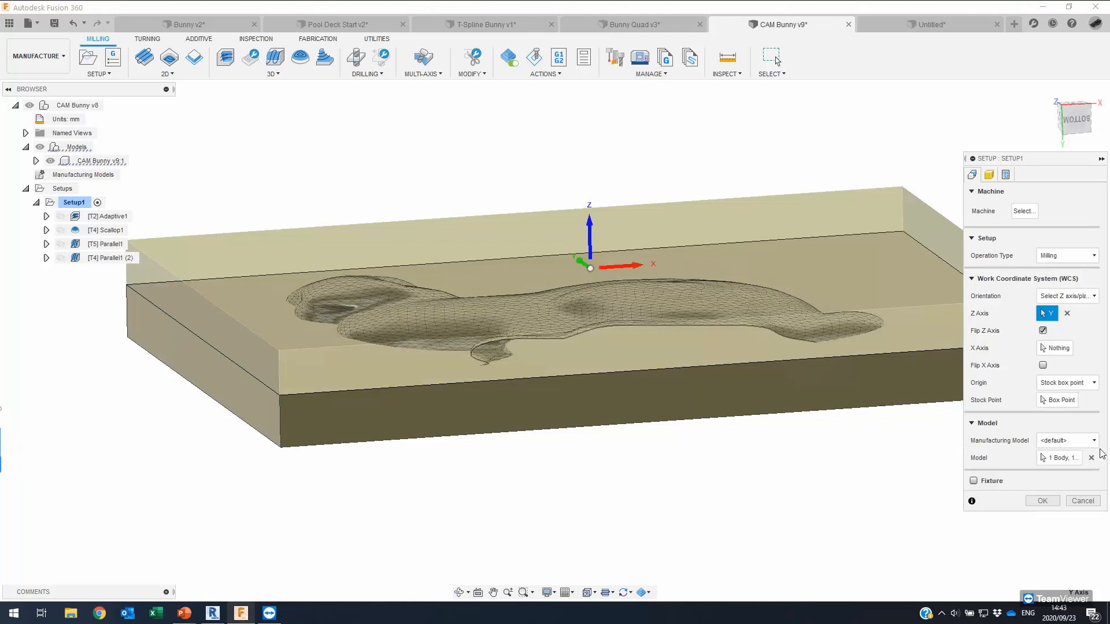
middle_click_drag(511, 343, 505, 323, "shift")
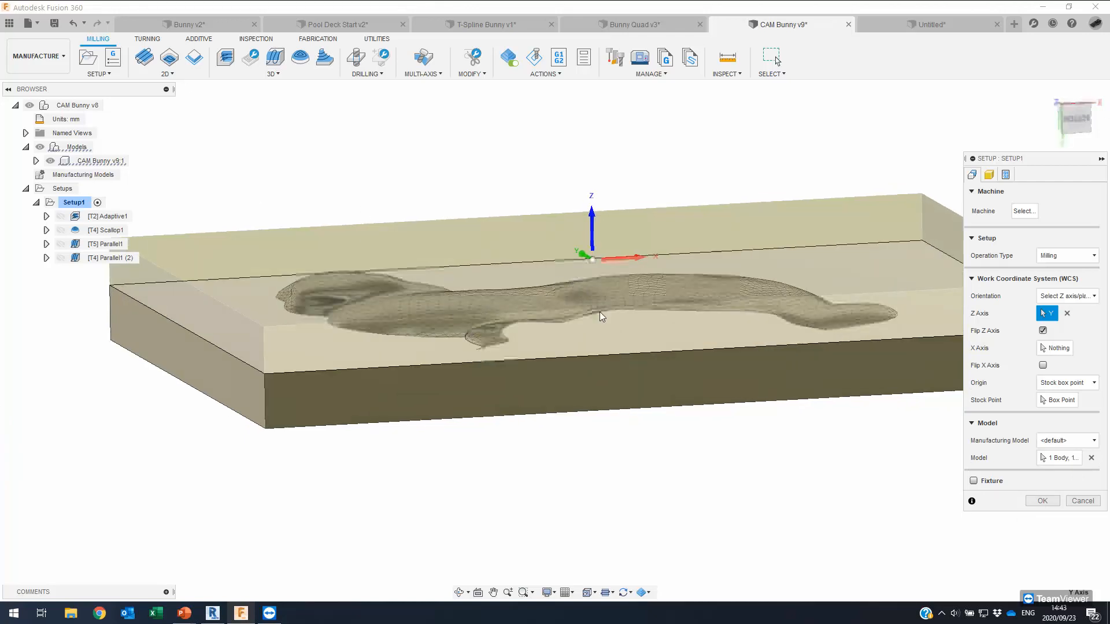
middle_click_drag(671, 290, 831, 259, "shift")
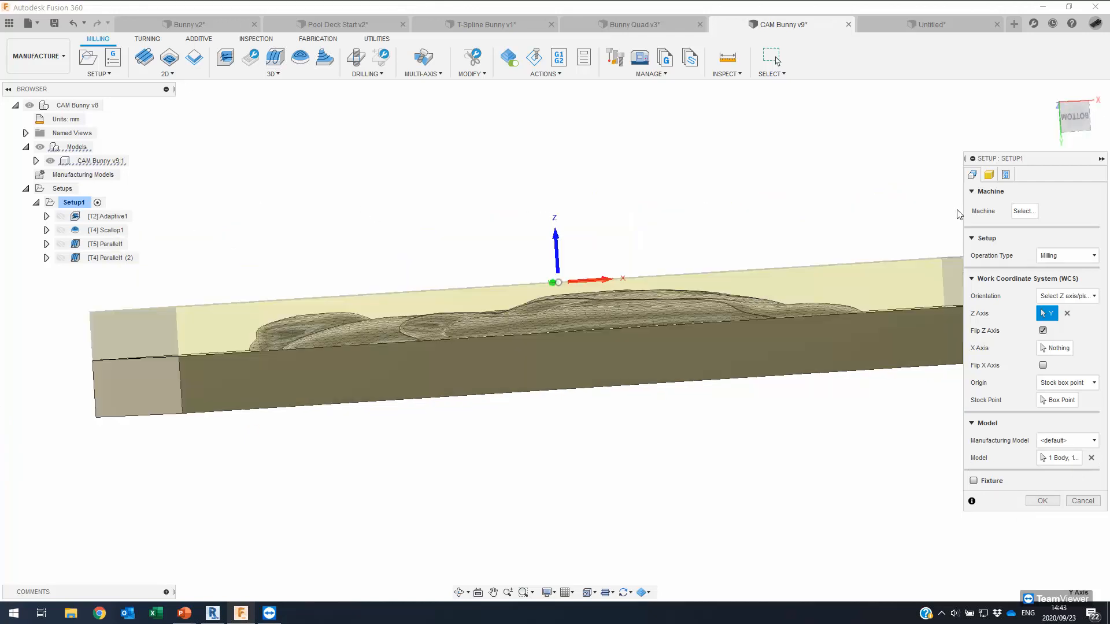
left_click(989, 174)
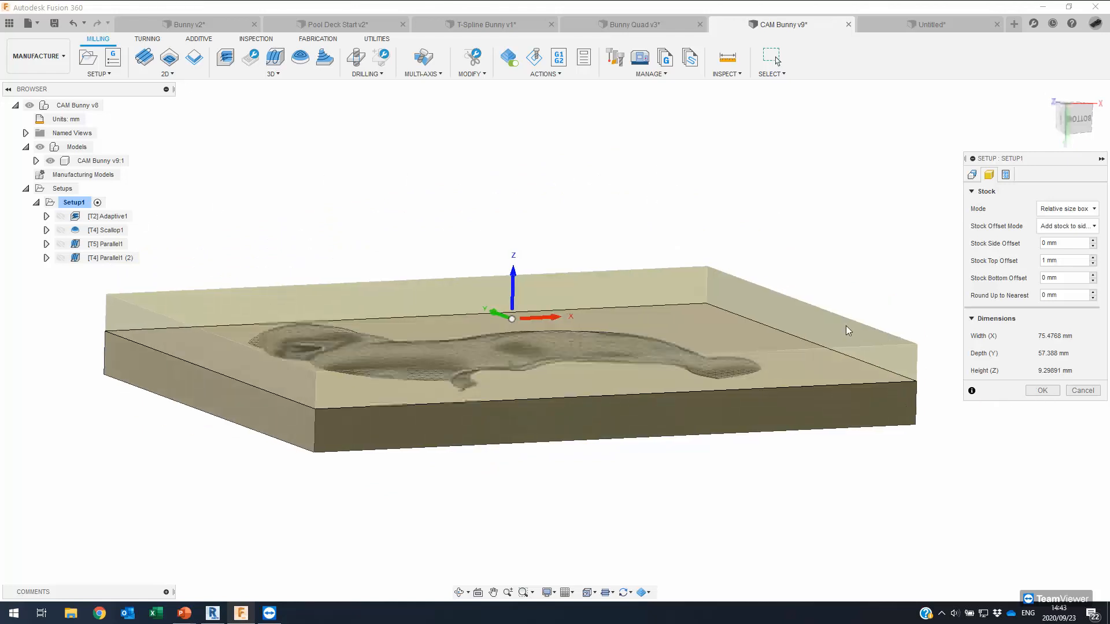
left_click(112, 217)
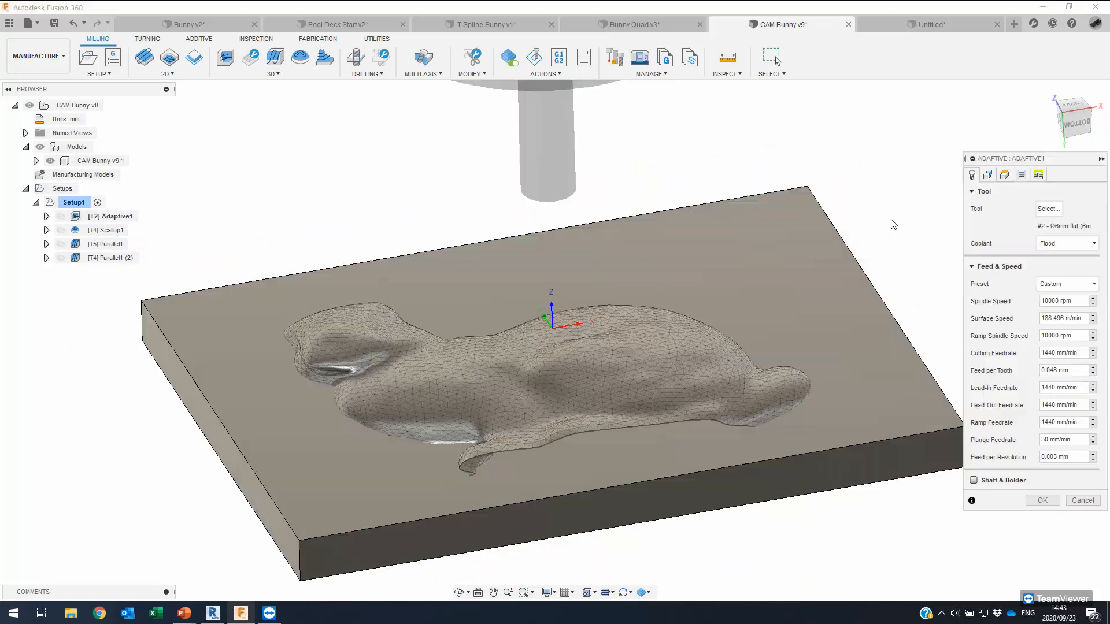
Check Adaptive1's machining boundary, accept it, and show the Adaptive1 then Scallop1 toolpaths.
left_click(988, 175)
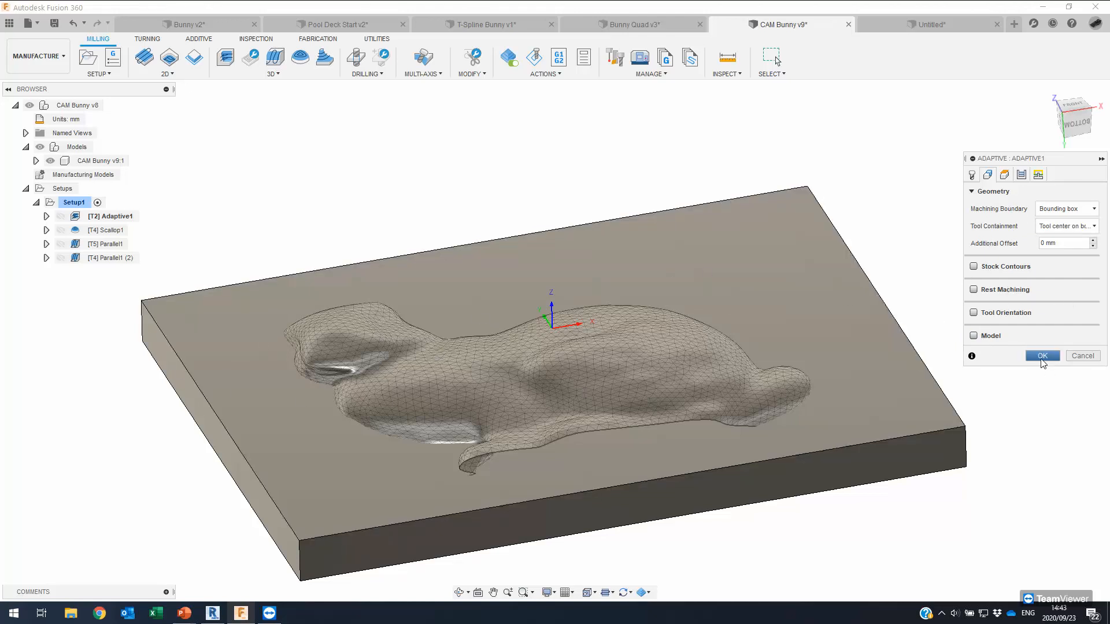
left_click(1042, 356)
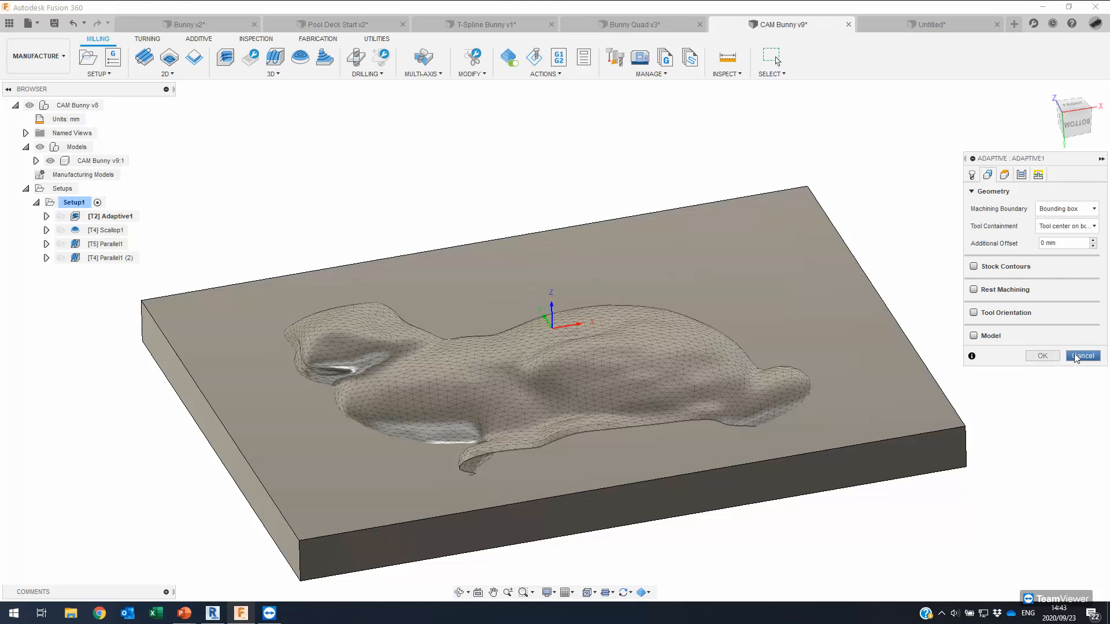
left_click(122, 218)
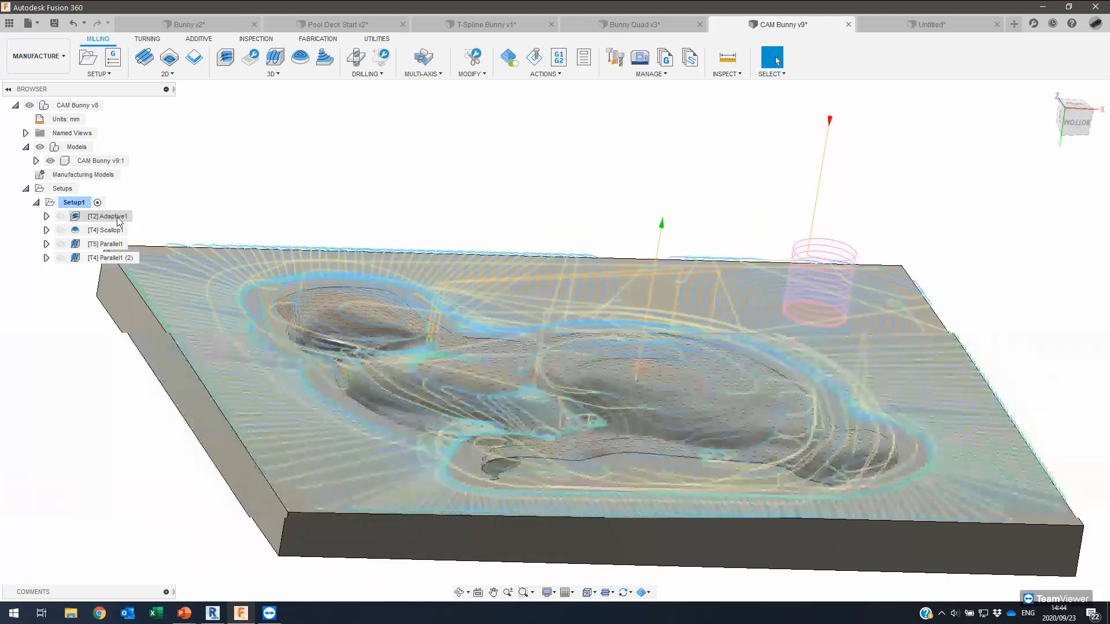
left_click(102, 232)
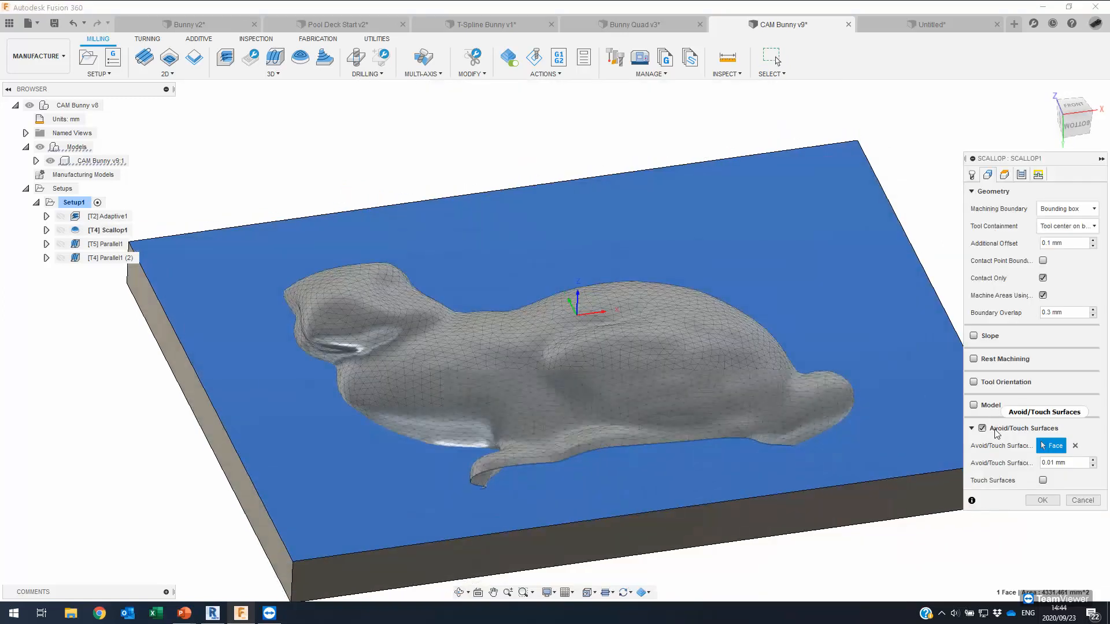
scroll(922, 391, "up", 2)
middle_click_drag(696, 168, 691, 151, "shift")
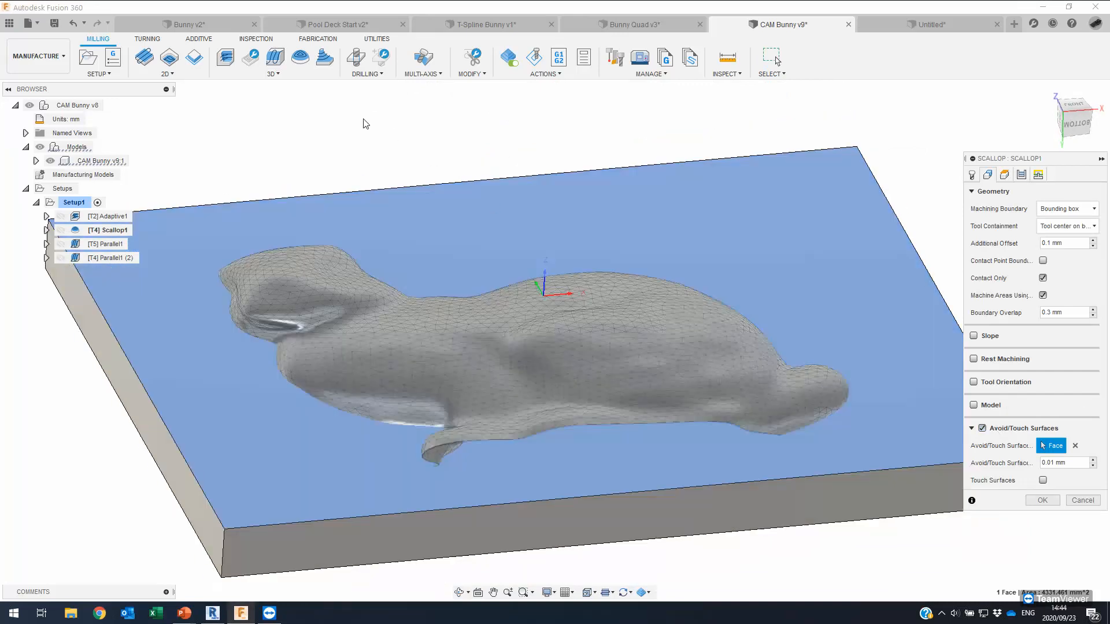
middle_click_drag(573, 152, 580, 141, "shift")
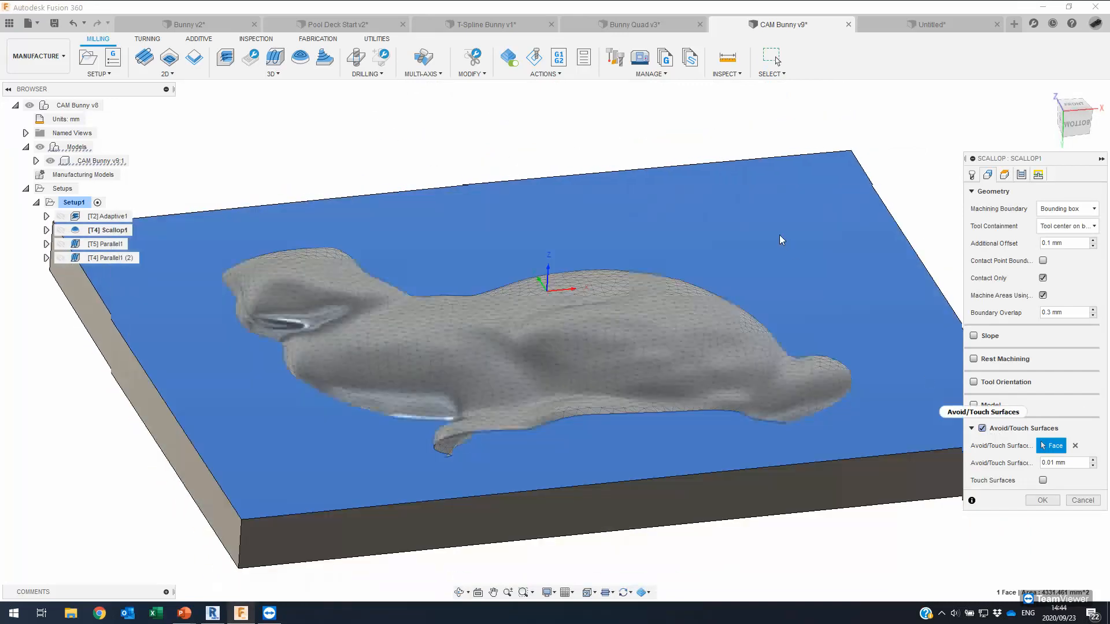
middle_click_drag(471, 146, 425, 148, "shift")
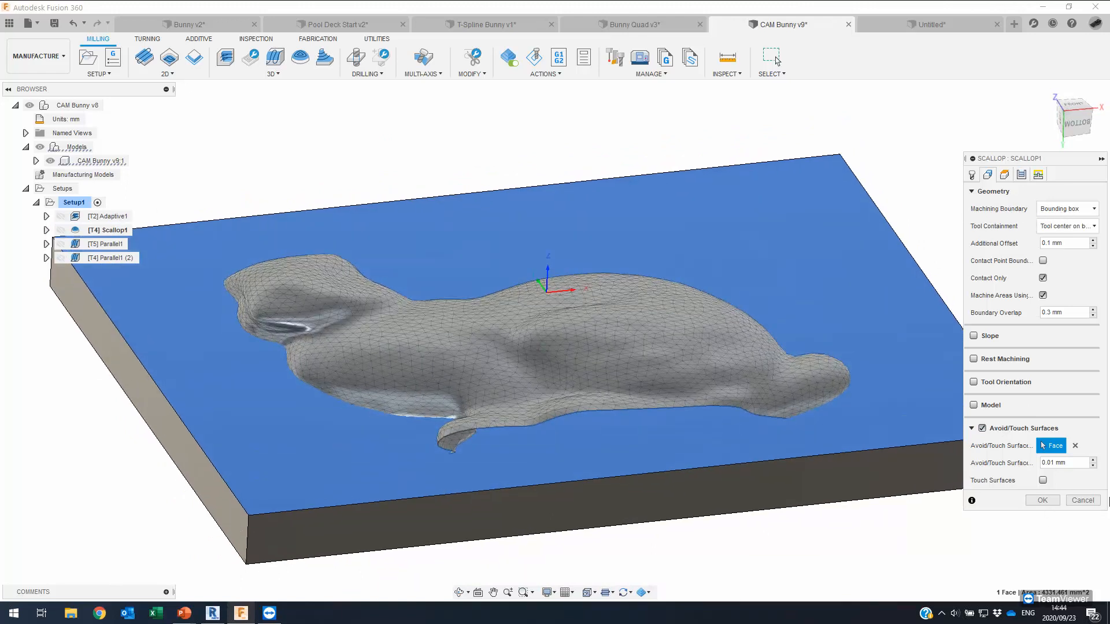
left_click(1083, 500)
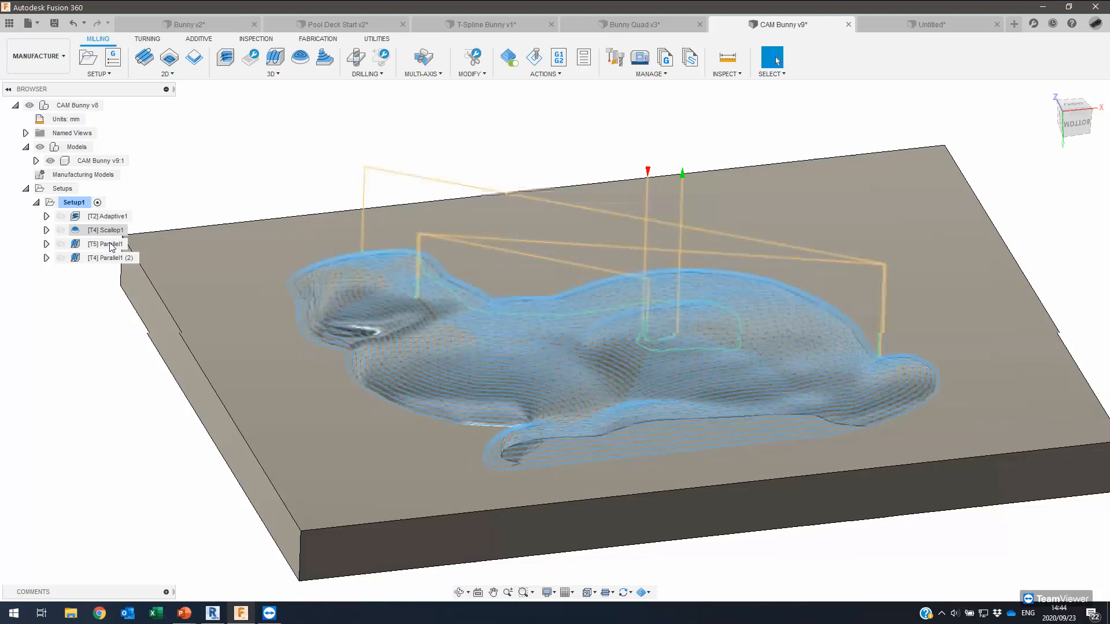
Show the Parallel1 toolpath and simulate the Setup1 machining.
left_click(103, 246)
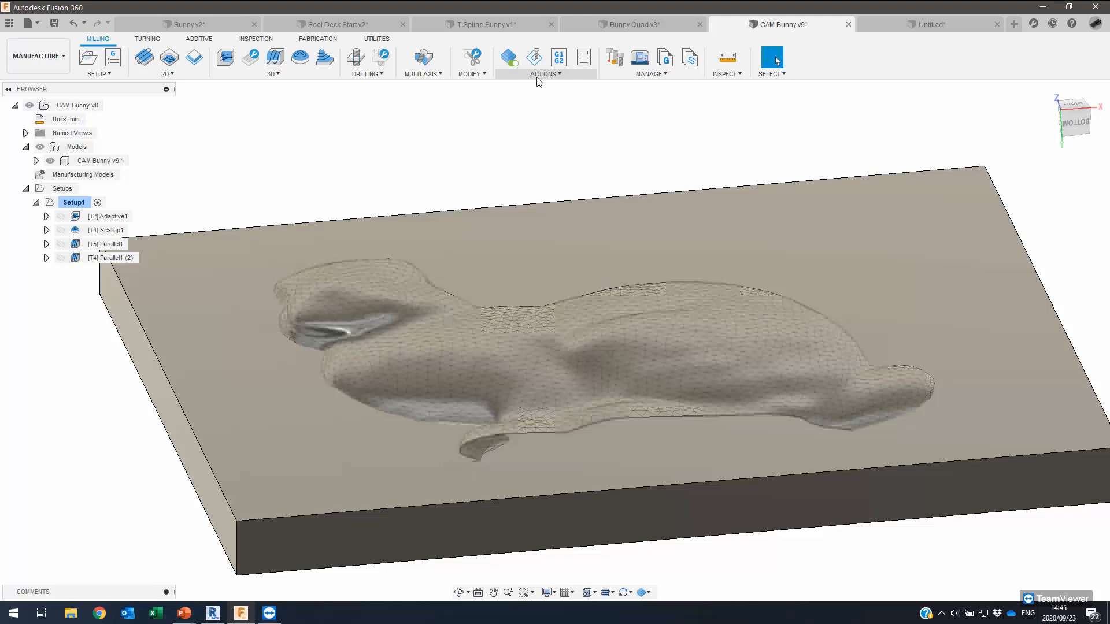
left_click(538, 56)
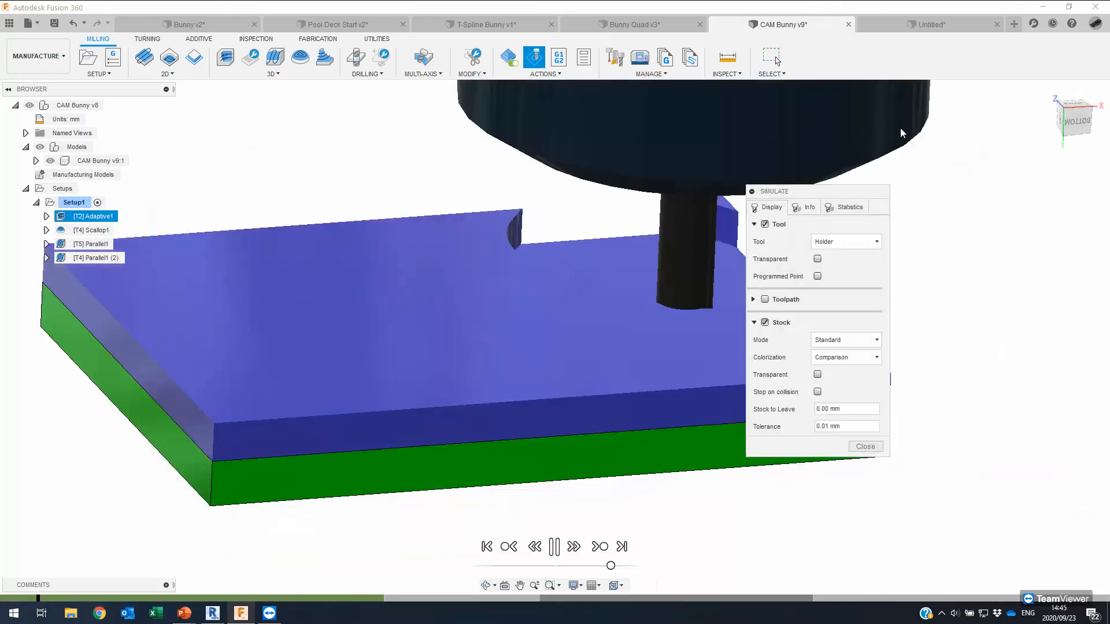
Raise the simulation speed until the stock is carved into the bunny relief.
left_click_drag(824, 193, 983, 242)
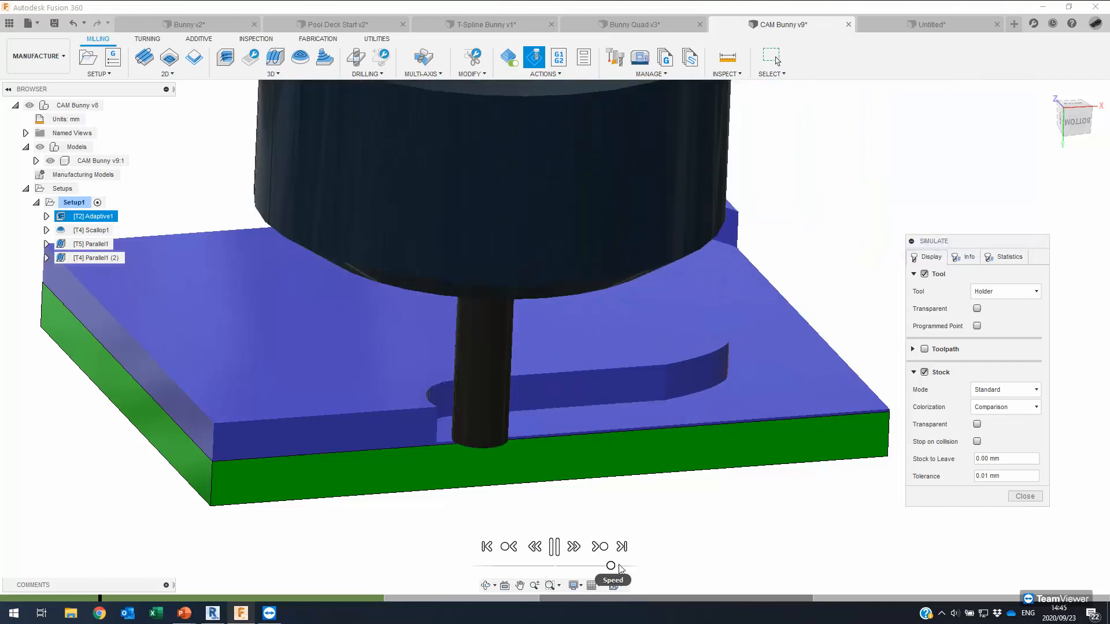
left_click(619, 566)
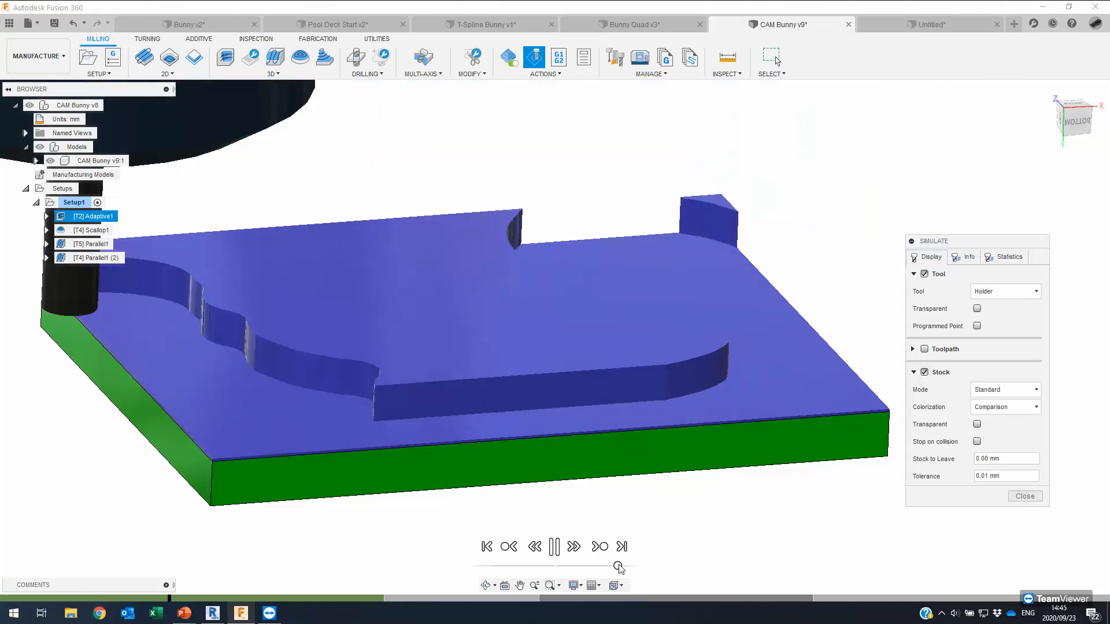
left_click_drag(618, 567, 625, 568)
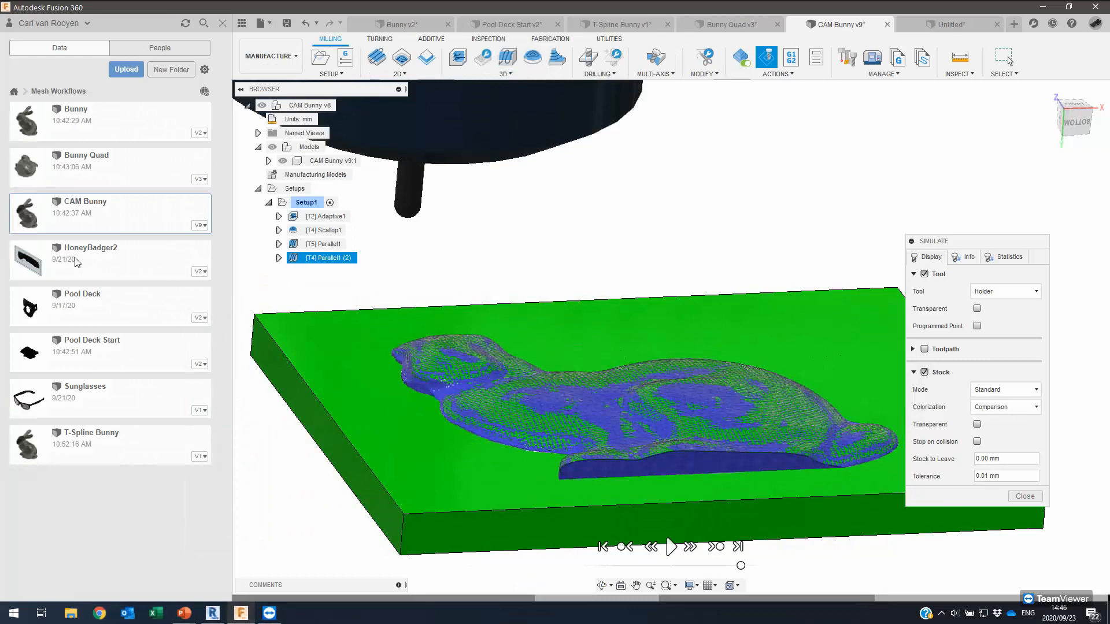
Open the HoneyBadger2 design, select its scan mesh body, and edit the mesh feature.
double_click(95, 266)
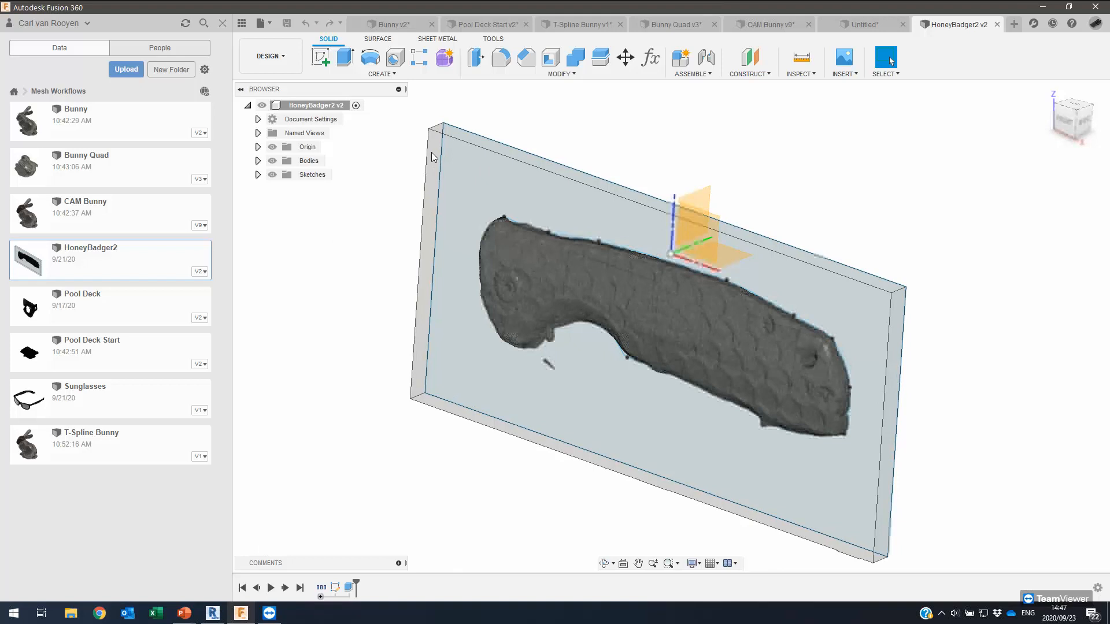
middle_click_drag(432, 153, 467, 1, "shift")
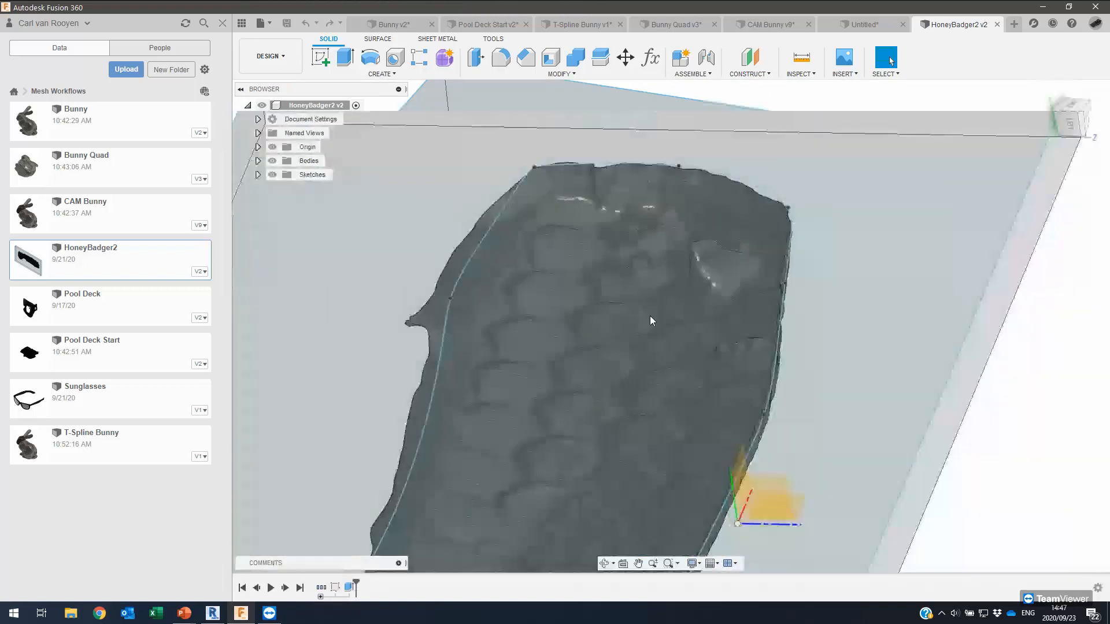
left_click(650, 320)
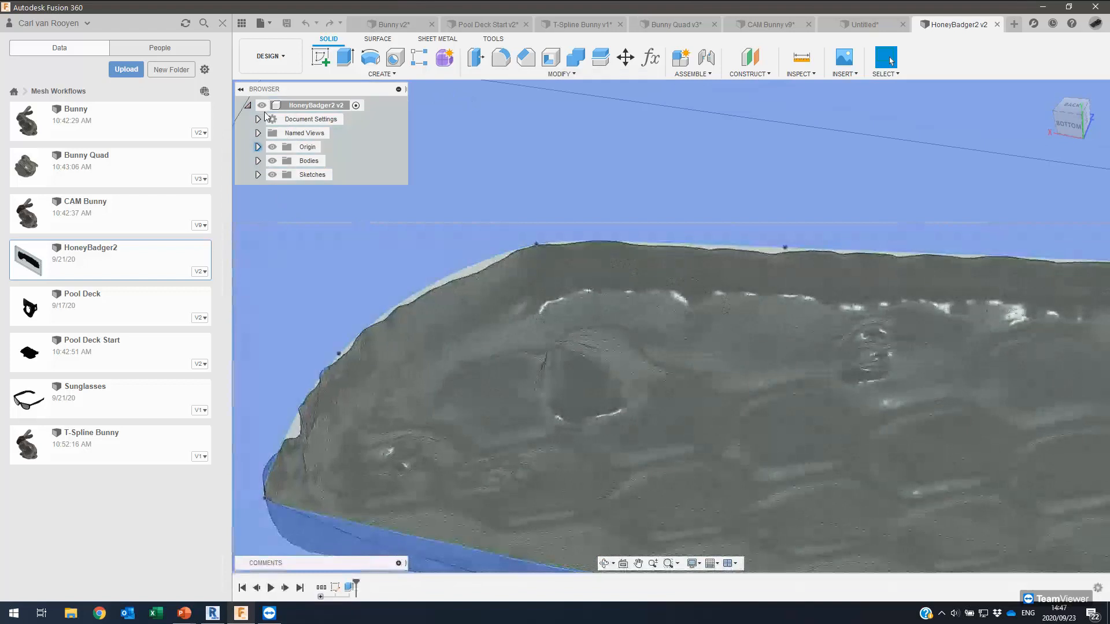
left_click(323, 588)
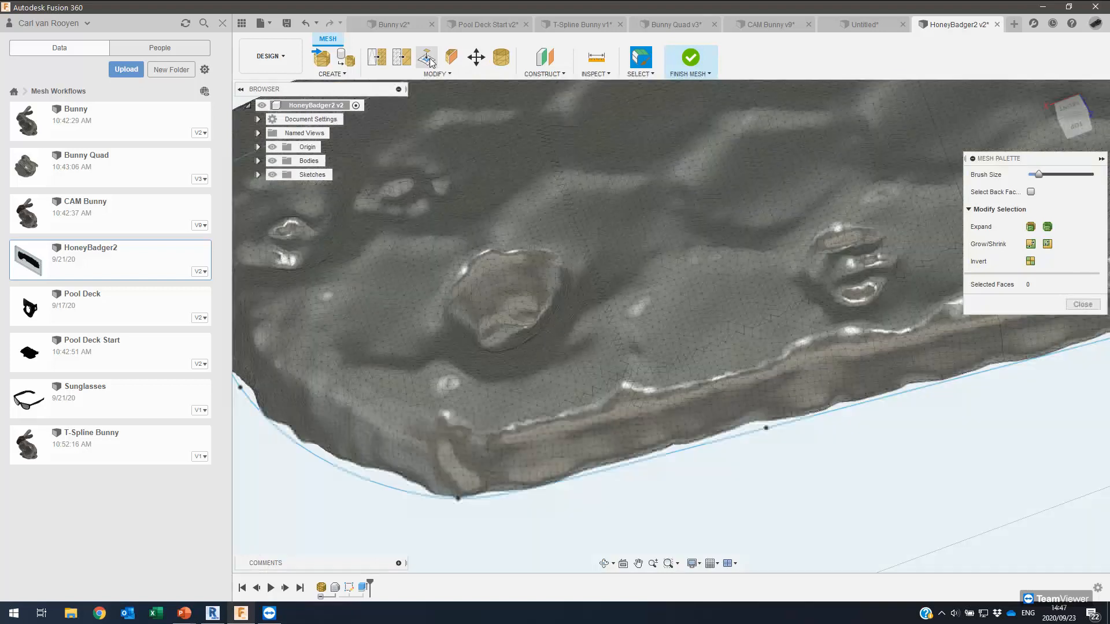
With Erase and Fill at minimum brush size, select the damaged faces around the socket.
left_click(428, 58)
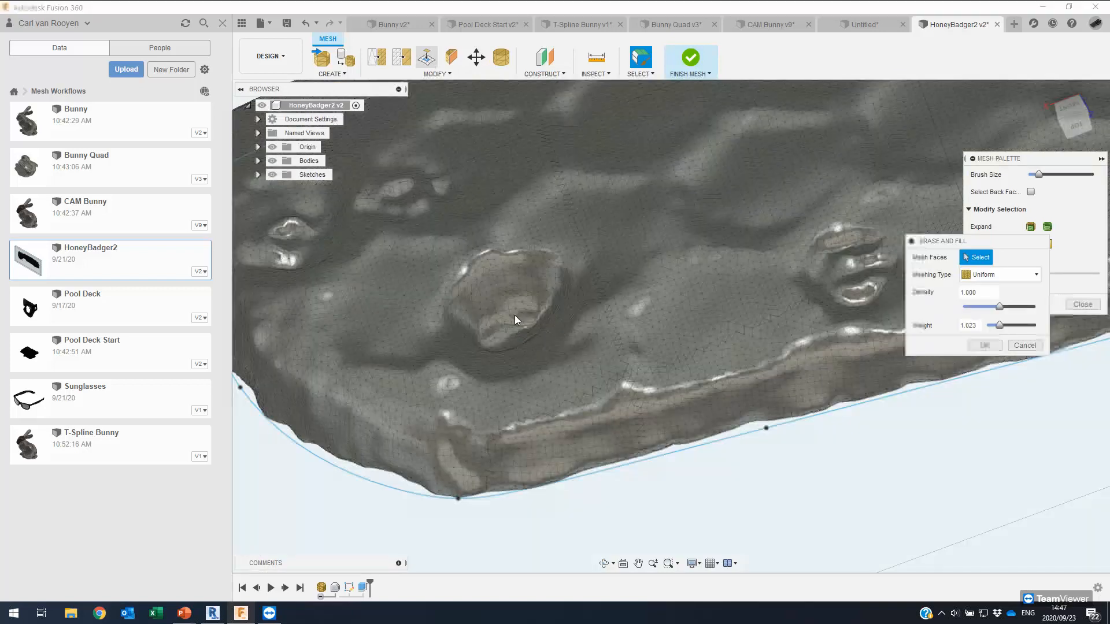
mouse_move(1039, 173)
left_mouse_down()
mouse_move(1048, 174)
mouse_move(1029, 174)
left_mouse_up()
left_click(497, 339)
middle_click_drag(530, 293, 547, 317, "shift")
mouse_move(542, 300)
left_mouse_down()
mouse_move(489, 307)
mouse_move(542, 369)
mouse_move(584, 322)
mouse_move(590, 283)
mouse_move(581, 267)
mouse_move(514, 259)
left_mouse_up()
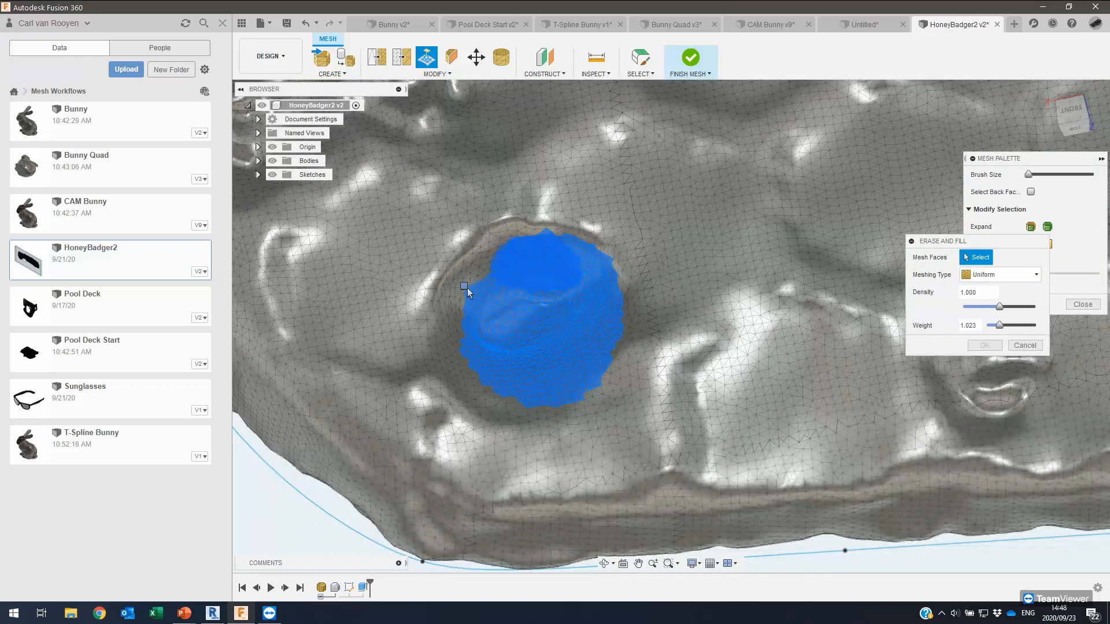
mouse_move(454, 300)
left_mouse_down()
mouse_move(453, 338)
mouse_move(471, 371)
mouse_move(531, 381)
mouse_move(594, 325)
mouse_move(601, 294)
mouse_move(588, 256)
mouse_move(530, 250)
mouse_move(449, 307)
mouse_move(414, 306)
left_mouse_up()
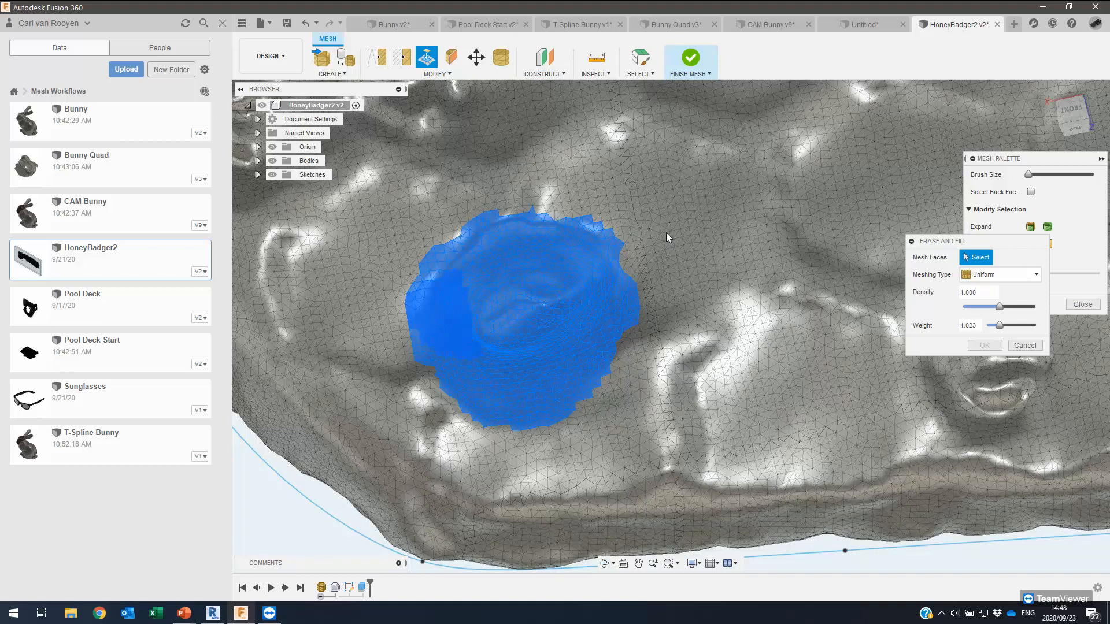
middle_click_drag(668, 226, 691, 181, "shift")
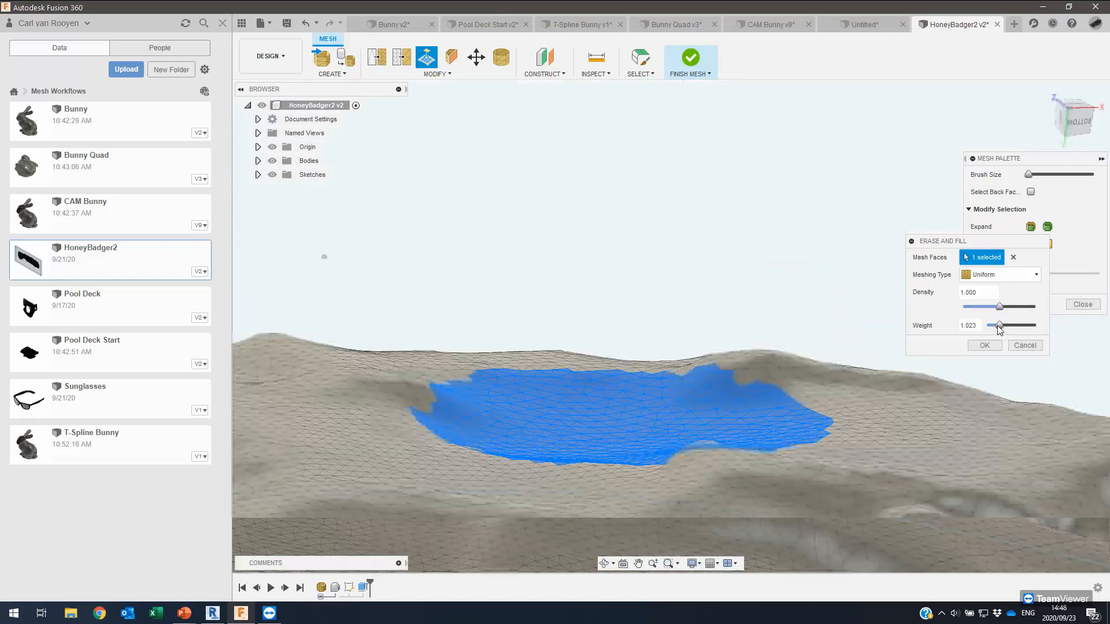
Fill the patch with weight 0.000 and finish the mesh edit.
left_click_drag(1000, 326, 997, 326)
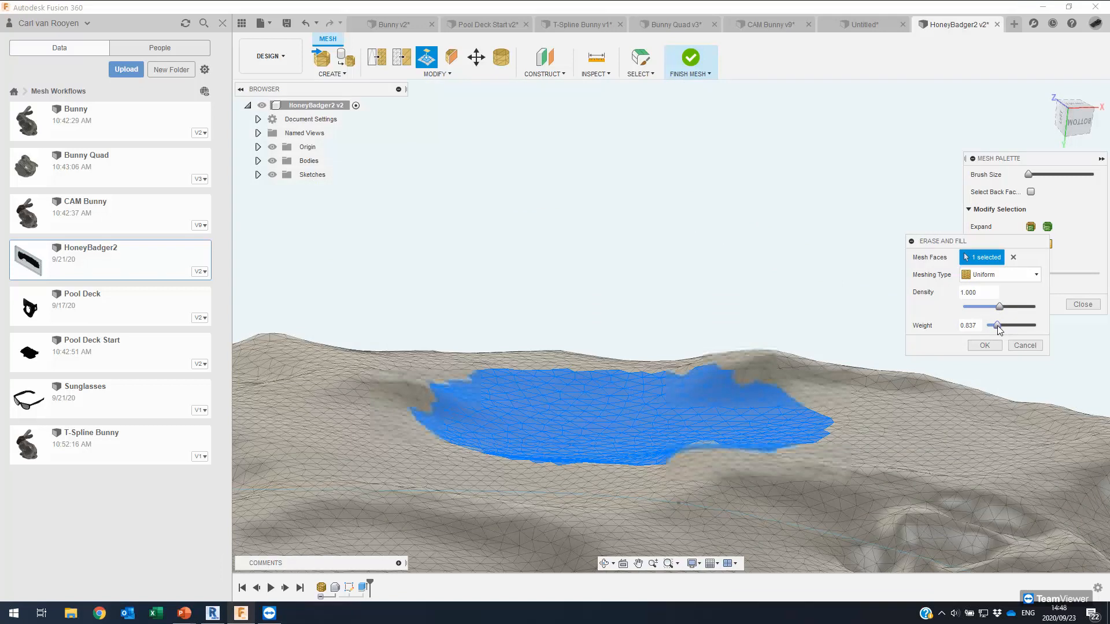
left_click_drag(997, 325, 986, 326)
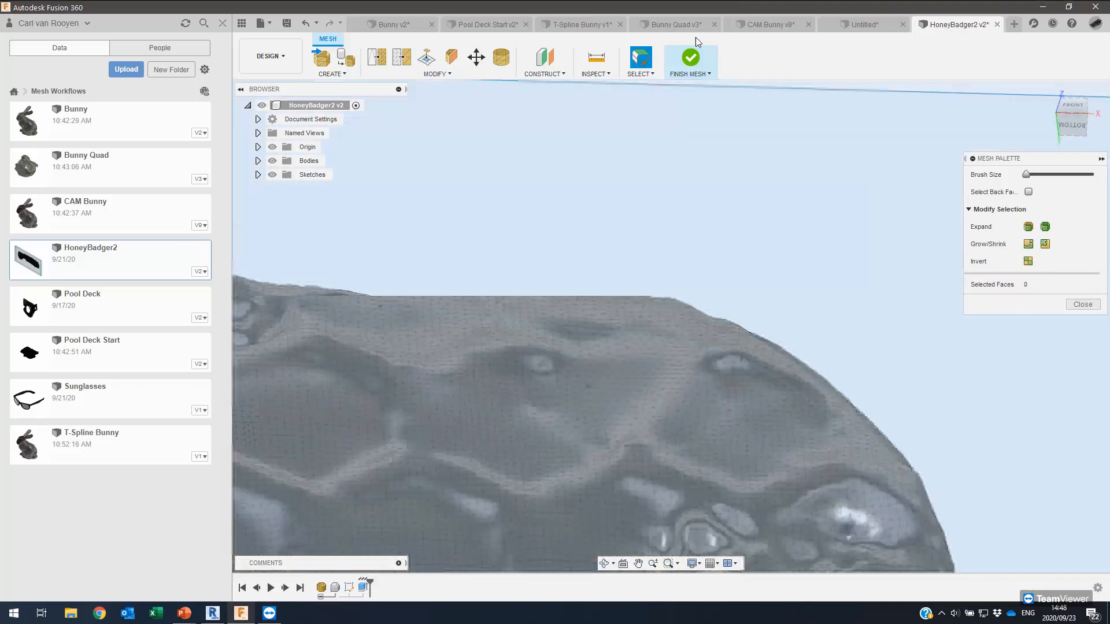
left_click(690, 72)
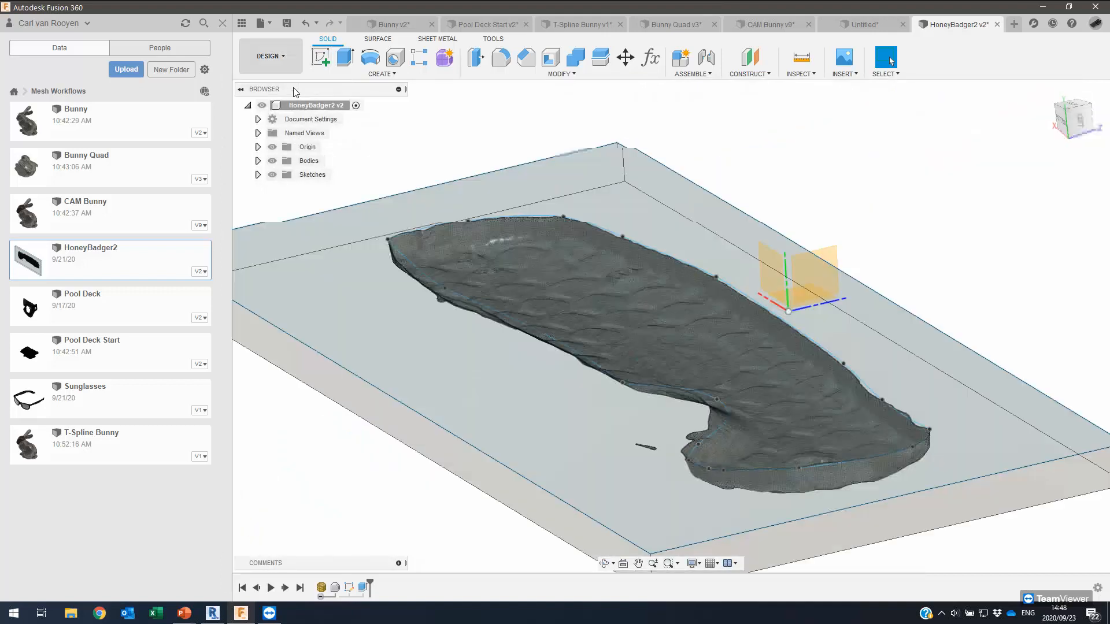
In Manufacture, expand Setup1 and preview the Adaptive2 and Scallop1 toolpaths.
left_click(267, 181)
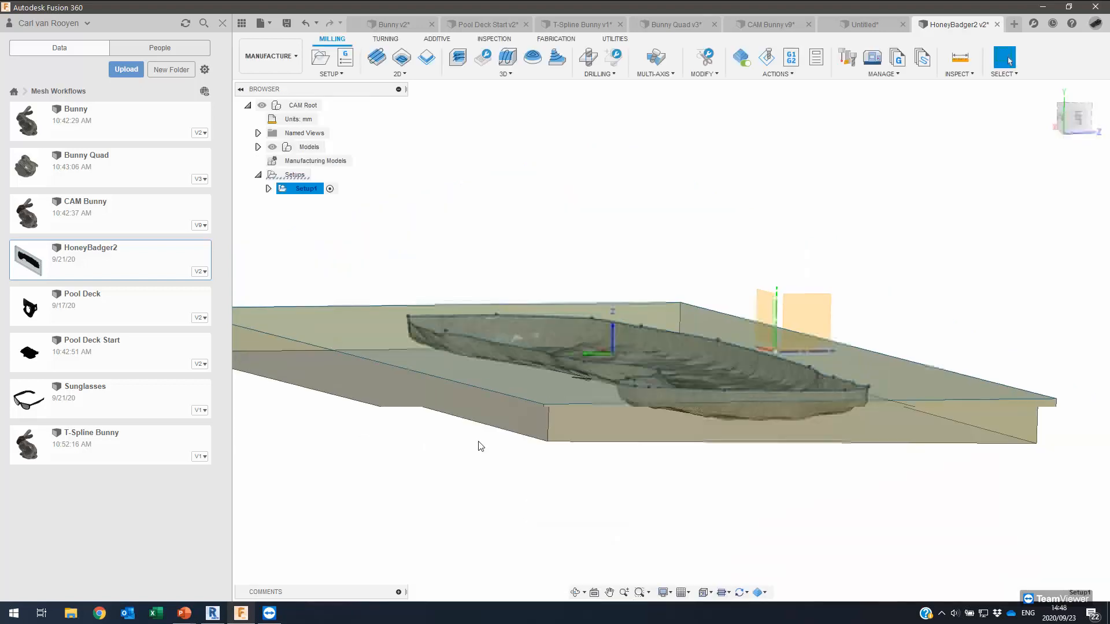
left_click(268, 189)
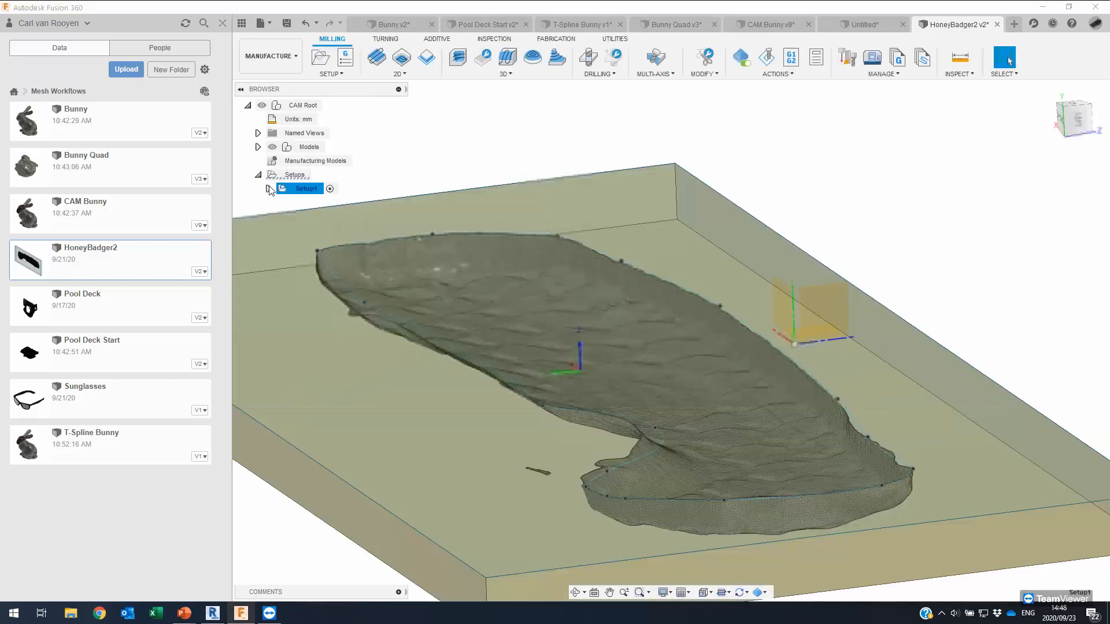
left_click(319, 203)
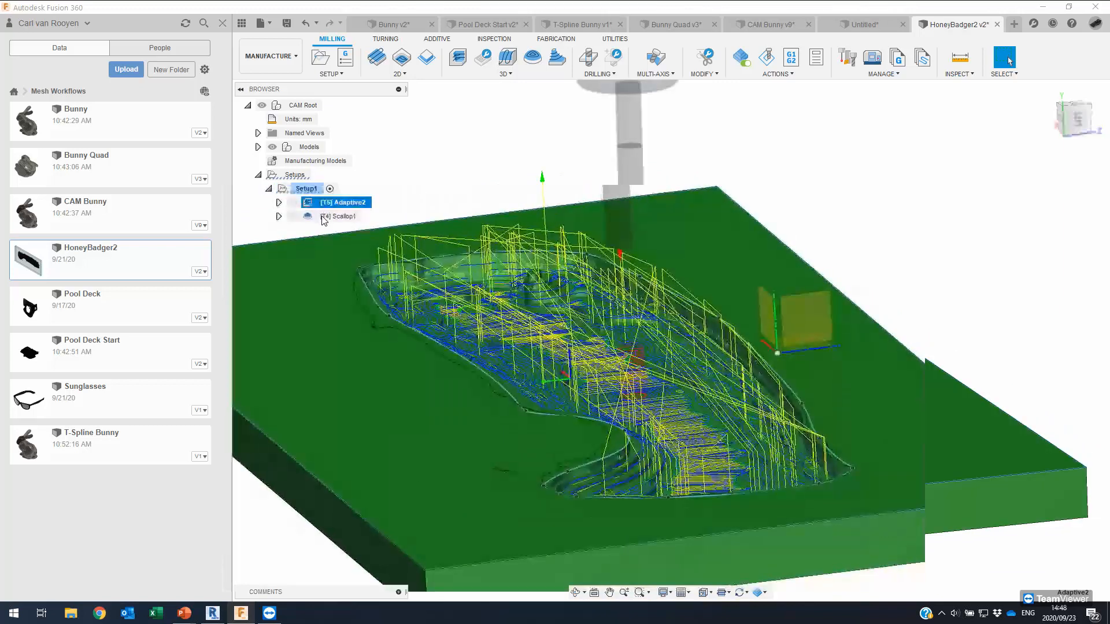
left_click(322, 215)
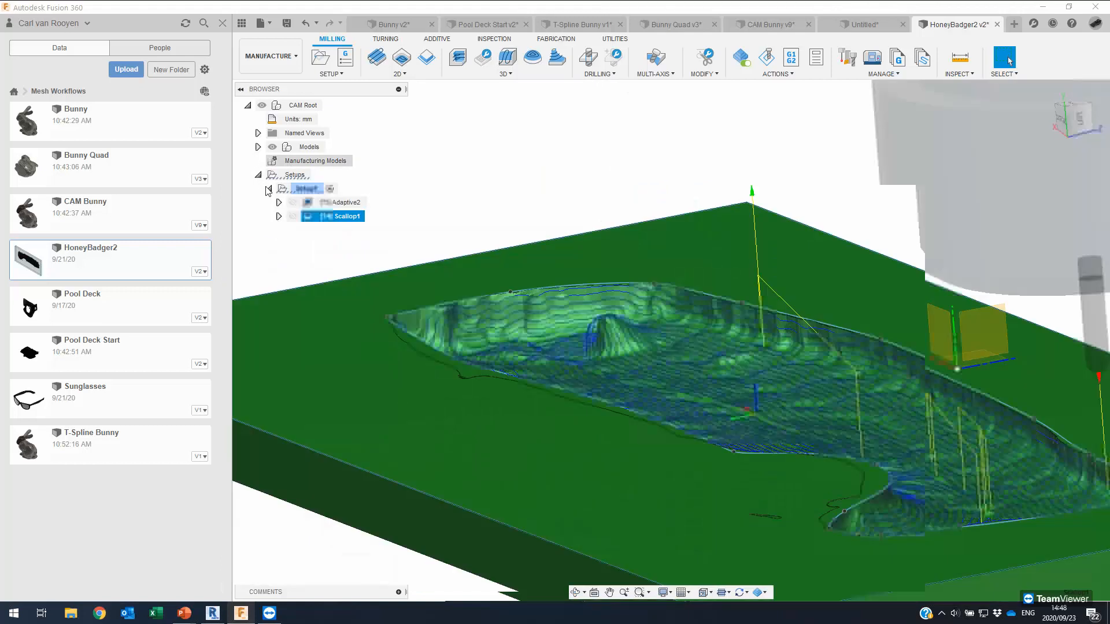
middle_click_drag(654, 314, 641, 272, "shift")
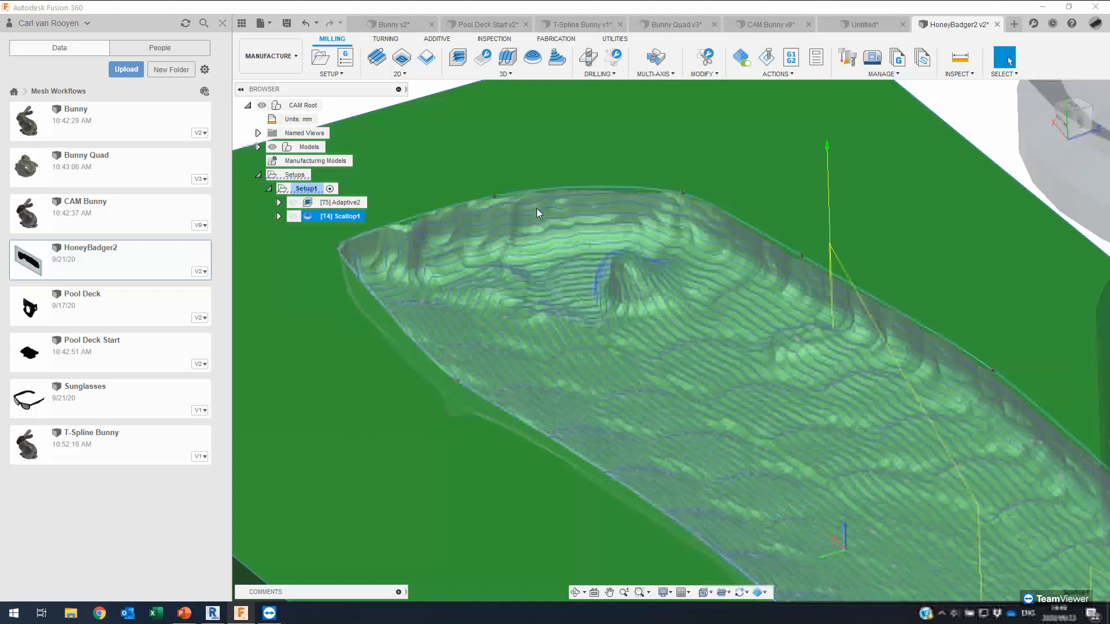
Regenerate all Setup1 toolpaths with Ctrl+G.
left_click(305, 188)
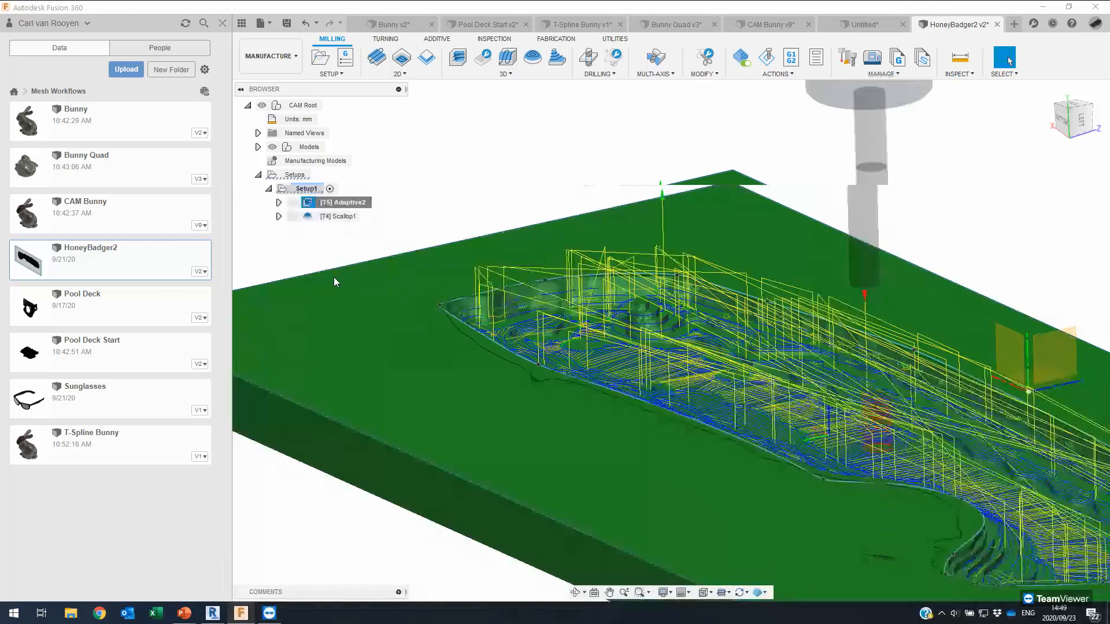
left_click(419, 189)
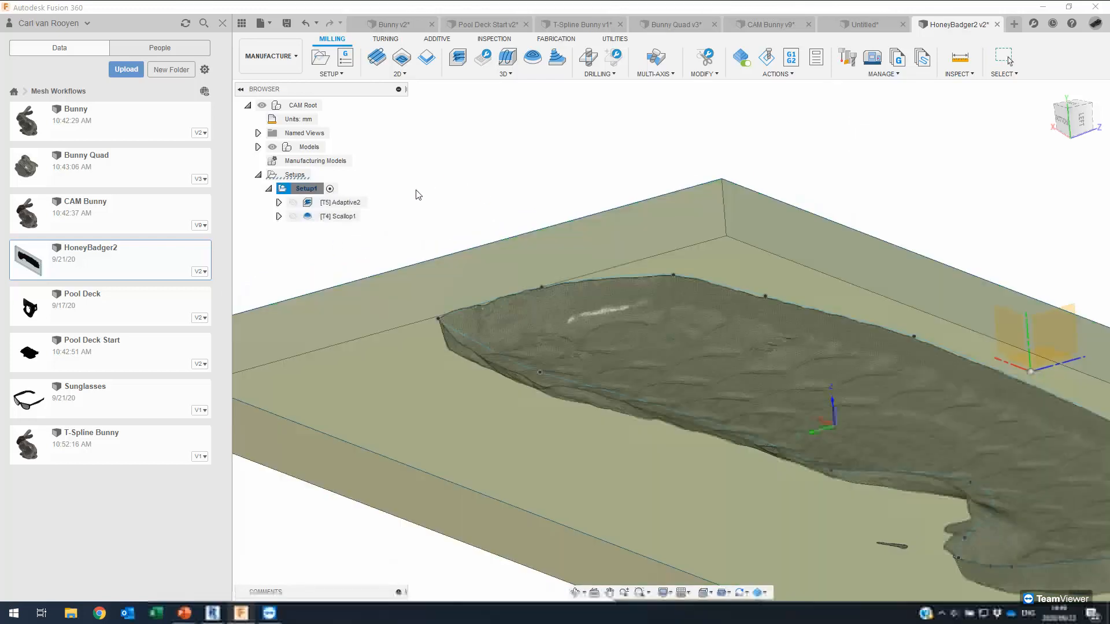
key("ctrl+g")
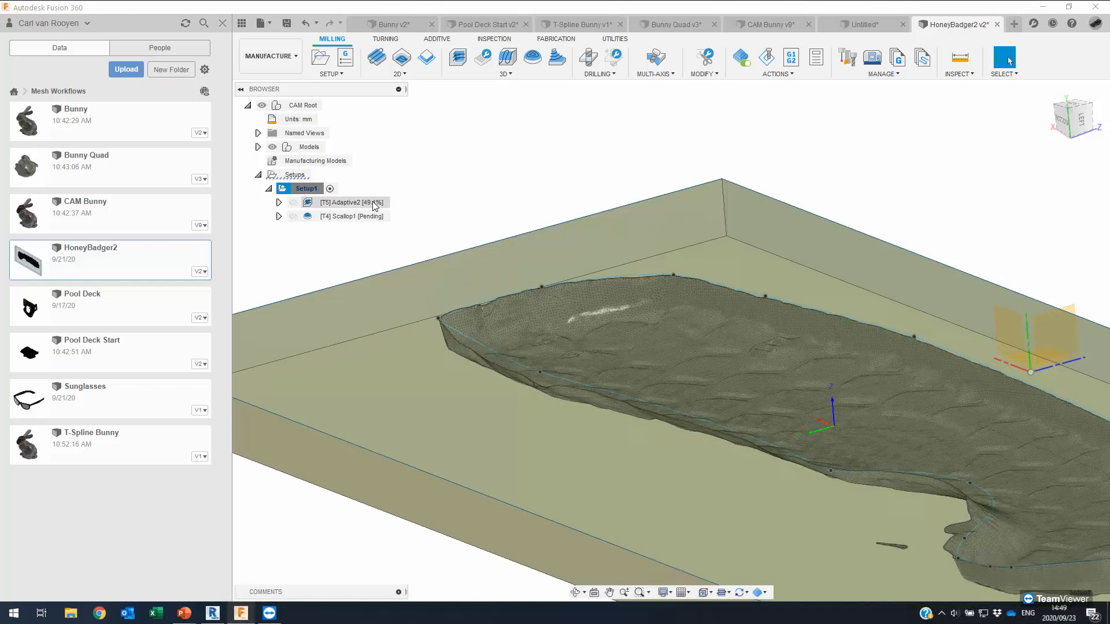
Watch Adaptive2 and Scallop1 finish regenerating, orbiting the part meanwhile.
left_click(379, 202)
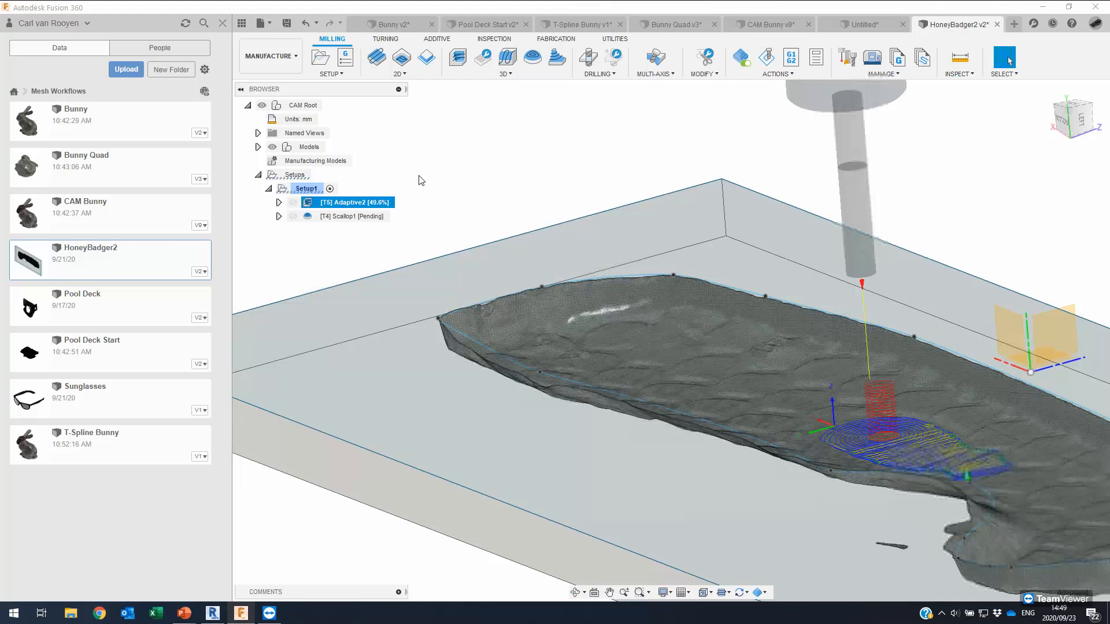
scroll(421, 180, "down", 2)
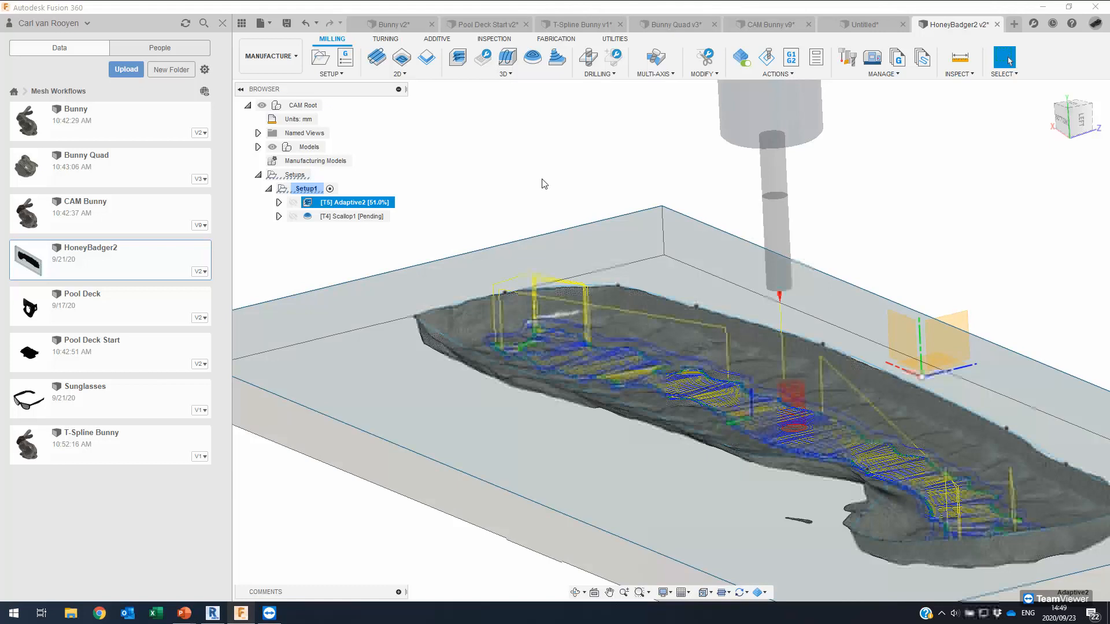
middle_click_drag(531, 138, 580, 92, "shift")
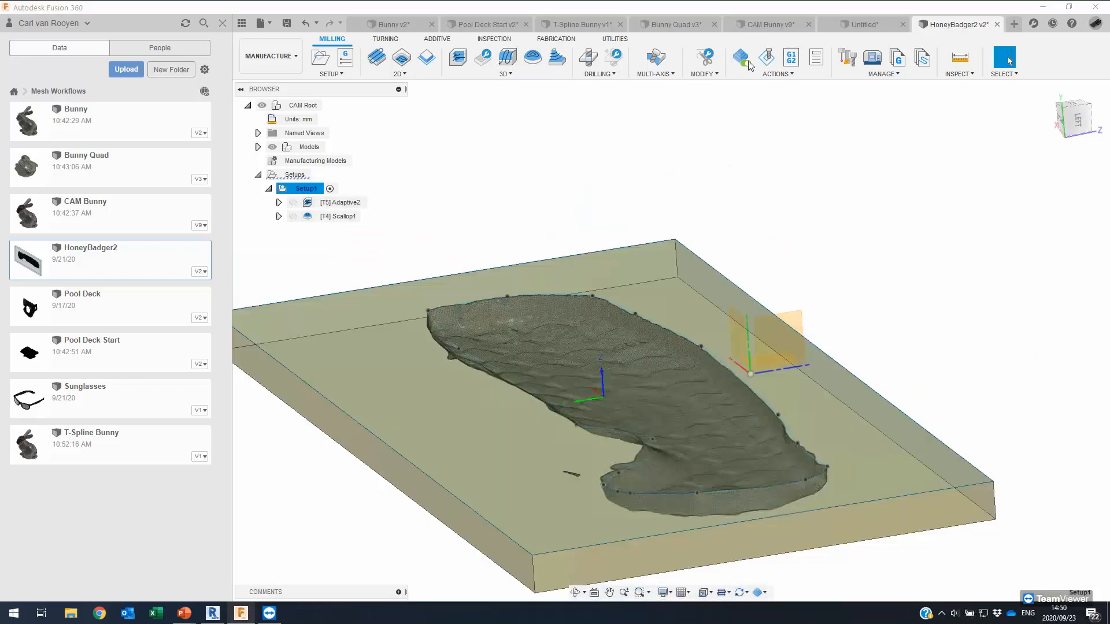
Play a simulation of the Adaptive2 cut colourized by material, then edit Adaptive2.
left_click(767, 59)
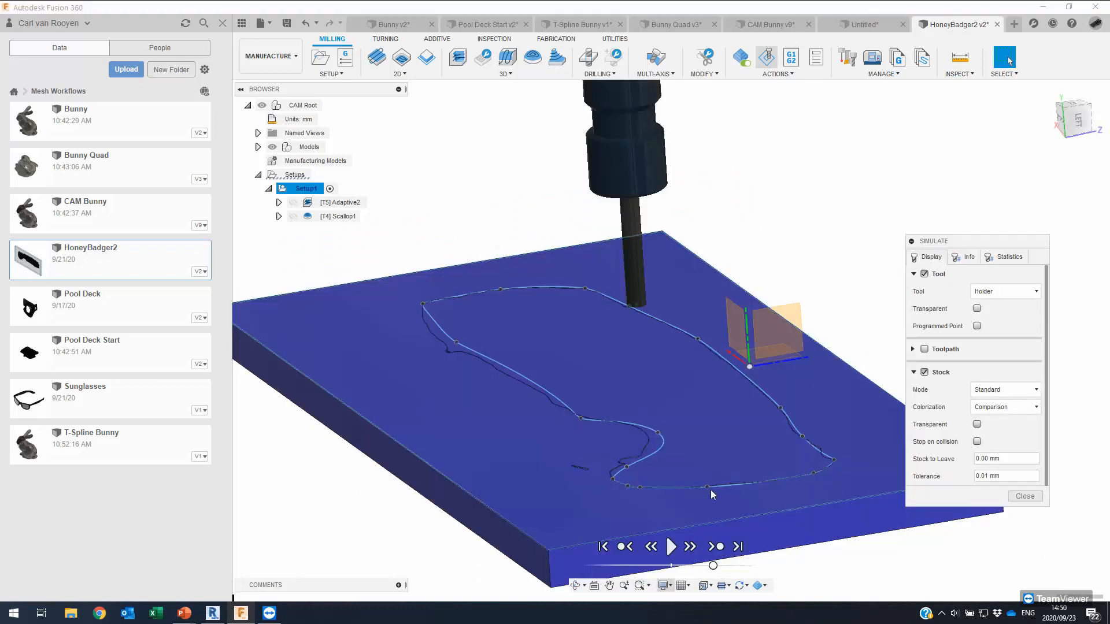
left_click(692, 545)
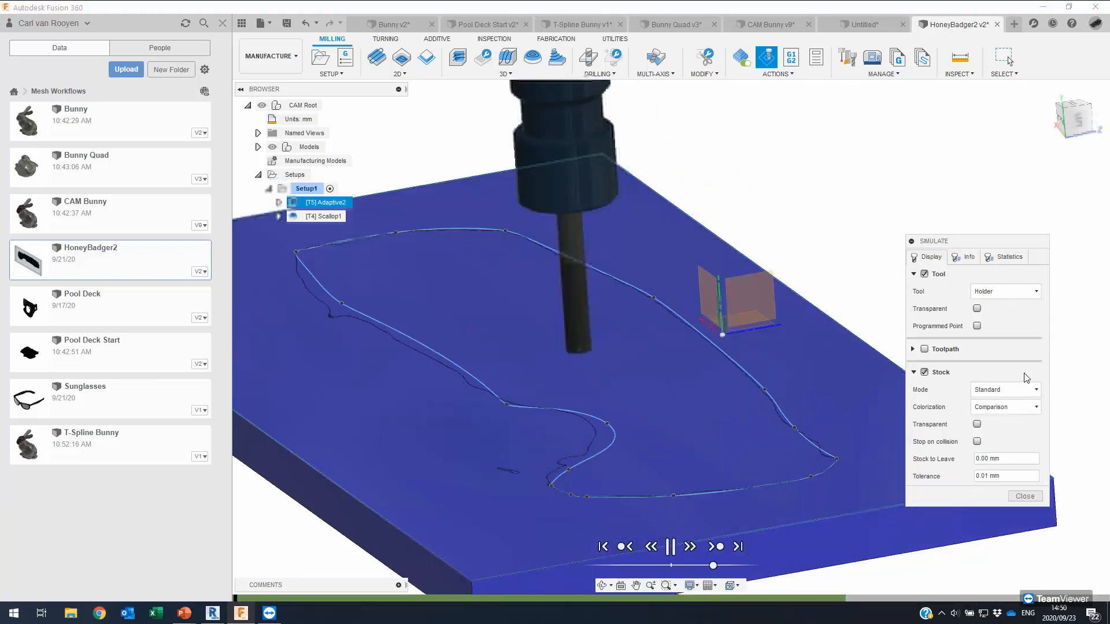
left_click(1022, 407)
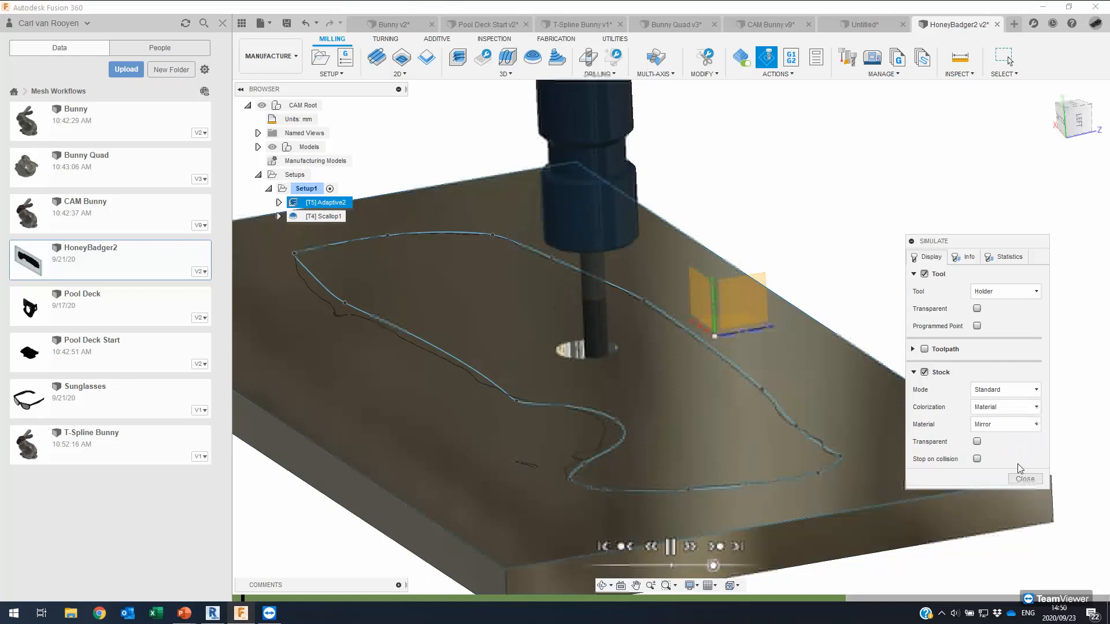
double_click(321, 203)
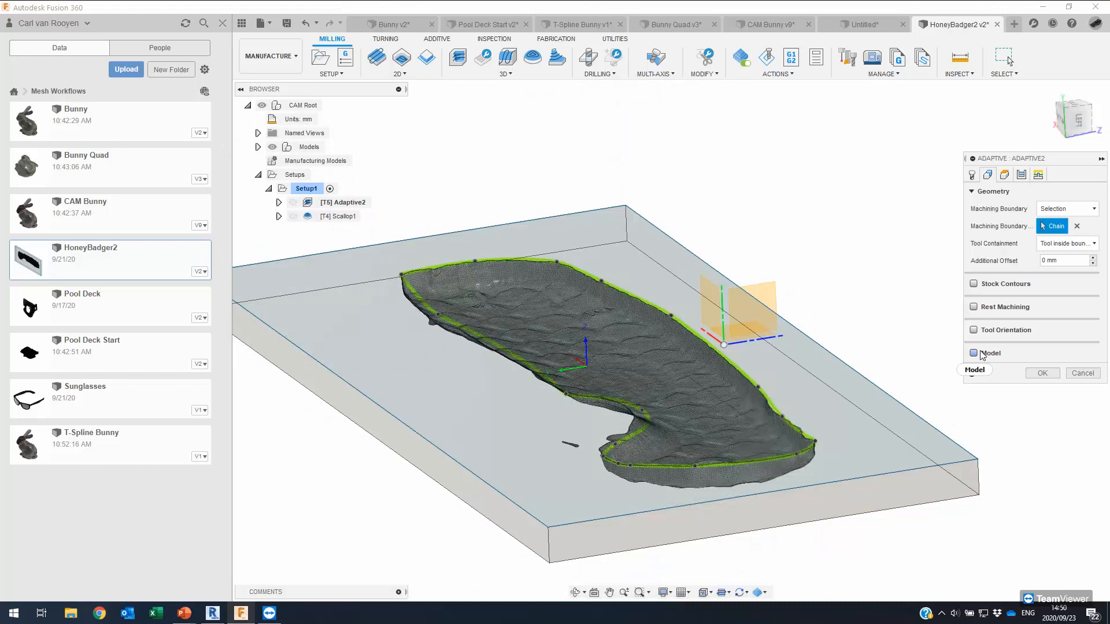
Limit Adaptive2 to a selected boundary on the HoneyBadger part's outline chain and accept the operation.
middle_click_drag(812, 222, 1054, 117, "shift")
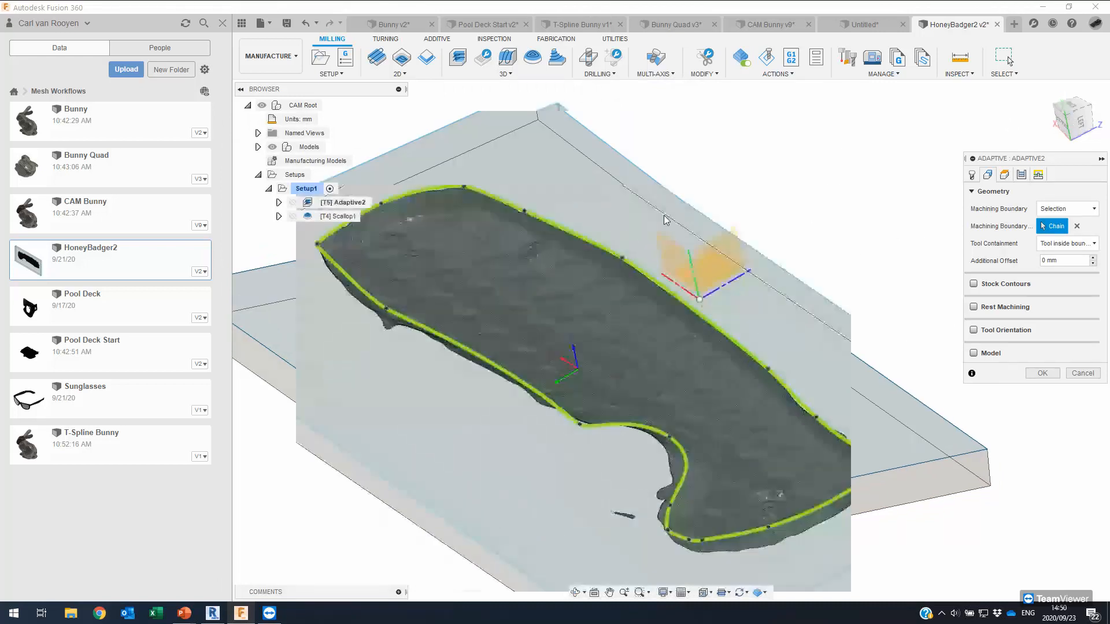
middle_click_drag(528, 161, 611, 176)
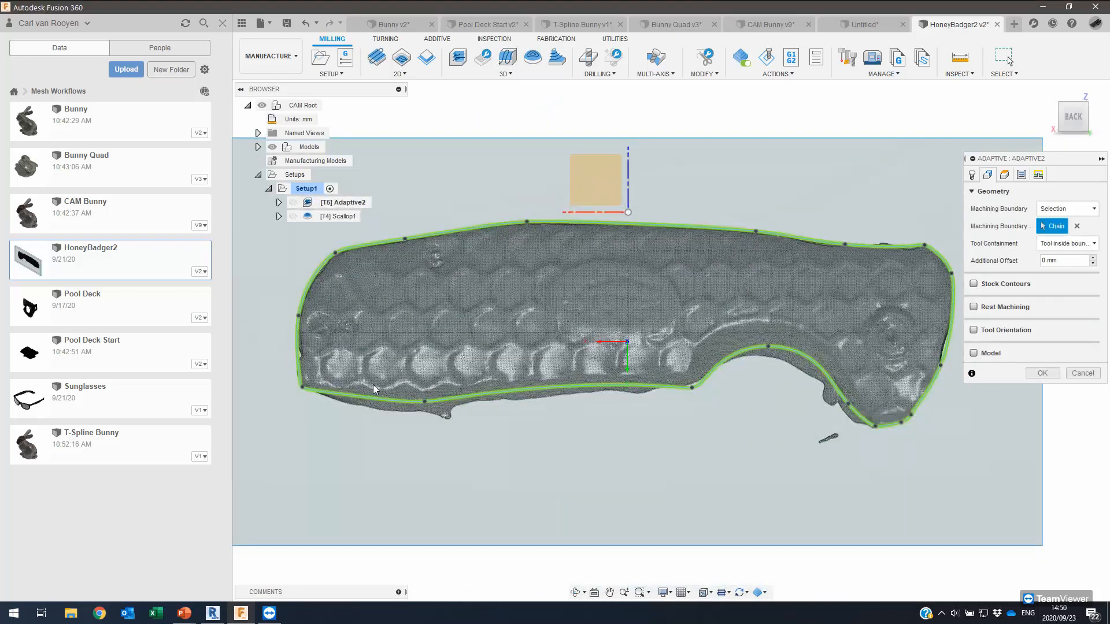
left_click(420, 403)
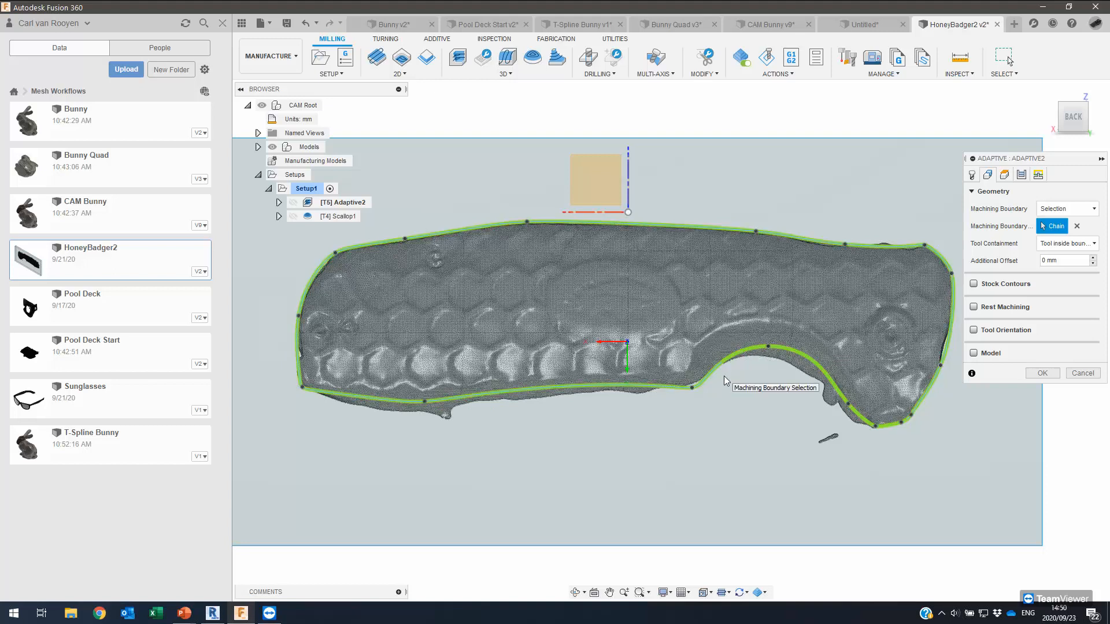
middle_click_drag(723, 376, 954, 360, "shift")
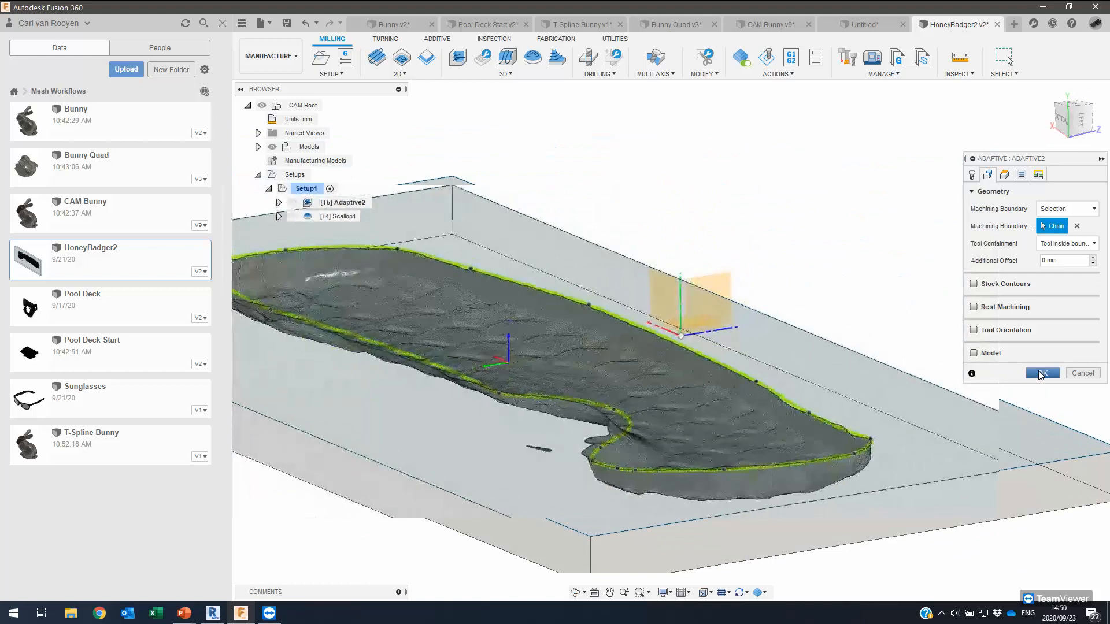
left_click(1041, 374)
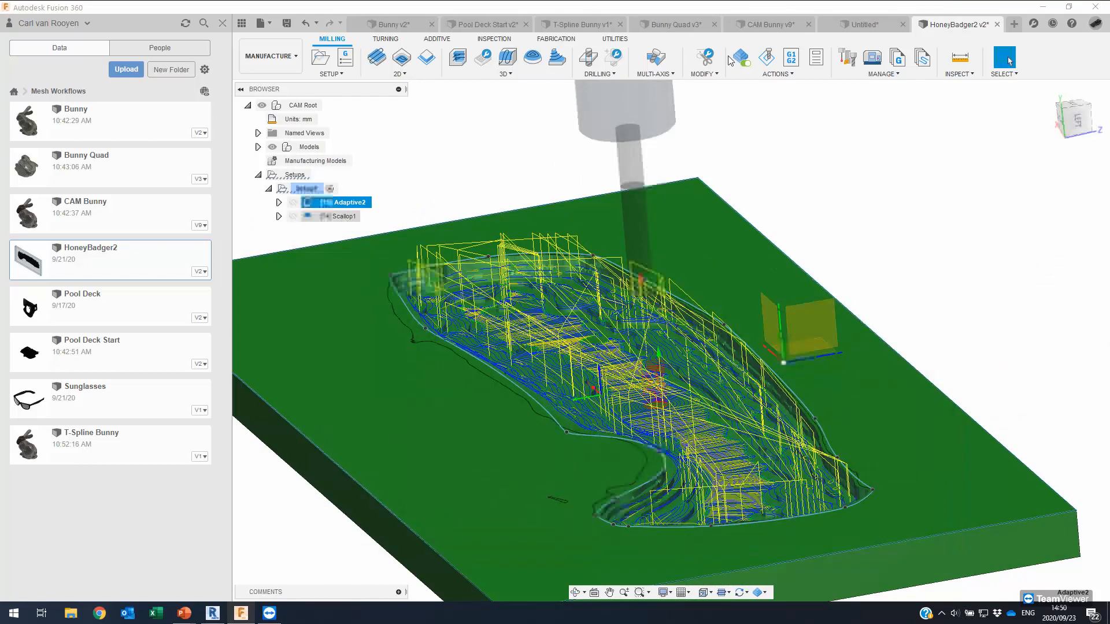
Simulate Setup1's Adaptive2 roughing at increased playback speed, then skip ahead to Scallop1.
left_click(767, 57)
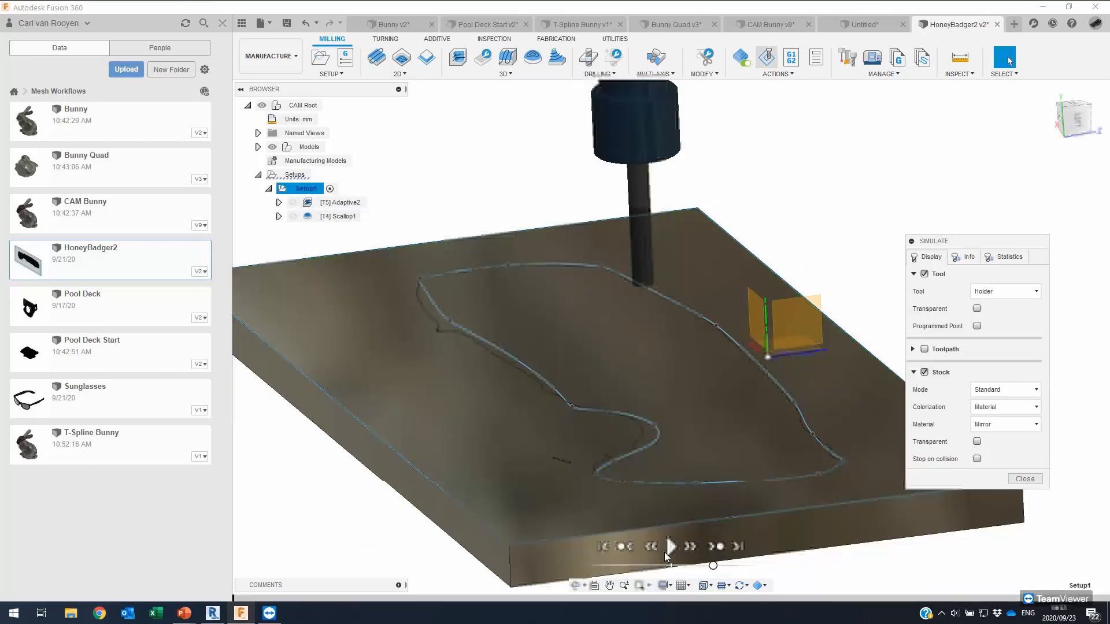
left_click(670, 548)
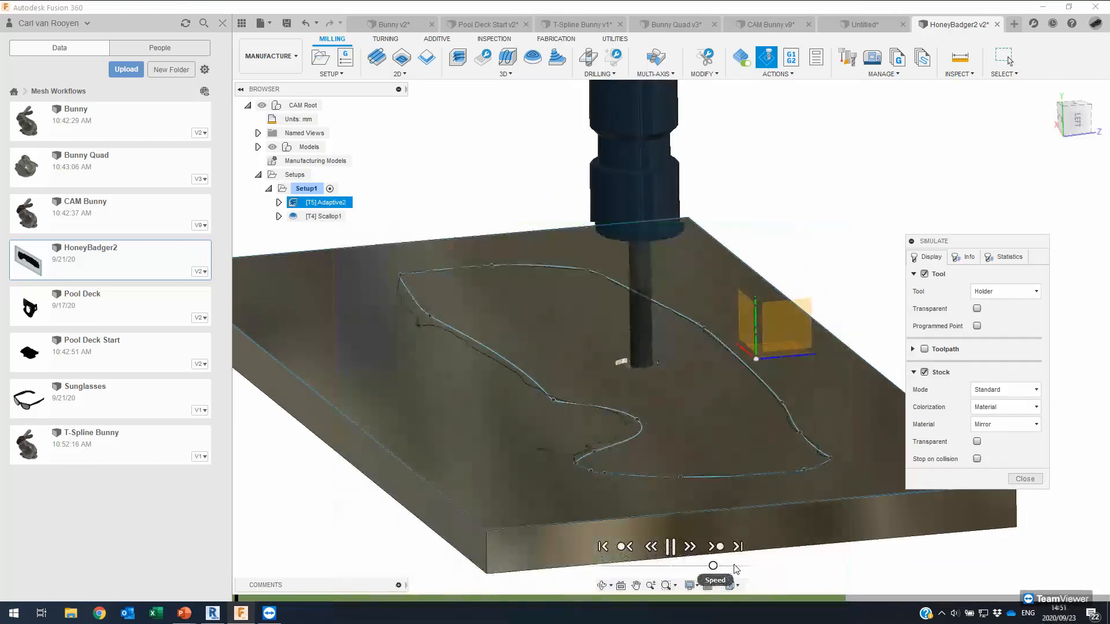
left_click(733, 566)
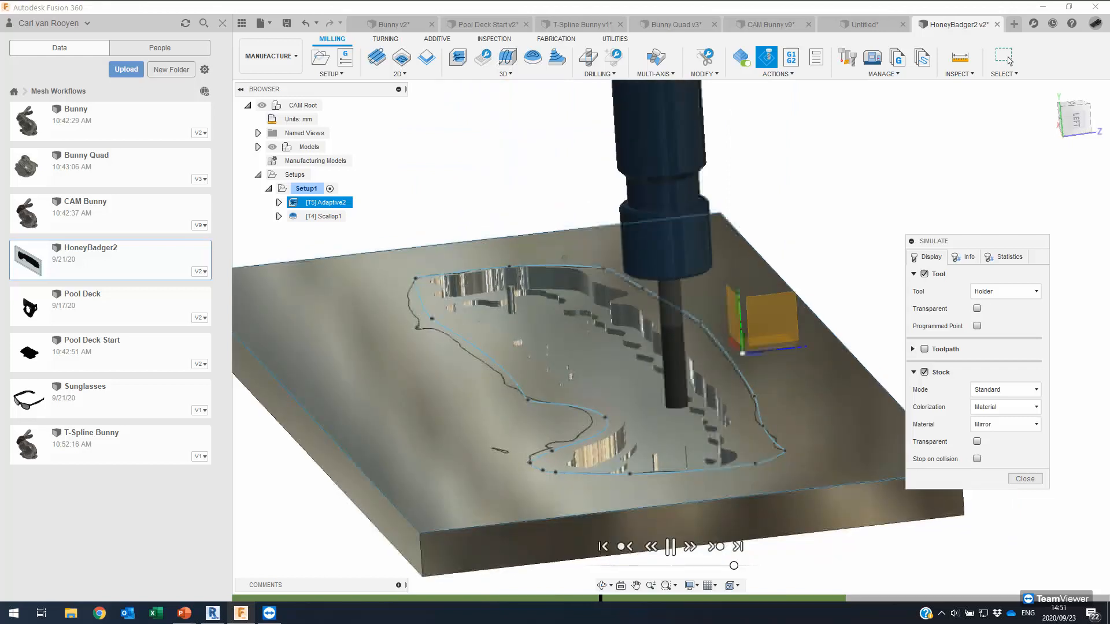
left_click(714, 552)
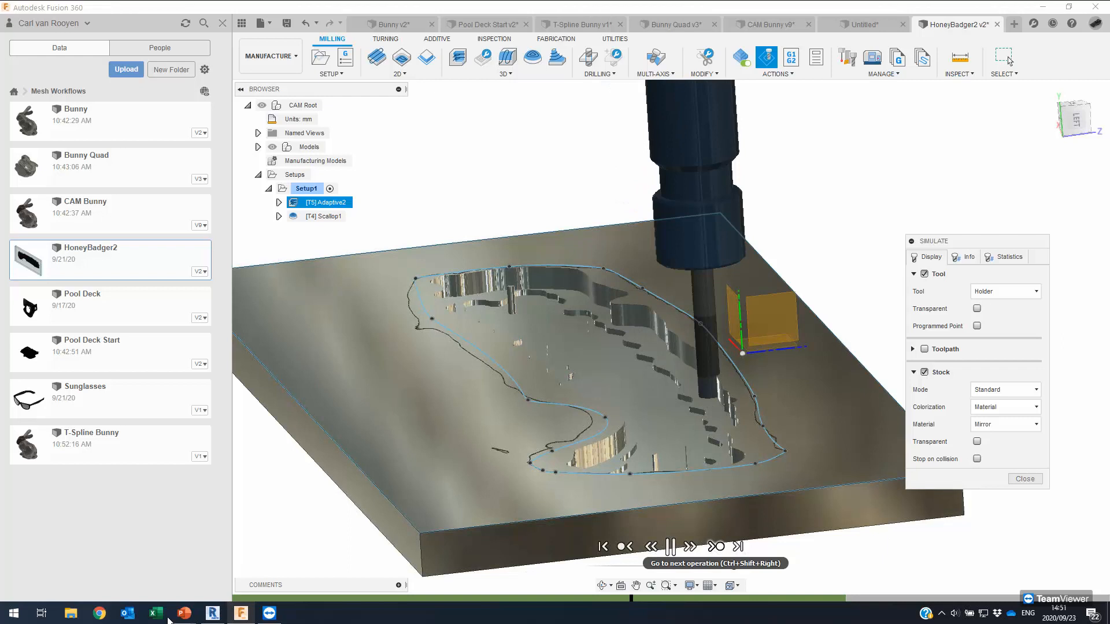
Bring up the PowerPoint slideshow and advance to the Summary slide of mesh workflow topics.
mouse_move(184, 613)
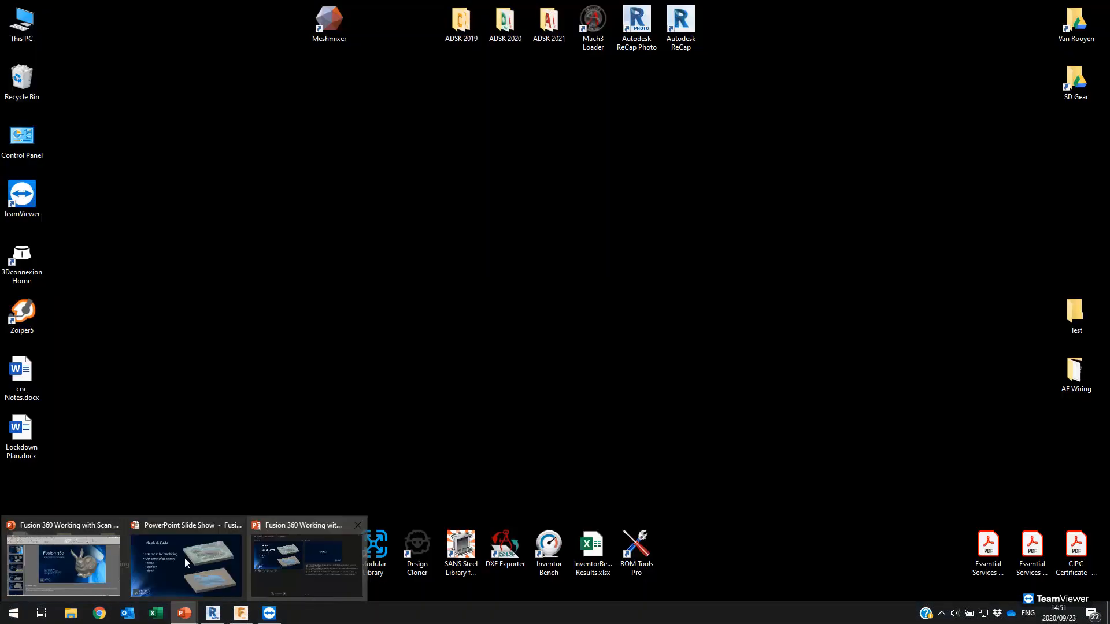
left_click(236, 520)
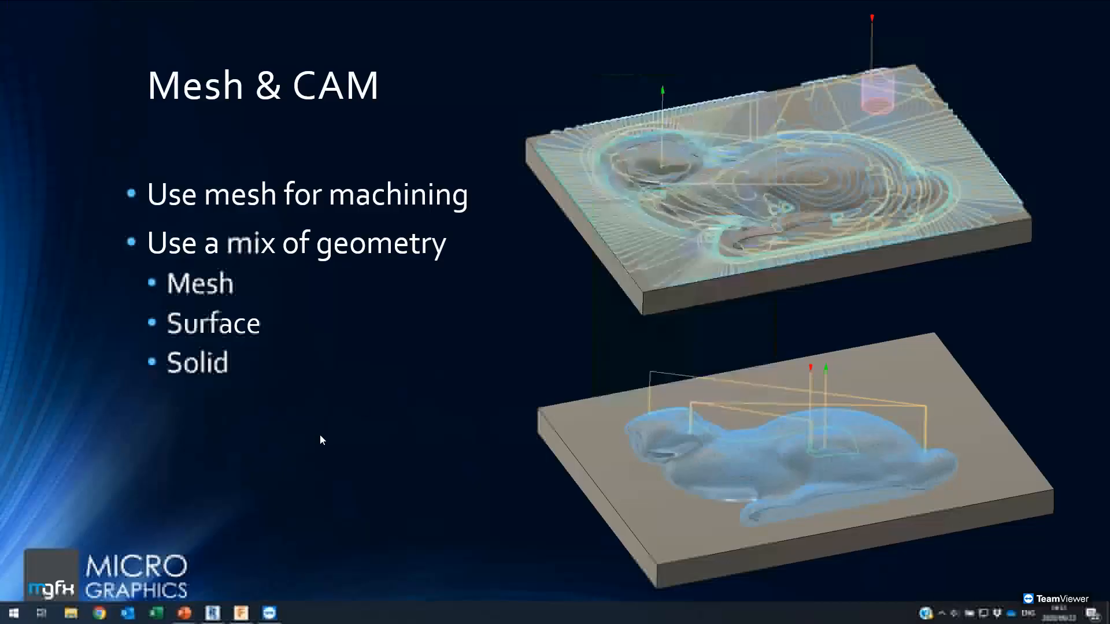
left_click(337, 399)
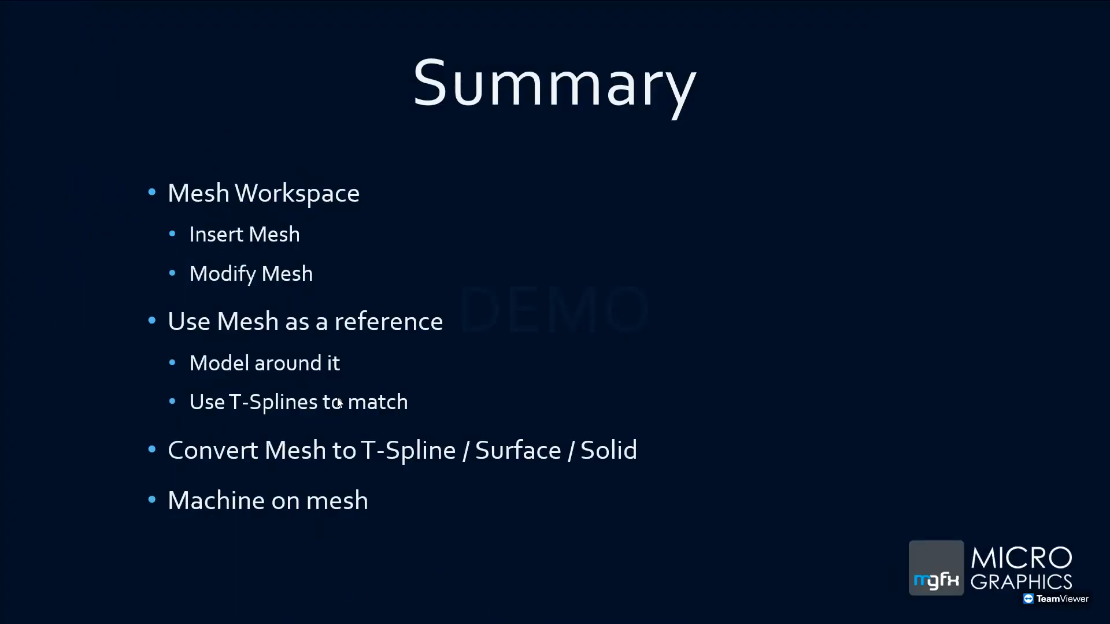